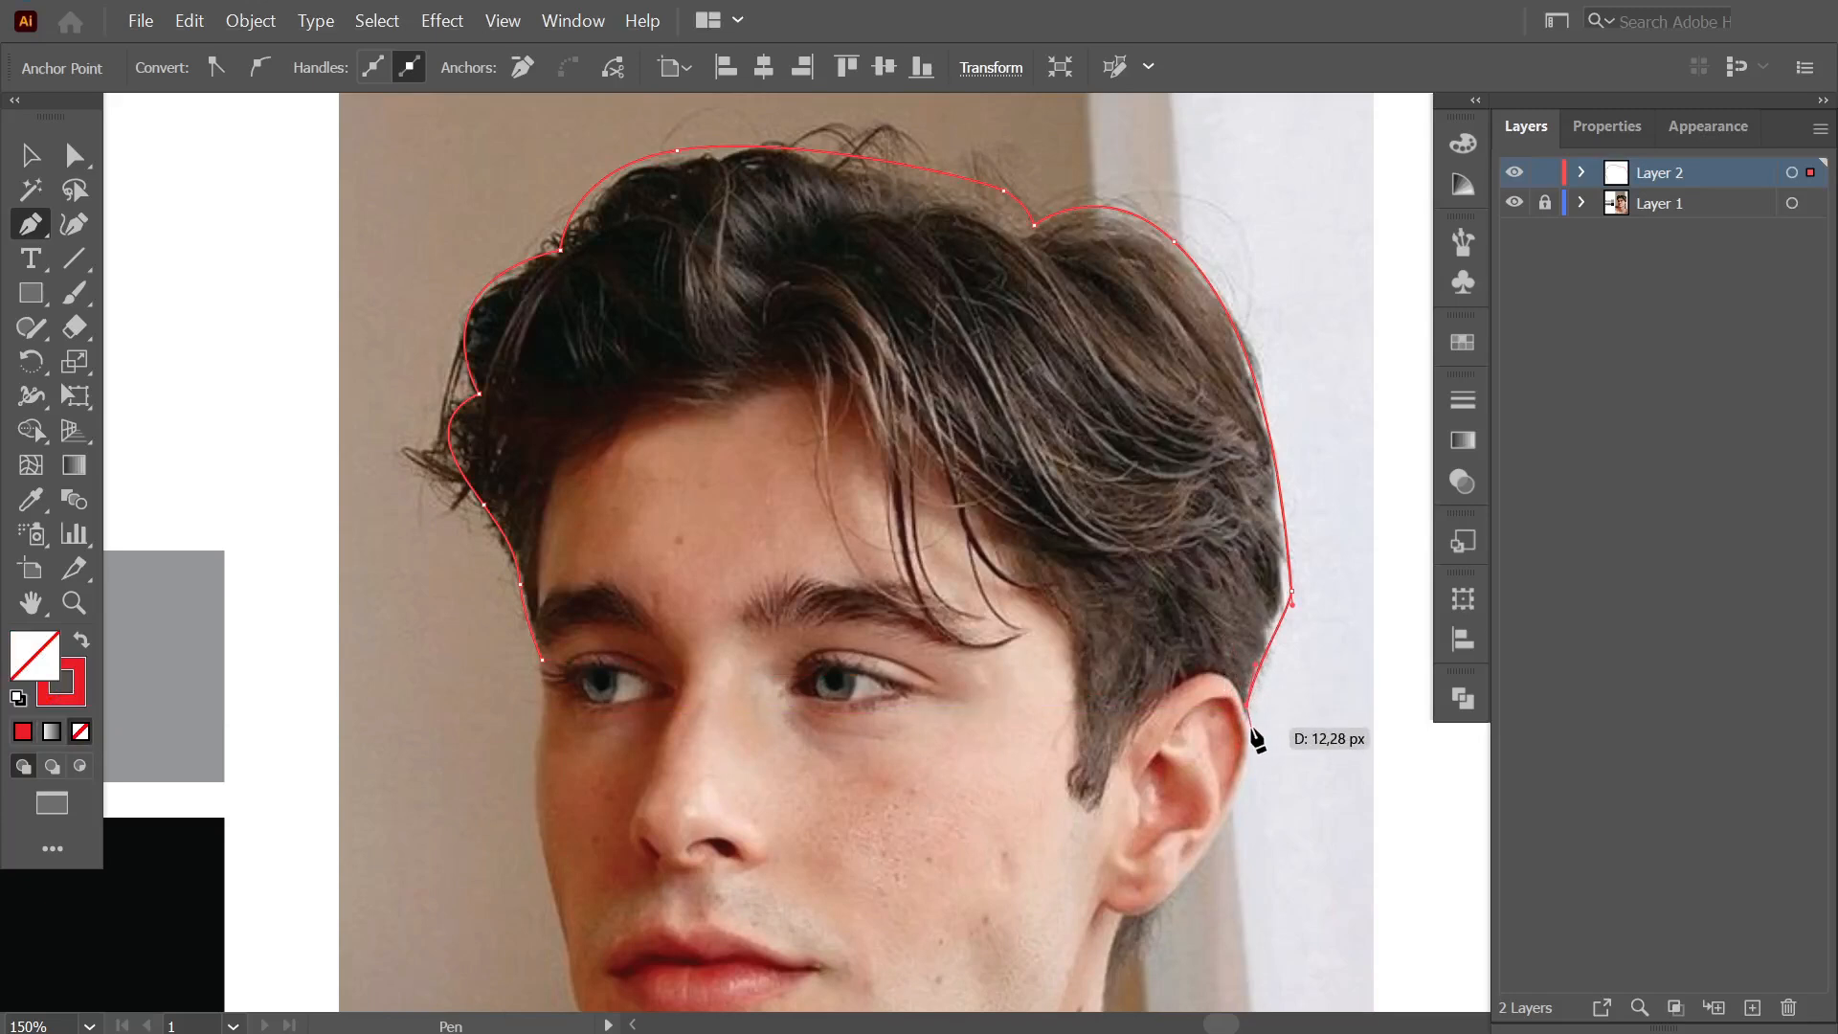
Trace the edge around the ear, the sideburn and the forehead hairline to close the hair outline, and make it a solid red fill.
{"action": "mouse_move", "coordinate": [1230, 680]}
{"action": "left_mouse_down"}
{"action": "mouse_move", "coordinate": [1214, 660]}
{"action": "mouse_move", "coordinate": [1252, 705]}
{"action": "left_mouse_up"}
{"action": "left_click_drag", "start_coordinate": [1164, 686], "coordinate": [1128, 751]}
{"action": "left_click_drag", "start_coordinate": [1182, 670], "coordinate": [1145, 716]}
{"action": "left_click_drag", "start_coordinate": [1100, 819], "coordinate": [1097, 821]}
{"action": "left_click_drag", "start_coordinate": [1074, 634], "coordinate": [1049, 598]}
{"action": "left_click_drag", "start_coordinate": [979, 502], "coordinate": [824, 275]}
{"action": "left_click_drag", "start_coordinate": [878, 385], "coordinate": [582, 438]}
{"action": "left_click", "coordinate": [575, 431]}
{"action": "left_click_drag", "start_coordinate": [539, 553], "coordinate": [534, 592]}
{"action": "left_click", "coordinate": [541, 659]}
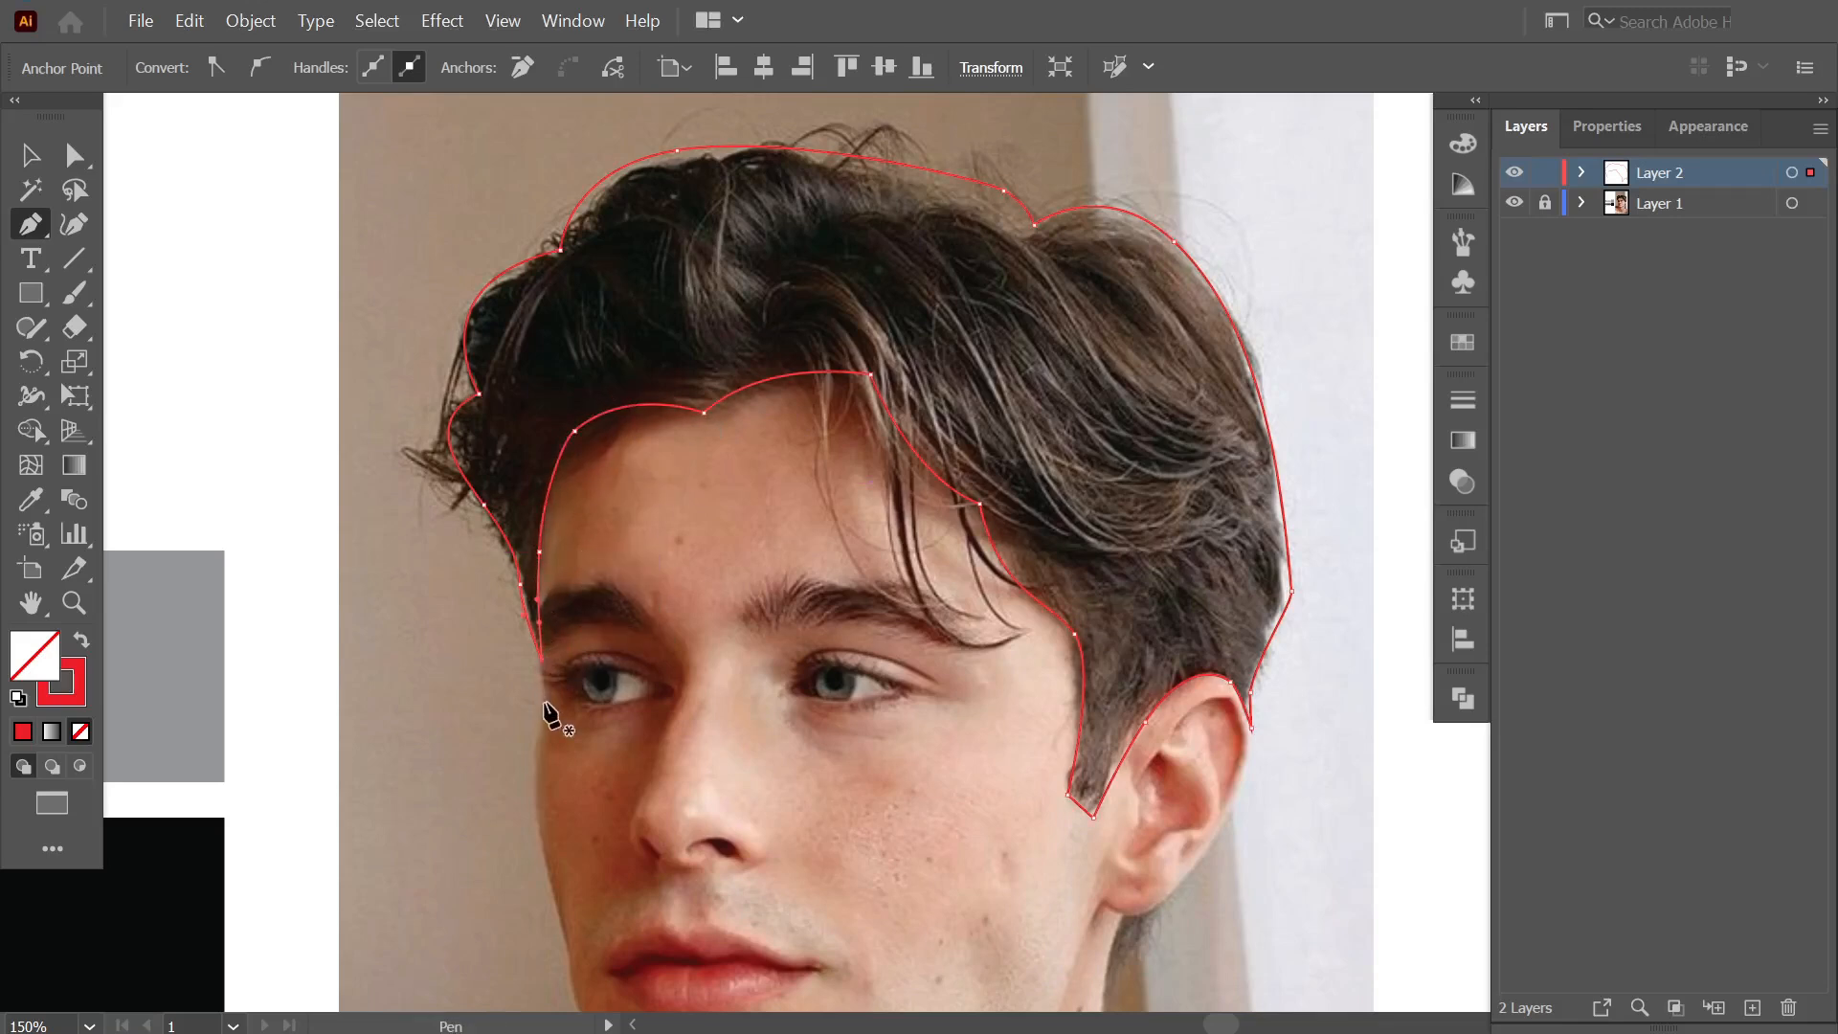
{"action": "key", "text": "shift+x"}
{"action": "left_click", "coordinate": [1314, 543], "text": "ctrl"}
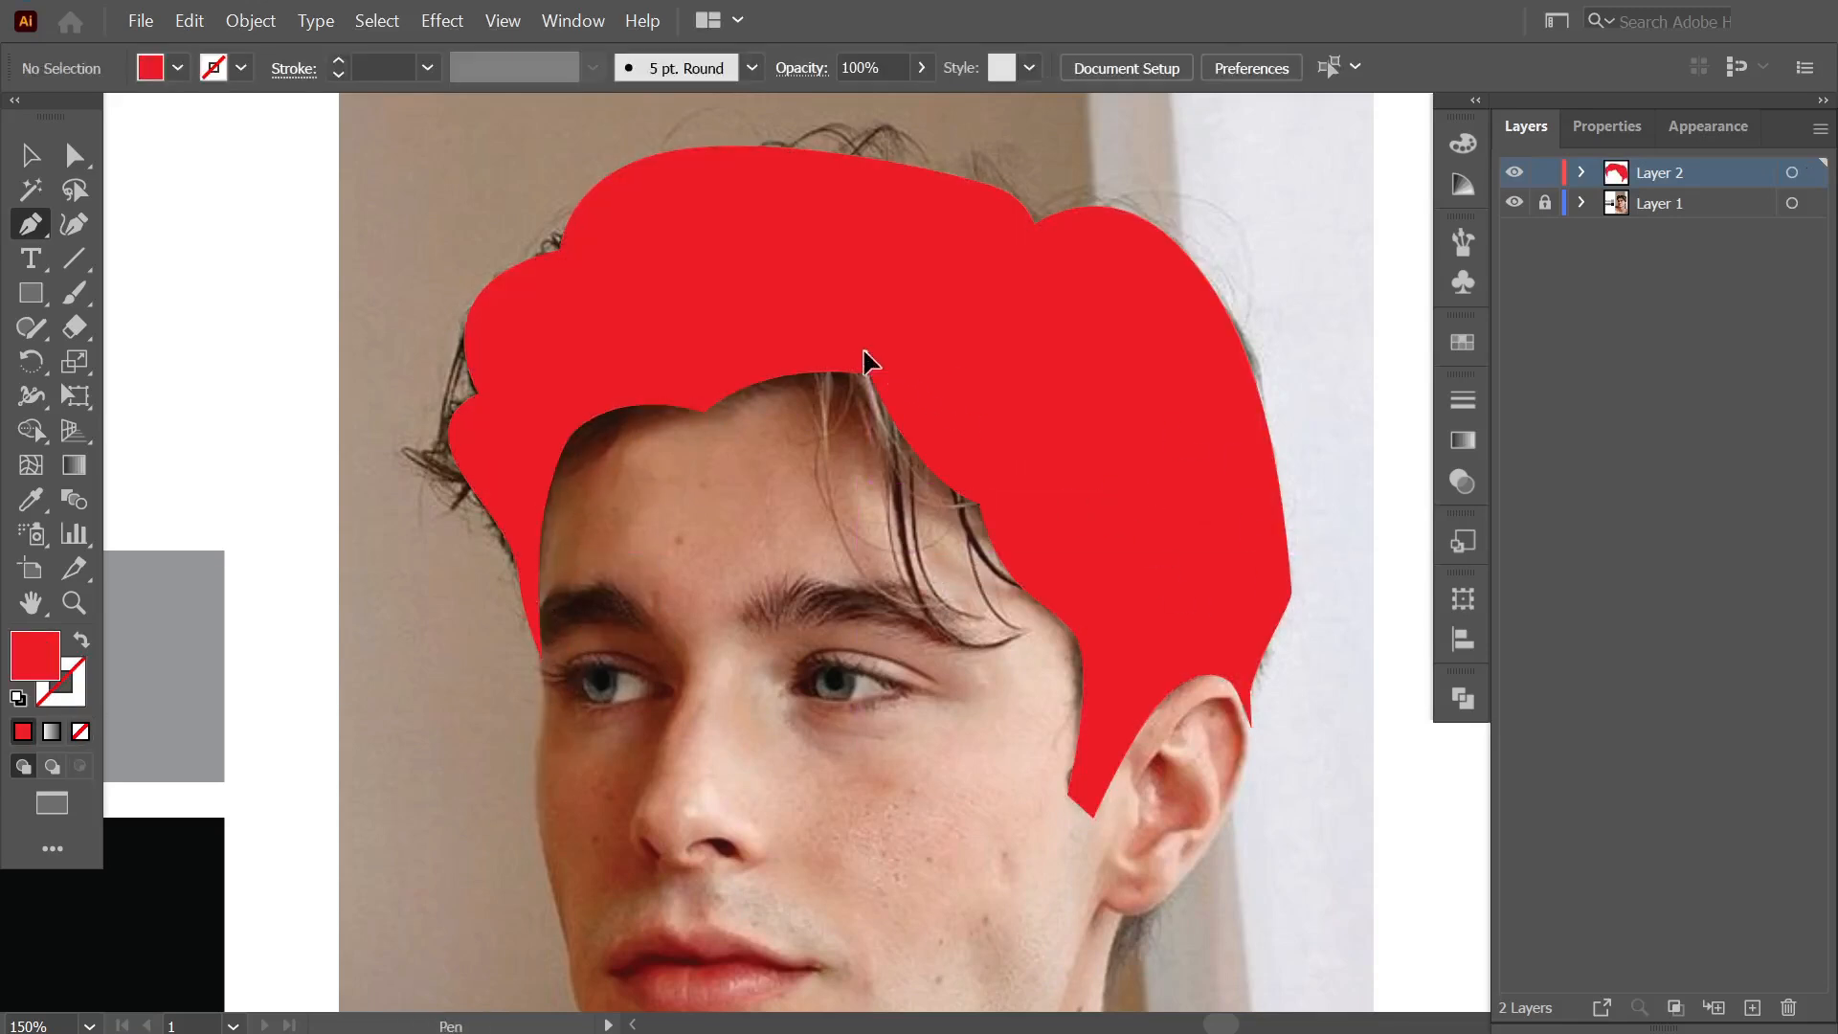
Trace the thin pointed fringe strands hanging over the forehead as one closed shape with a solid red fill and no stroke.
{"action": "left_click", "coordinate": [1028, 644]}
{"action": "mouse_move", "coordinate": [891, 383]}
{"action": "left_mouse_down"}
{"action": "mouse_move", "coordinate": [1054, 622]}
{"action": "mouse_move", "coordinate": [986, 493]}
{"action": "mouse_move", "coordinate": [911, 492]}
{"action": "mouse_move", "coordinate": [908, 350]}
{"action": "left_mouse_up"}
{"action": "key", "text": "shift+x"}
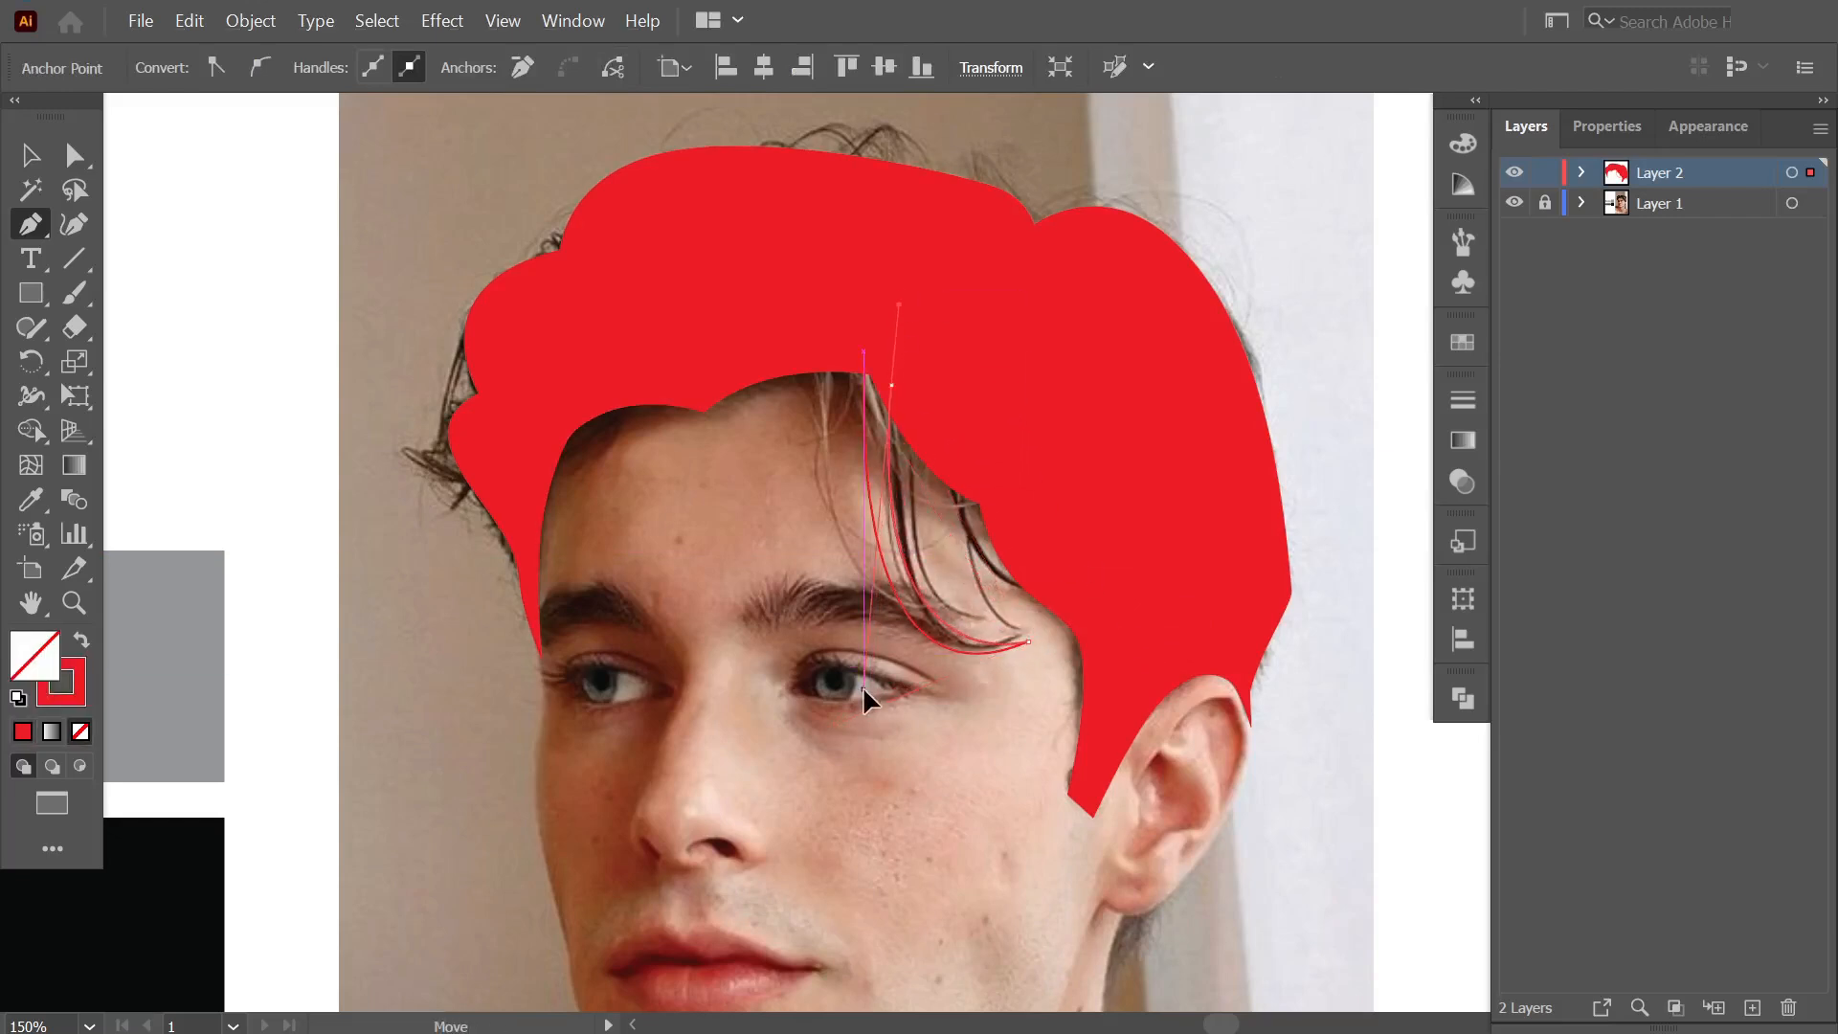
{"action": "left_click_drag", "start_coordinate": [1028, 641], "coordinate": [983, 620]}
{"action": "left_click_drag", "start_coordinate": [916, 403], "coordinate": [946, 435]}
{"action": "left_click", "coordinate": [994, 588]}
{"action": "mouse_move", "coordinate": [994, 588]}
{"action": "left_mouse_down"}
{"action": "mouse_move", "coordinate": [1039, 639]}
{"action": "mouse_move", "coordinate": [970, 520]}
{"action": "left_mouse_up"}
{"action": "left_click", "coordinate": [971, 433]}
{"action": "left_click", "coordinate": [865, 351]}
{"action": "key", "text": "shift+x"}
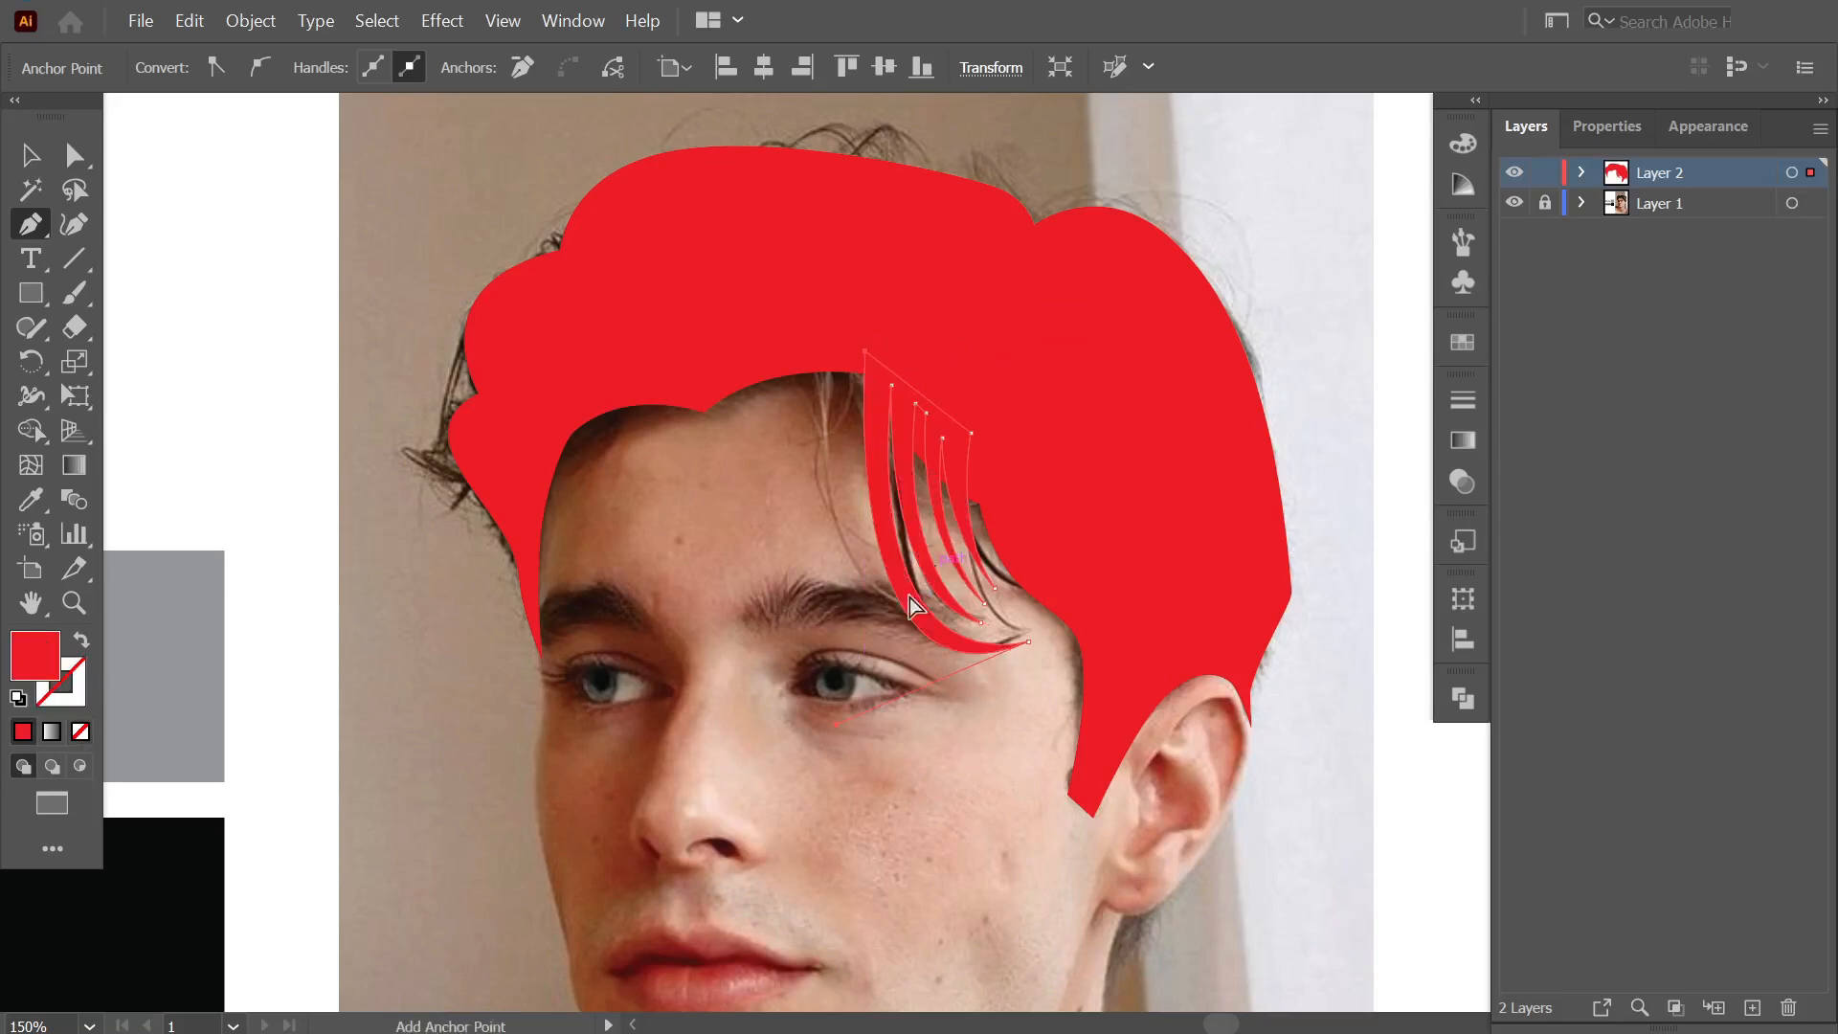
{"action": "key", "text": "ctrl+shift+a"}
Trace the right-hand eyebrow with spiky hair tips at its inner end as a closed, solid red shape.
{"action": "left_click_drag", "start_coordinate": [894, 767], "coordinate": [1012, 524]}
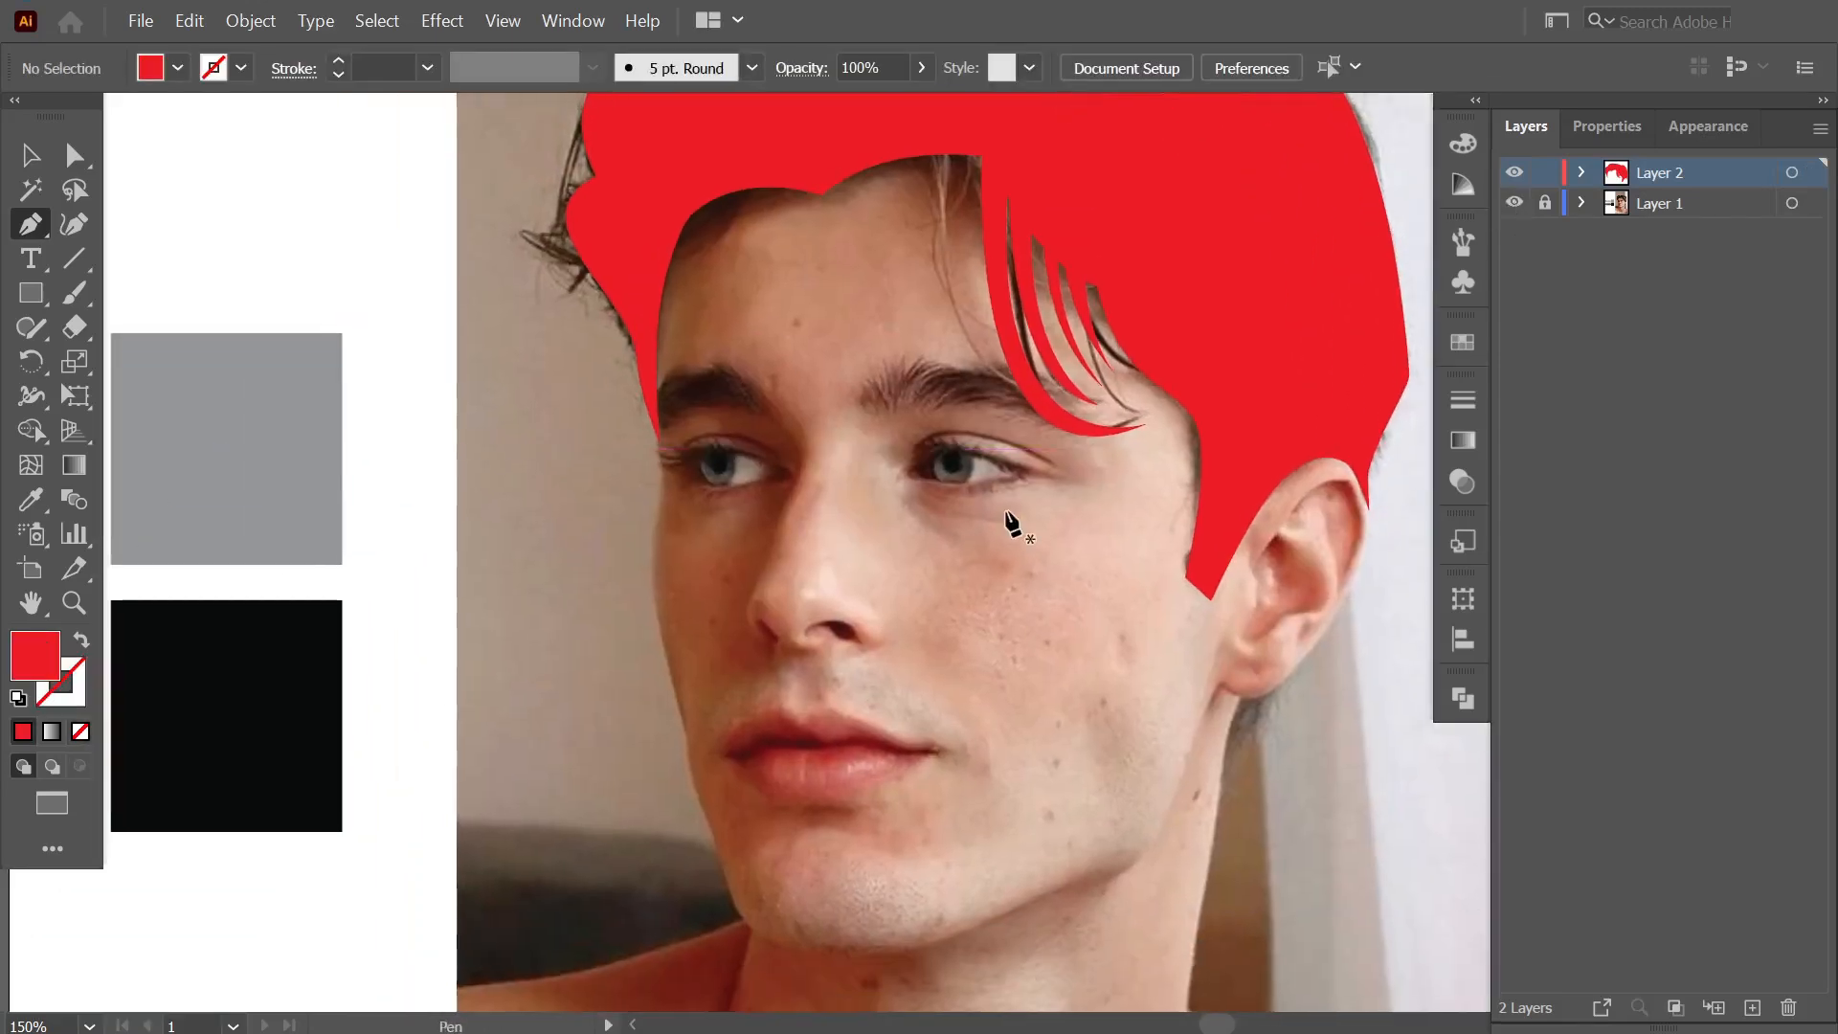
{"action": "key", "text": "ctrl+plus"}
{"action": "key", "text": "ctrl+plus"}
{"action": "scroll", "coordinate": [1132, 423], "scroll_direction": "right", "scroll_amount": 2}
{"action": "left_click_drag", "start_coordinate": [851, 469], "coordinate": [851, 378]}
{"action": "left_click_drag", "start_coordinate": [941, 345], "coordinate": [895, 422]}
{"action": "left_click", "coordinate": [890, 413]}
{"action": "left_click", "coordinate": [969, 355]}
{"action": "mouse_move", "coordinate": [1260, 446]}
{"action": "left_mouse_down"}
{"action": "mouse_move", "coordinate": [1305, 520]}
{"action": "mouse_move", "coordinate": [1100, 377]}
{"action": "mouse_move", "coordinate": [1178, 393]}
{"action": "mouse_move", "coordinate": [1253, 468]}
{"action": "left_mouse_up"}
{"action": "key", "text": "shift+x"}
{"action": "left_click", "coordinate": [1093, 446]}
{"action": "left_click", "coordinate": [1037, 436]}
{"action": "left_click", "coordinate": [968, 437]}
{"action": "left_click_drag", "start_coordinate": [927, 468], "coordinate": [857, 475]}
{"action": "left_click", "coordinate": [948, 421]}
{"action": "left_click", "coordinate": [903, 458]}
{"action": "key", "text": "shift+x"}
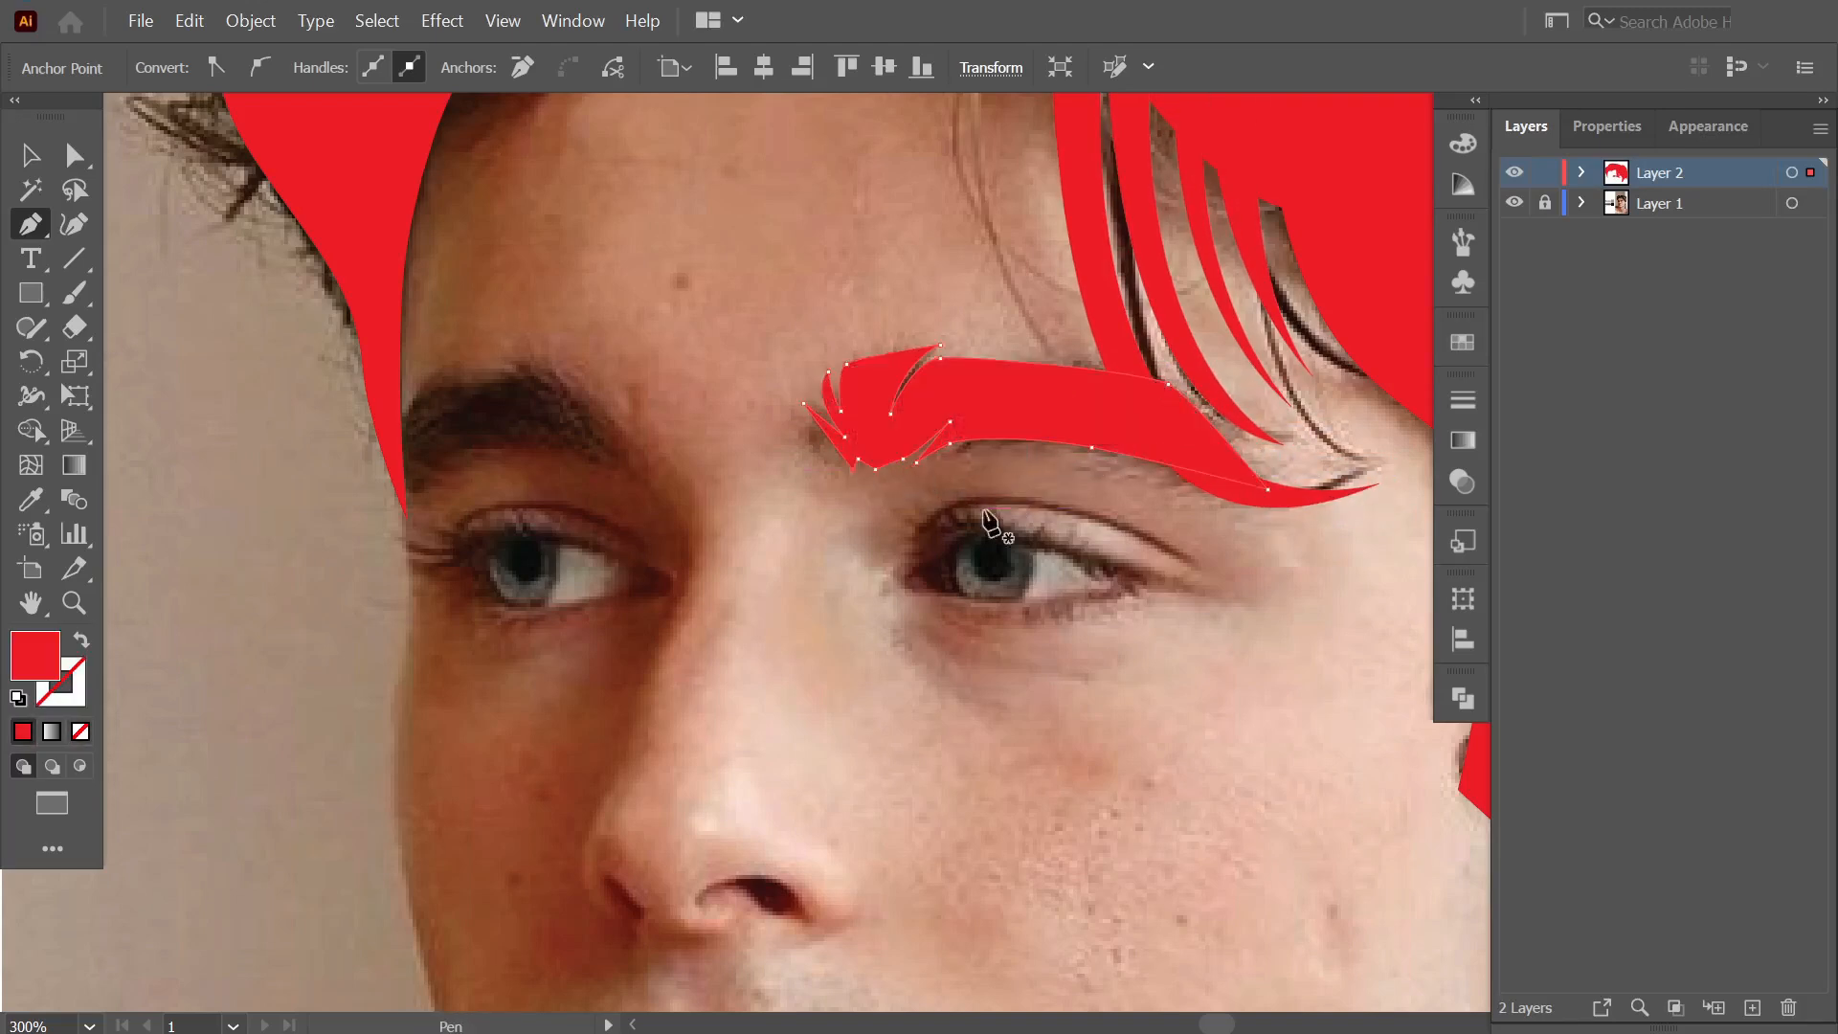
{"action": "key", "text": "ctrl+shift+a"}
Trace the upper eyelid of the right-hand eye as a curved, tapering red shape.
{"action": "left_click_drag", "start_coordinate": [946, 564], "coordinate": [992, 498]}
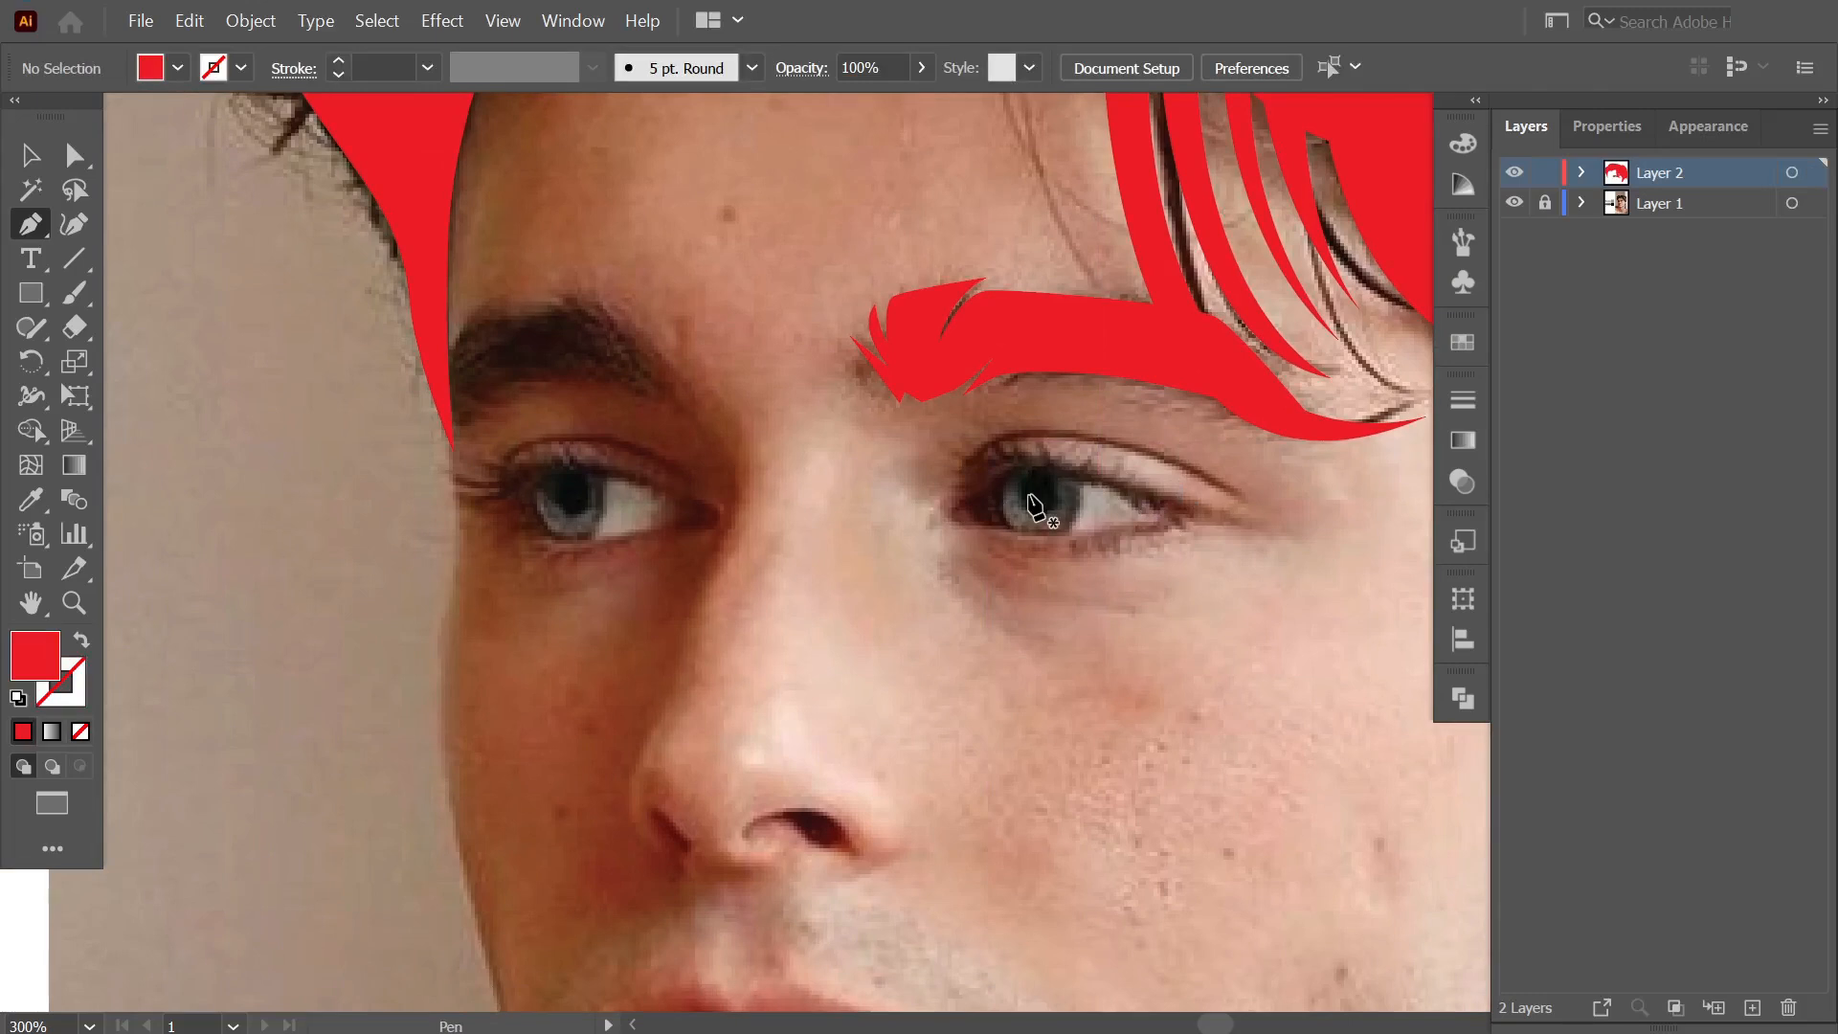
{"action": "scroll", "coordinate": [1034, 505], "scroll_direction": "up", "scroll_amount": 1}
{"action": "left_click", "coordinate": [804, 491]}
{"action": "left_click_drag", "start_coordinate": [905, 409], "coordinate": [817, 329]}
{"action": "mouse_move", "coordinate": [1040, 443]}
{"action": "left_mouse_down"}
{"action": "mouse_move", "coordinate": [952, 411]}
{"action": "mouse_move", "coordinate": [664, 411]}
{"action": "mouse_move", "coordinate": [821, 382]}
{"action": "mouse_move", "coordinate": [991, 443]}
{"action": "mouse_move", "coordinate": [779, 369]}
{"action": "mouse_move", "coordinate": [832, 361]}
{"action": "left_mouse_up"}
{"action": "key", "text": "shift+x"}
{"action": "left_click_drag", "start_coordinate": [718, 360], "coordinate": [960, 480]}
{"action": "key", "text": "ctrl+z"}
{"action": "key", "text": "ctrl+z"}
{"action": "mouse_move", "coordinate": [766, 402]}
{"action": "left_mouse_down"}
{"action": "mouse_move", "coordinate": [808, 394]}
{"action": "mouse_move", "coordinate": [750, 410]}
{"action": "left_mouse_up"}
{"action": "mouse_move", "coordinate": [679, 432]}
{"action": "left_mouse_down"}
{"action": "mouse_move", "coordinate": [689, 443]}
{"action": "mouse_move", "coordinate": [636, 472]}
{"action": "mouse_move", "coordinate": [670, 370]}
{"action": "mouse_move", "coordinate": [617, 433]}
{"action": "mouse_move", "coordinate": [674, 476]}
{"action": "mouse_move", "coordinate": [849, 492]}
{"action": "mouse_move", "coordinate": [677, 460]}
{"action": "mouse_move", "coordinate": [698, 483]}
{"action": "mouse_move", "coordinate": [718, 410]}
{"action": "mouse_move", "coordinate": [747, 497]}
{"action": "mouse_move", "coordinate": [792, 508]}
{"action": "mouse_move", "coordinate": [753, 492]}
{"action": "left_mouse_up"}
{"action": "key", "text": "shift+x"}
{"action": "key", "text": "ctrl+shift+a"}
Trace the rest of the right-hand eye's outline along the lower lid and inner corner, filled in solid red.
{"action": "left_click_drag", "start_coordinate": [739, 484], "coordinate": [730, 480]}
{"action": "left_click_drag", "start_coordinate": [858, 481], "coordinate": [919, 480]}
{"action": "left_click", "coordinate": [949, 452]}
{"action": "left_click_drag", "start_coordinate": [807, 497], "coordinate": [914, 497]}
{"action": "mouse_move", "coordinate": [689, 482]}
{"action": "left_mouse_down"}
{"action": "mouse_move", "coordinate": [664, 480]}
{"action": "mouse_move", "coordinate": [690, 394]}
{"action": "left_mouse_up"}
{"action": "left_click", "coordinate": [632, 480]}
{"action": "left_click", "coordinate": [655, 430]}
{"action": "key", "text": "shift+x"}
Draw the iris edge nearest the nose in the right-hand eye as a solid red shape.
{"action": "mouse_move", "coordinate": [662, 467]}
{"action": "left_mouse_down"}
{"action": "mouse_move", "coordinate": [684, 473]}
{"action": "mouse_move", "coordinate": [687, 388]}
{"action": "left_mouse_up"}
{"action": "key", "text": "ctrl+z"}
{"action": "left_click", "coordinate": [684, 468]}
{"action": "left_click", "coordinate": [674, 421]}
{"action": "left_click", "coordinate": [716, 402]}
{"action": "key", "text": "shift+x"}
{"action": "key", "text": "ctrl+shift+a"}
Draw the outer edge of the right-hand eye's iris as a curved red crescent between the upper and lower lids.
{"action": "scroll", "coordinate": [849, 409], "scroll_direction": "up", "scroll_amount": 2, "text": "alt"}
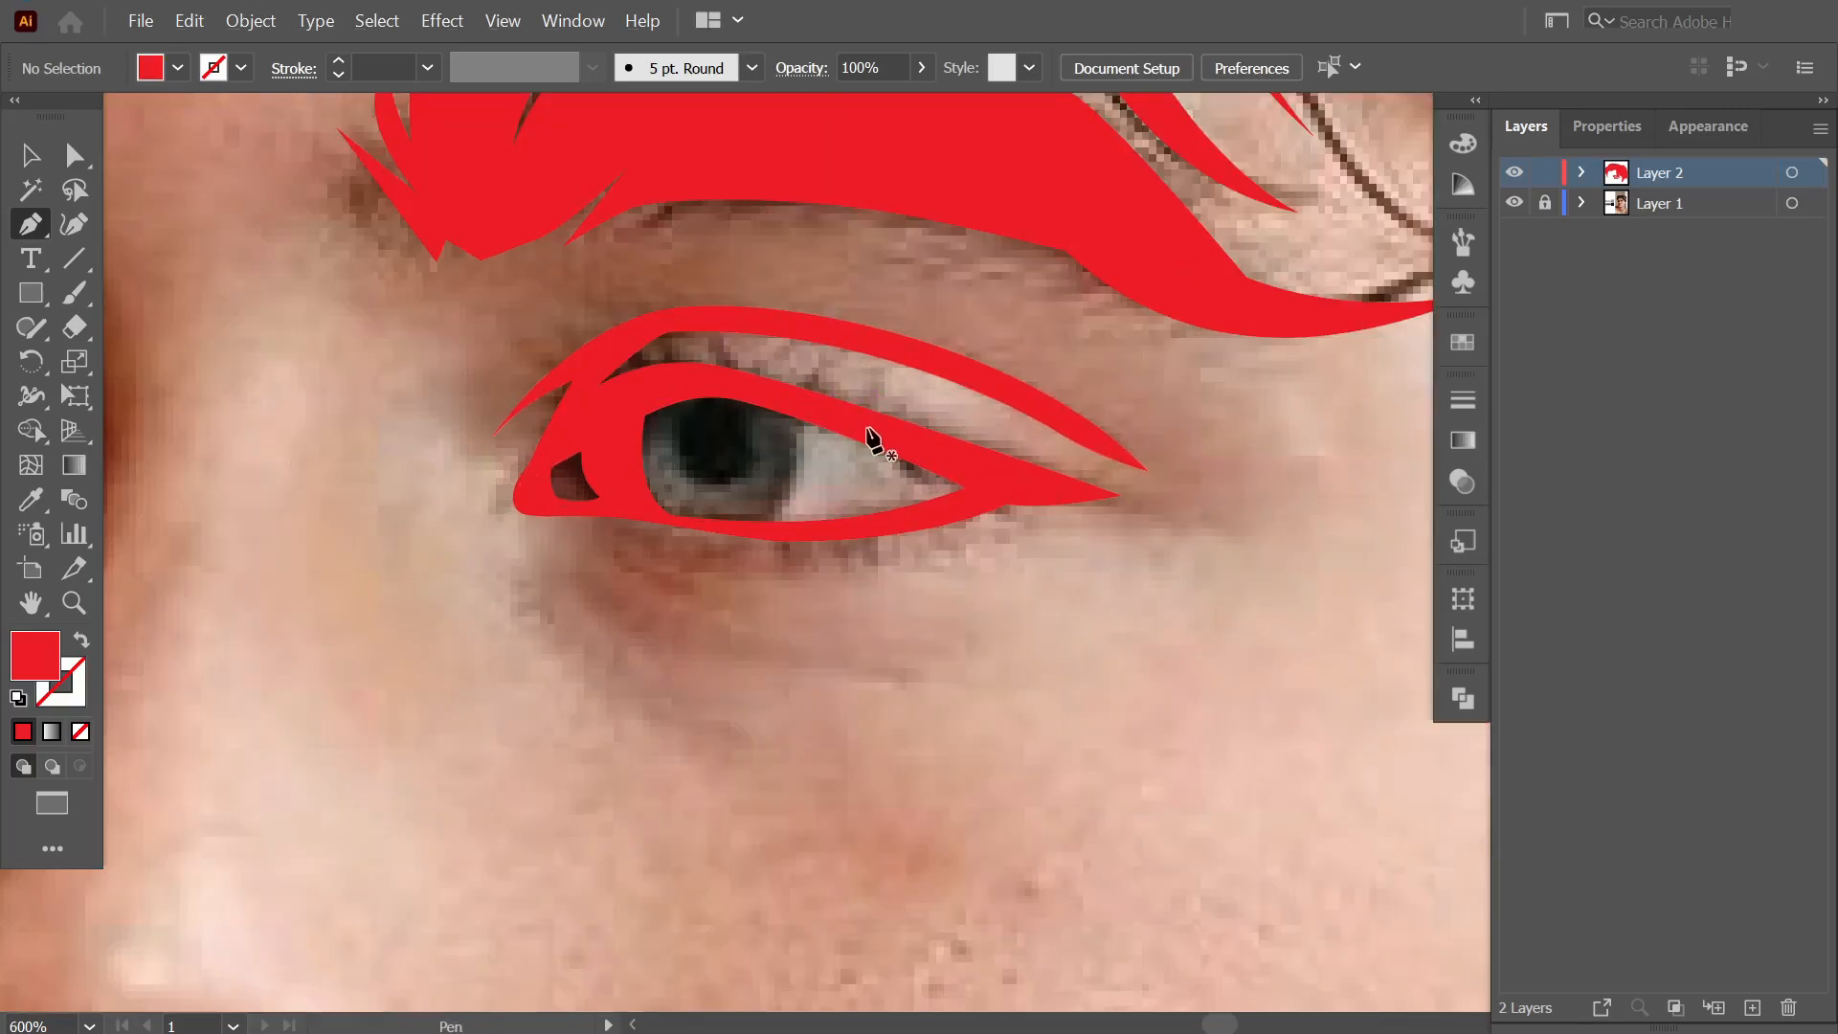
{"action": "left_click", "coordinate": [791, 407]}
{"action": "left_click_drag", "start_coordinate": [755, 530], "coordinate": [706, 567]}
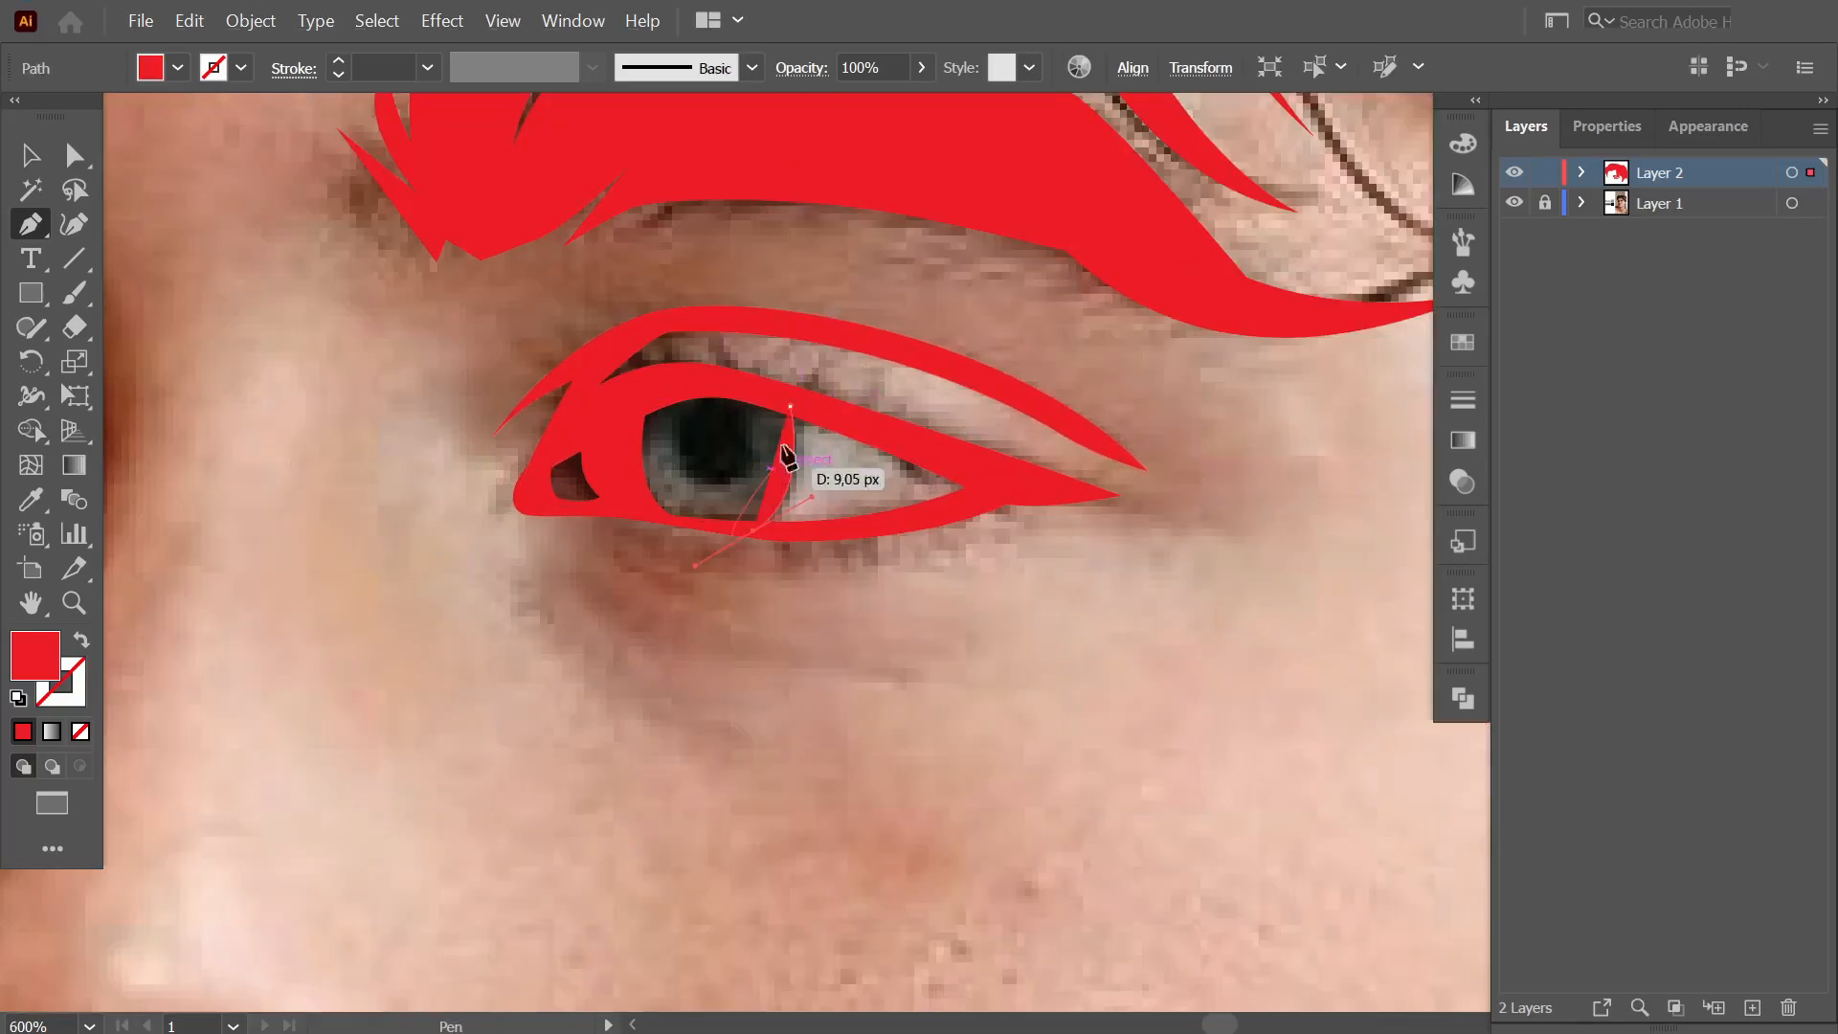
{"action": "left_click_drag", "start_coordinate": [791, 407], "coordinate": [772, 407]}
{"action": "left_click_drag", "start_coordinate": [812, 497], "coordinate": [825, 477]}
{"action": "left_click_drag", "start_coordinate": [773, 407], "coordinate": [779, 406]}
{"action": "left_click_drag", "start_coordinate": [761, 541], "coordinate": [779, 546]}
{"action": "left_click", "coordinate": [801, 406]}
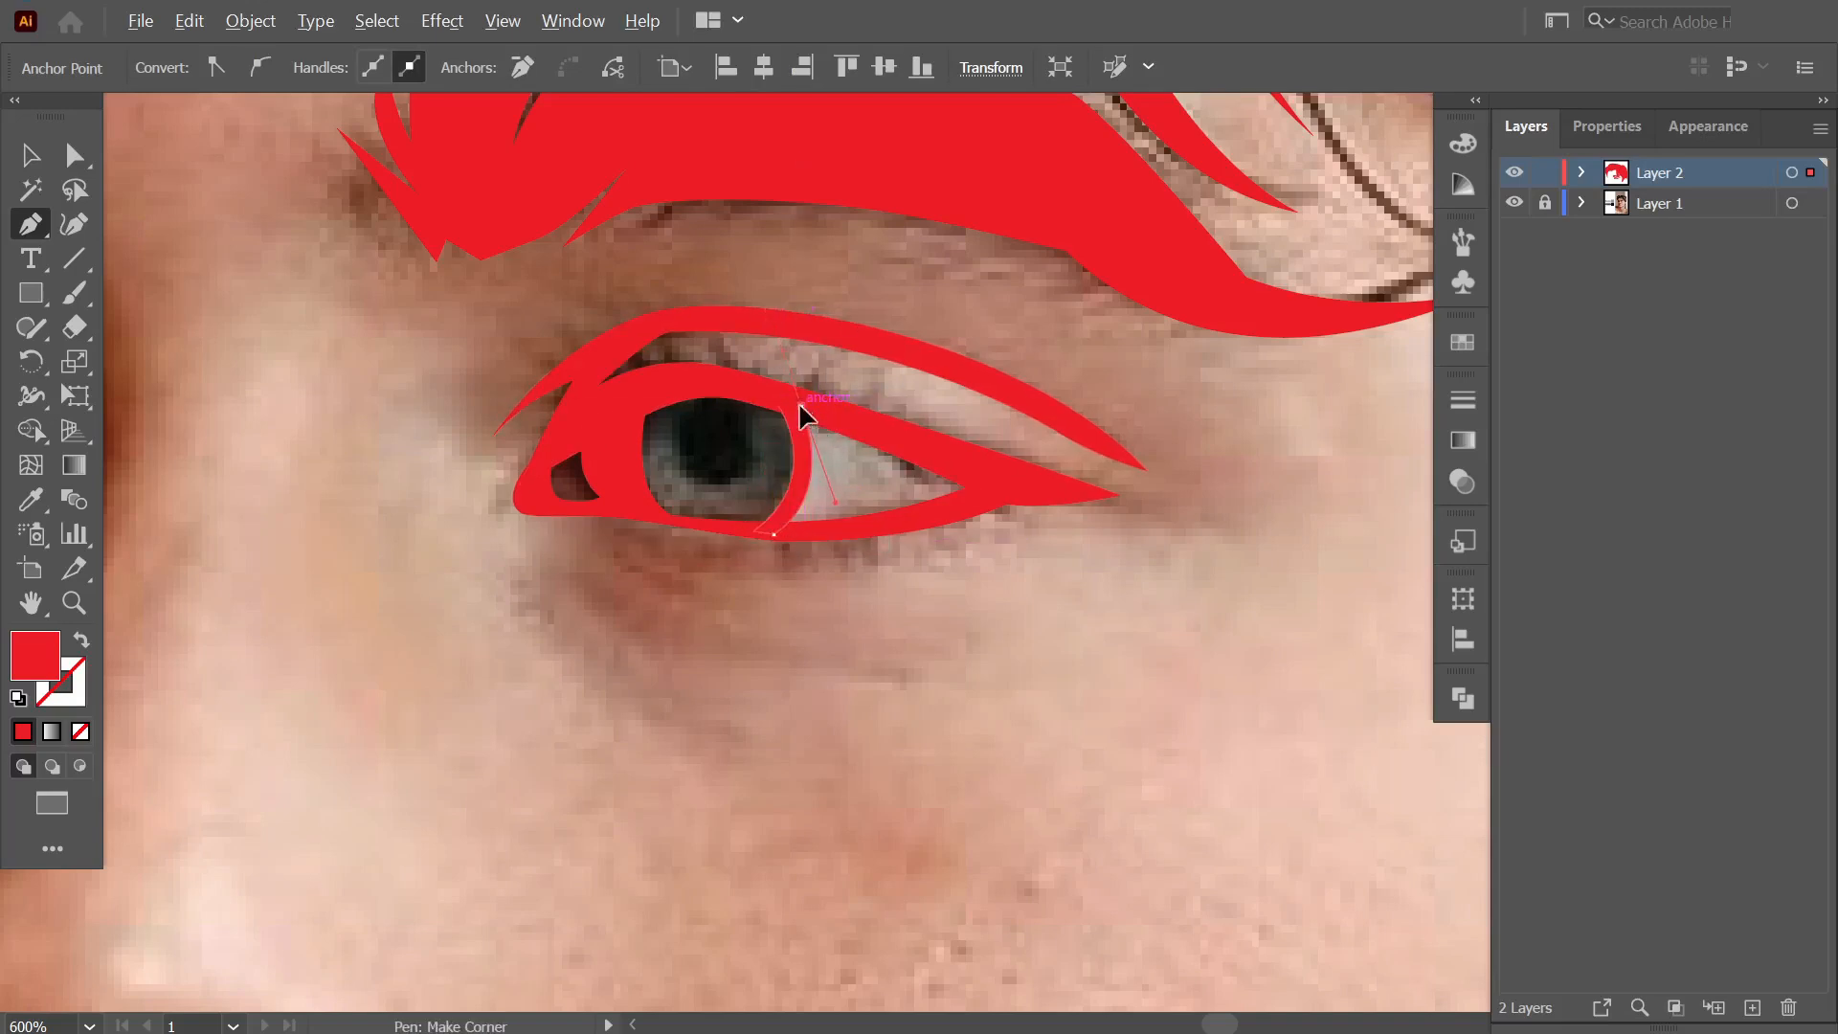
{"action": "key", "text": "ctrl+shift+a"}
Draw a solid red circle as the right-hand eye's pupil, and check the artwork with Layer 1 briefly hidden.
{"action": "key", "text": "l"}
{"action": "left_click_drag", "start_coordinate": [713, 442], "coordinate": [755, 484]}
{"action": "key", "text": "ctrl+shift+a"}
{"action": "left_click", "coordinate": [1515, 203]}
{"action": "scroll", "coordinate": [1101, 392], "scroll_direction": "down", "scroll_amount": 4}
{"action": "scroll", "coordinate": [751, 440], "scroll_direction": "up", "scroll_amount": 2}
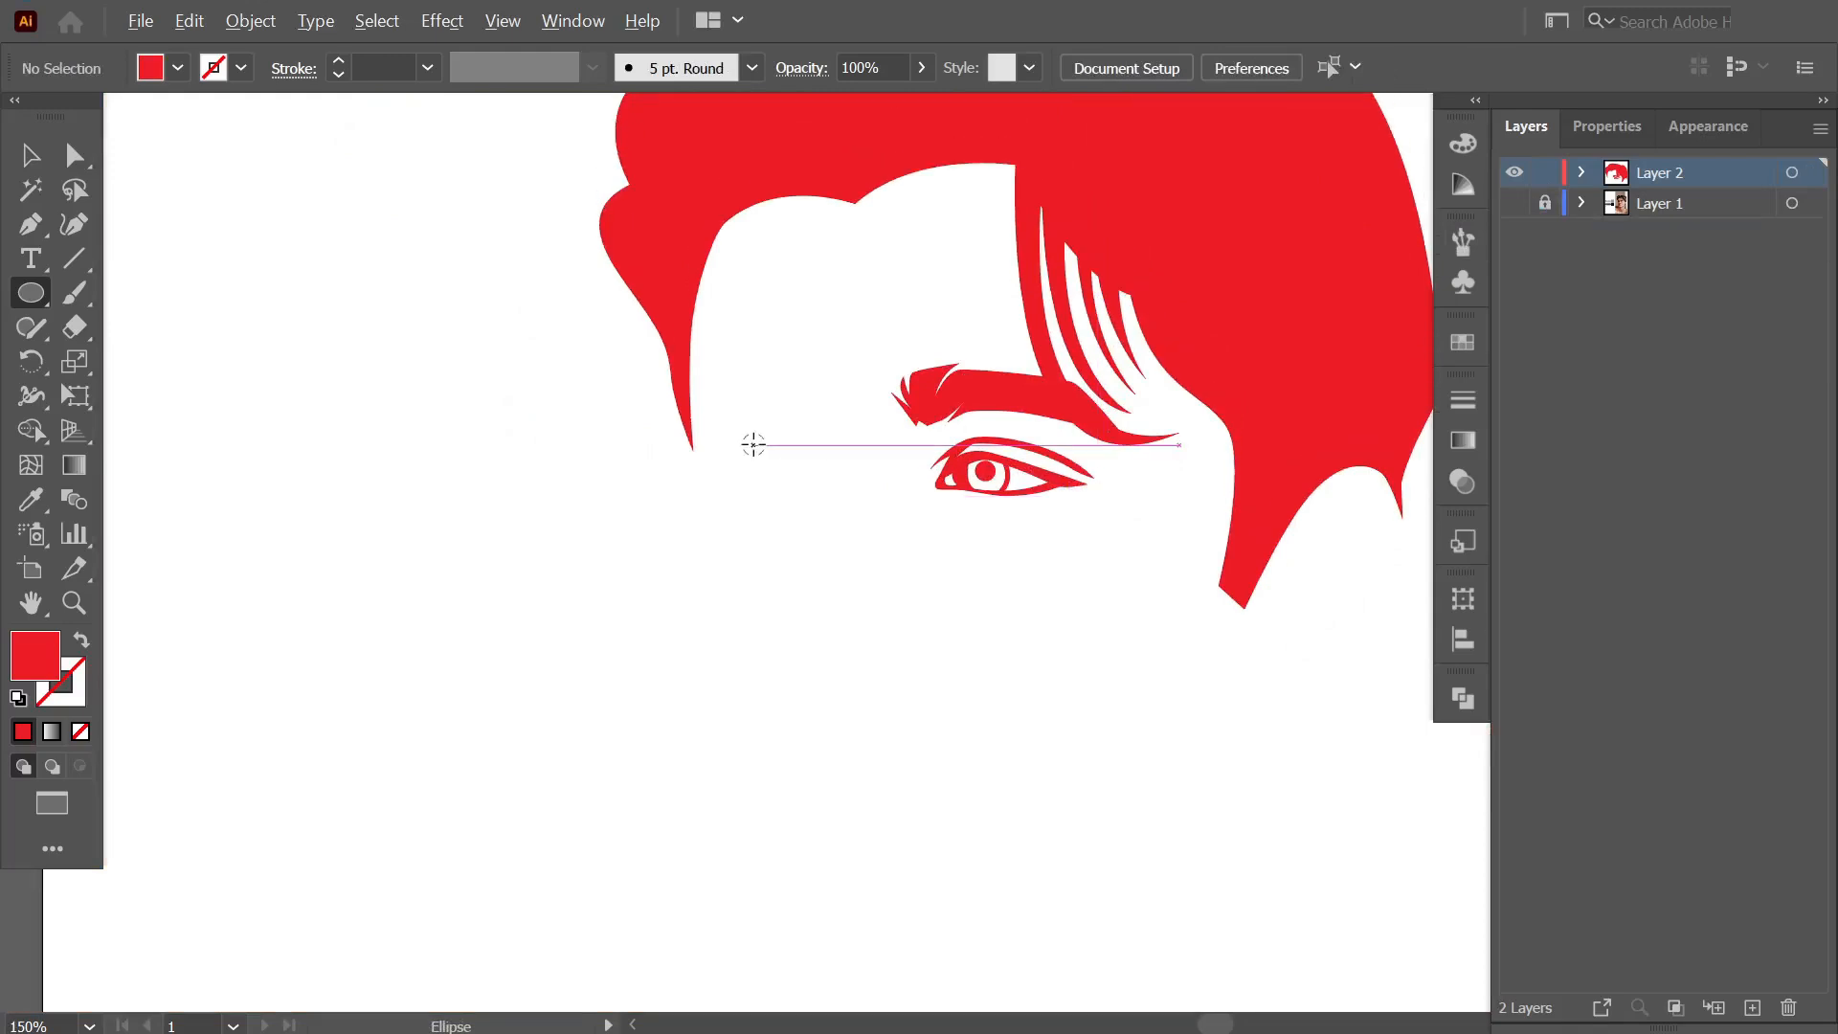
{"action": "scroll", "coordinate": [750, 439], "scroll_direction": "up", "scroll_amount": 1}
{"action": "left_click", "coordinate": [1514, 203]}
{"action": "scroll", "coordinate": [820, 444], "scroll_direction": "up", "scroll_amount": 4}
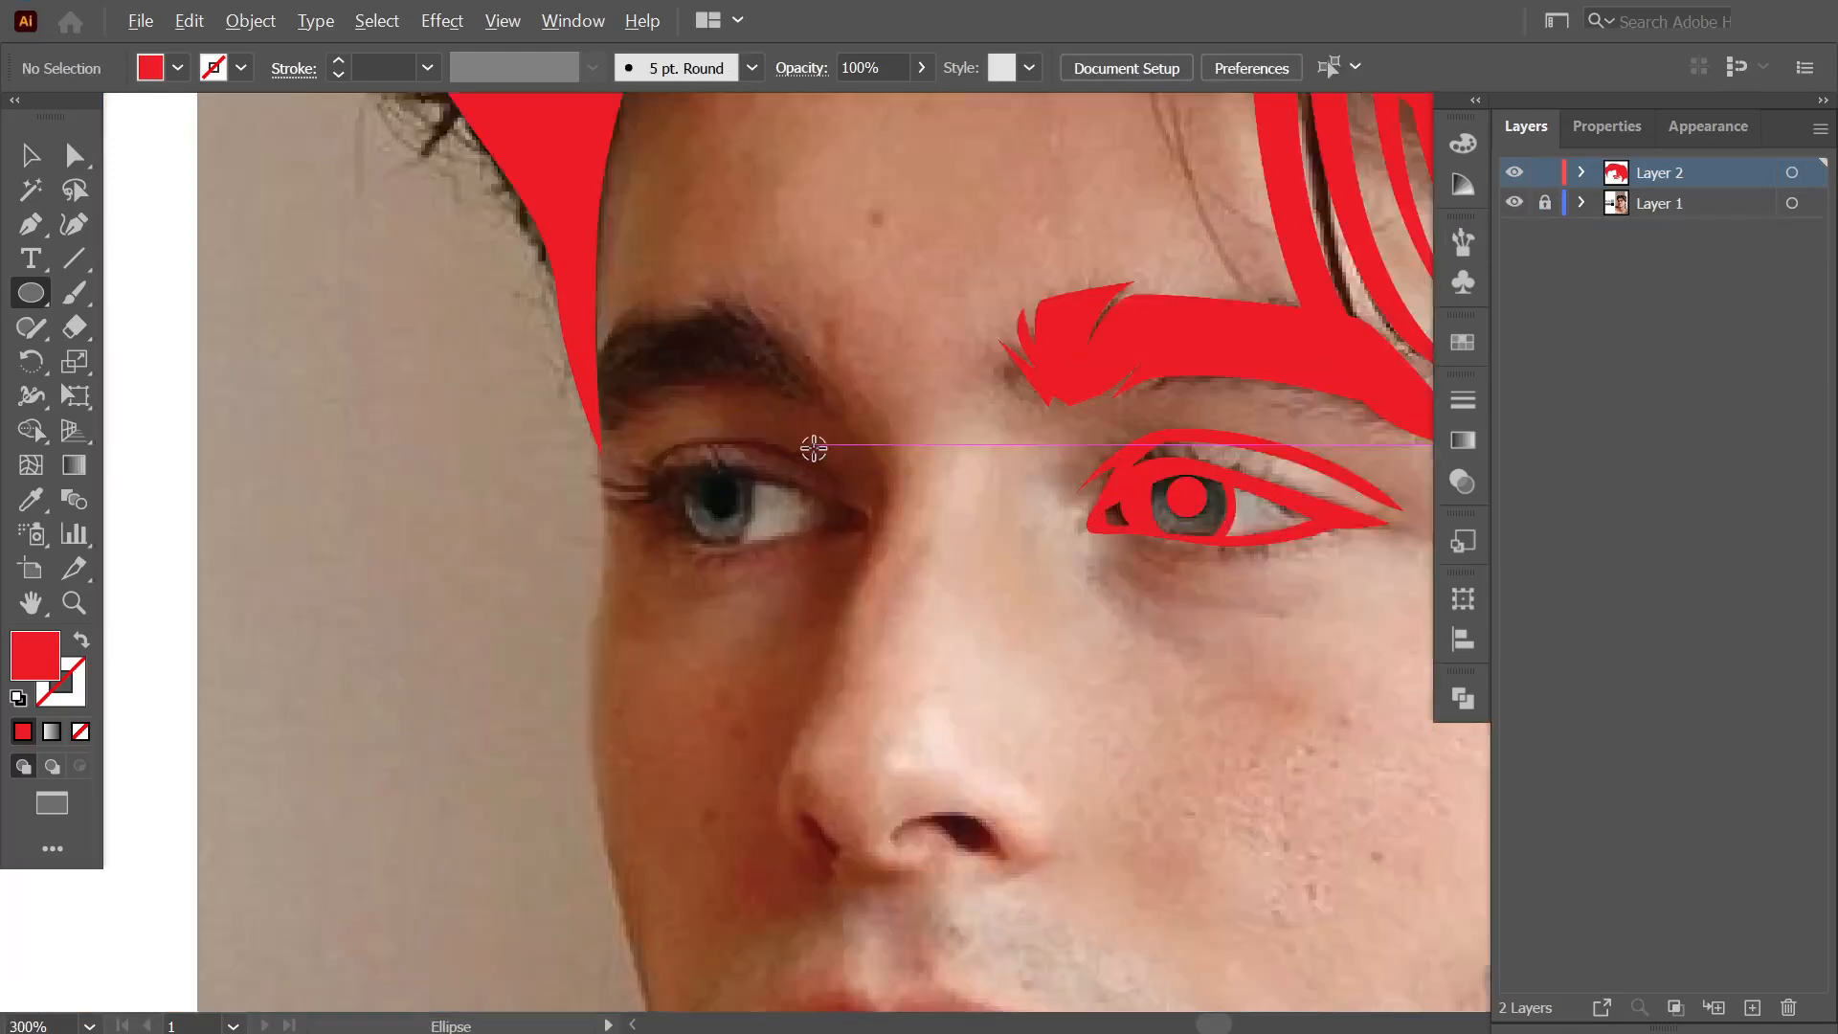
Trace the outline of the left-hand eye with its upper lash line, inner corner and lower lid as a solid red shape.
{"action": "key", "text": "p"}
{"action": "left_click_drag", "start_coordinate": [596, 524], "coordinate": [658, 460]}
{"action": "mouse_move", "coordinate": [806, 499]}
{"action": "left_mouse_down"}
{"action": "mouse_move", "coordinate": [884, 541]}
{"action": "mouse_move", "coordinate": [660, 583]}
{"action": "mouse_move", "coordinate": [610, 436]}
{"action": "left_mouse_up"}
{"action": "key", "text": "shift+x"}
{"action": "left_click", "coordinate": [630, 524], "text": "alt"}
{"action": "mouse_move", "coordinate": [712, 562]}
{"action": "left_mouse_down"}
{"action": "mouse_move", "coordinate": [768, 554]}
{"action": "mouse_move", "coordinate": [740, 580]}
{"action": "mouse_move", "coordinate": [712, 567]}
{"action": "left_mouse_up"}
{"action": "mouse_move", "coordinate": [824, 550]}
{"action": "left_mouse_down"}
{"action": "mouse_move", "coordinate": [842, 543]}
{"action": "mouse_move", "coordinate": [820, 521]}
{"action": "mouse_move", "coordinate": [717, 485]}
{"action": "mouse_move", "coordinate": [614, 504]}
{"action": "left_mouse_up"}
{"action": "mouse_move", "coordinate": [597, 524]}
{"action": "left_mouse_down"}
{"action": "mouse_move", "coordinate": [574, 535]}
{"action": "mouse_move", "coordinate": [643, 495]}
{"action": "left_mouse_up"}
{"action": "key", "text": "shift+x"}
Draw the outer iris edge of the left-hand eye as a red shape joining the upper lash line to the lower lid.
{"action": "key", "text": "a"}
{"action": "left_click", "coordinate": [654, 541]}
{"action": "key", "text": "p"}
{"action": "left_click", "coordinate": [652, 557]}
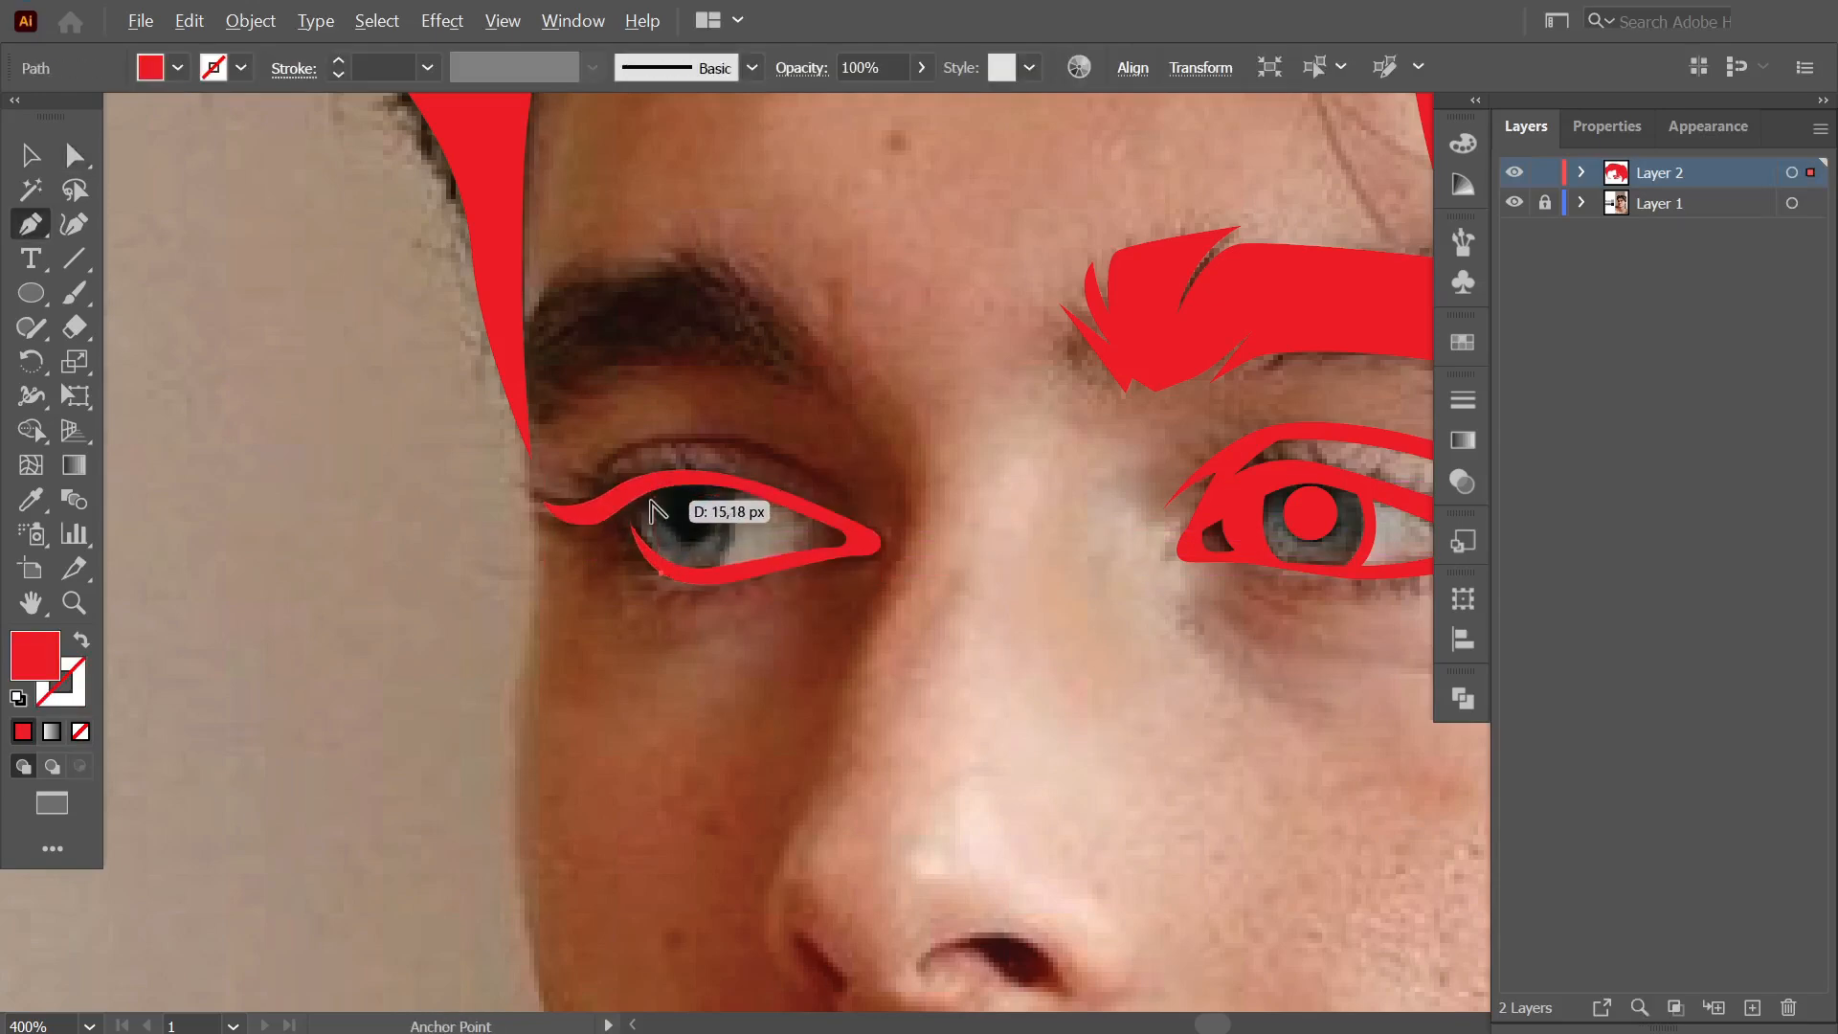
{"action": "scroll", "coordinate": [653, 504], "scroll_direction": "up", "scroll_amount": 4}
{"action": "key", "text": "ctrl+z"}
{"action": "left_click", "coordinate": [509, 27]}
{"action": "left_click", "coordinate": [639, 838]}
{"action": "left_click_drag", "start_coordinate": [598, 450], "coordinate": [623, 238]}
{"action": "left_click", "coordinate": [598, 450], "text": "alt"}
{"action": "left_click", "coordinate": [527, 466]}
{"action": "key", "text": "ctrl+z"}
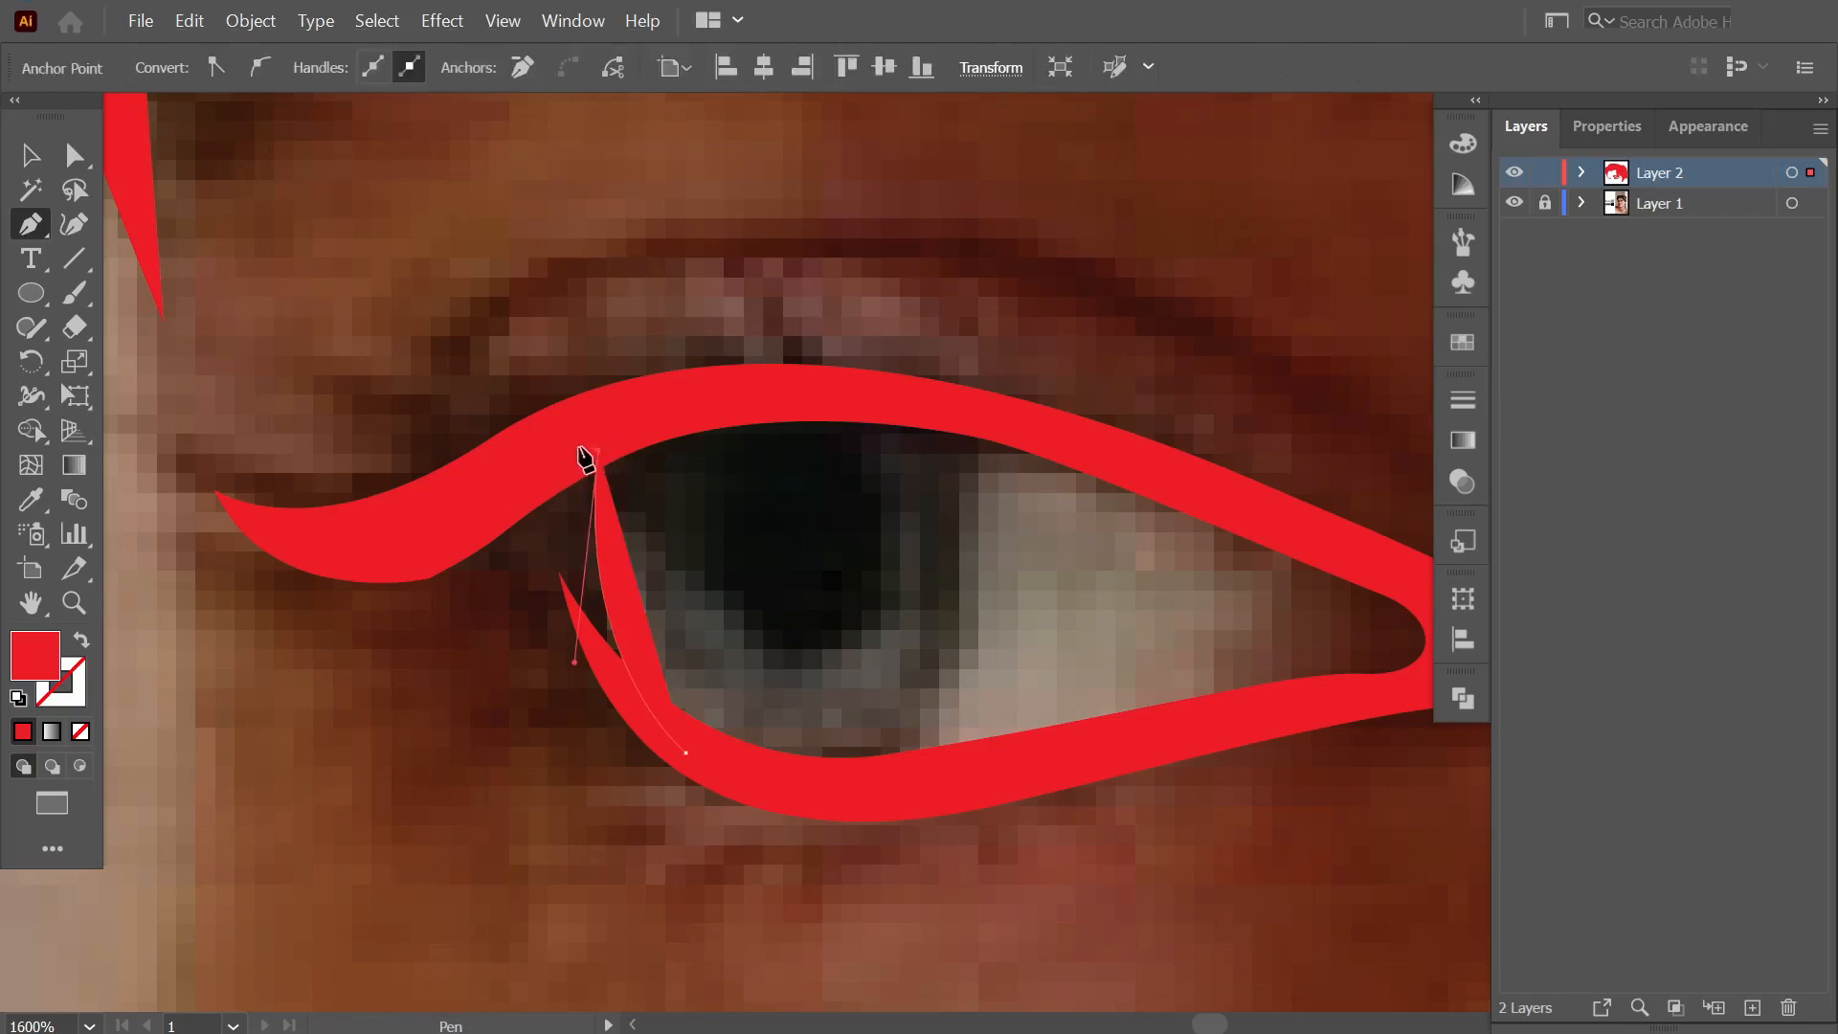
{"action": "left_click", "coordinate": [517, 473]}
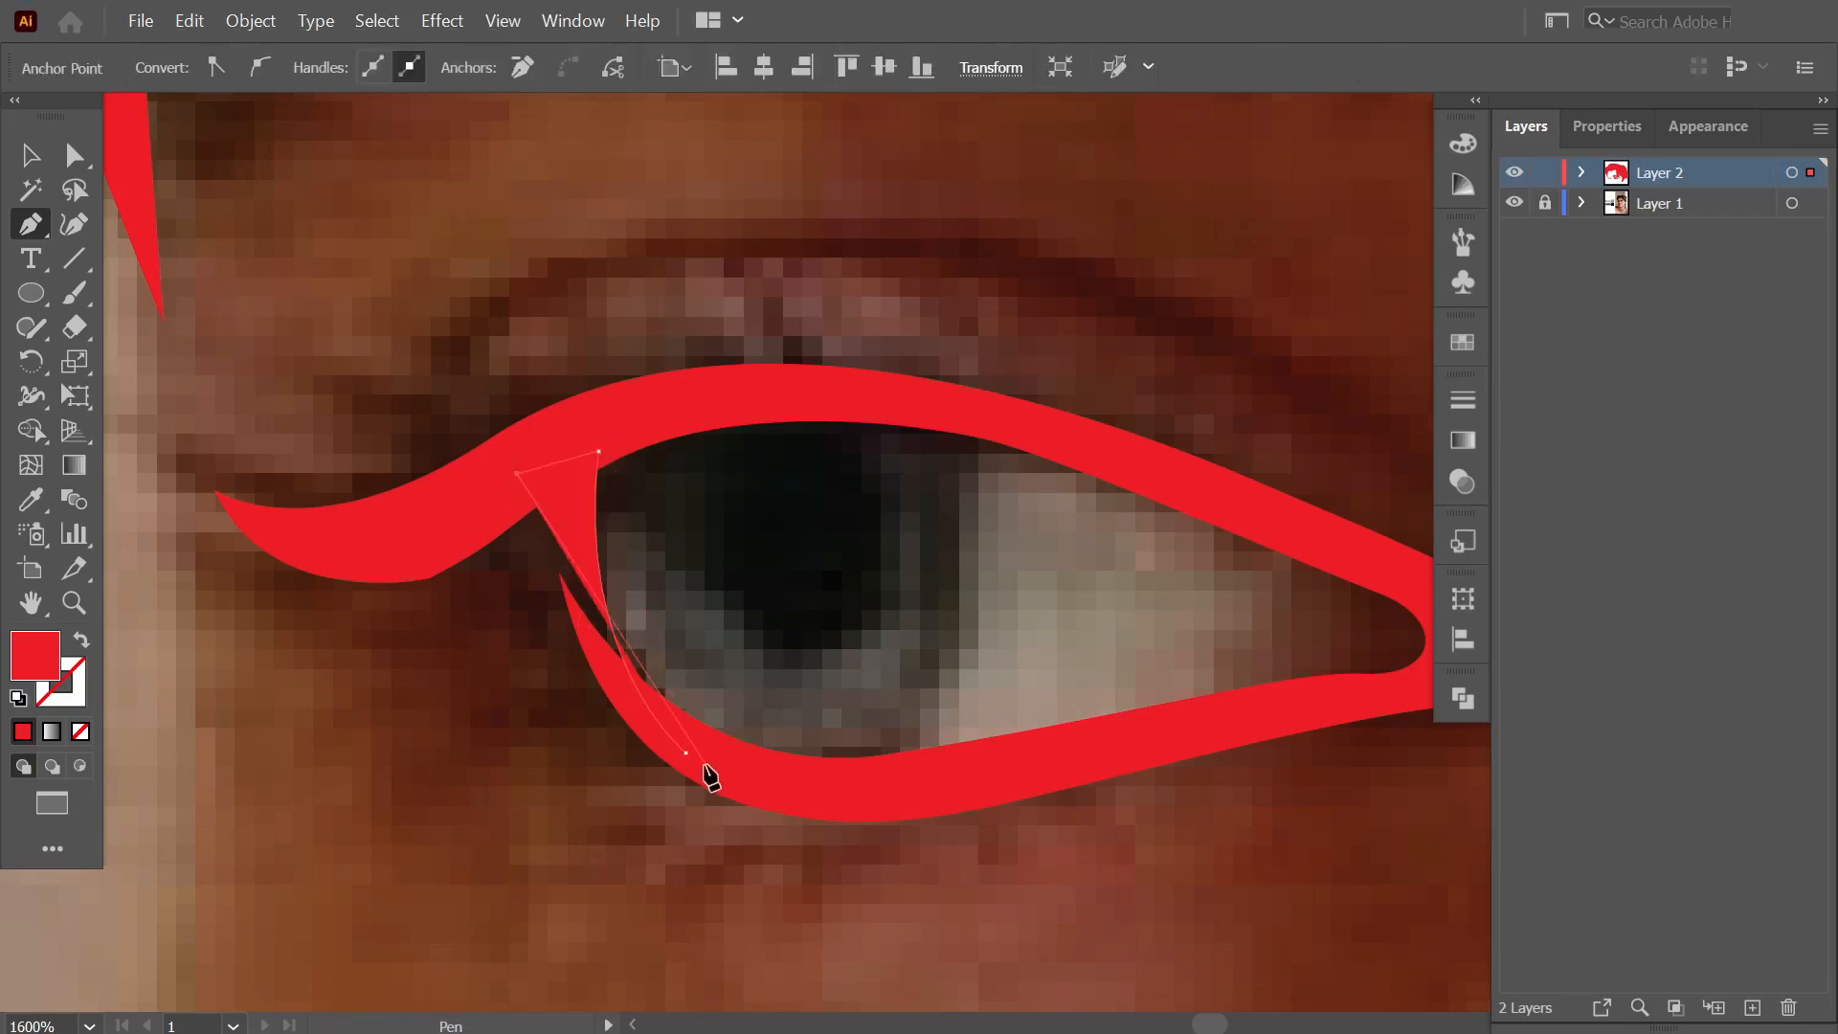
{"action": "left_click", "coordinate": [821, 862], "text": "ctrl"}
Draw the inner iris edge of the left-hand eye as a red crescent and add a solid red oval pupil.
{"action": "scroll", "coordinate": [1109, 594], "scroll_direction": "down", "scroll_amount": 3}
{"action": "left_click", "coordinate": [1042, 516]}
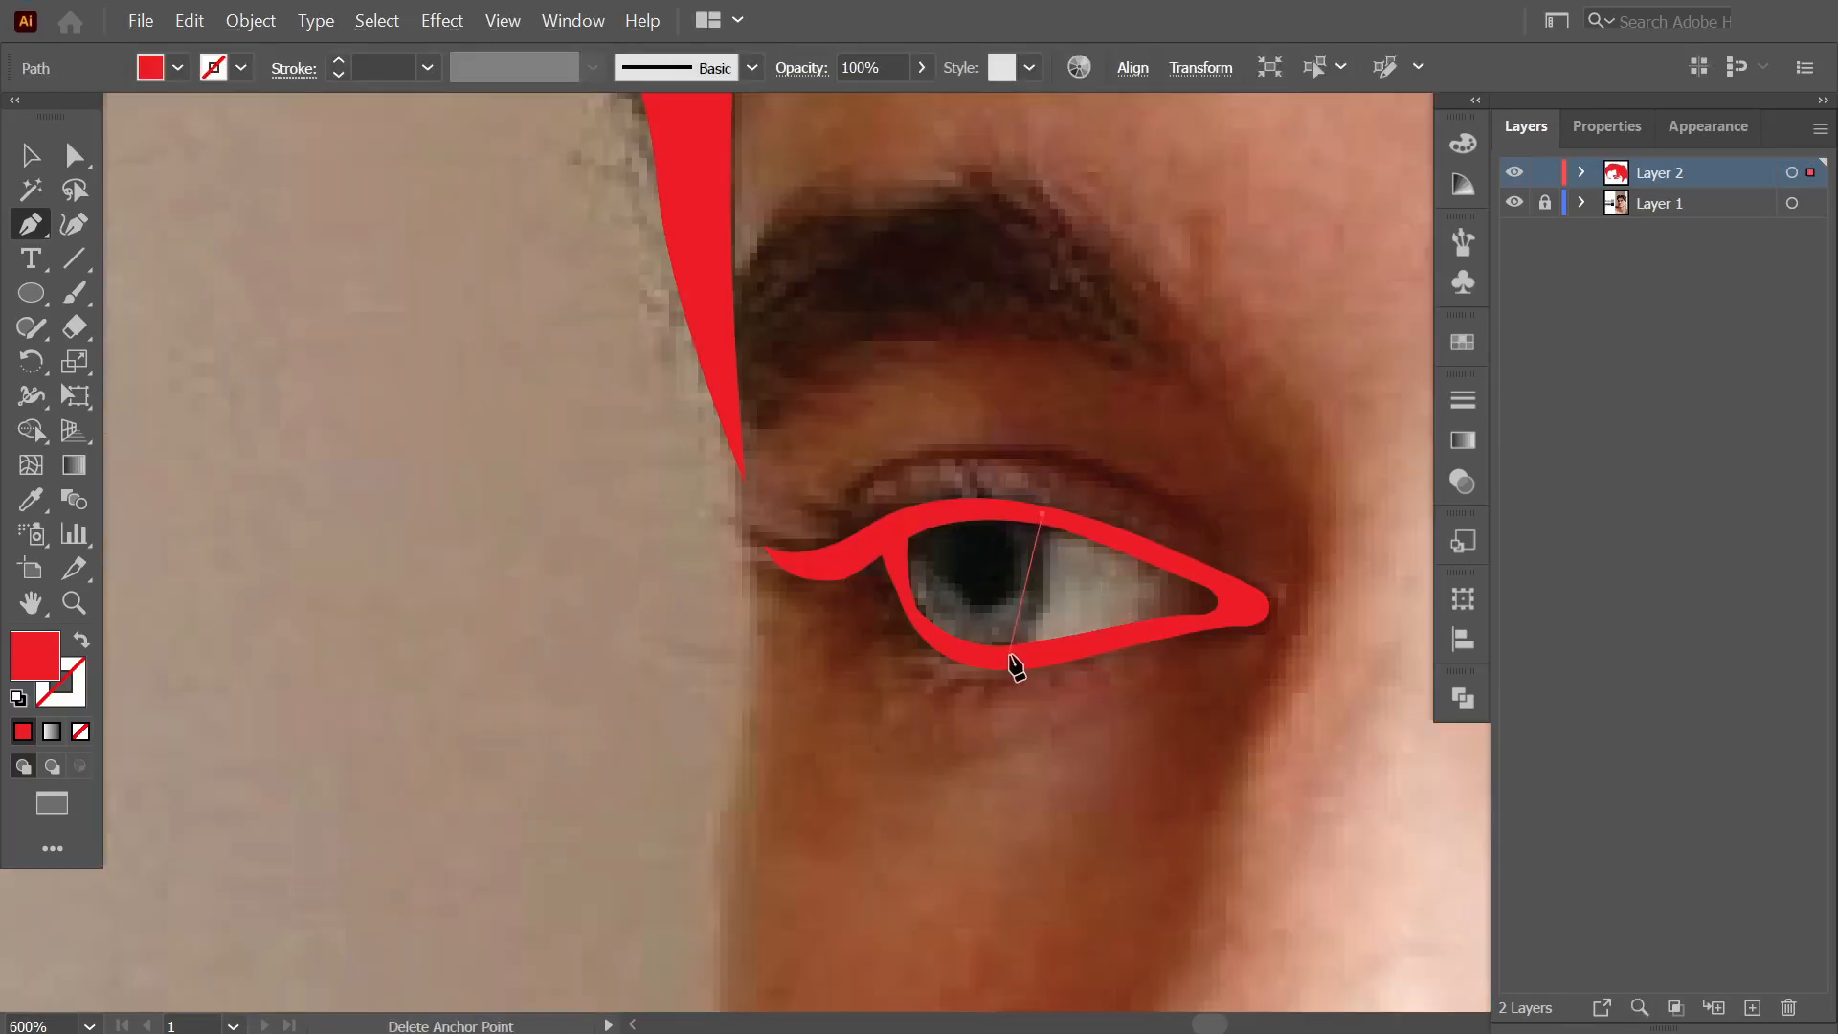
{"action": "left_click_drag", "start_coordinate": [932, 685], "coordinate": [931, 690]}
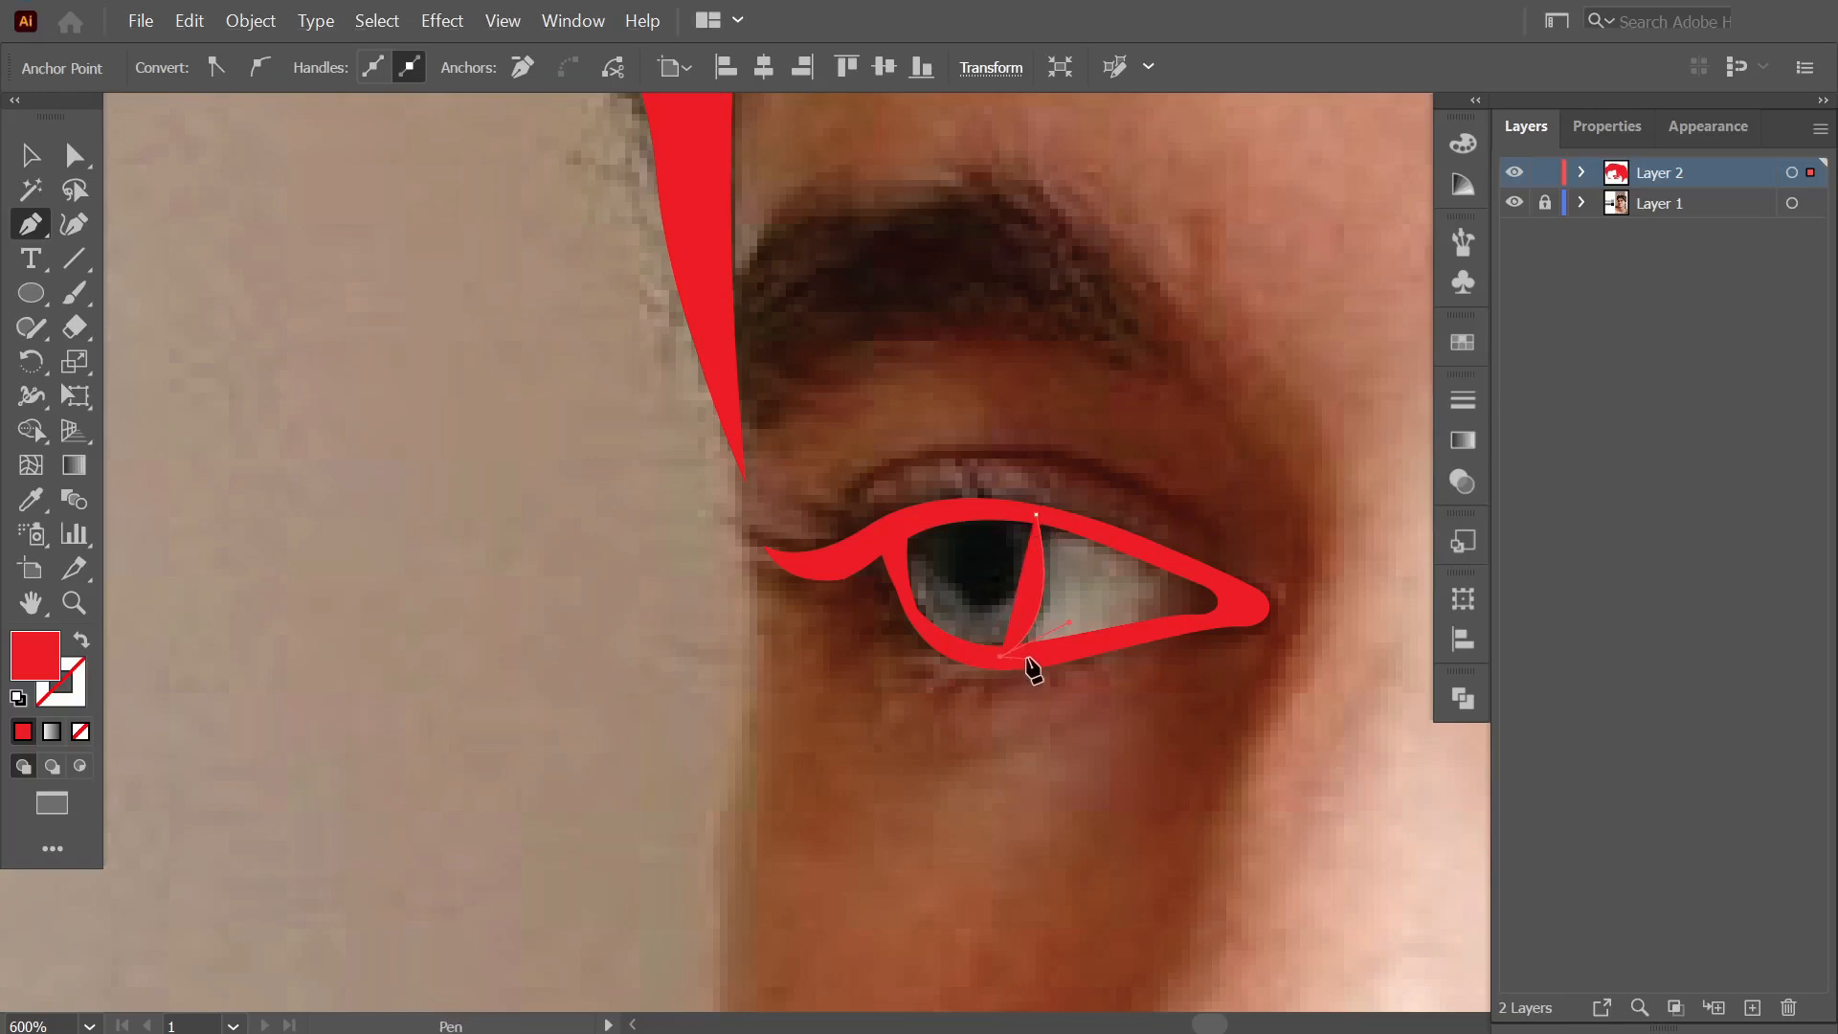
{"action": "left_click_drag", "start_coordinate": [1035, 443], "coordinate": [1035, 431]}
{"action": "left_click", "coordinate": [1037, 515]}
{"action": "left_click", "coordinate": [1070, 481], "text": "ctrl"}
{"action": "key", "text": "l"}
{"action": "left_click_drag", "start_coordinate": [983, 560], "coordinate": [1020, 611]}
{"action": "left_click", "coordinate": [1173, 423], "text": "ctrl"}
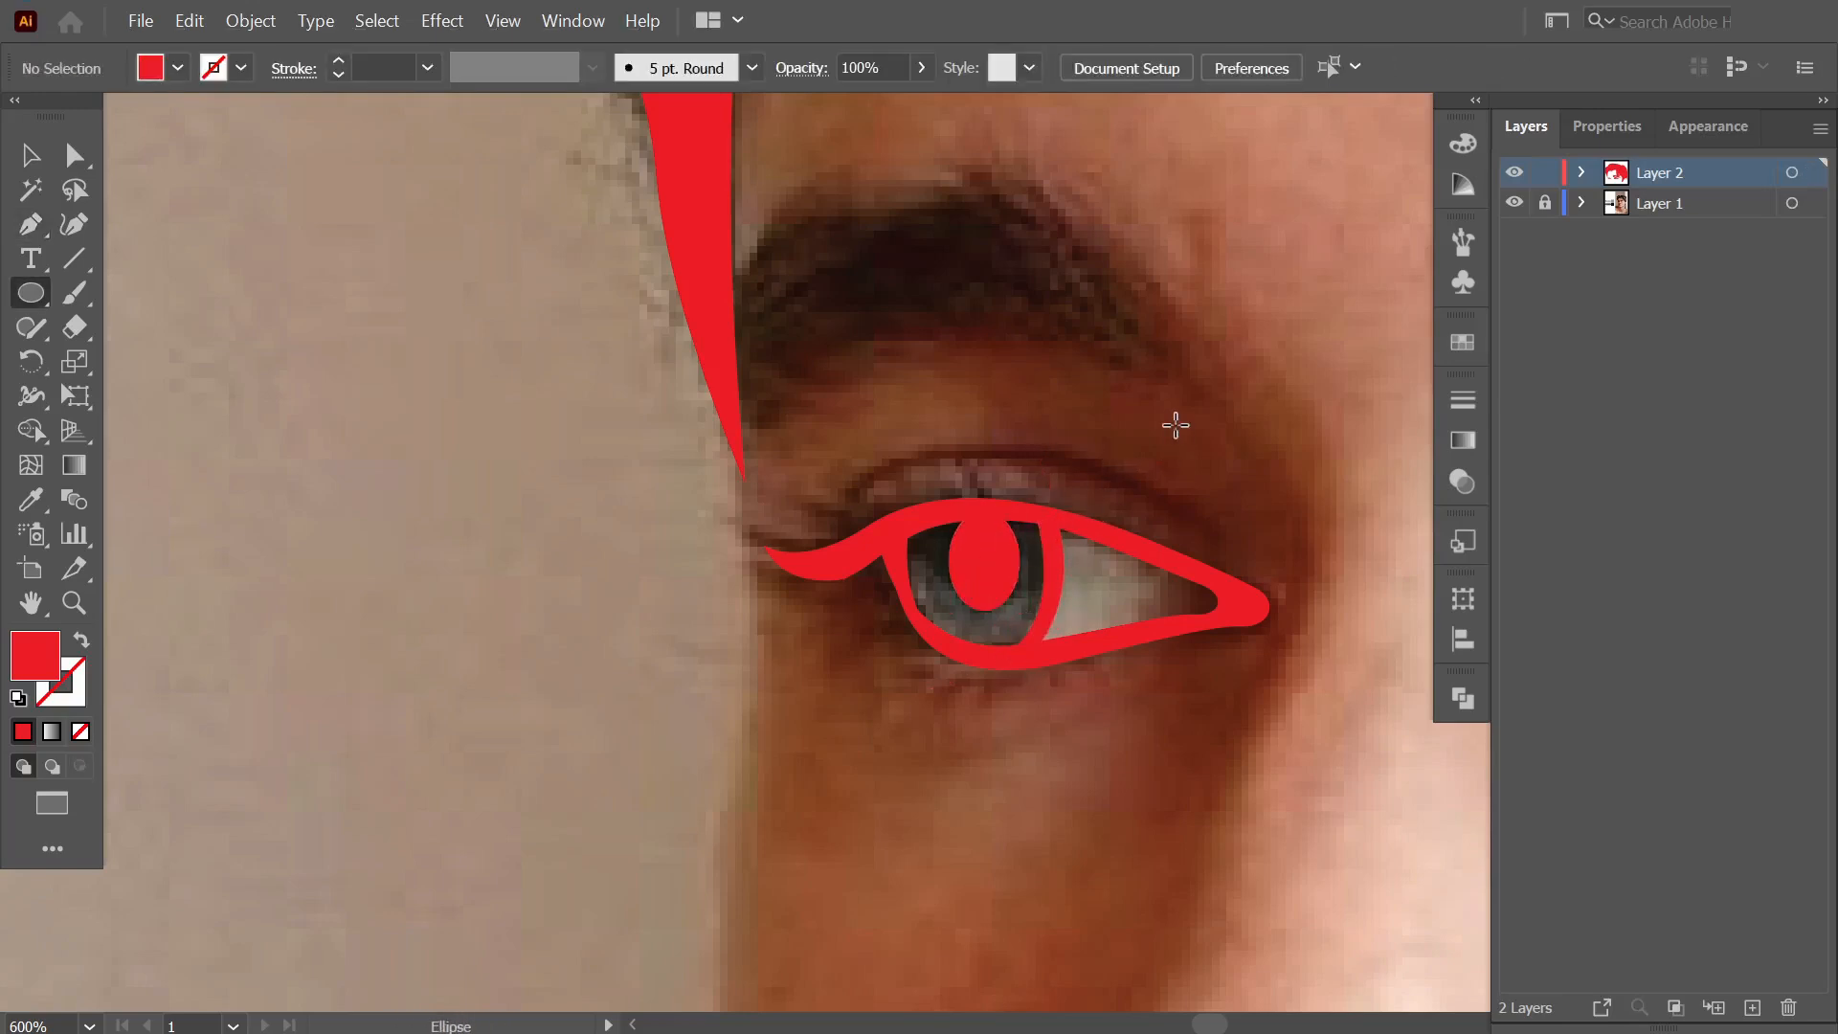
Trace the upper eyelid crease above the left-hand eye as a tapering shape with a solid red fill and no stroke.
{"action": "scroll", "coordinate": [1173, 422], "scroll_direction": "down", "scroll_amount": 1}
{"action": "key", "text": "p"}
{"action": "left_click_drag", "start_coordinate": [996, 432], "coordinate": [1021, 415]}
{"action": "left_click", "coordinate": [1222, 504]}
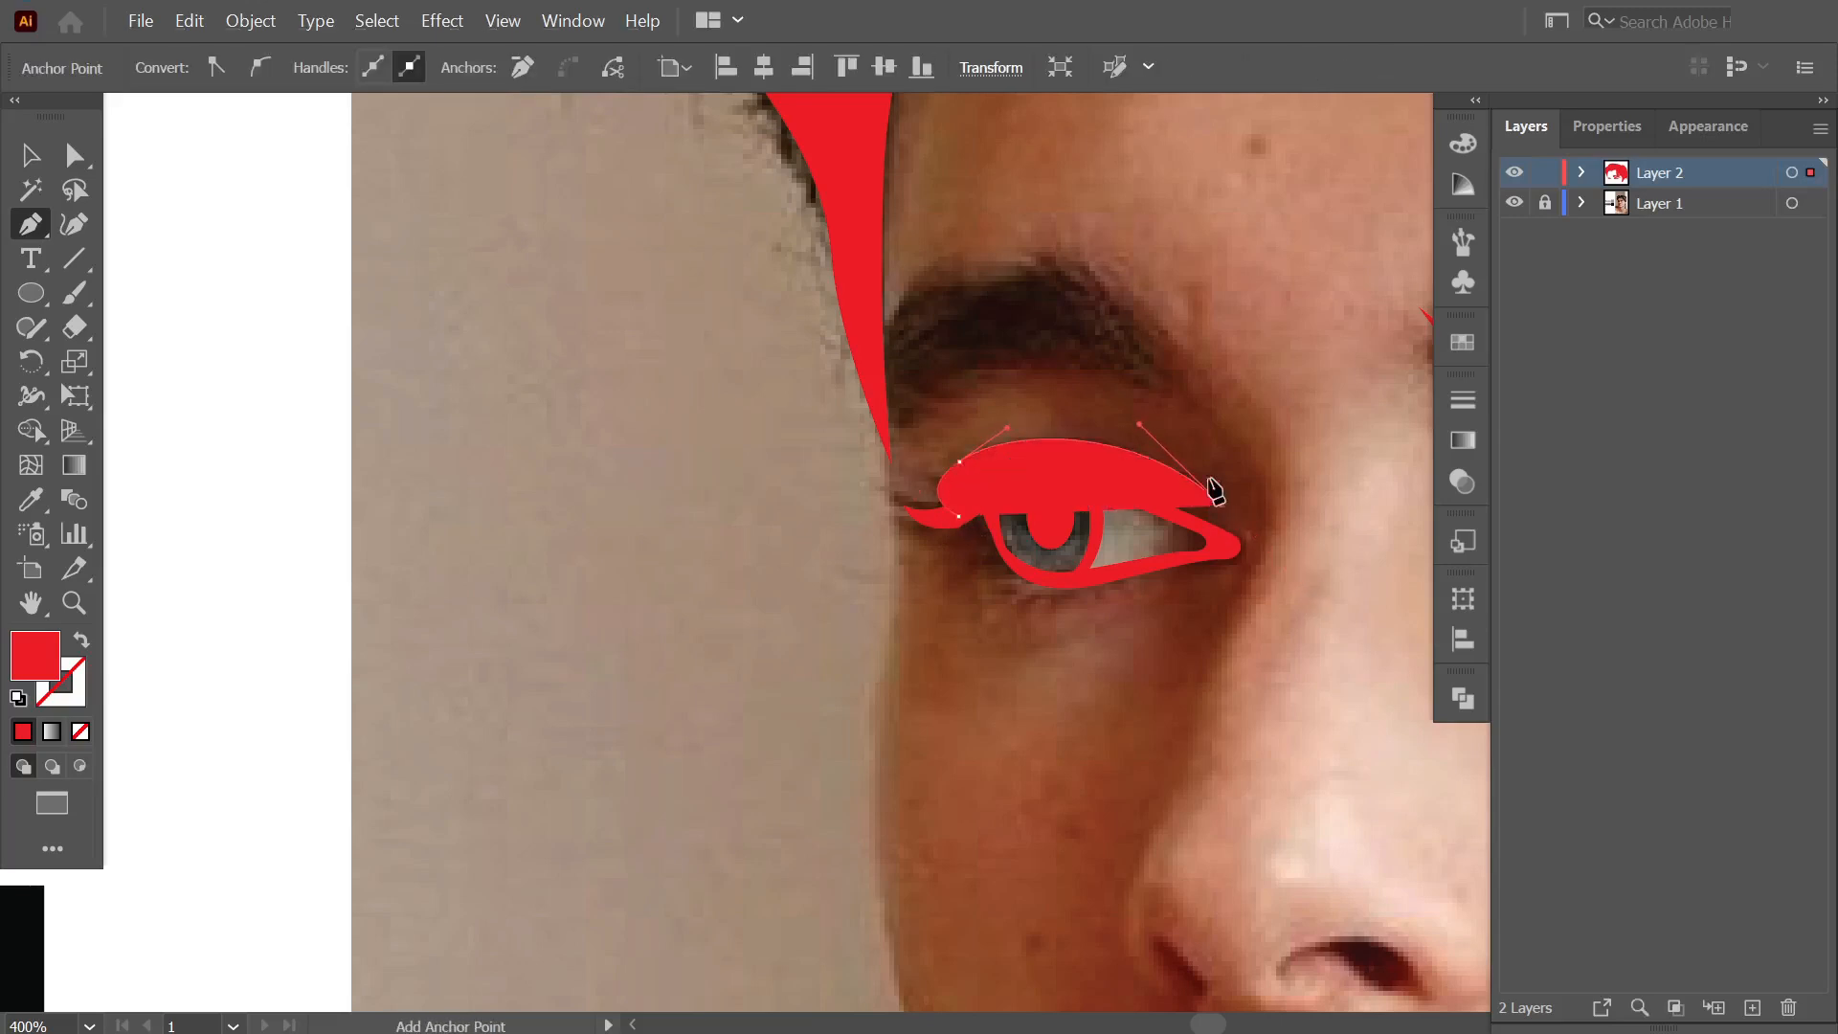
{"action": "key", "text": "shift+x"}
{"action": "left_click_drag", "start_coordinate": [974, 469], "coordinate": [943, 481]}
{"action": "left_click_drag", "start_coordinate": [1004, 456], "coordinate": [1096, 416]}
{"action": "key", "text": "ctrl+z"}
{"action": "key", "text": "ctrl+z"}
{"action": "left_click", "coordinate": [973, 468]}
{"action": "left_click", "coordinate": [1082, 482]}
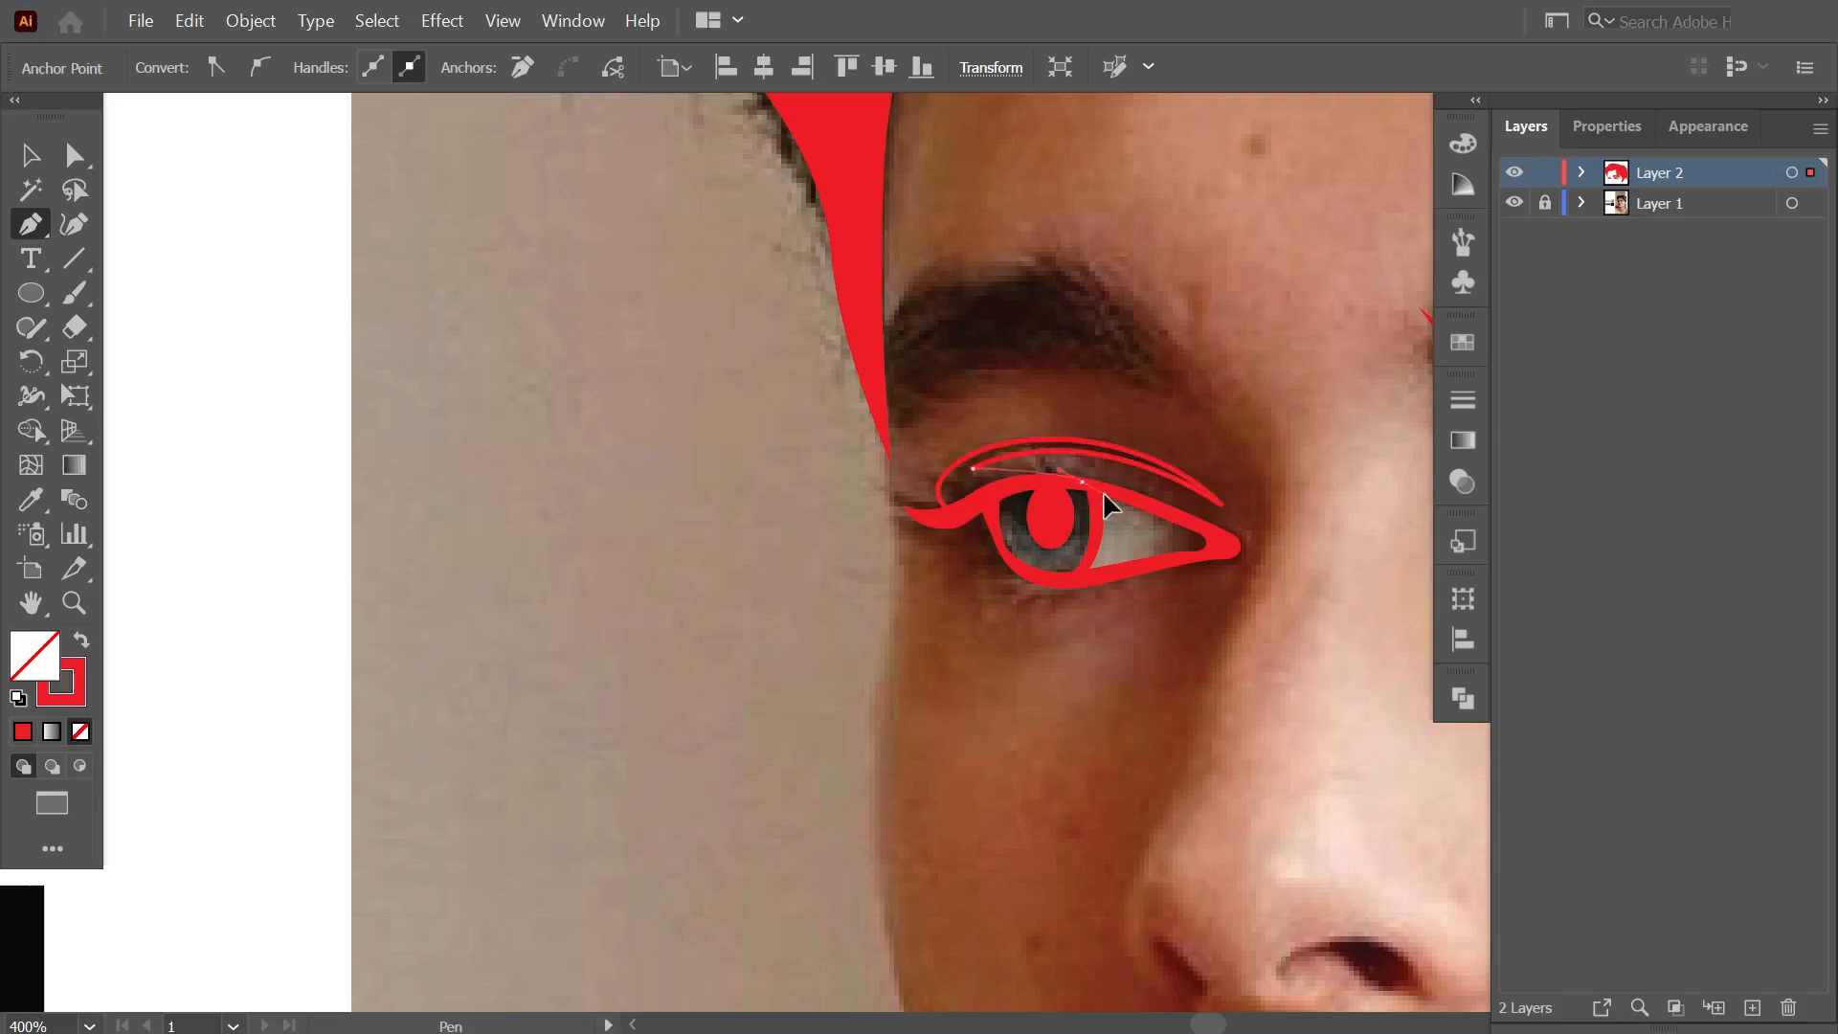
{"action": "left_click", "coordinate": [959, 516]}
{"action": "key", "text": "shift+x"}
{"action": "left_click", "coordinate": [945, 622], "text": "ctrl"}
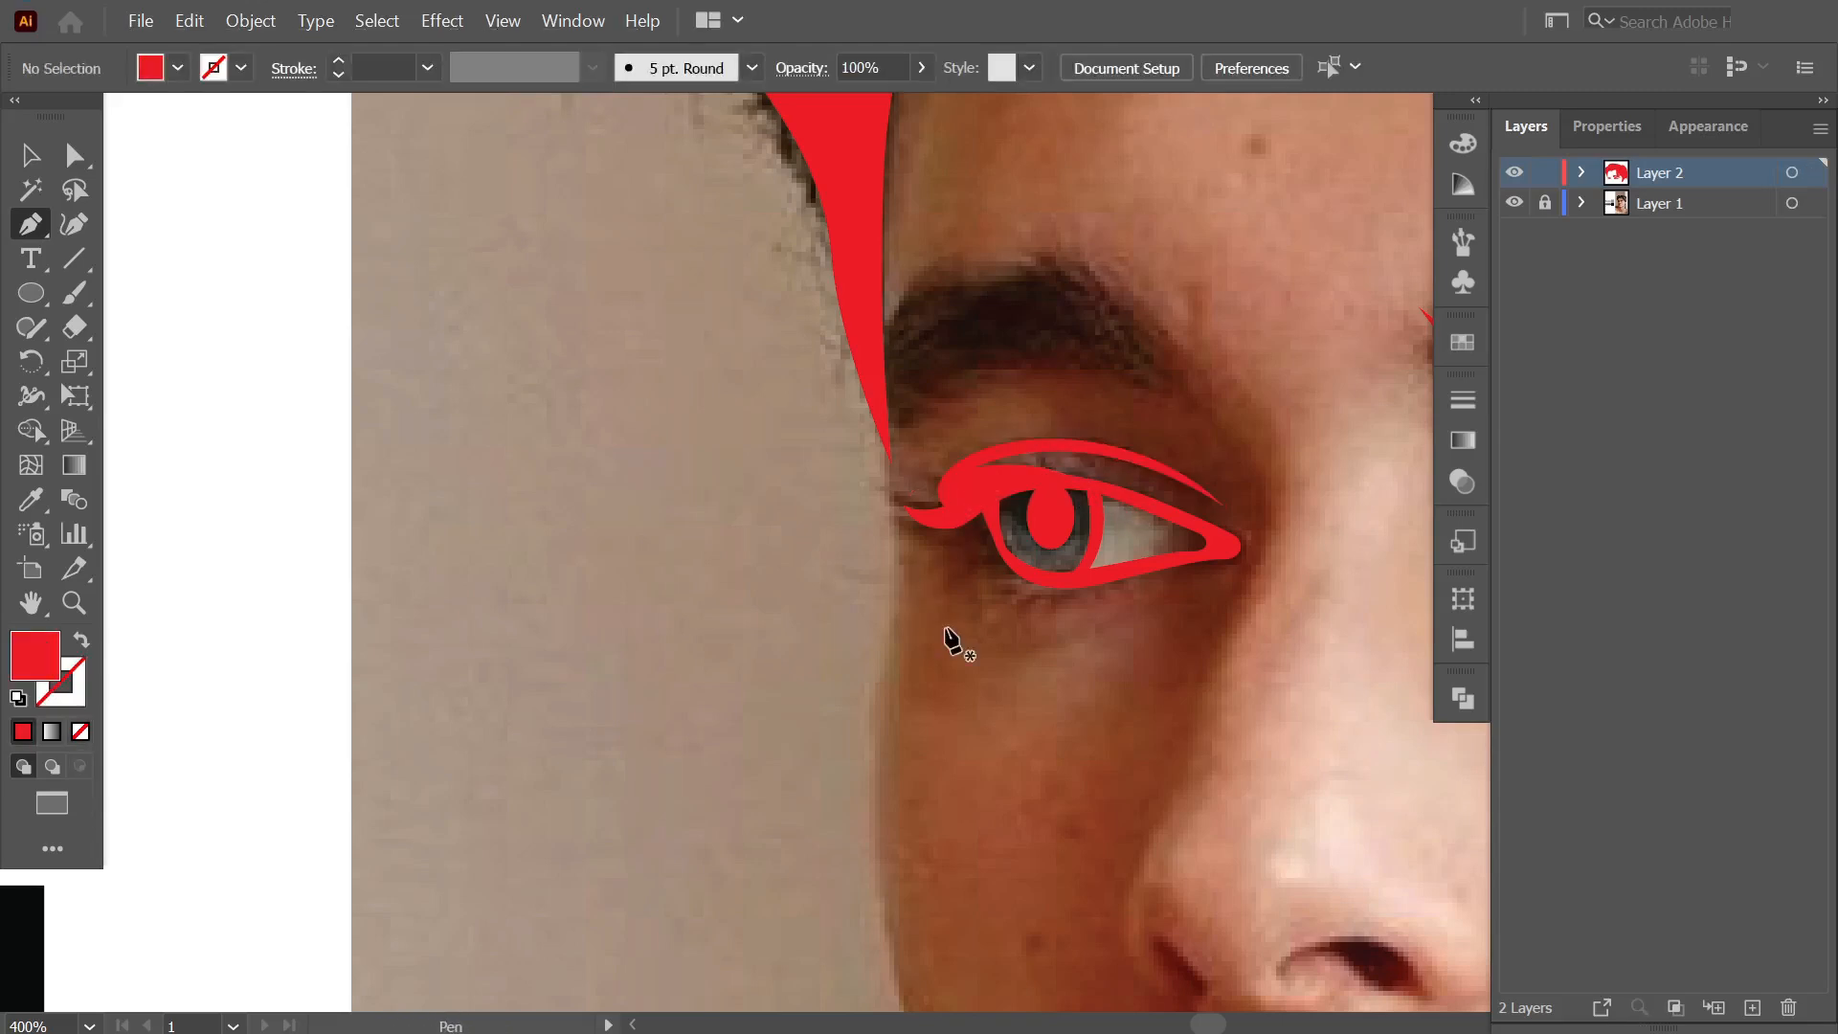
Hide the photo on Layer 1 to examine the traced hair and eyes on their own, and show it again.
{"action": "scroll", "coordinate": [947, 626], "scroll_direction": "down", "scroll_amount": 3}
{"action": "left_click", "coordinate": [1520, 205]}
{"action": "scroll", "coordinate": [1153, 297], "scroll_direction": "down", "scroll_amount": 2}
{"action": "scroll", "coordinate": [1154, 291], "scroll_direction": "down", "scroll_amount": 2}
{"action": "scroll", "coordinate": [1154, 290], "scroll_direction": "right", "scroll_amount": 3}
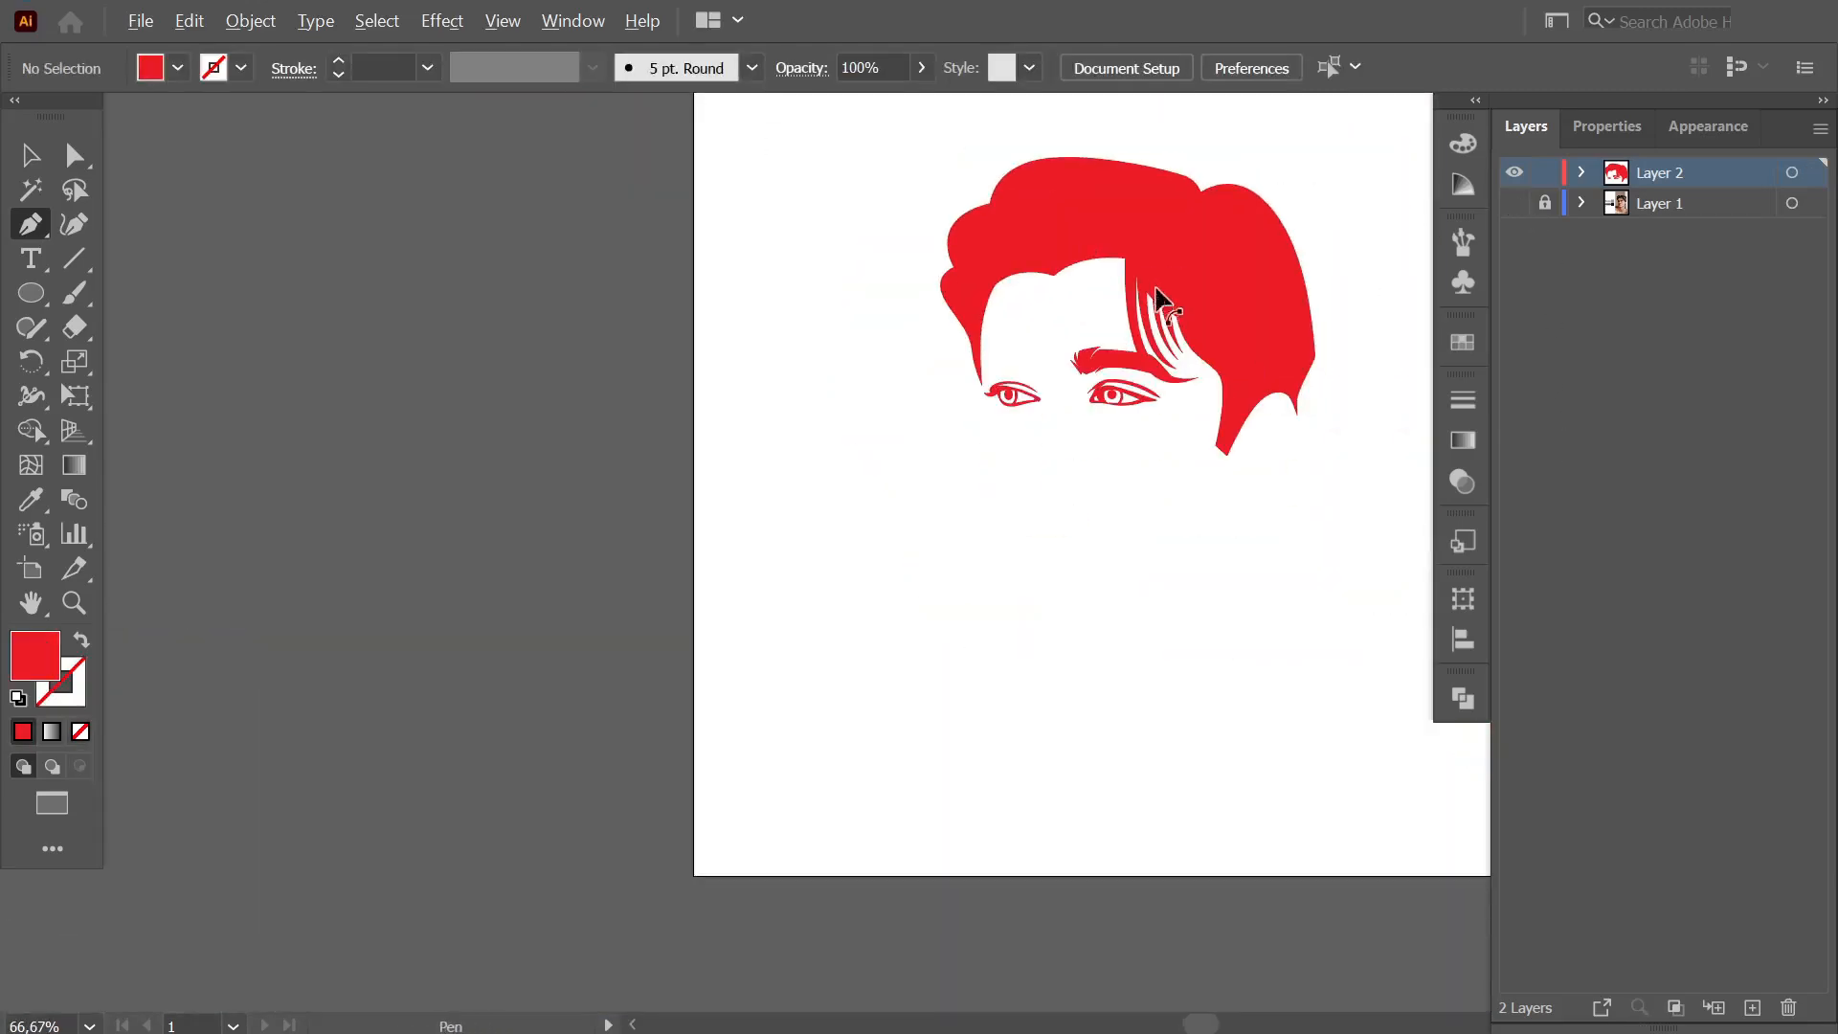
{"action": "scroll", "coordinate": [1154, 290], "scroll_direction": "up", "scroll_amount": 2}
{"action": "left_click", "coordinate": [1521, 205]}
{"action": "scroll", "coordinate": [814, 431], "scroll_direction": "up", "scroll_amount": 2}
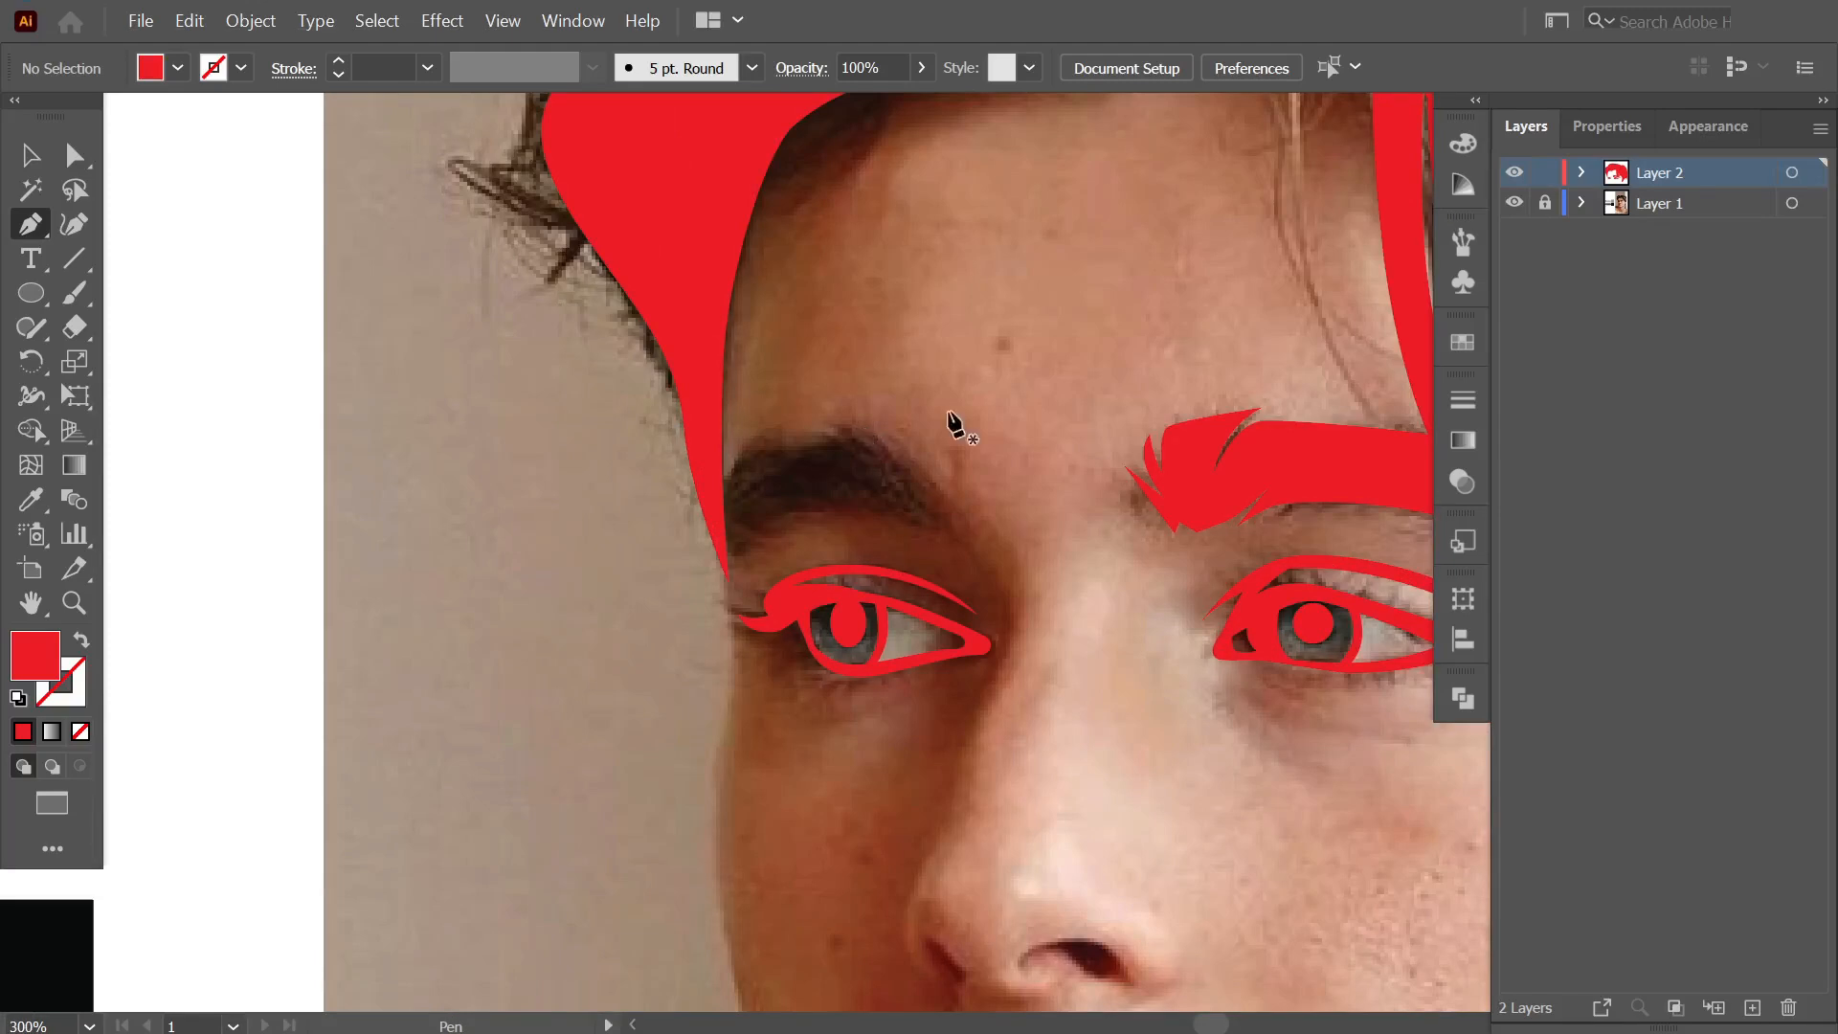
Trace the left-hand eyebrow with spiky tips at its inner end as a closed, solid red shape.
{"action": "left_click_drag", "start_coordinate": [960, 485], "coordinate": [963, 515]}
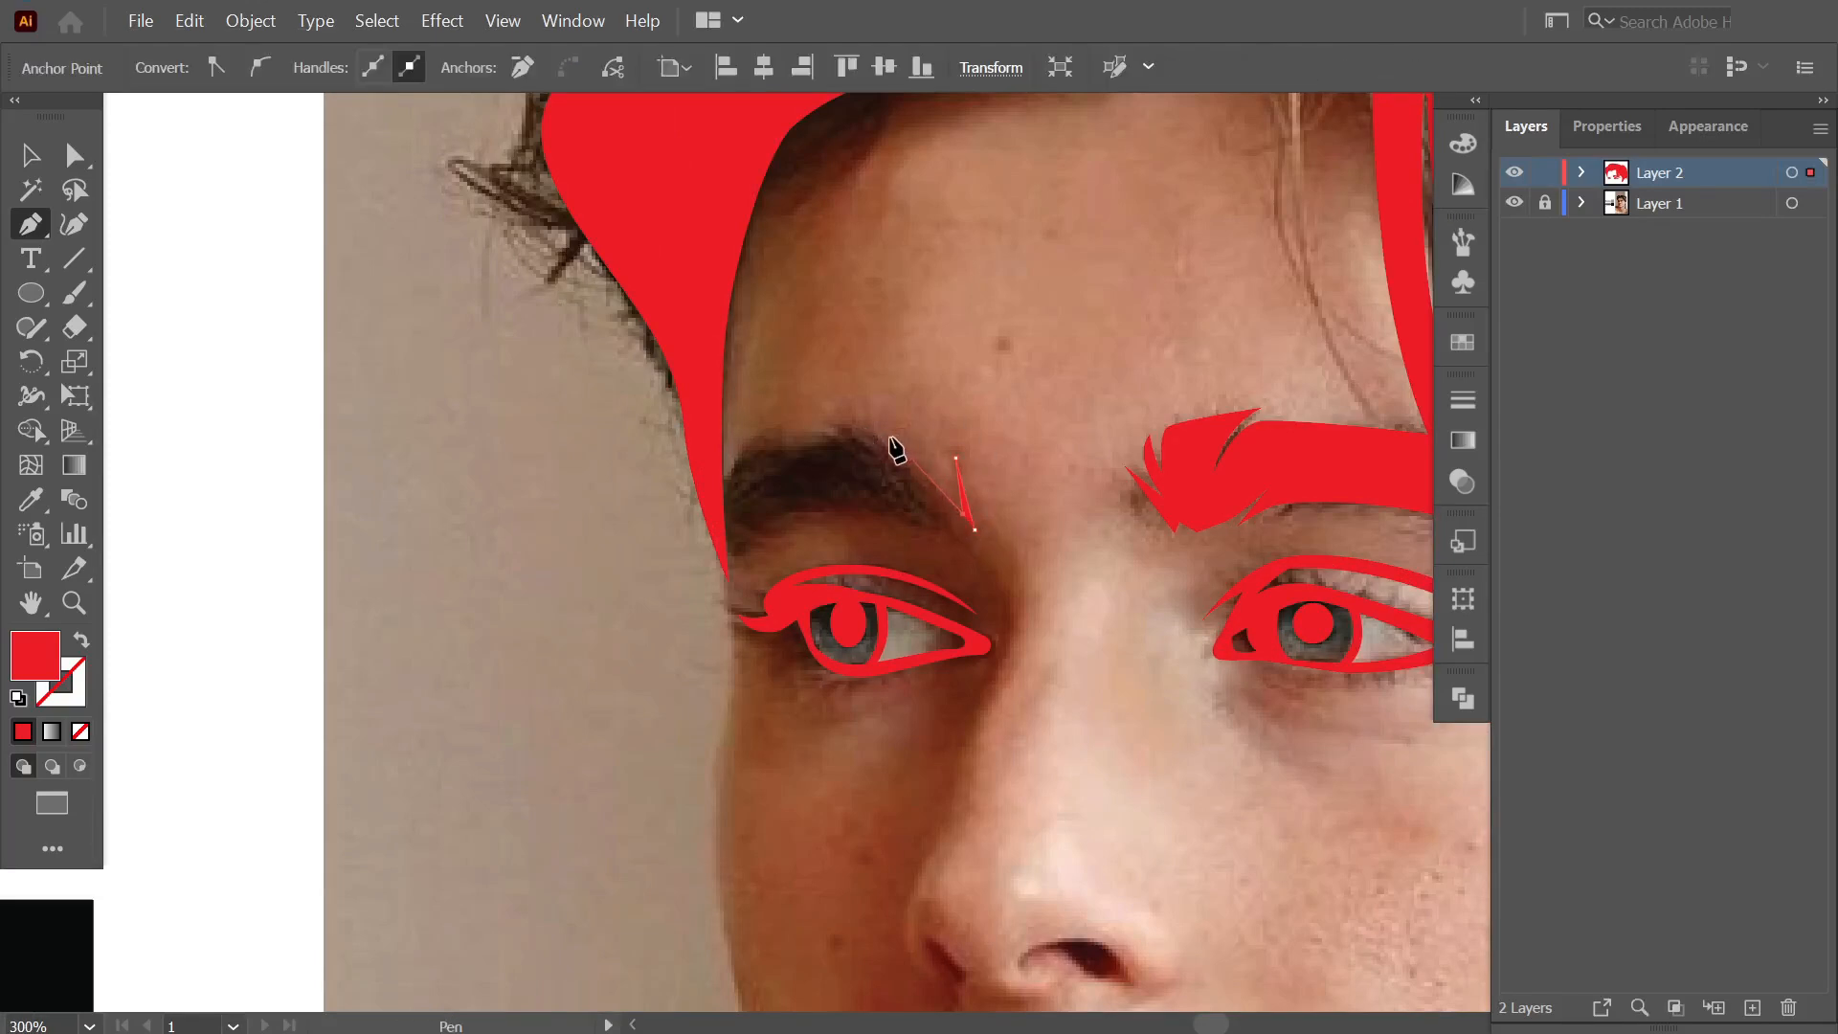
{"action": "left_click_drag", "start_coordinate": [718, 497], "coordinate": [726, 557]}
{"action": "key", "text": "shift+x"}
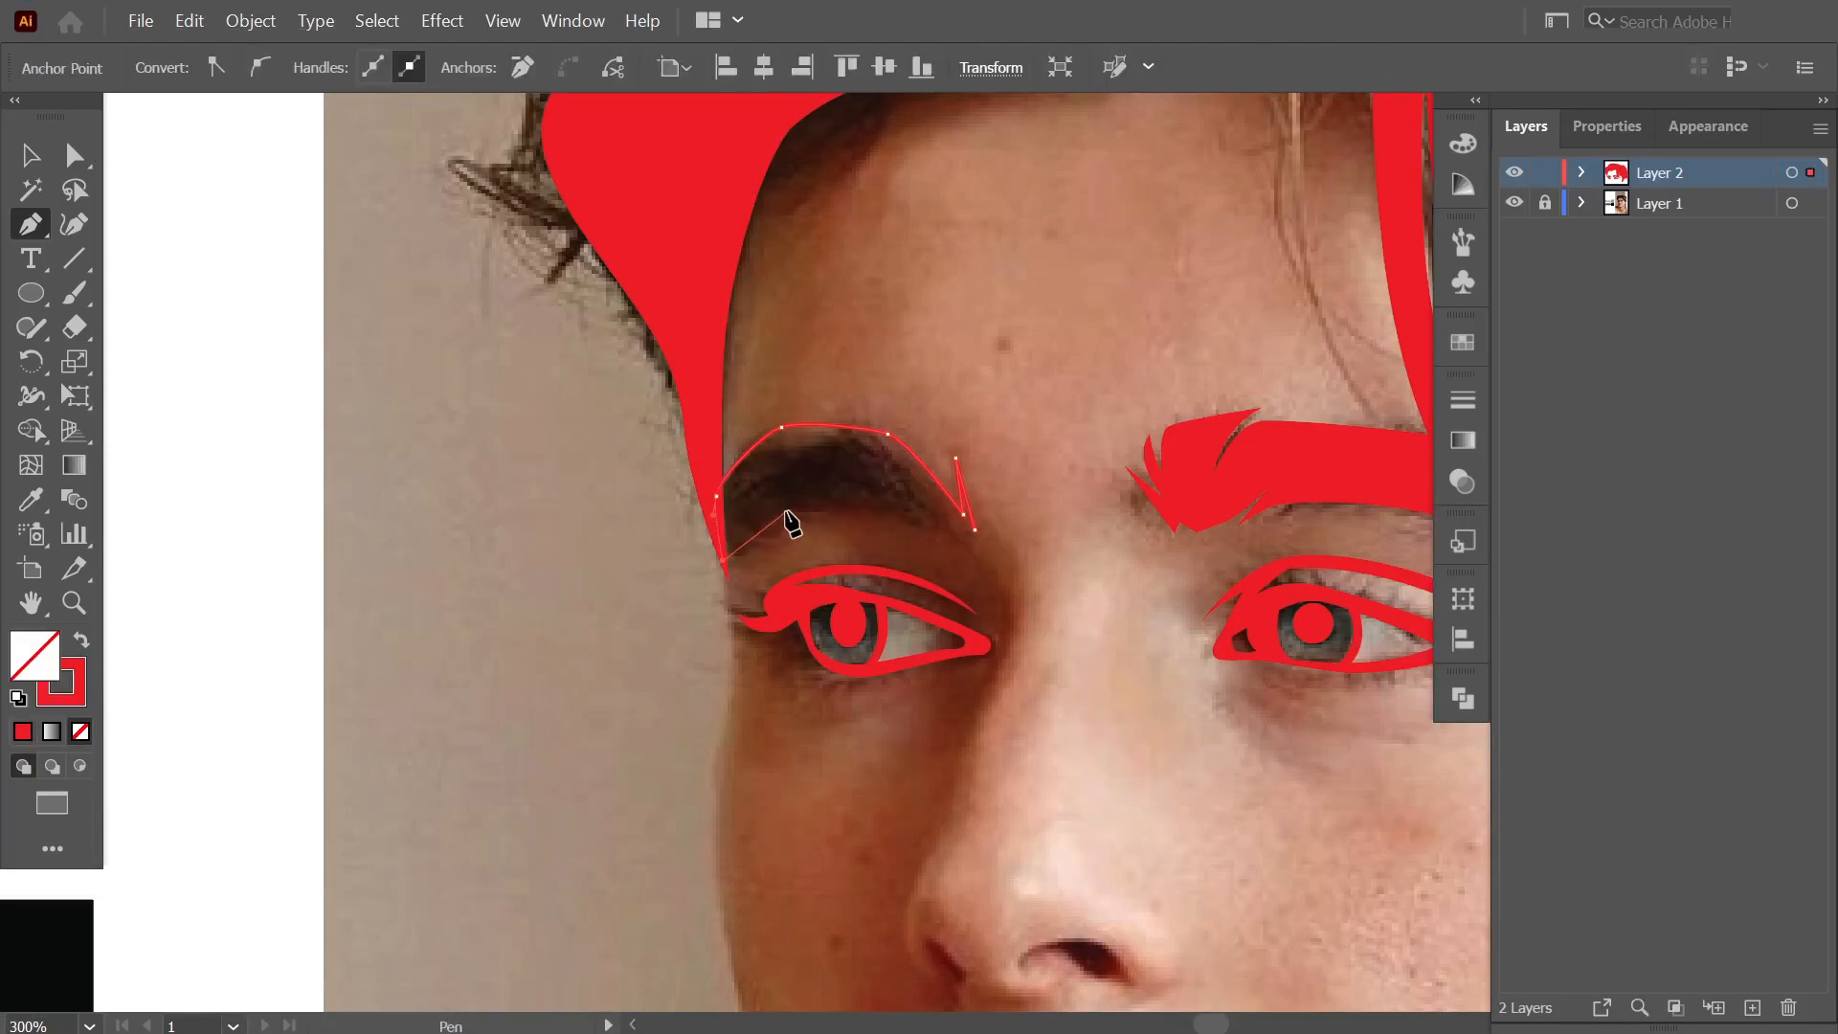
{"action": "key", "text": "shift+x"}
{"action": "key", "text": "shift+x"}
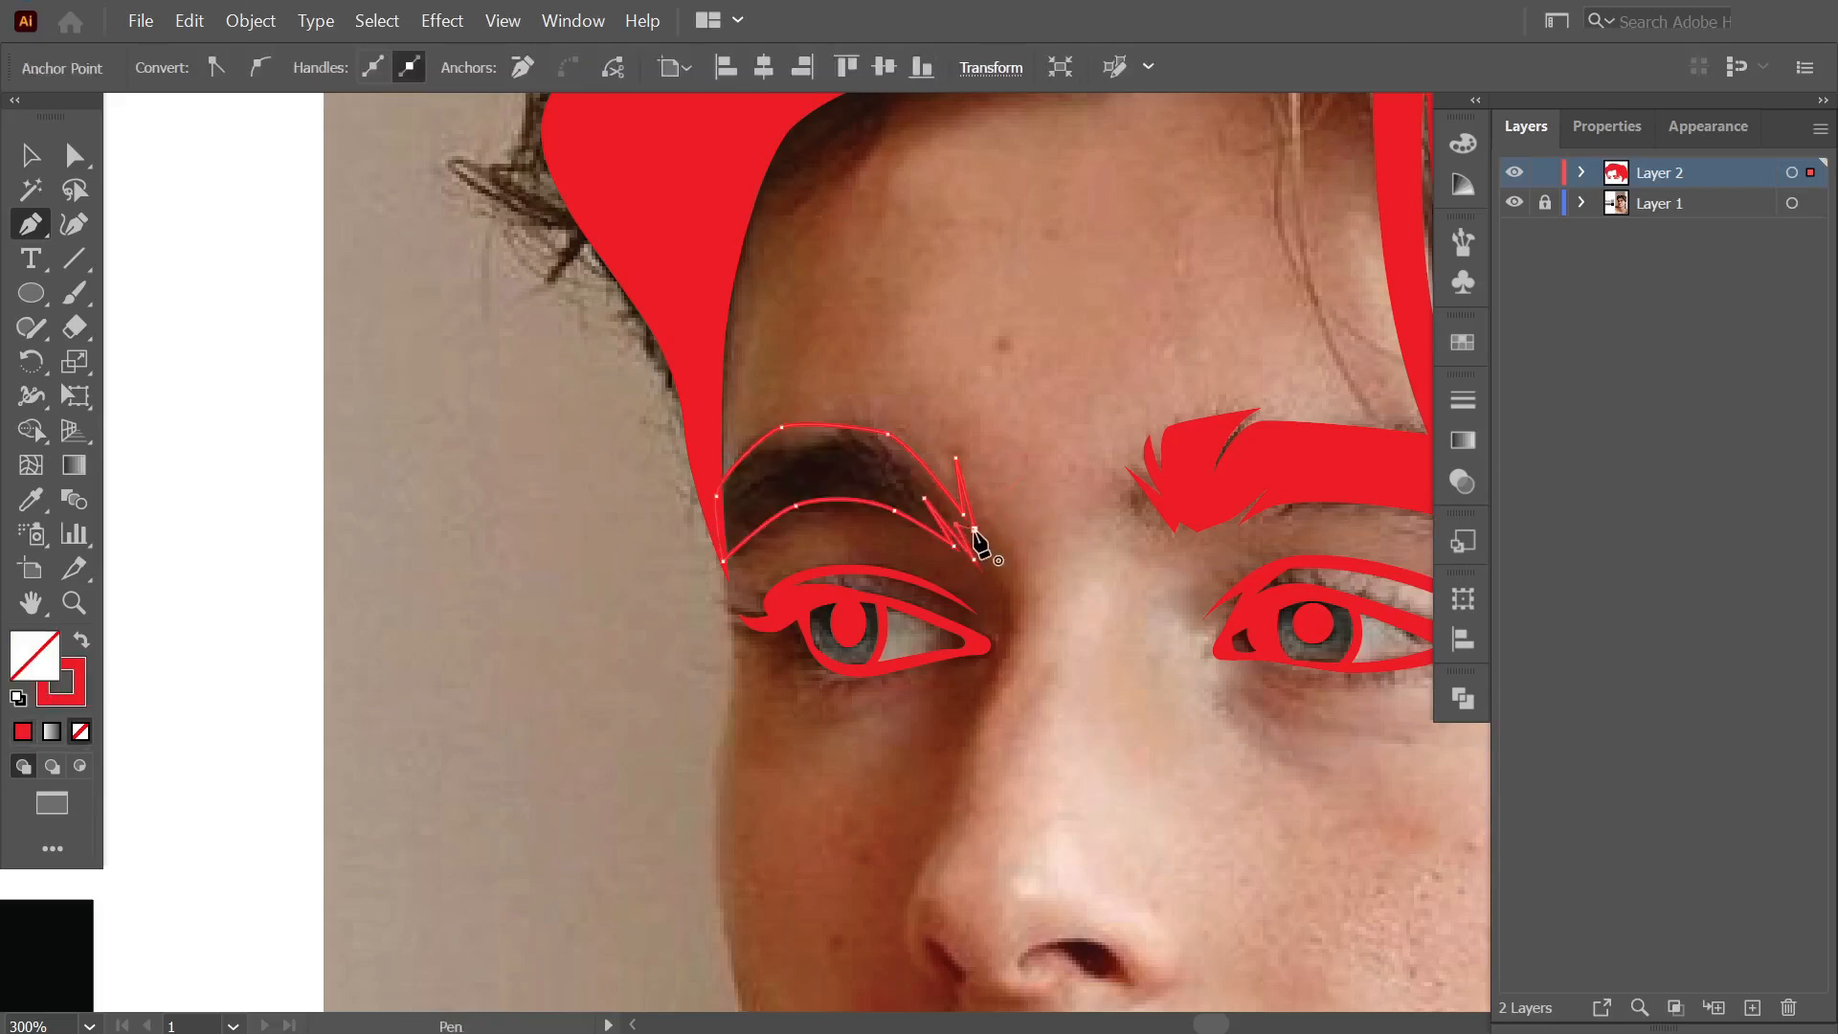
{"action": "left_click", "coordinate": [975, 529]}
{"action": "key", "text": "shift+x"}
{"action": "left_click", "coordinate": [1039, 515], "text": "ctrl"}
Trace the nose contour from the left-hand eyebrow down the bridge and around the nostril wing as a thin, solid red shape.
{"action": "scroll", "coordinate": [1040, 516], "scroll_direction": "down", "scroll_amount": 2}
{"action": "scroll", "coordinate": [1046, 517], "scroll_direction": "down", "scroll_amount": 3}
{"action": "scroll", "coordinate": [1046, 517], "scroll_direction": "up", "scroll_amount": 2}
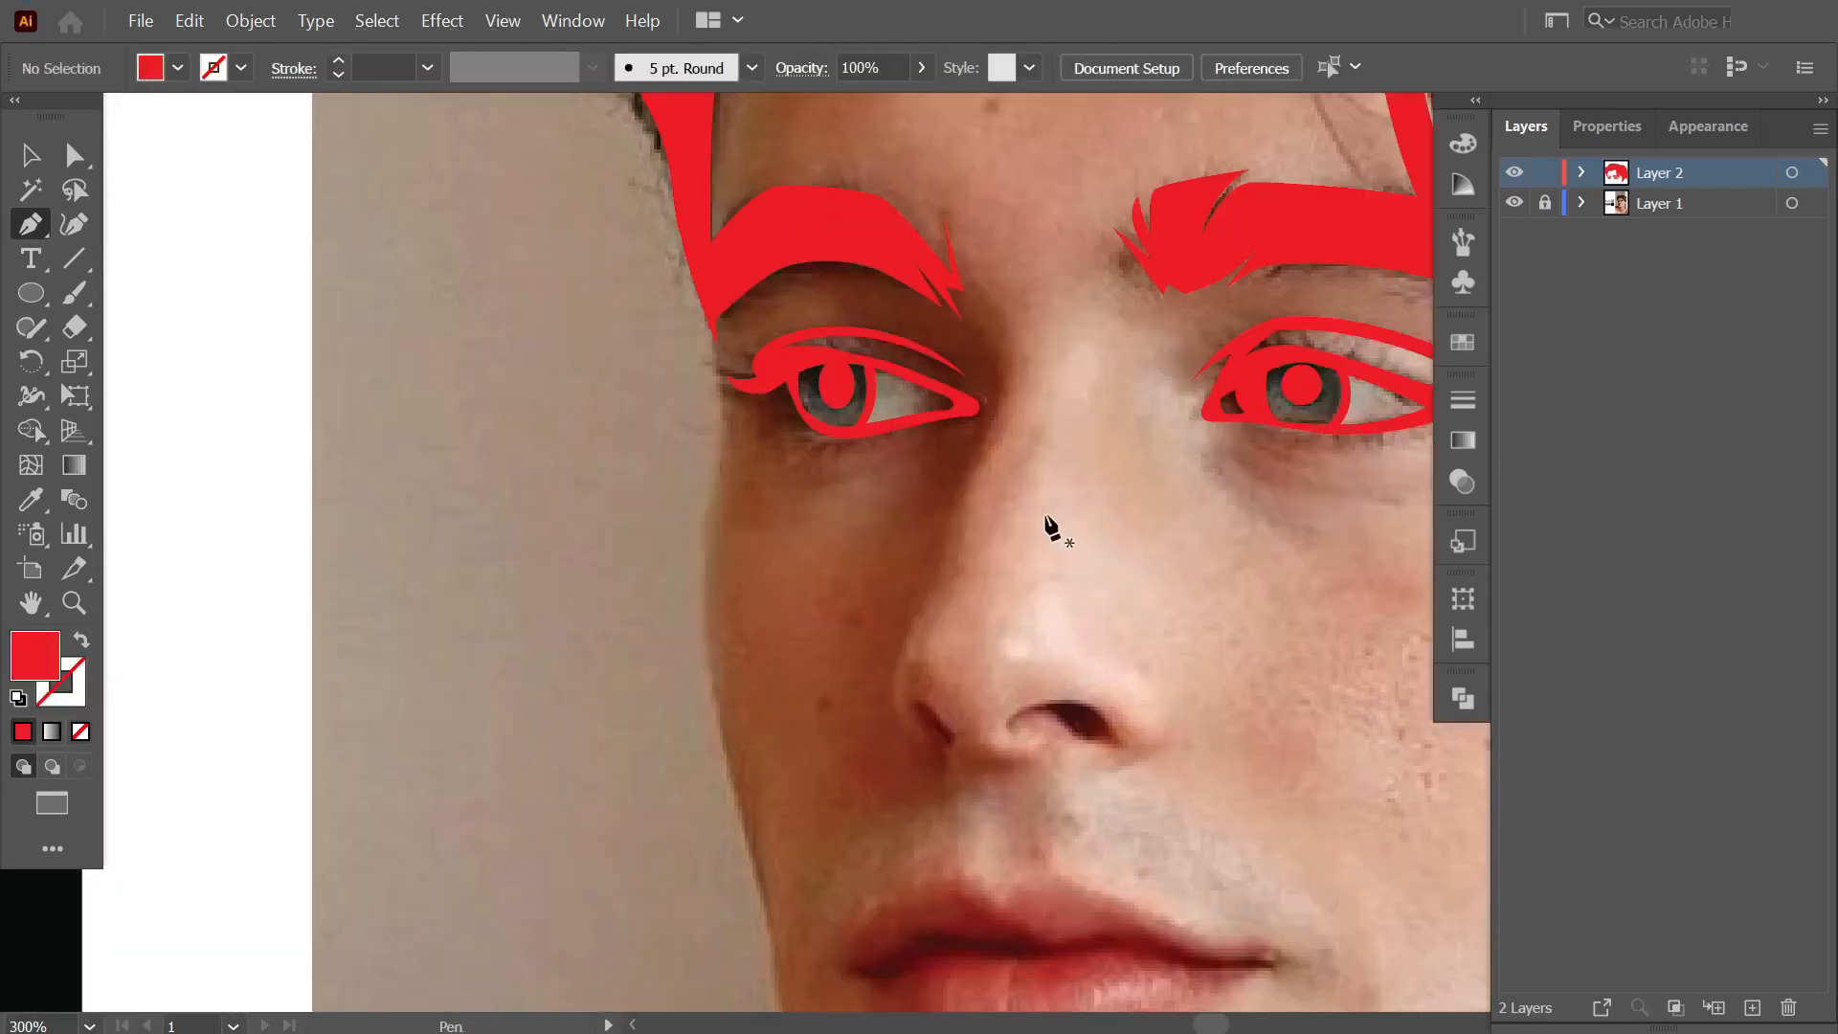
{"action": "left_click", "coordinate": [929, 259]}
{"action": "left_click", "coordinate": [925, 626]}
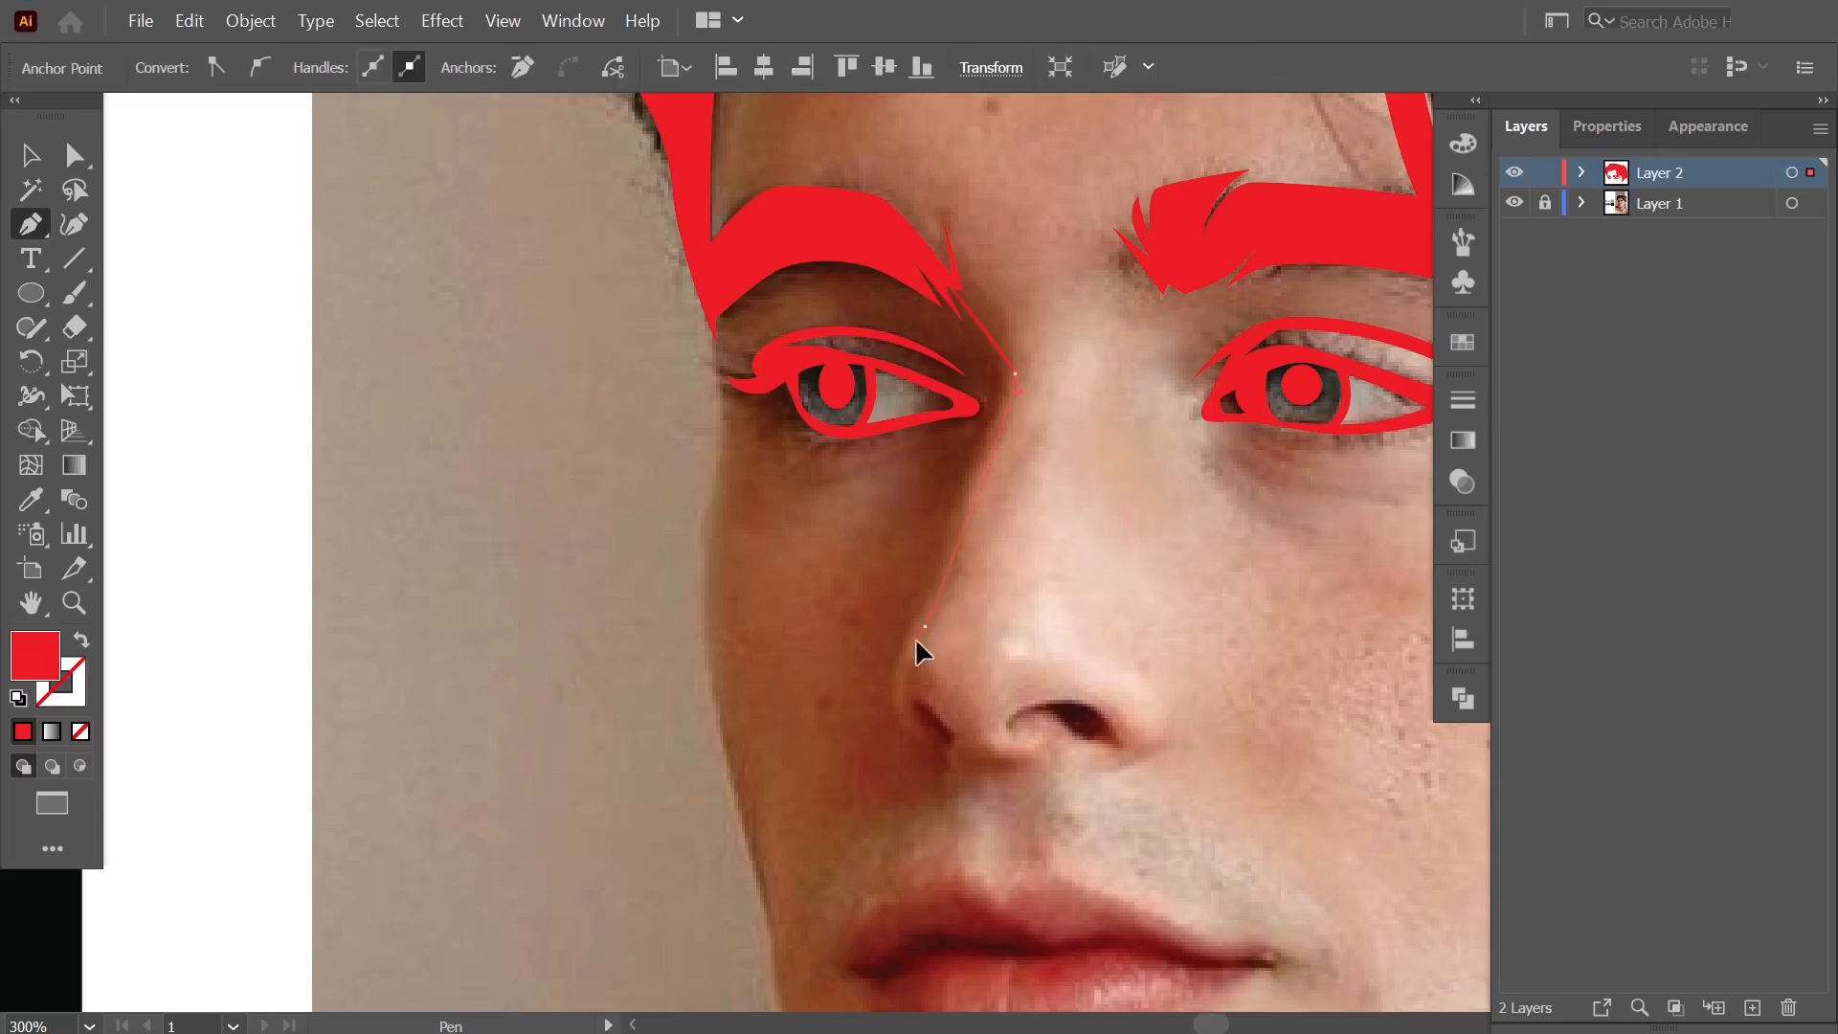
{"action": "left_click_drag", "start_coordinate": [914, 742], "coordinate": [948, 785]}
{"action": "key", "text": "shift+x"}
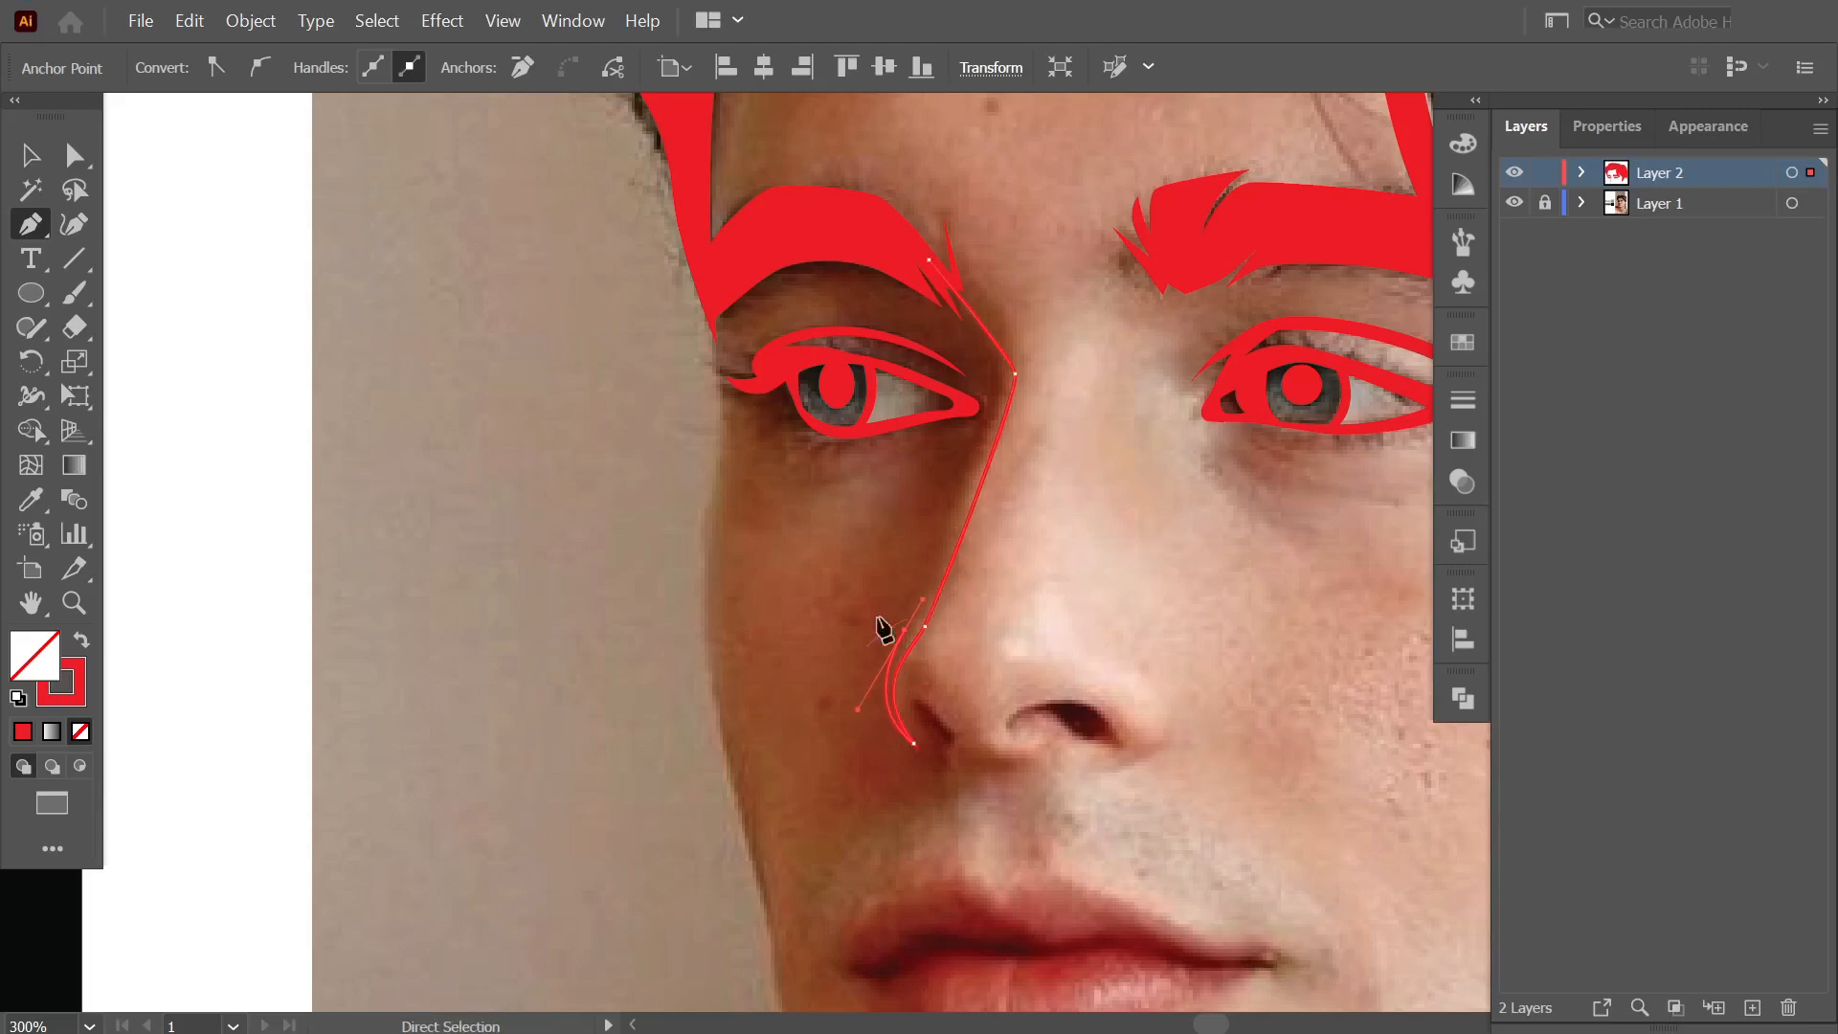
{"action": "left_click", "coordinate": [937, 262]}
{"action": "key", "text": "shift+x"}
{"action": "key", "text": "ctrl+shift+a"}
{"action": "scroll", "coordinate": [1054, 512], "scroll_direction": "up", "scroll_amount": 2}
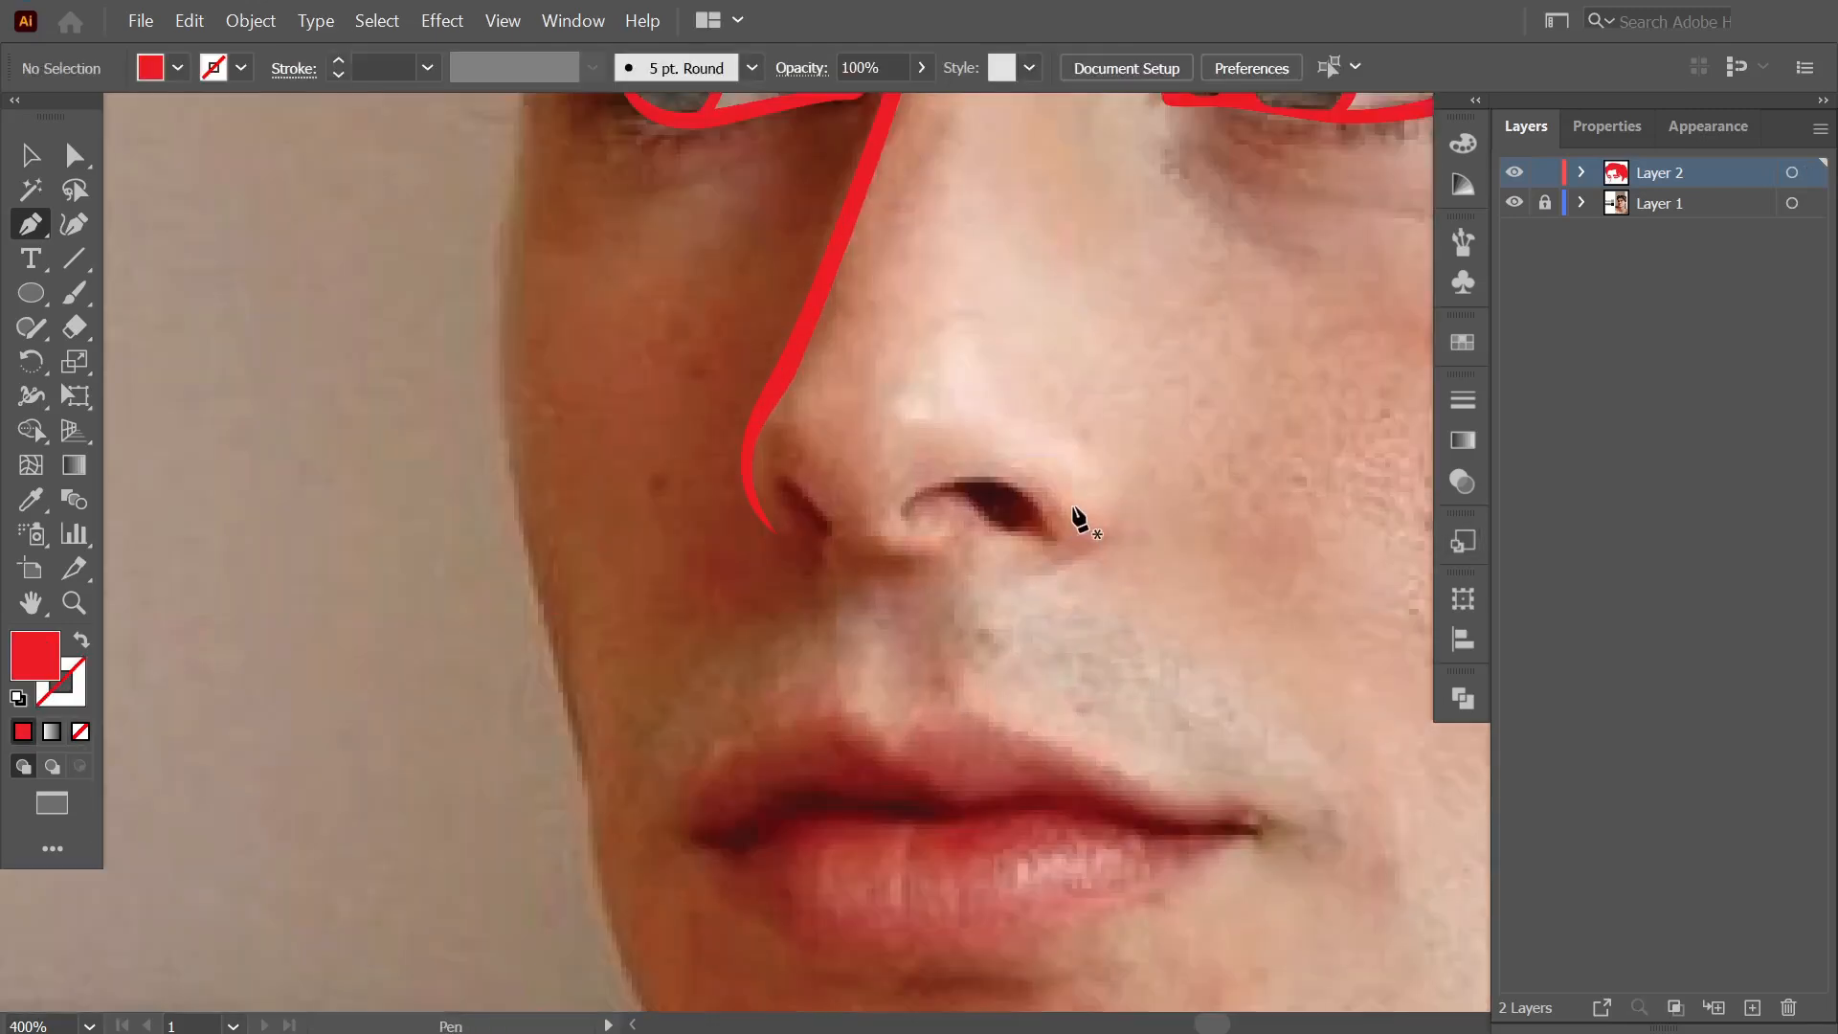
Trace the right-hand nostril as a closed, curved shape with a solid red fill and no stroke.
{"action": "left_click", "coordinate": [898, 515]}
{"action": "left_click_drag", "start_coordinate": [959, 476], "coordinate": [1007, 469]}
{"action": "left_click_drag", "start_coordinate": [1061, 542], "coordinate": [1069, 554]}
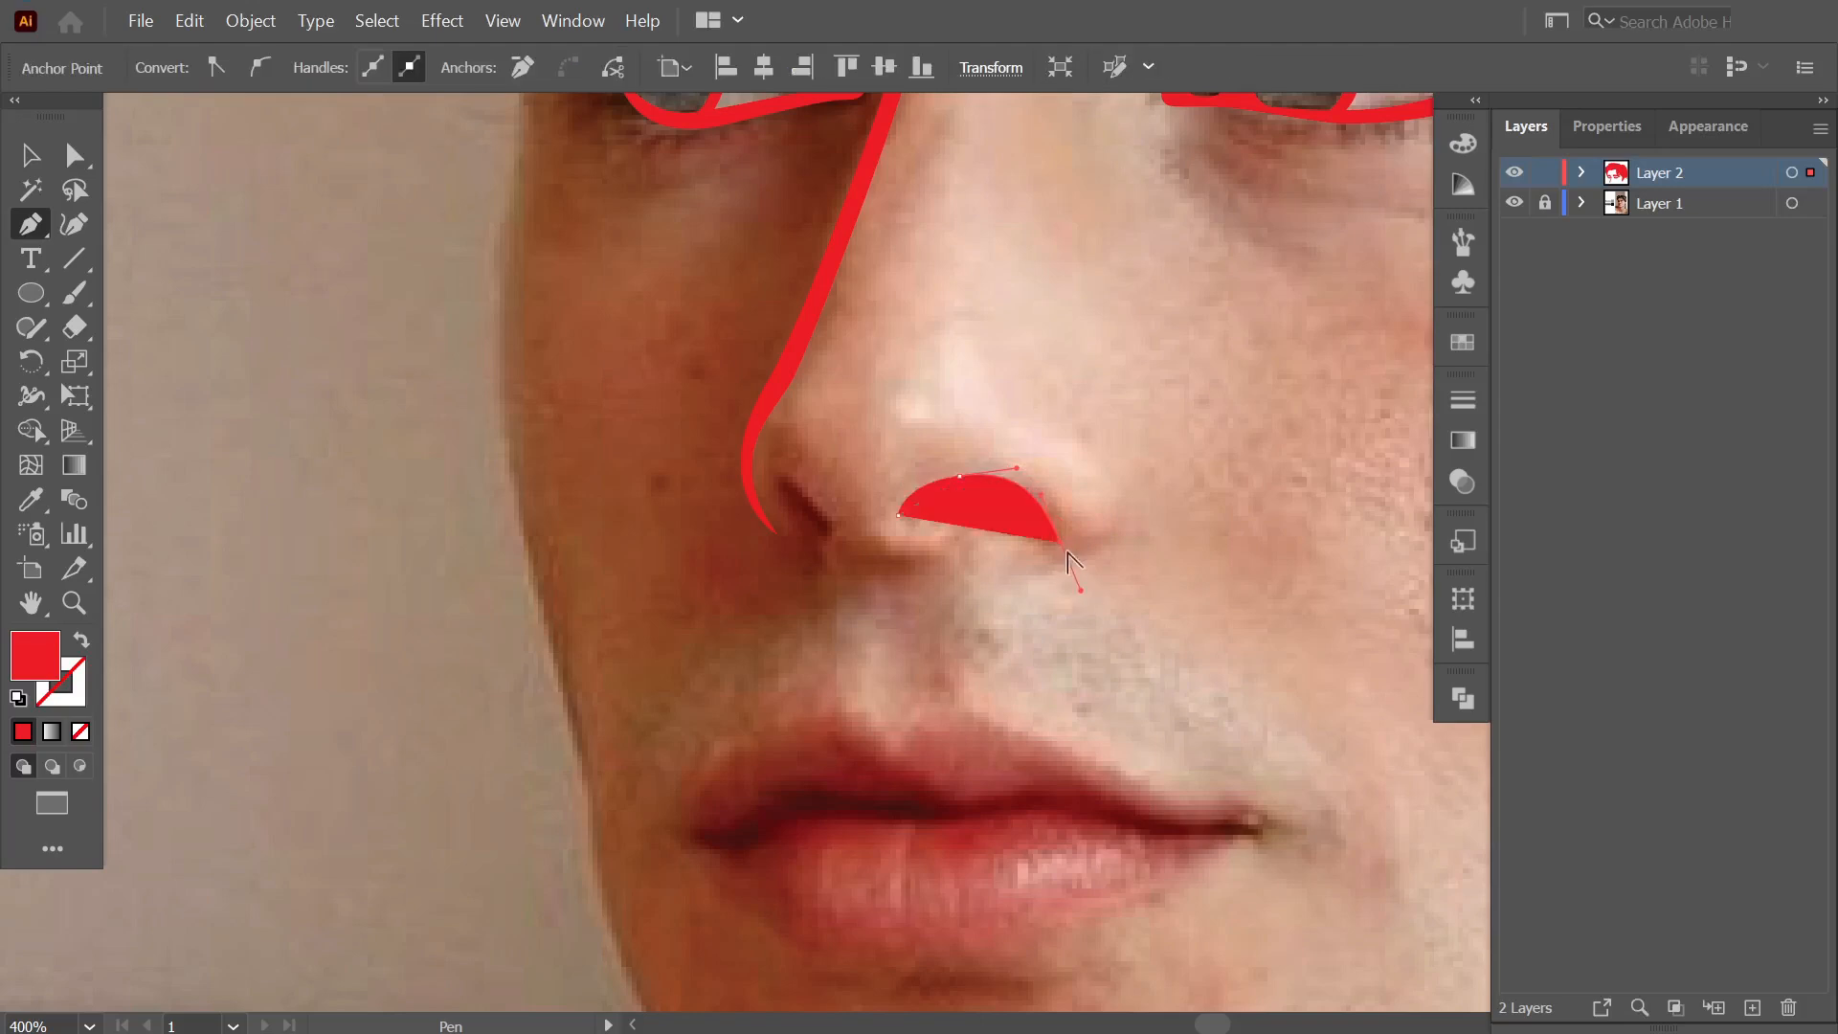
{"action": "key", "text": "shift+x"}
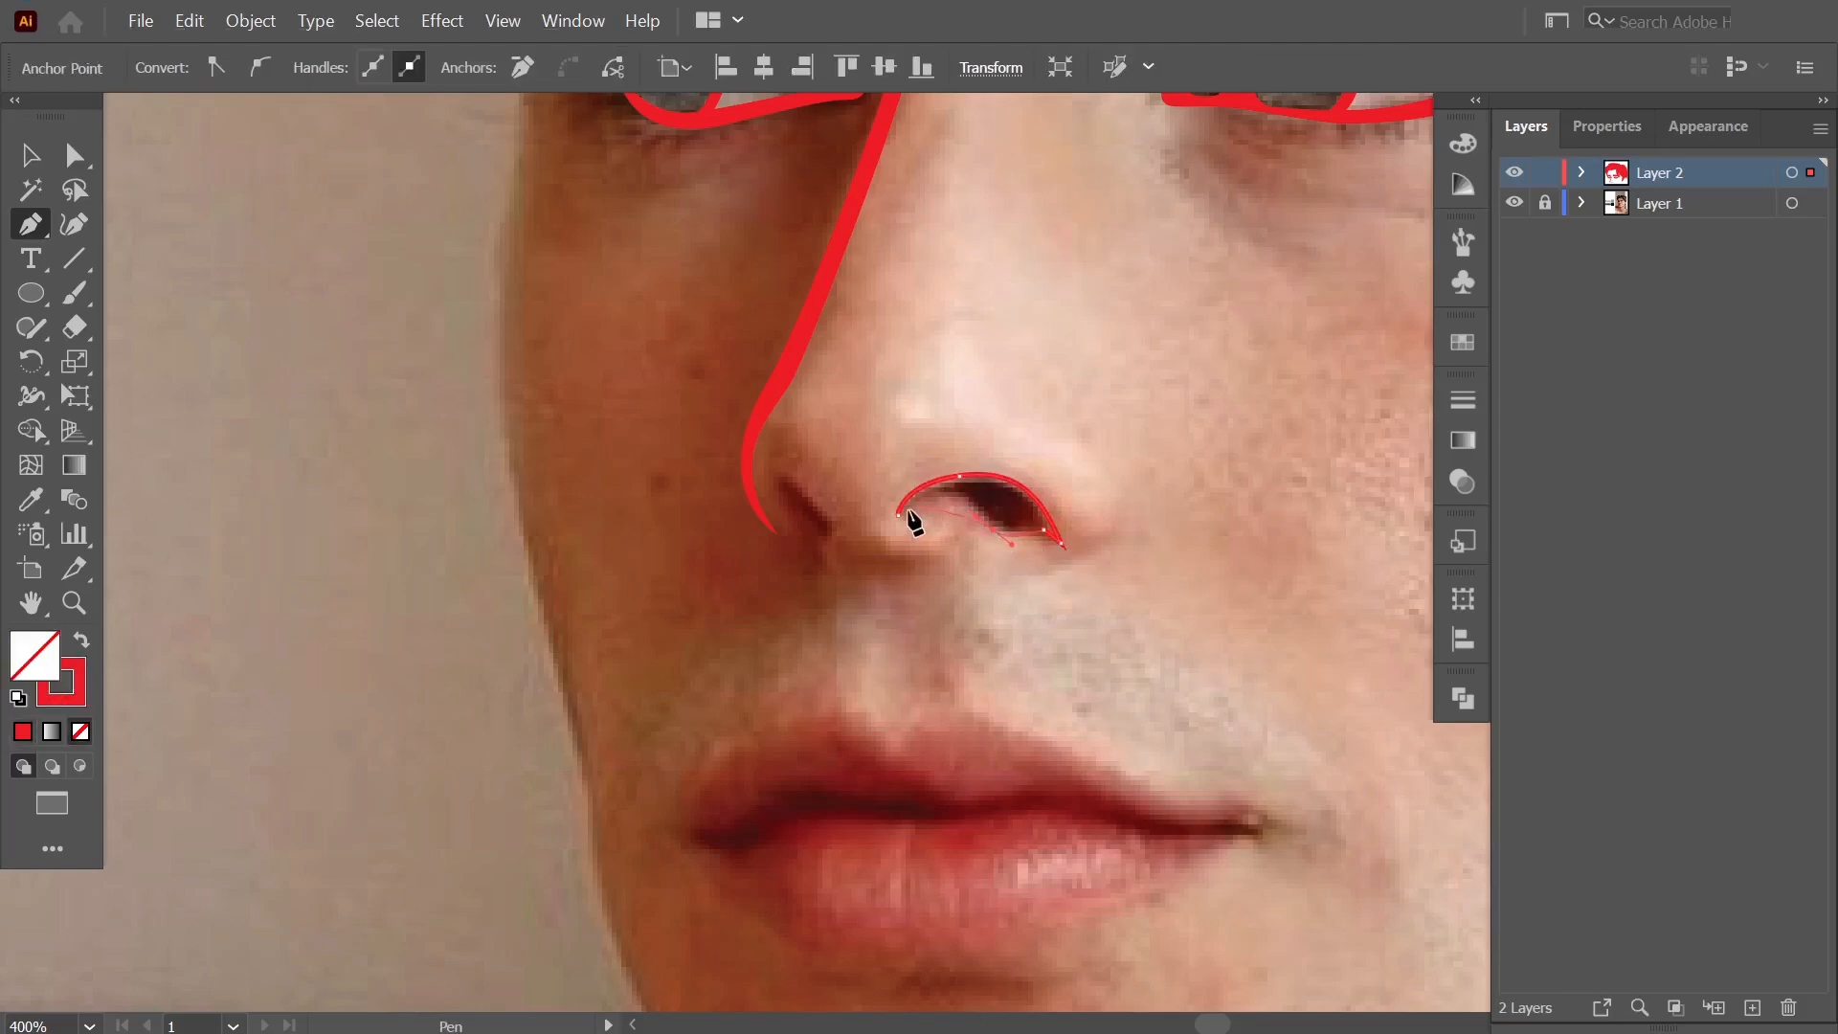
{"action": "key", "text": "shift+x"}
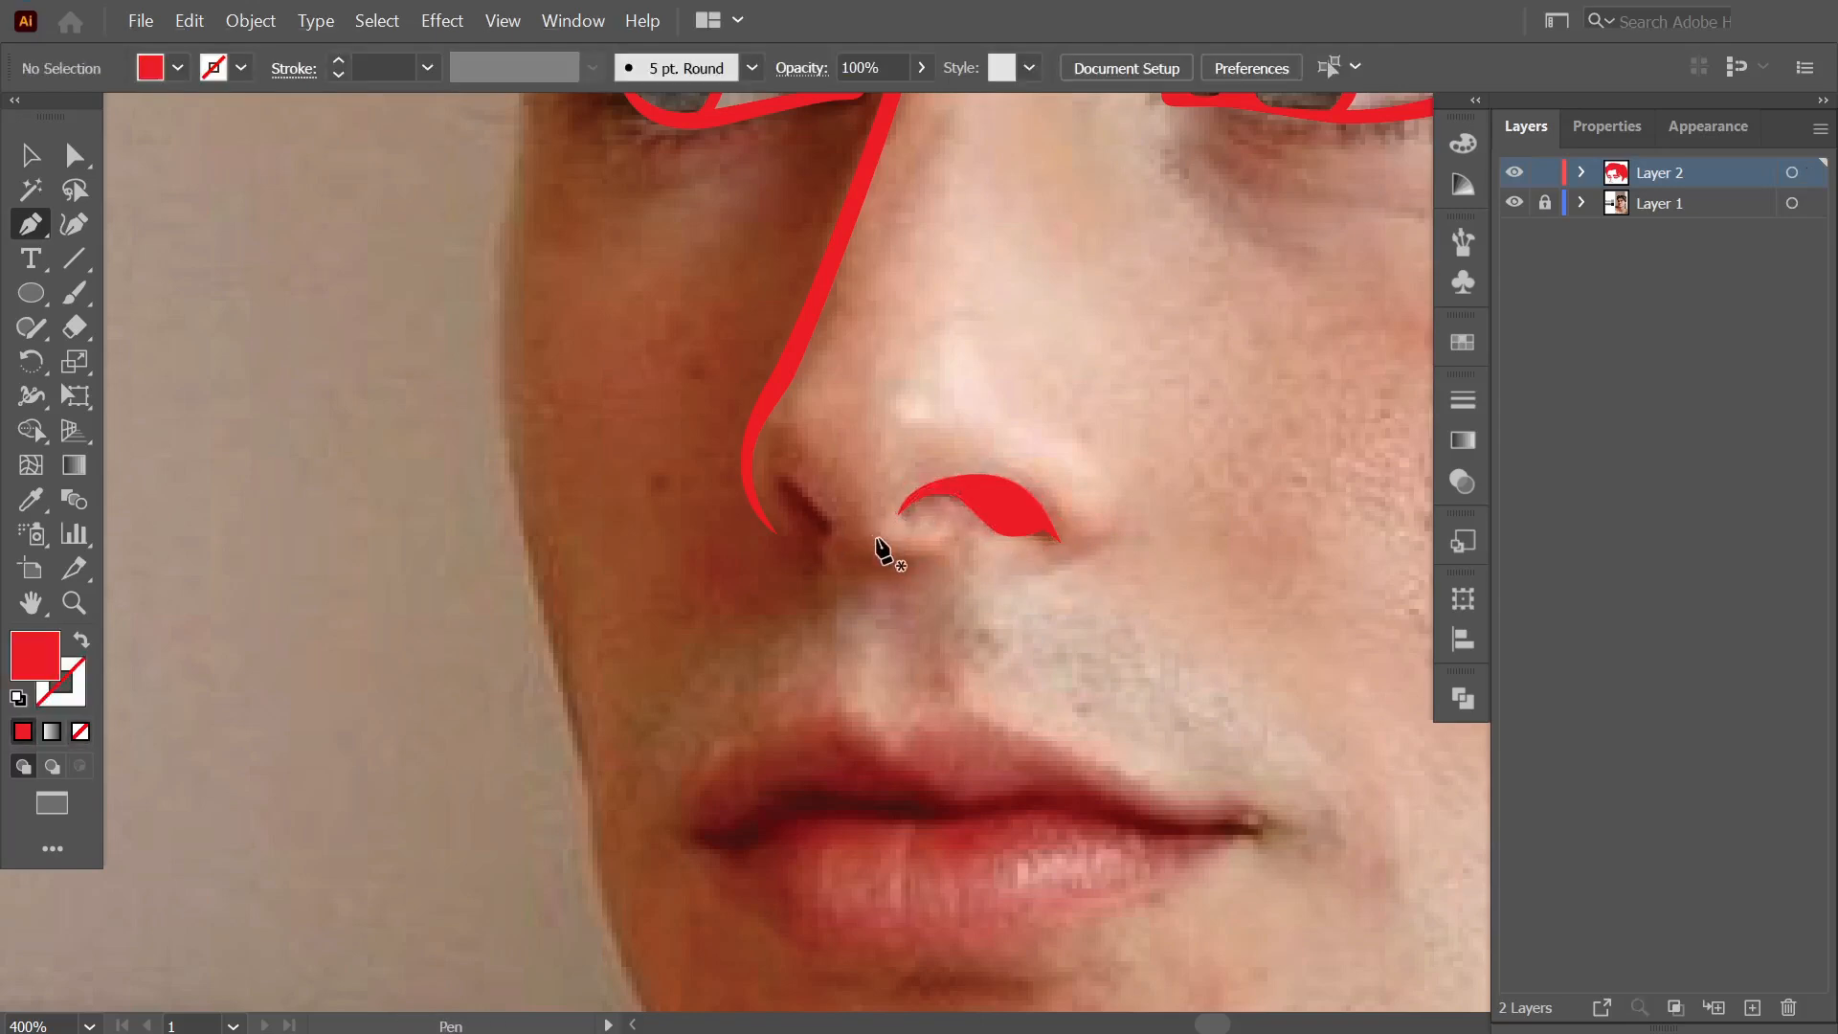
Trace the left-hand nostril with the nose's underside, and the right-hand nostril wing, as tapering solid red shapes.
{"action": "left_click_drag", "start_coordinate": [780, 477], "coordinate": [839, 557]}
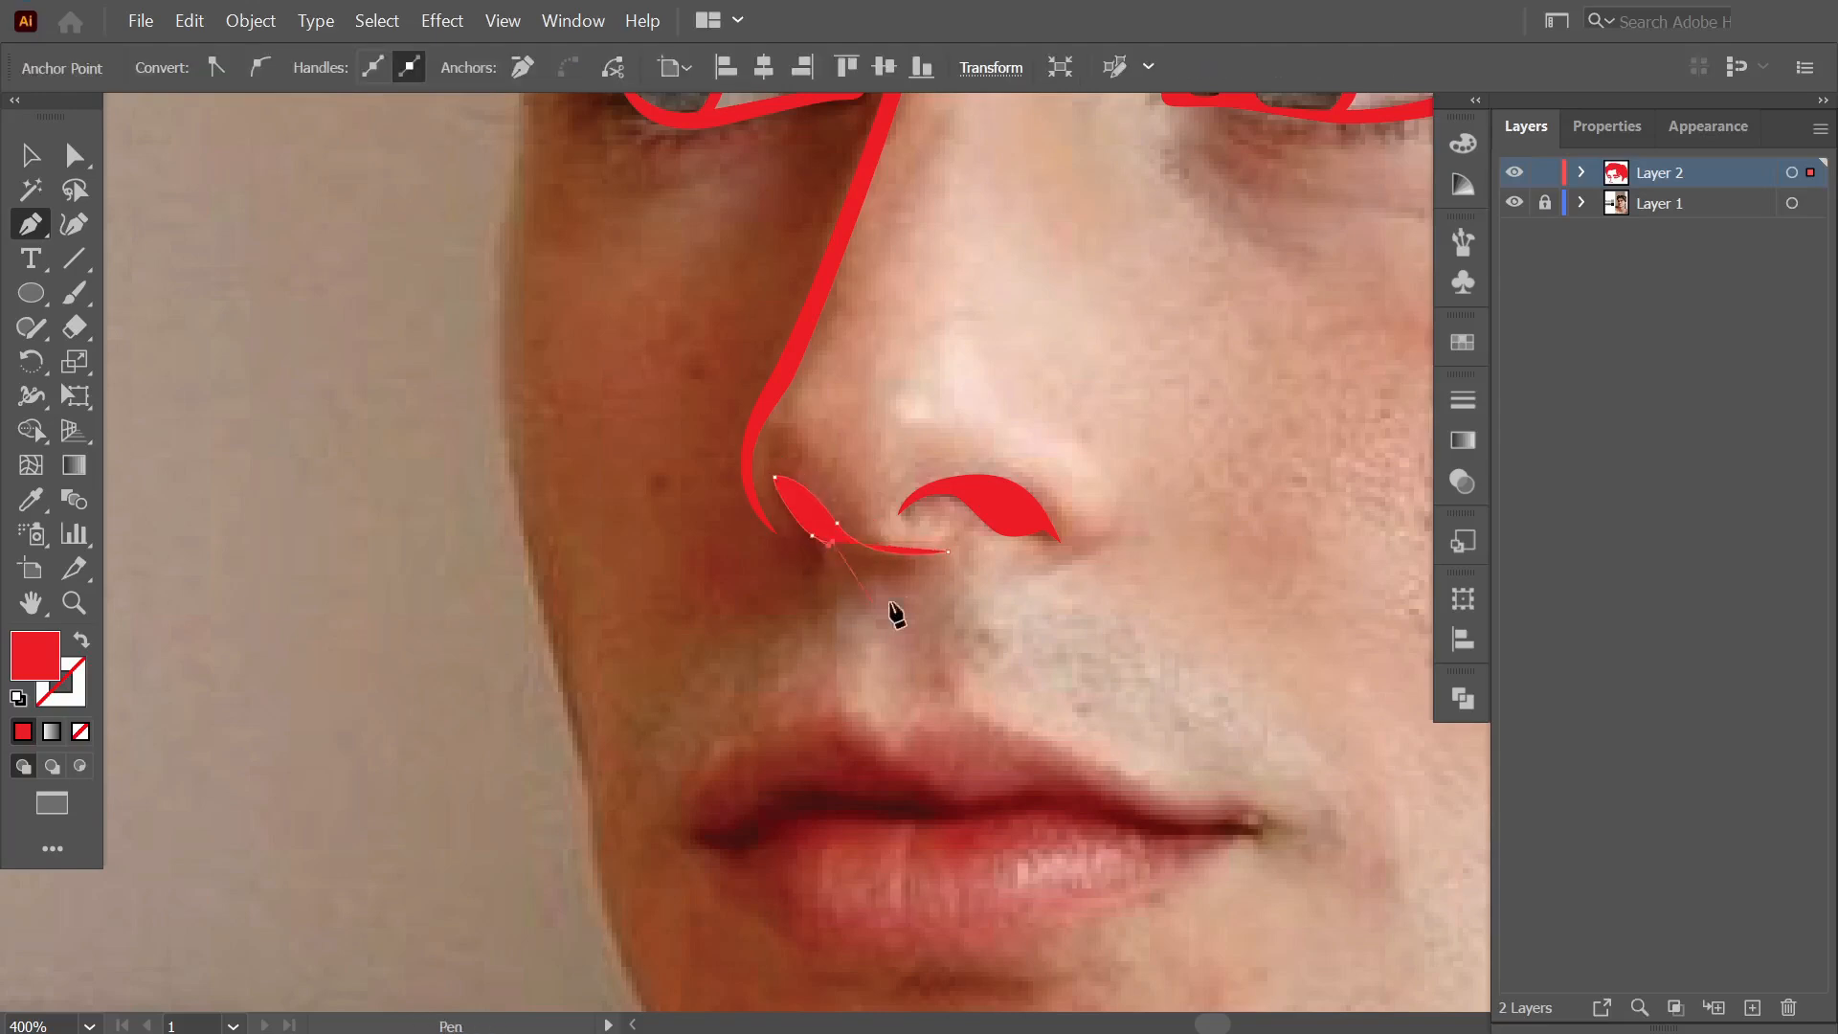
{"action": "left_click", "coordinate": [1111, 577], "text": "ctrl"}
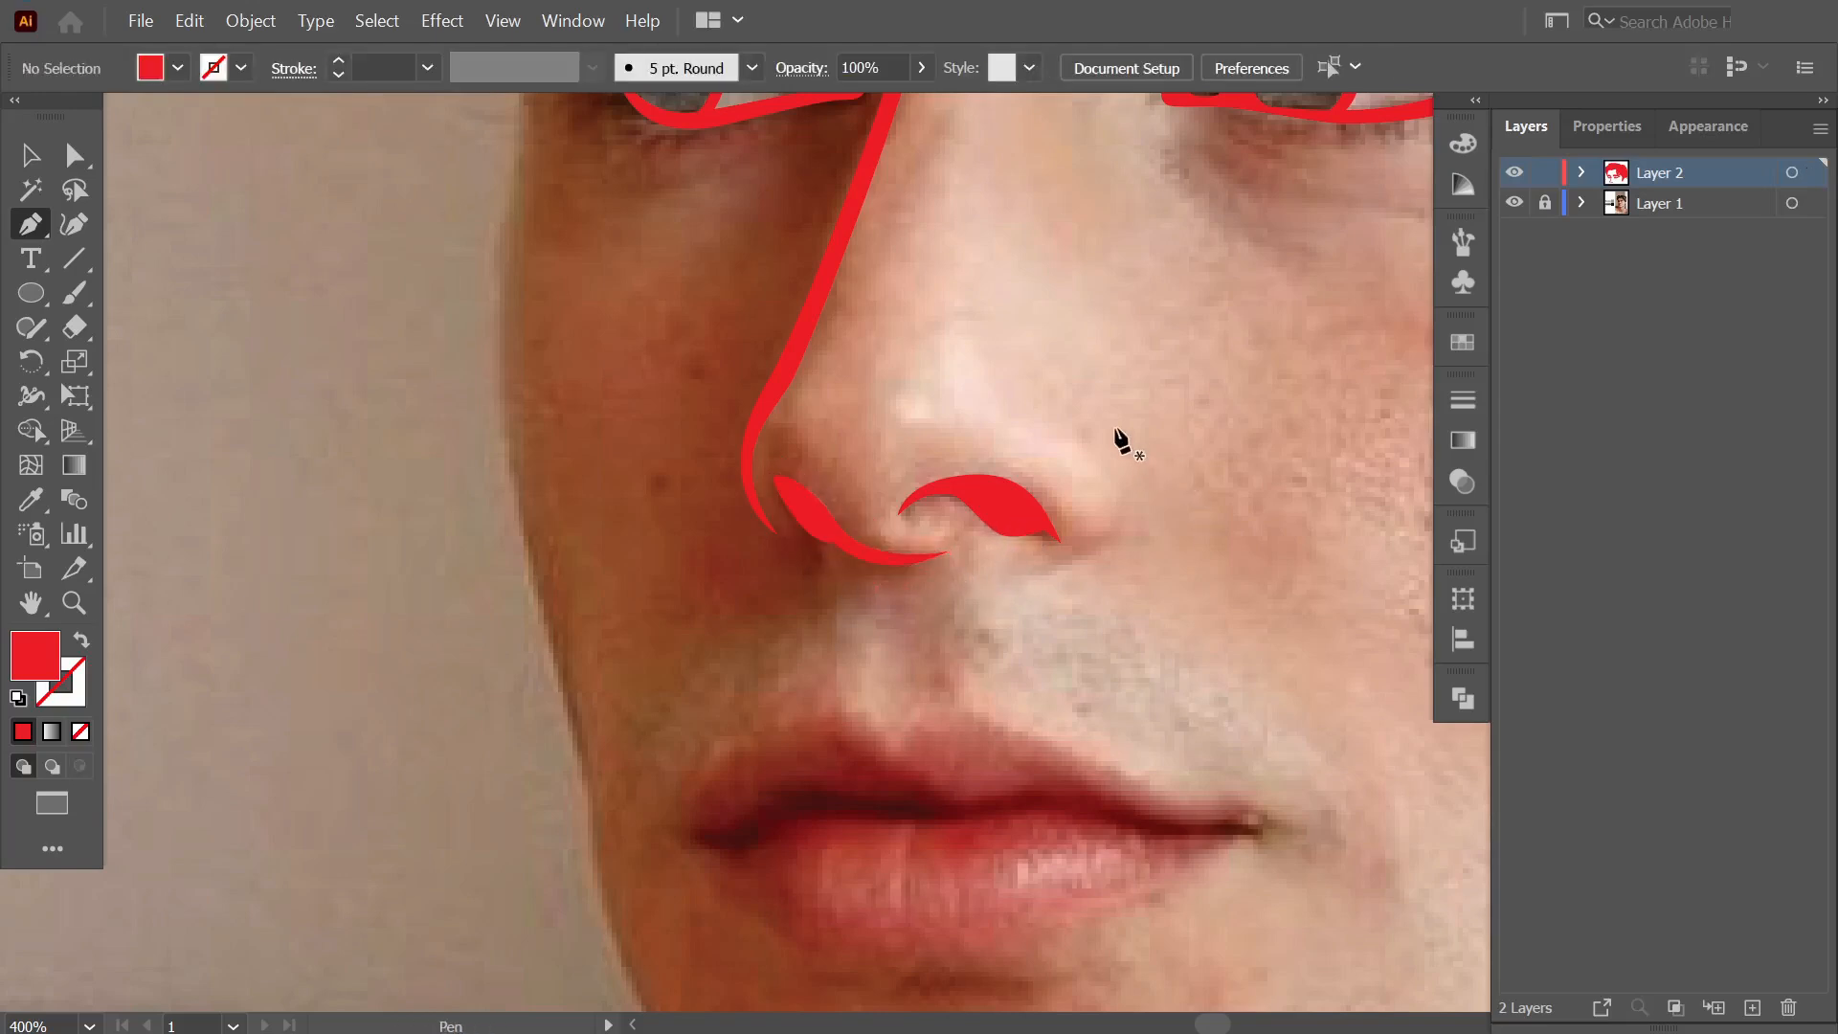
{"action": "left_click_drag", "start_coordinate": [1053, 563], "coordinate": [1169, 517]}
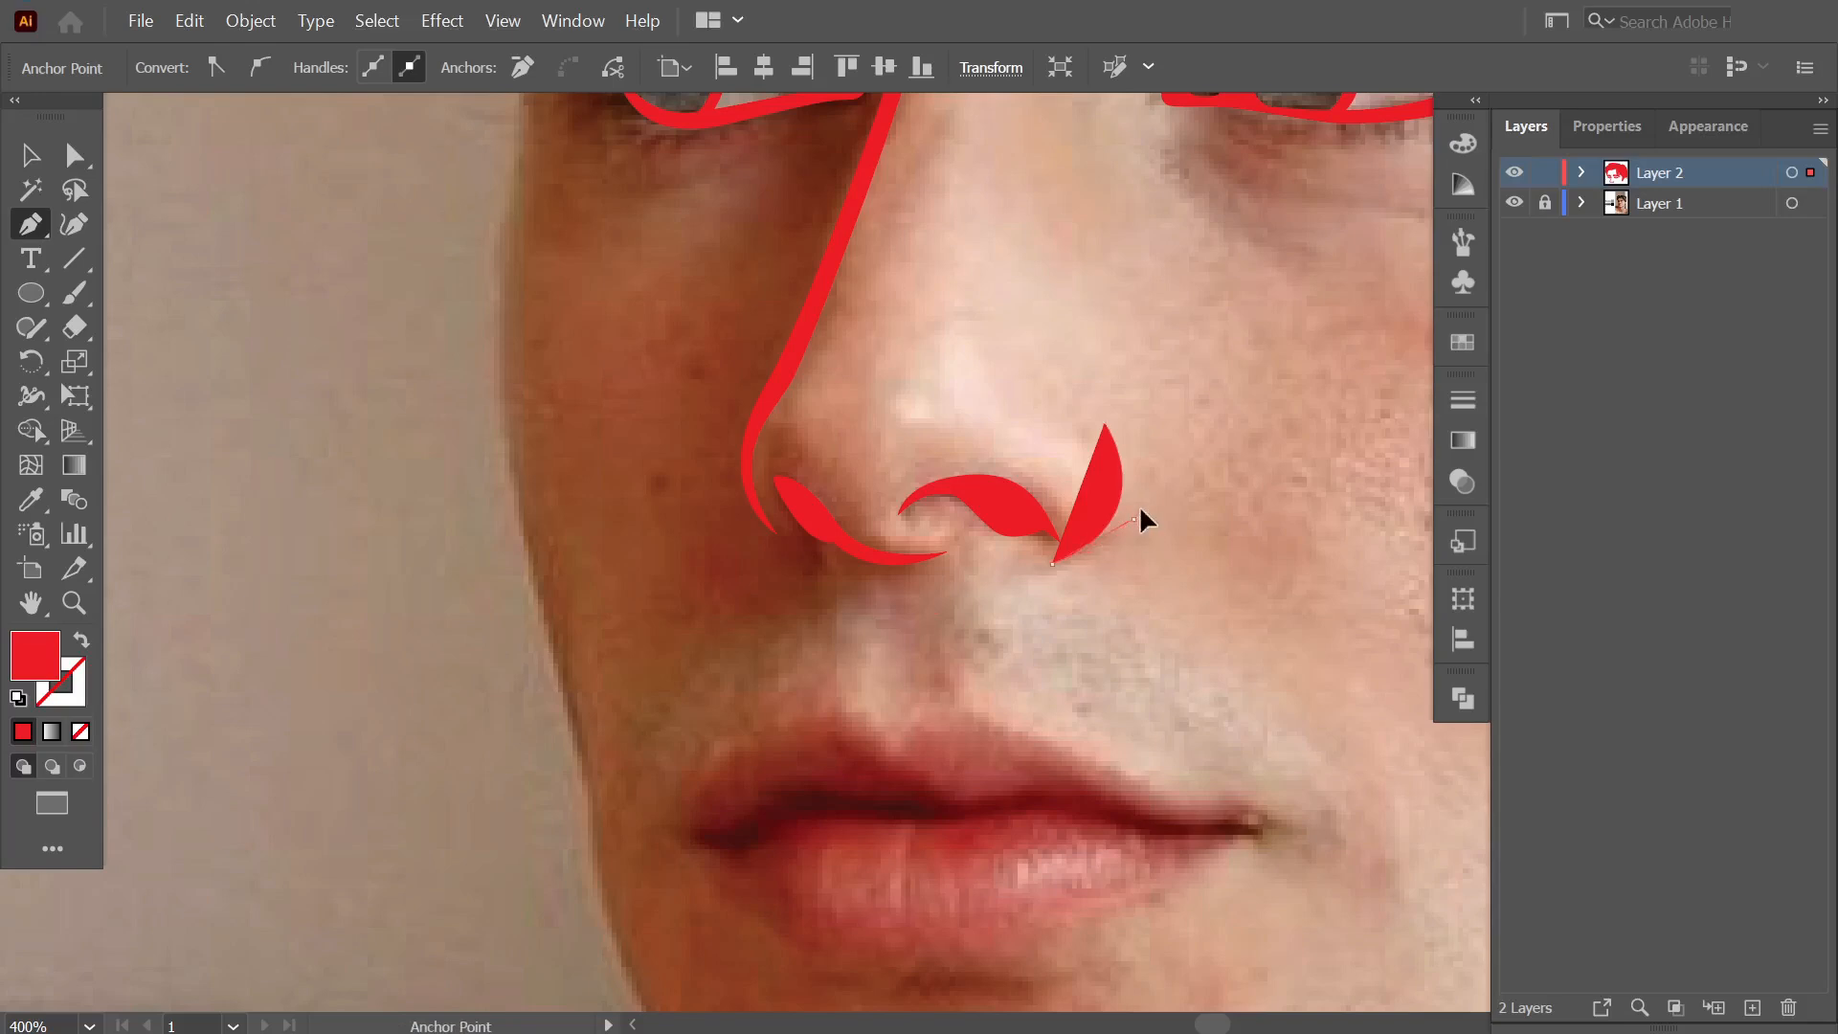
{"action": "left_click", "coordinate": [1111, 348], "text": "ctrl"}
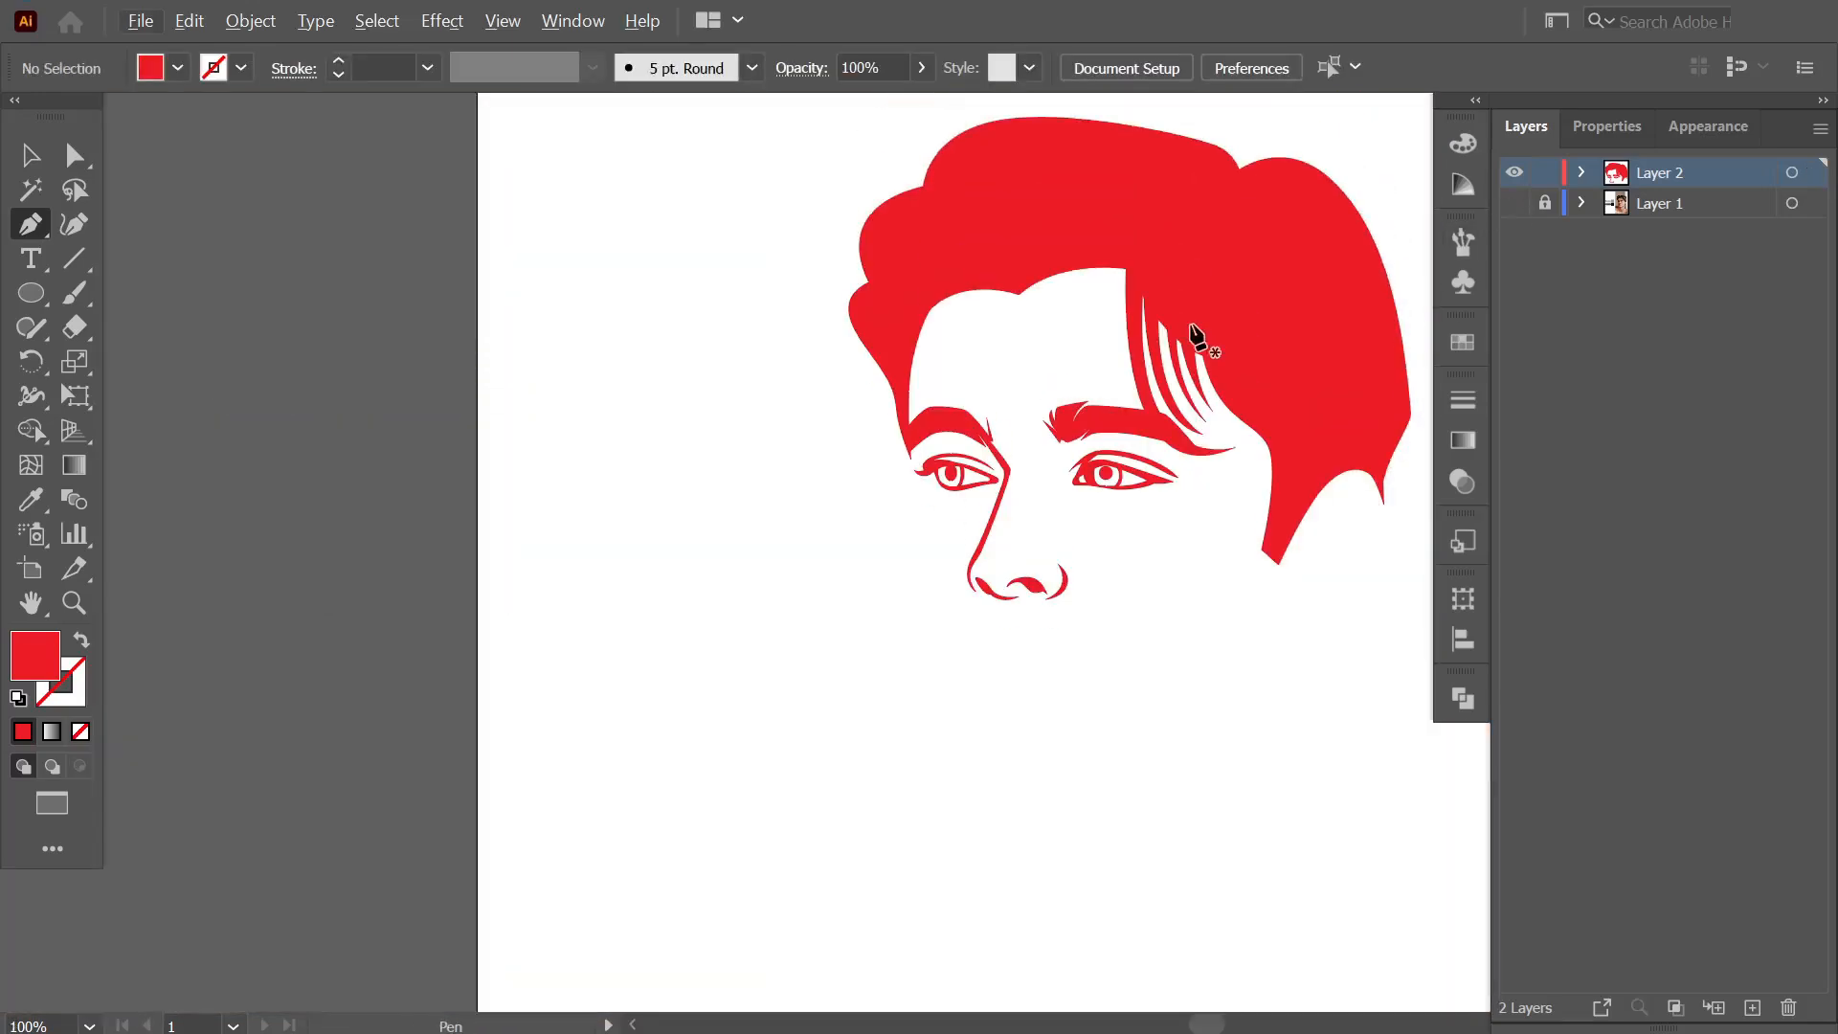
Examine the traced hair, eyes and nose without the photo, and show Layer 1 again.
{"action": "scroll", "coordinate": [1197, 337], "scroll_direction": "right", "scroll_amount": 3}
{"action": "scroll", "coordinate": [1196, 337], "scroll_direction": "down", "scroll_amount": 1}
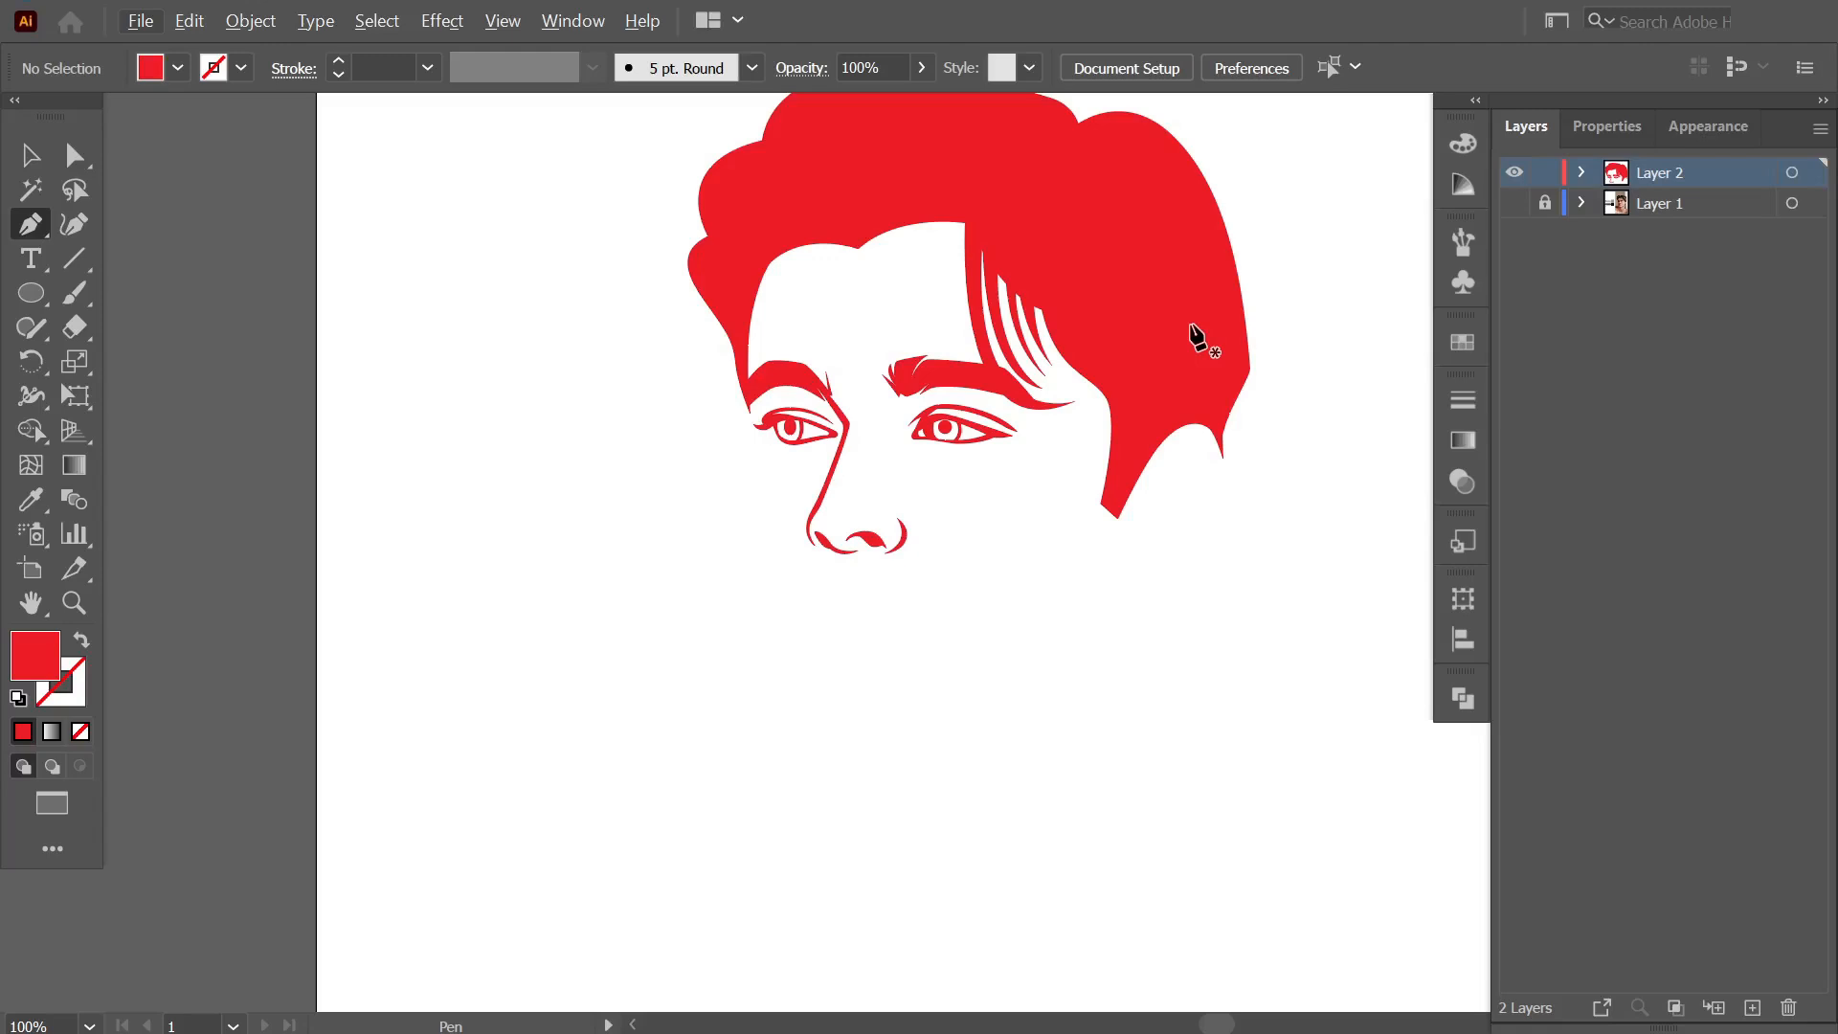
{"action": "left_click", "coordinate": [1514, 203]}
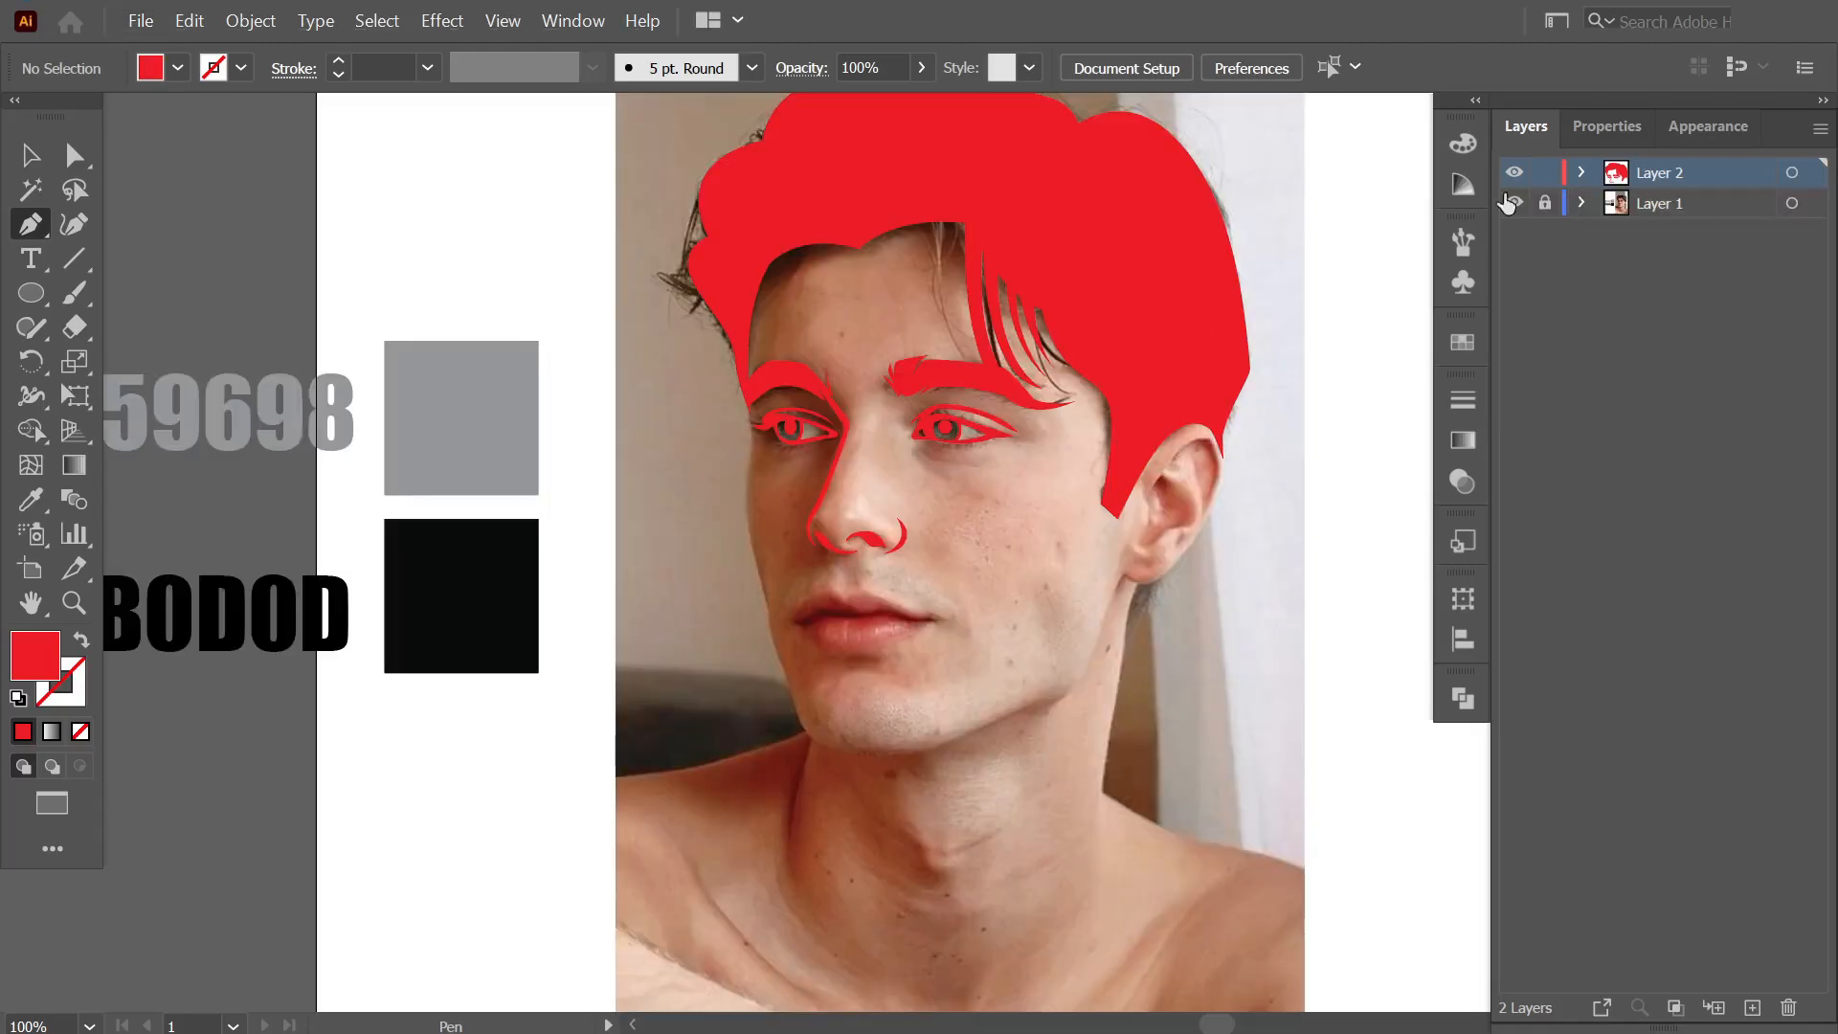
Trace the ear's rim from its front edge over the top and down towards the lobe, showing the path as a red outline.
{"action": "scroll", "coordinate": [1251, 464], "scroll_direction": "down", "scroll_amount": 1}
{"action": "scroll", "coordinate": [1250, 467], "scroll_direction": "up", "scroll_amount": 3, "text": "alt"}
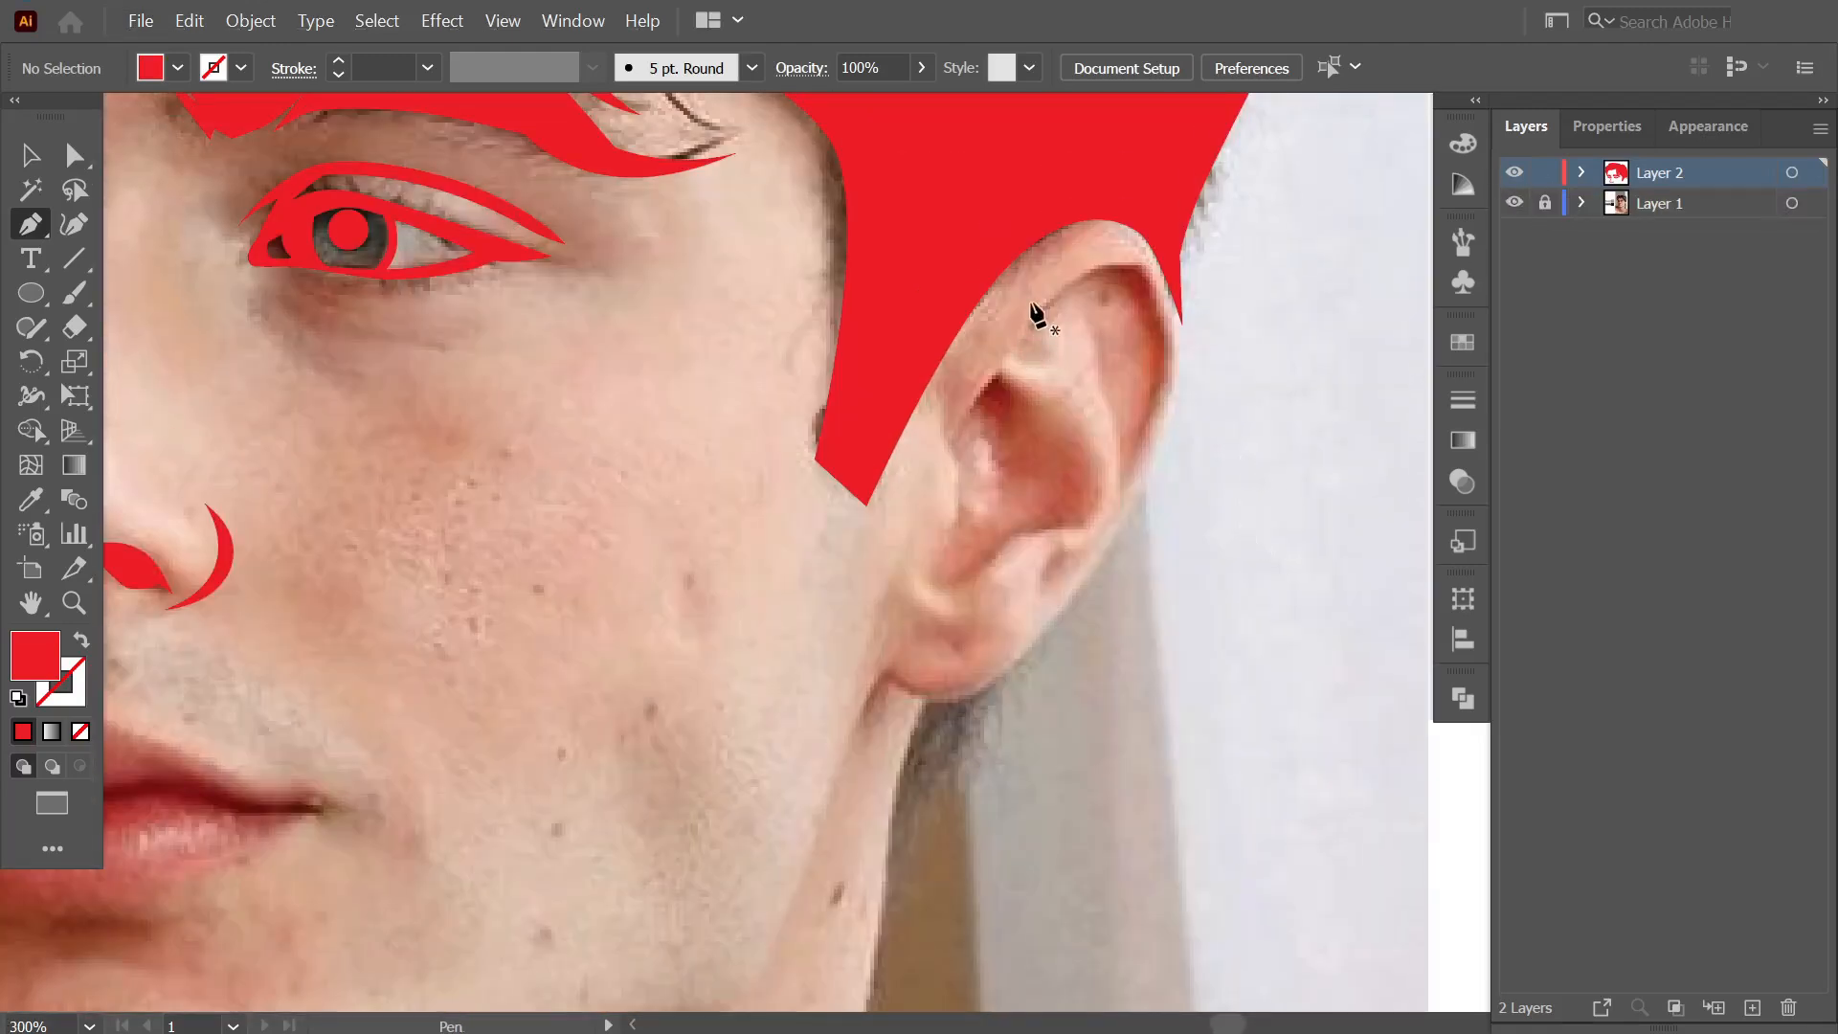
{"action": "left_click", "coordinate": [948, 436]}
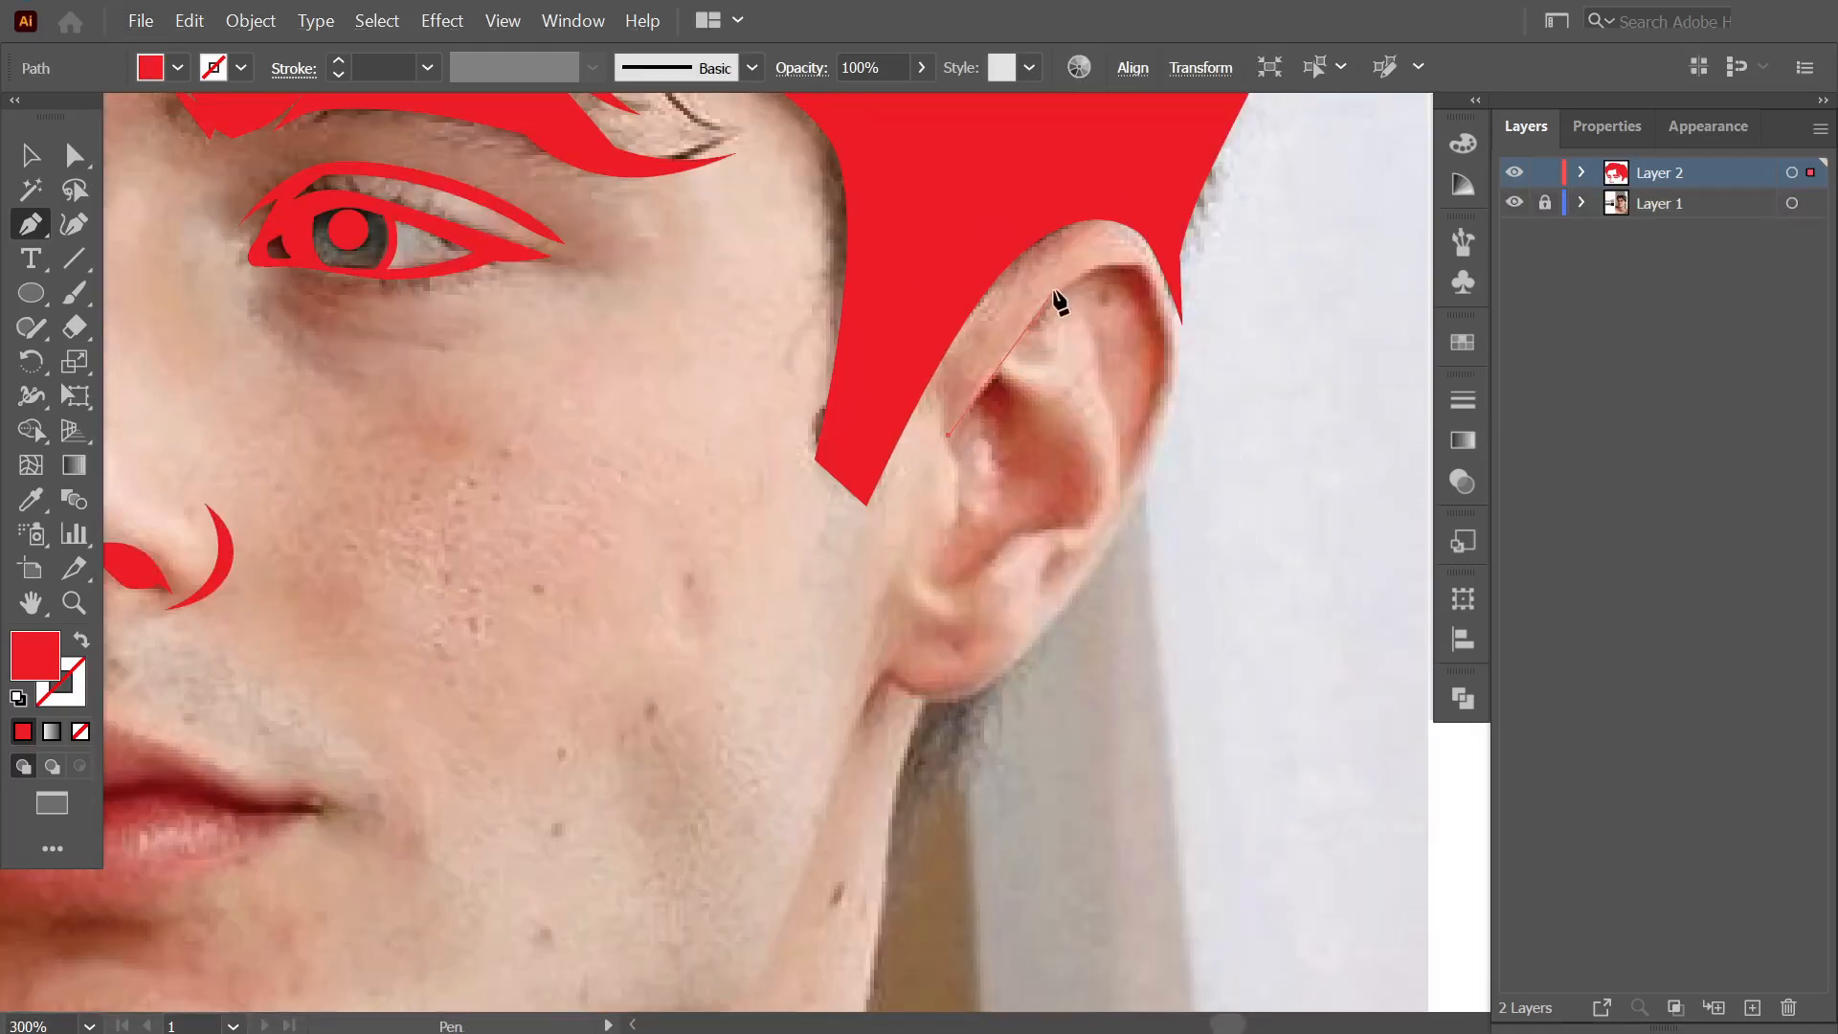
{"action": "left_click", "coordinate": [1140, 446]}
{"action": "left_click", "coordinate": [1030, 593]}
{"action": "left_click_drag", "start_coordinate": [1063, 546], "coordinate": [1125, 498]}
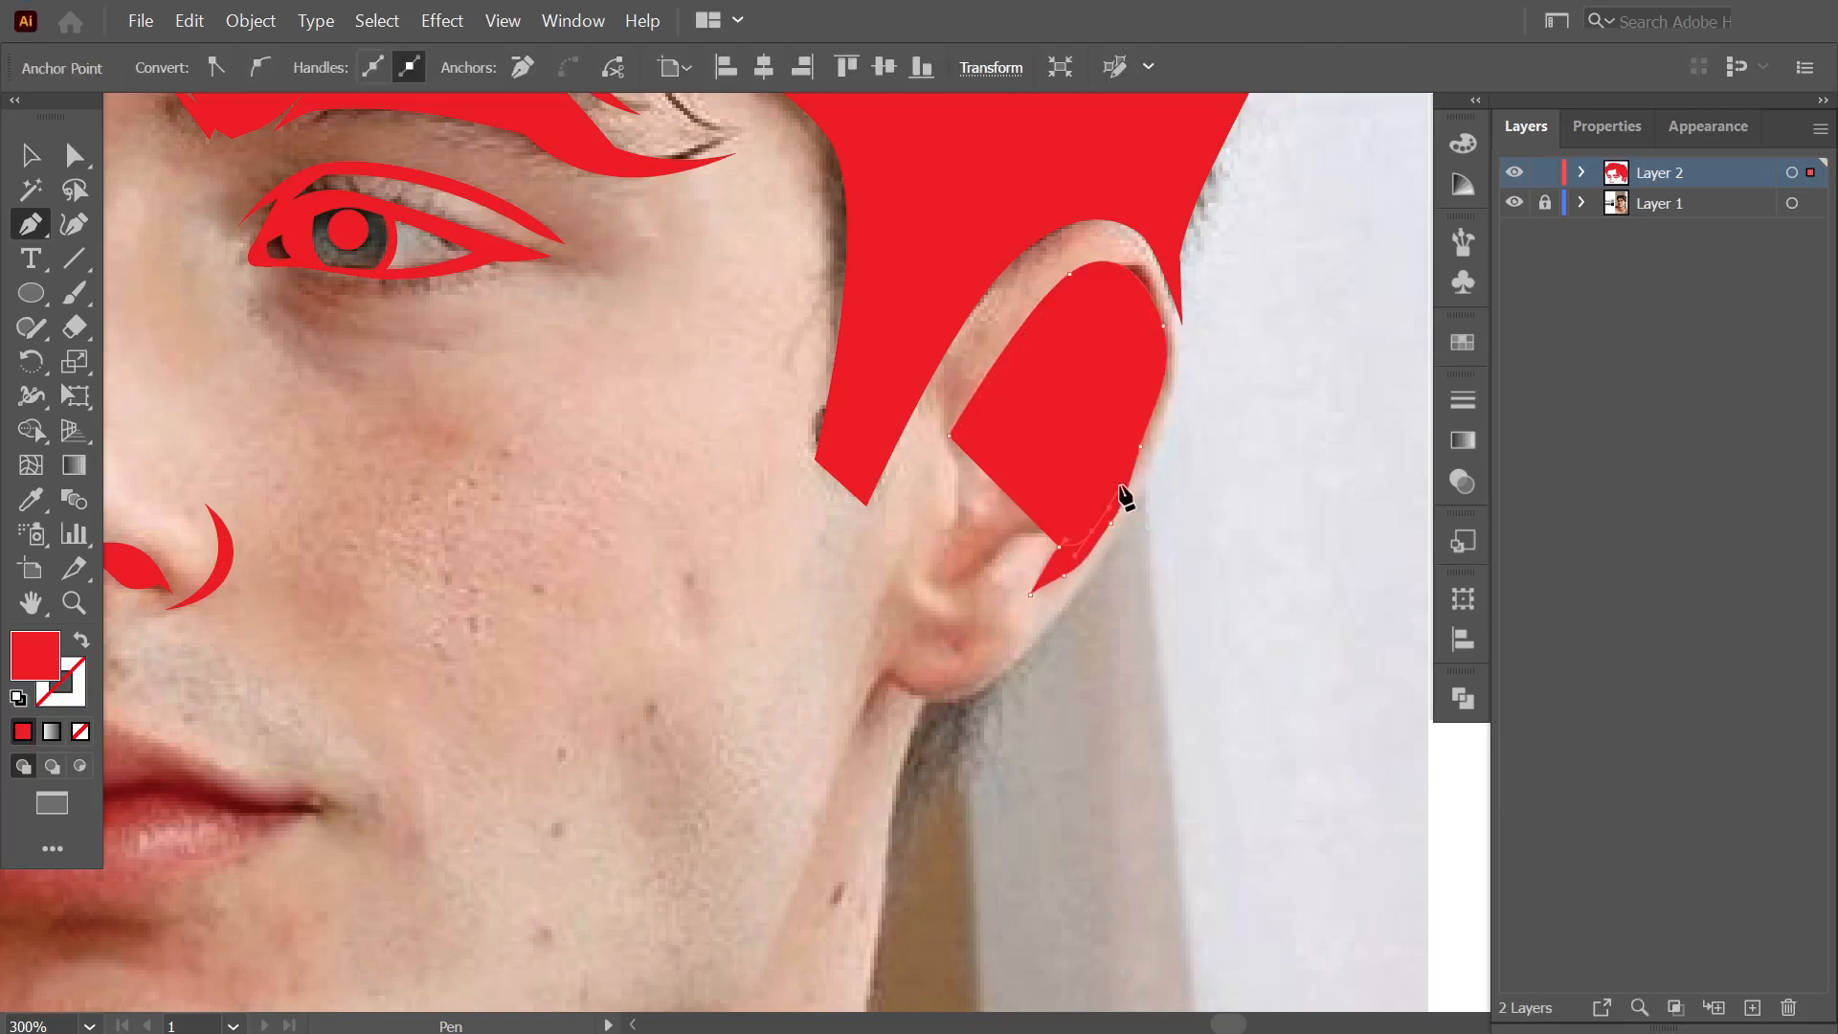
{"action": "key", "text": "shift+x"}
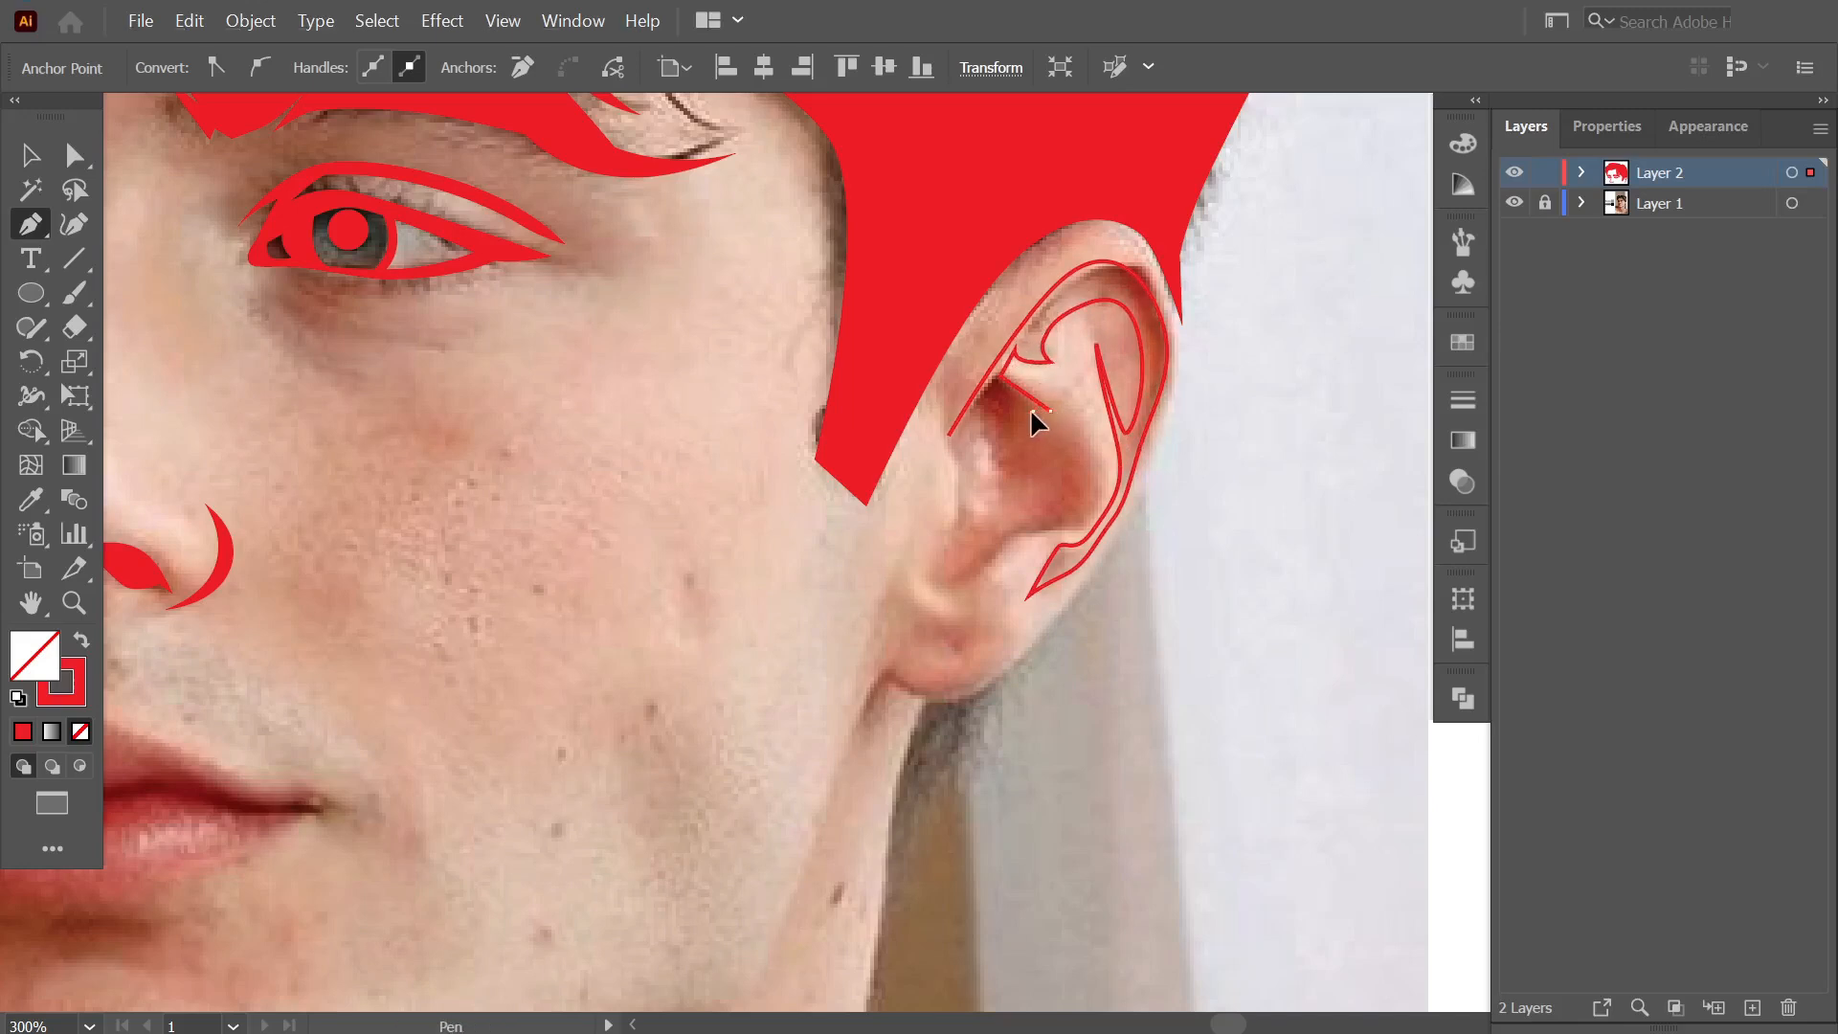
Trace the ear's inner hollow and lower fold, close the path, and give it a solid red fill without stroke.
{"action": "left_click_drag", "start_coordinate": [973, 556], "coordinate": [993, 526]}
{"action": "left_click_drag", "start_coordinate": [1022, 507], "coordinate": [1058, 476]}
{"action": "left_click", "coordinate": [996, 475]}
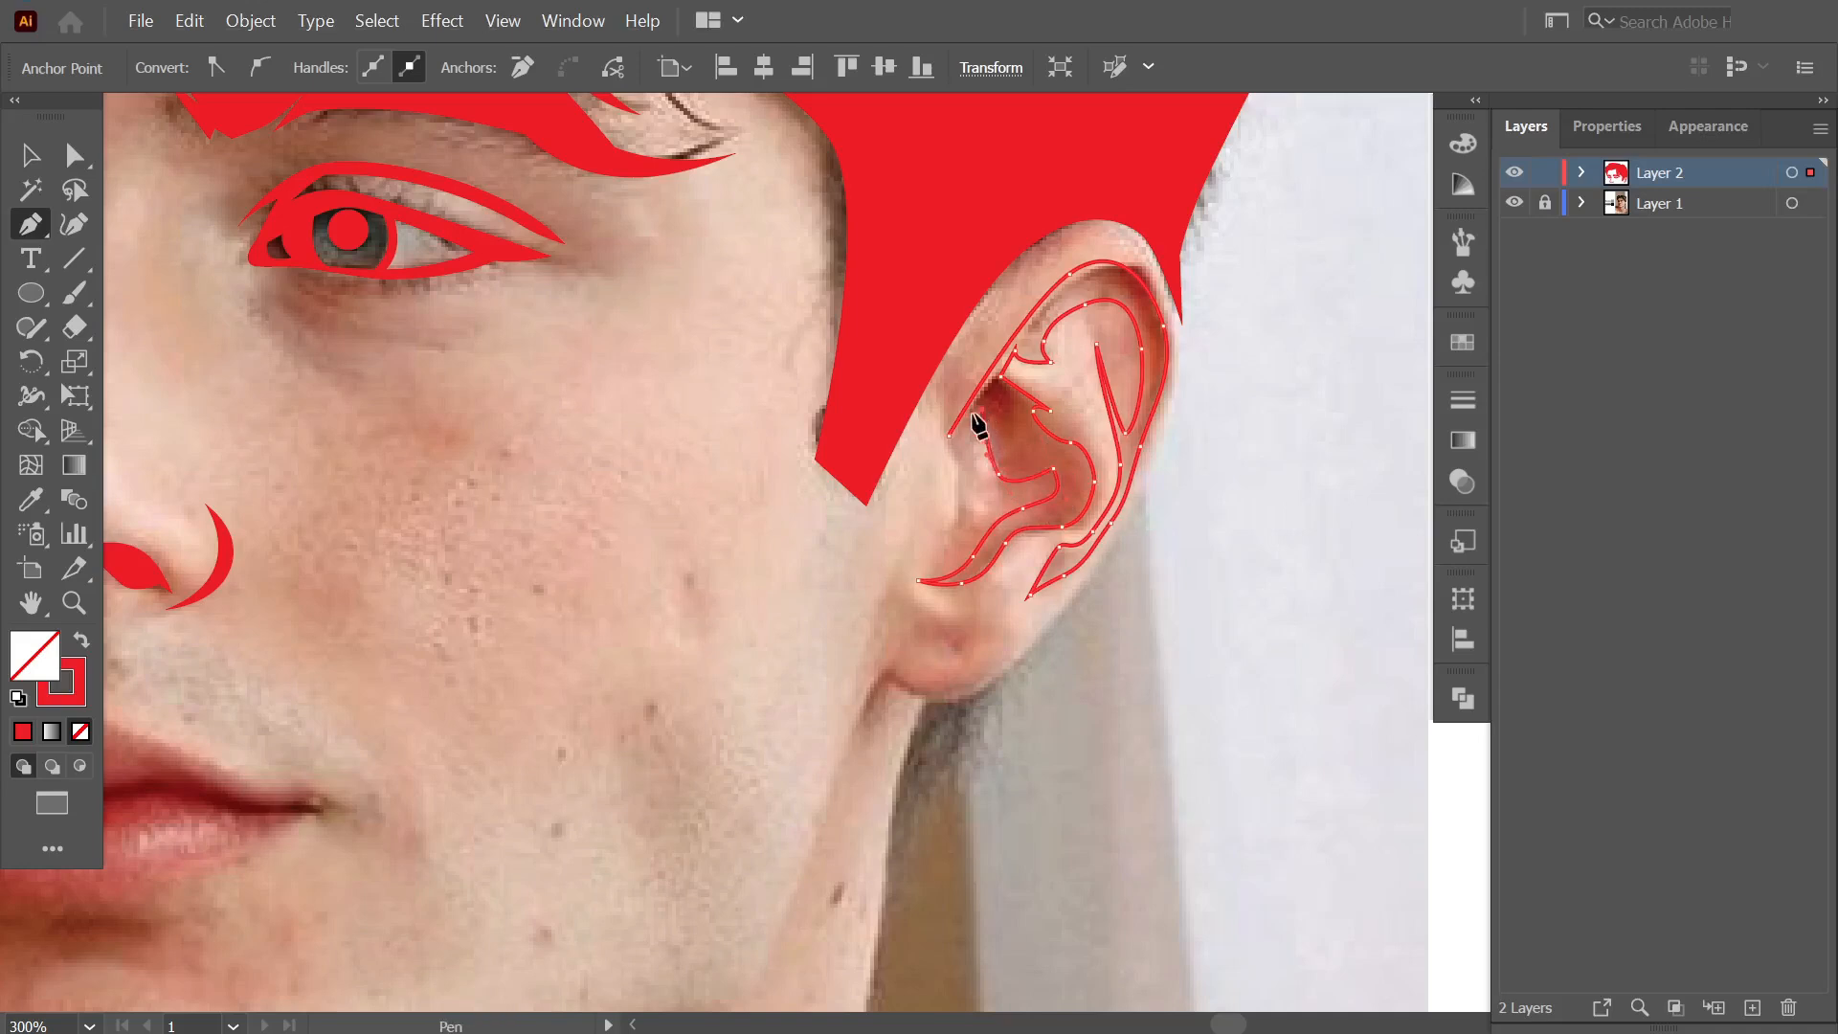
{"action": "key", "text": "shift+x"}
{"action": "key", "text": "ctrl+shift+a"}
Trace the wavy line between the lips from corner to corner as a closed, solid red shape without stroke.
{"action": "scroll", "coordinate": [1245, 341], "scroll_direction": "down", "scroll_amount": 2}
{"action": "scroll", "coordinate": [772, 505], "scroll_direction": "up", "scroll_amount": 2}
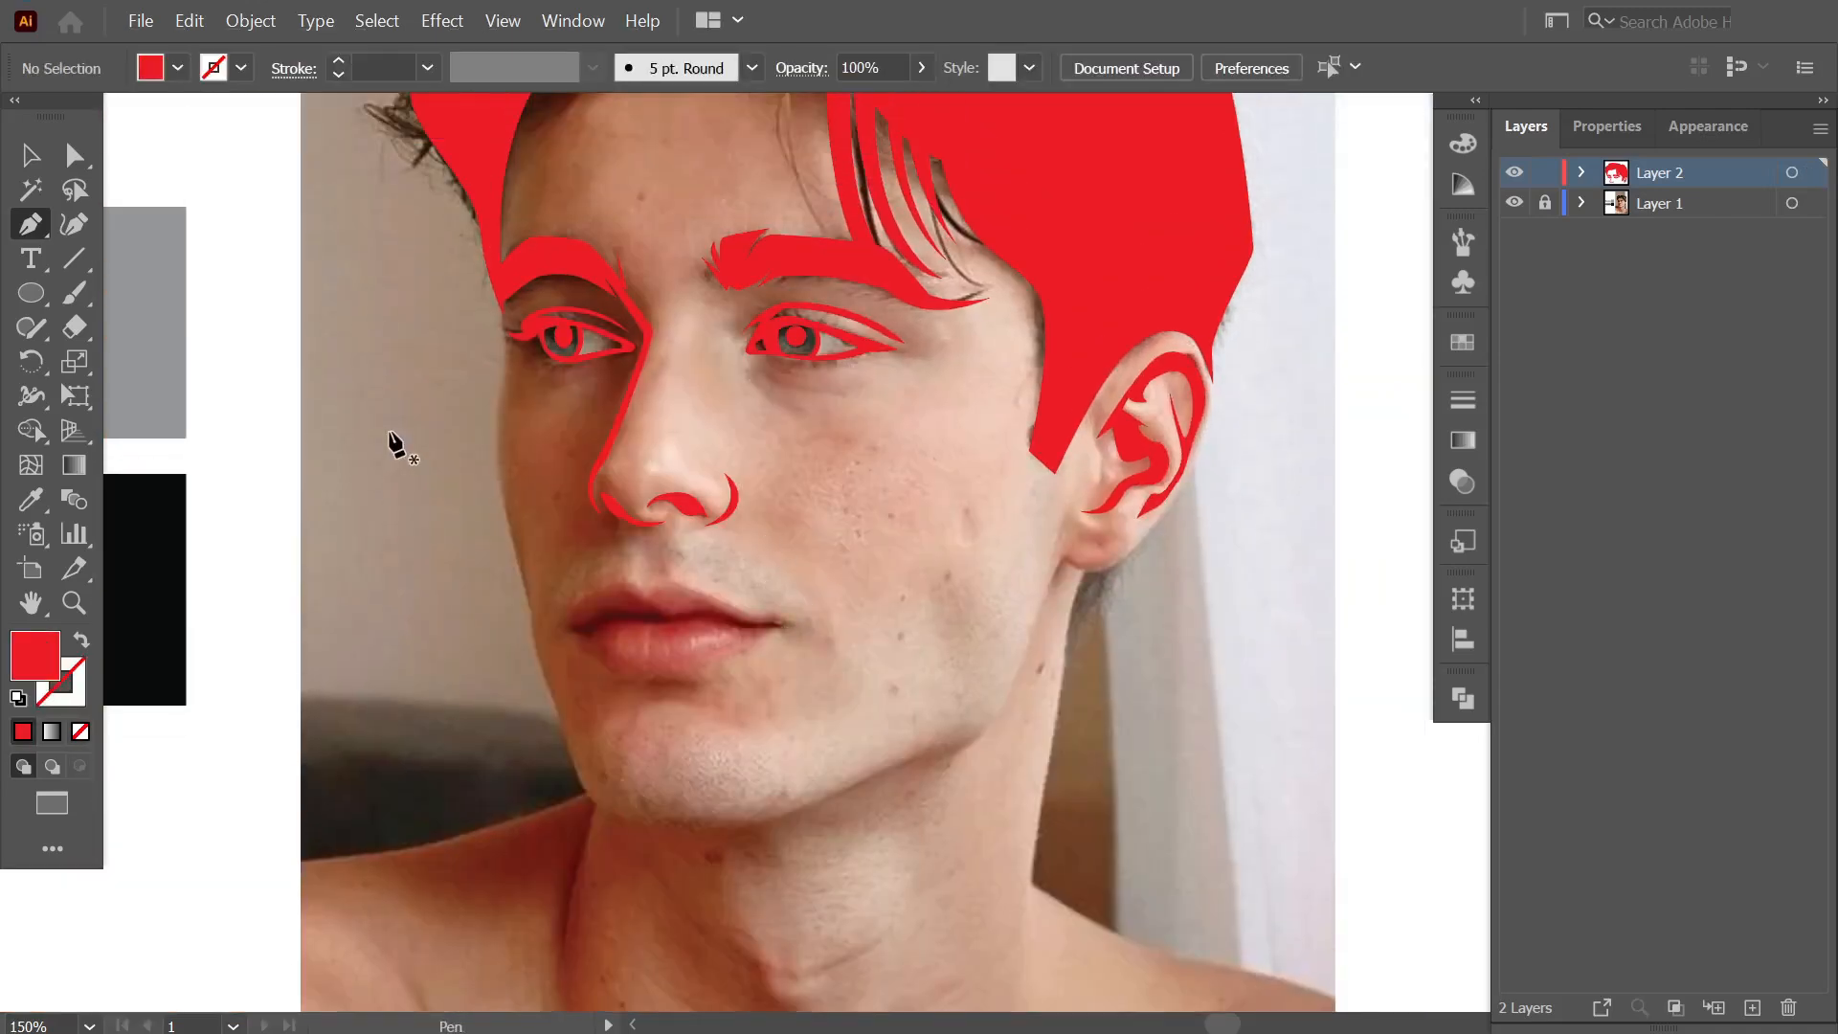
{"action": "scroll", "coordinate": [864, 622], "scroll_direction": "down", "scroll_amount": 2}
{"action": "scroll", "coordinate": [554, 521], "scroll_direction": "up", "scroll_amount": 5}
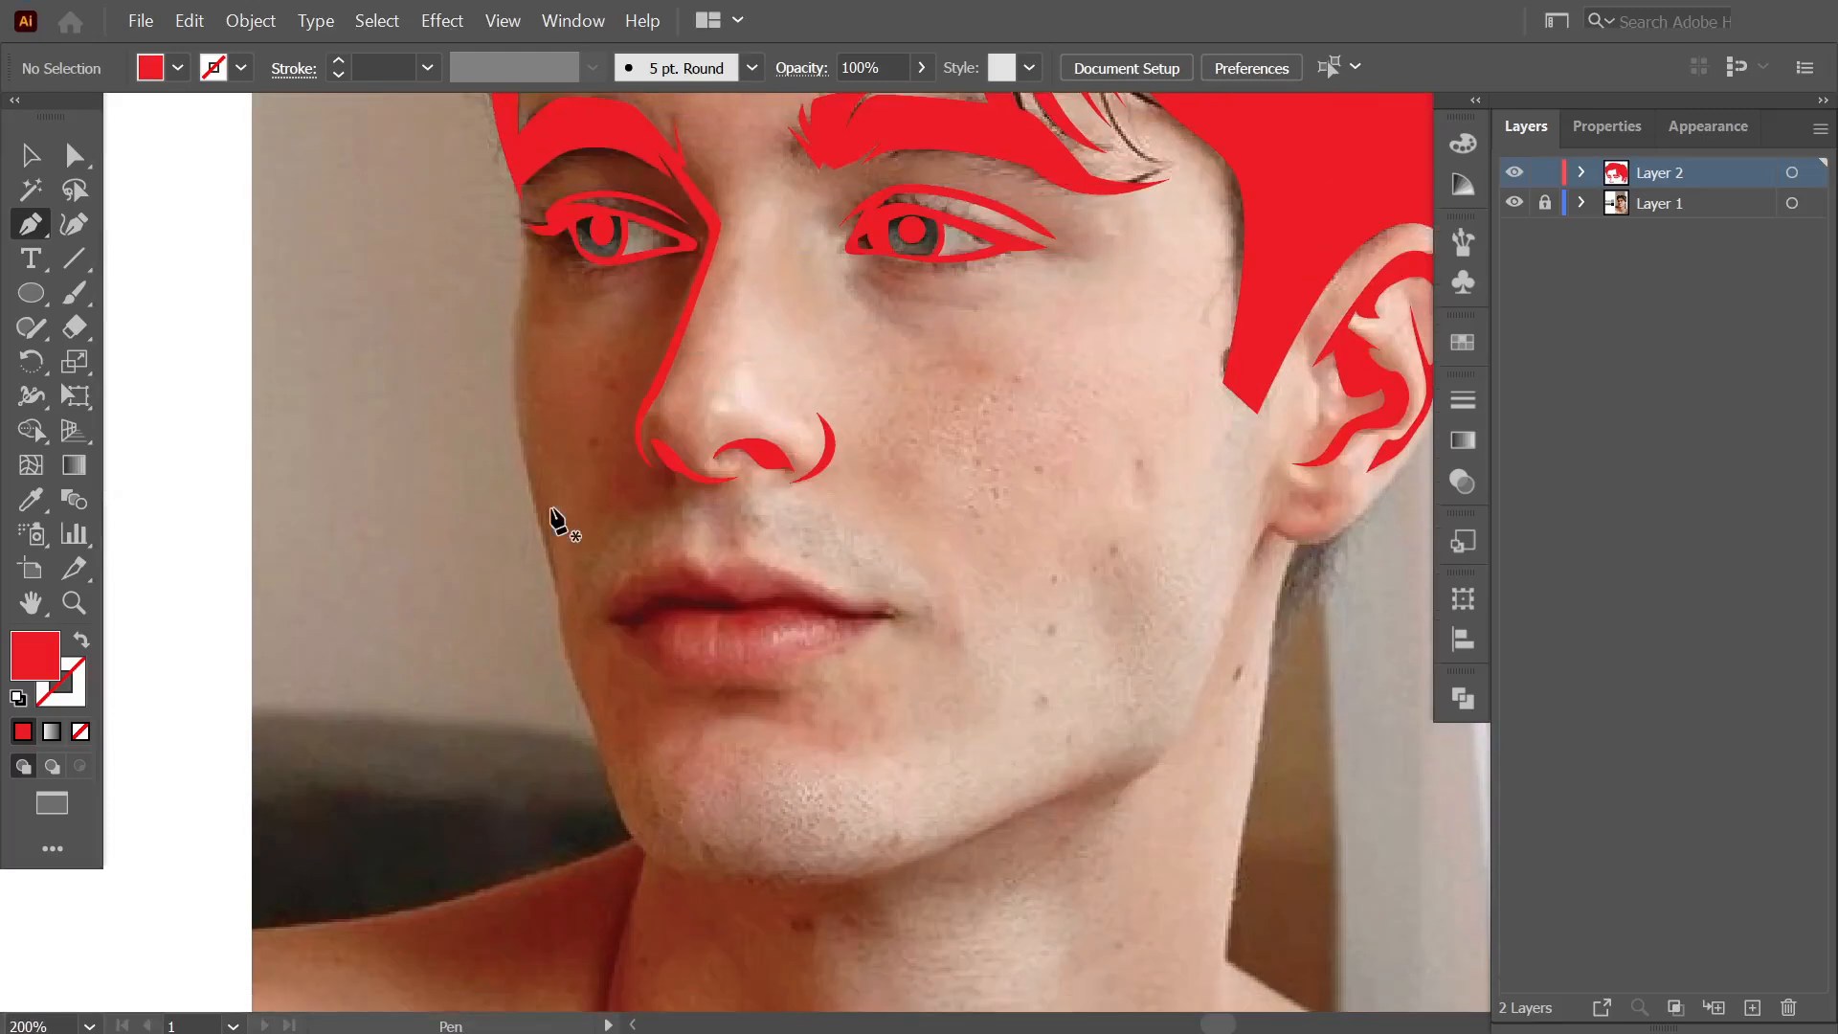
{"action": "mouse_move", "coordinate": [629, 508]}
{"action": "left_mouse_down"}
{"action": "mouse_move", "coordinate": [681, 508]}
{"action": "mouse_move", "coordinate": [713, 462]}
{"action": "mouse_move", "coordinate": [839, 483]}
{"action": "mouse_move", "coordinate": [931, 449]}
{"action": "mouse_move", "coordinate": [1198, 517]}
{"action": "mouse_move", "coordinate": [1094, 514]}
{"action": "left_mouse_up"}
{"action": "key", "text": "shift+x"}
{"action": "left_click_drag", "start_coordinate": [720, 502], "coordinate": [610, 504]}
{"action": "key", "text": "shift+x"}
{"action": "key", "text": "ctrl+shift+a"}
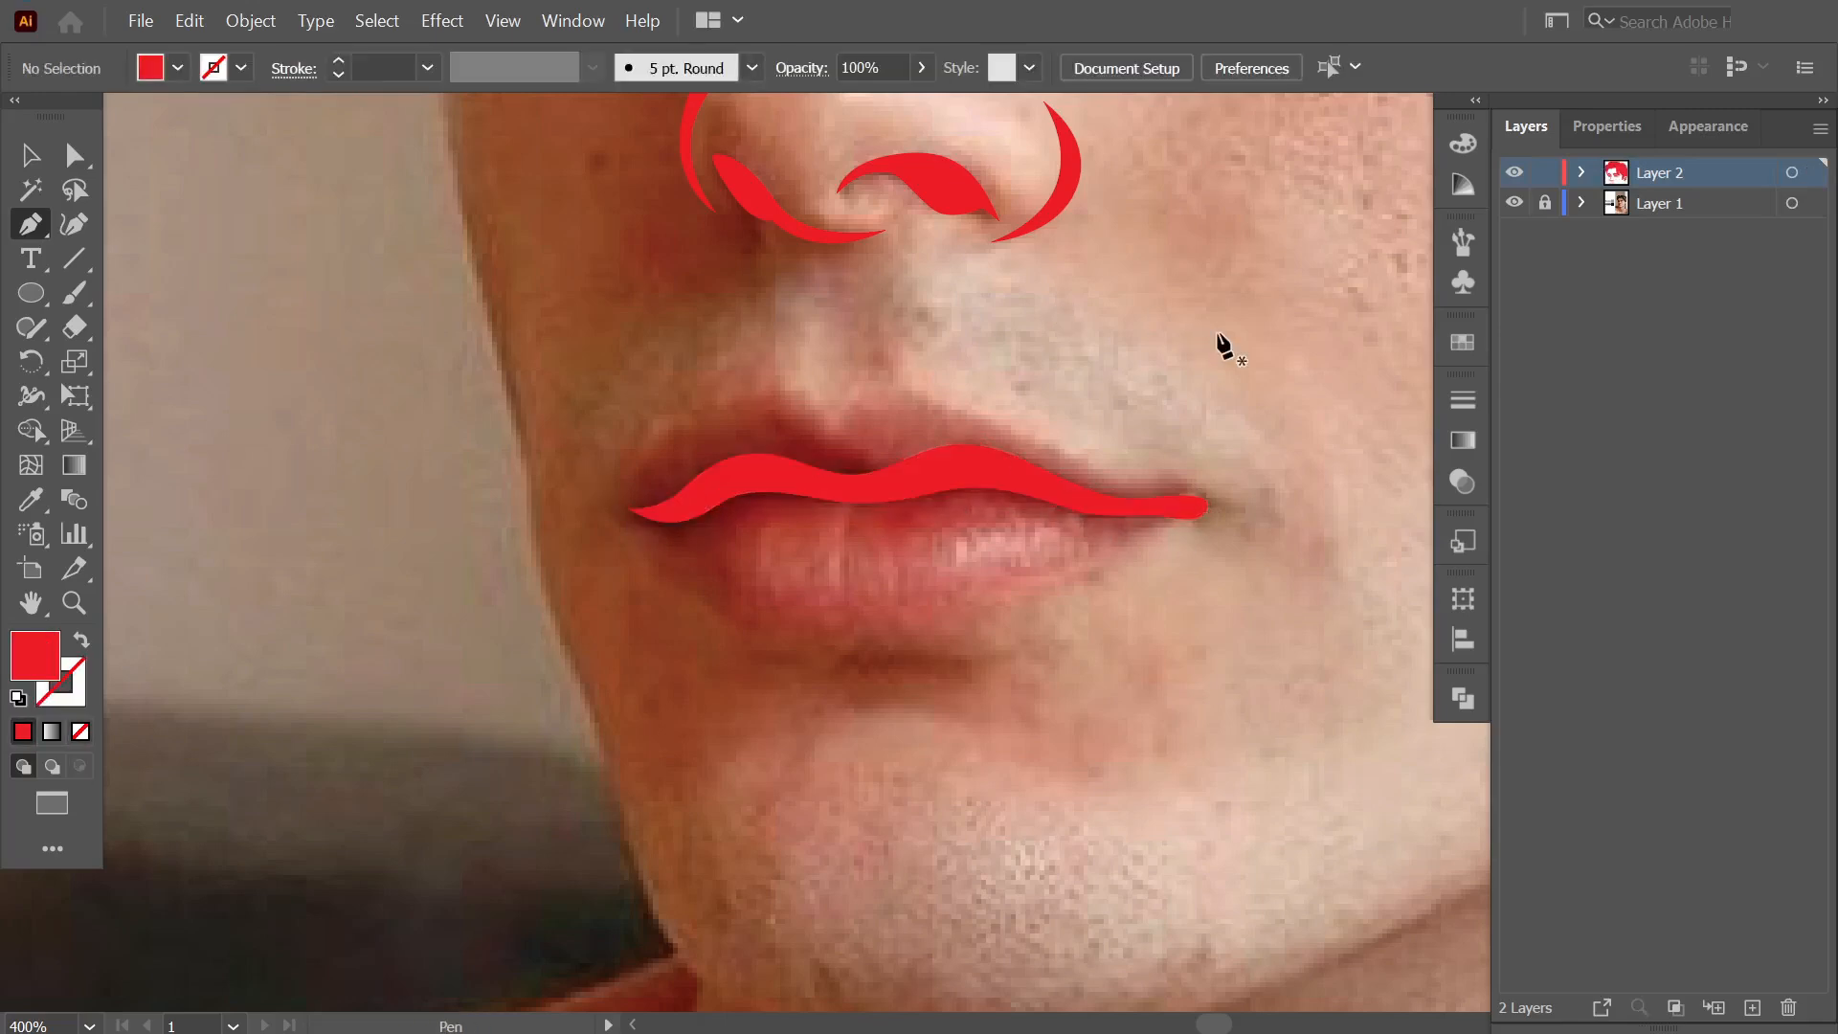
Hide the photo on Layer 1 to examine the traced face with ear and mouth line, and show it again.
{"action": "key", "text": "ctrl+1"}
{"action": "left_click", "coordinate": [1520, 204]}
{"action": "scroll", "coordinate": [1233, 324], "scroll_direction": "down", "scroll_amount": 1}
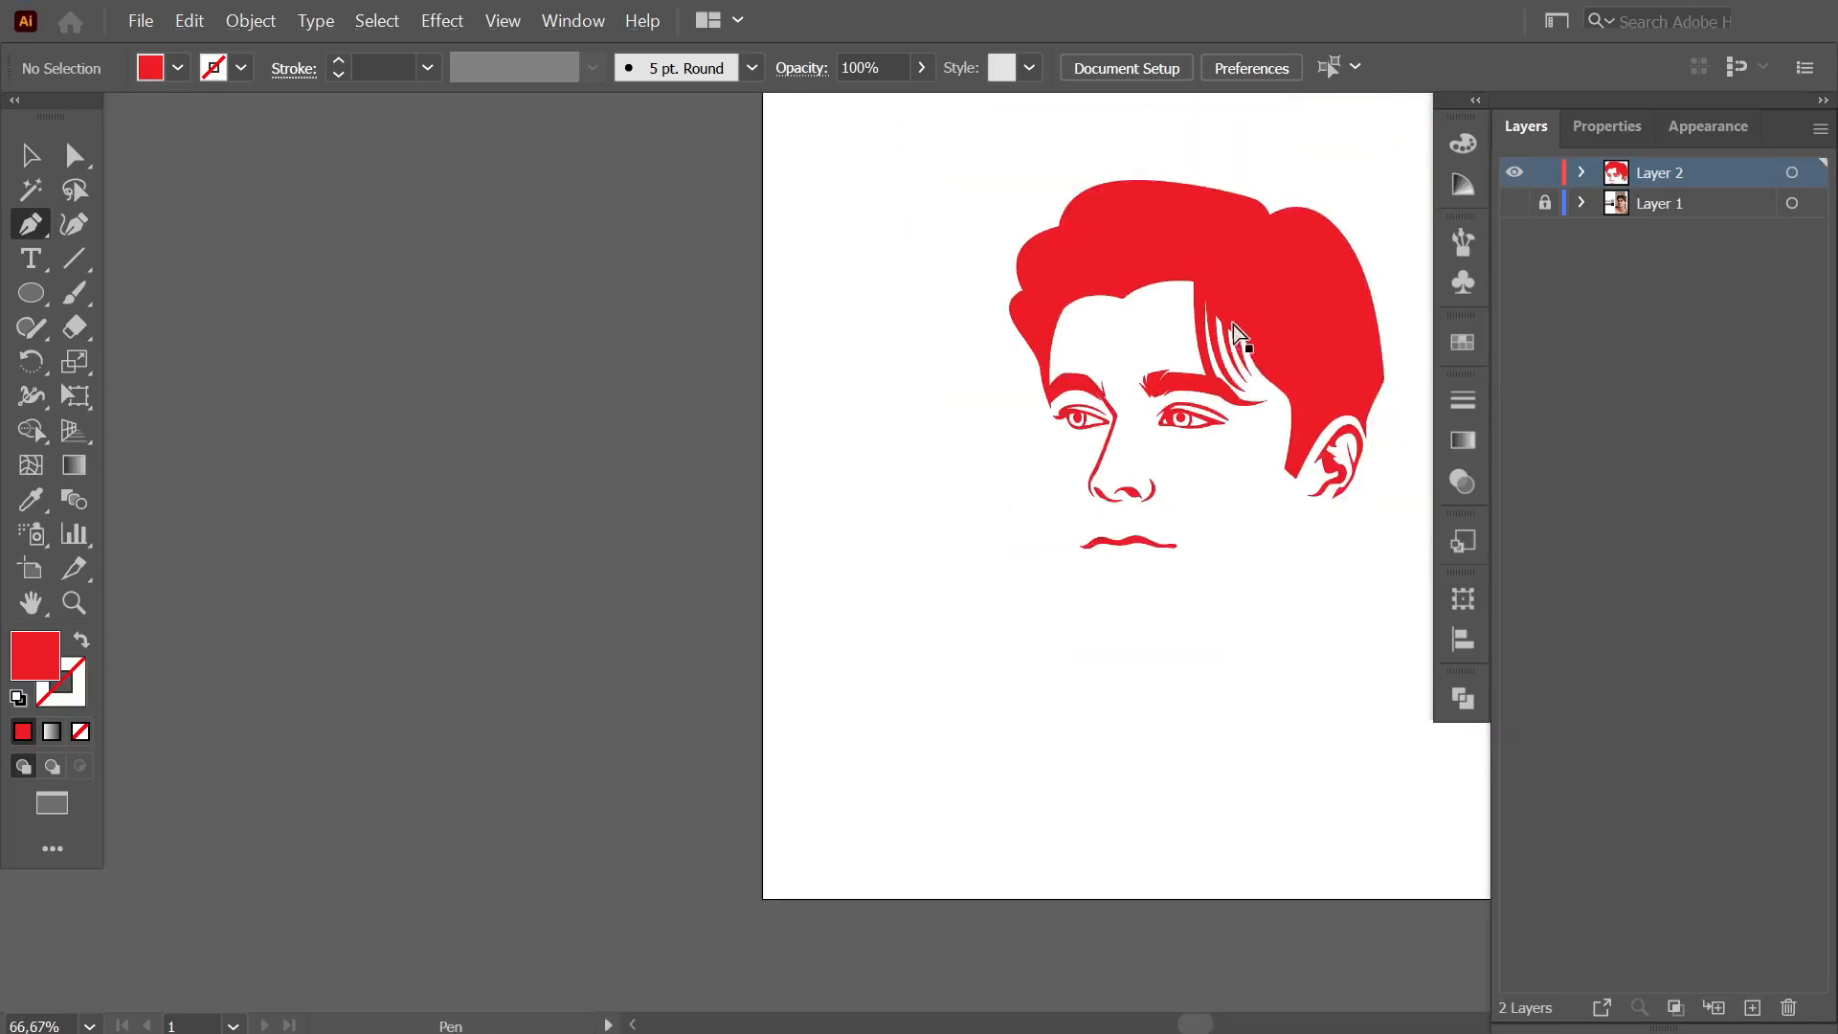
{"action": "scroll", "coordinate": [1233, 325], "scroll_direction": "right", "scroll_amount": 3}
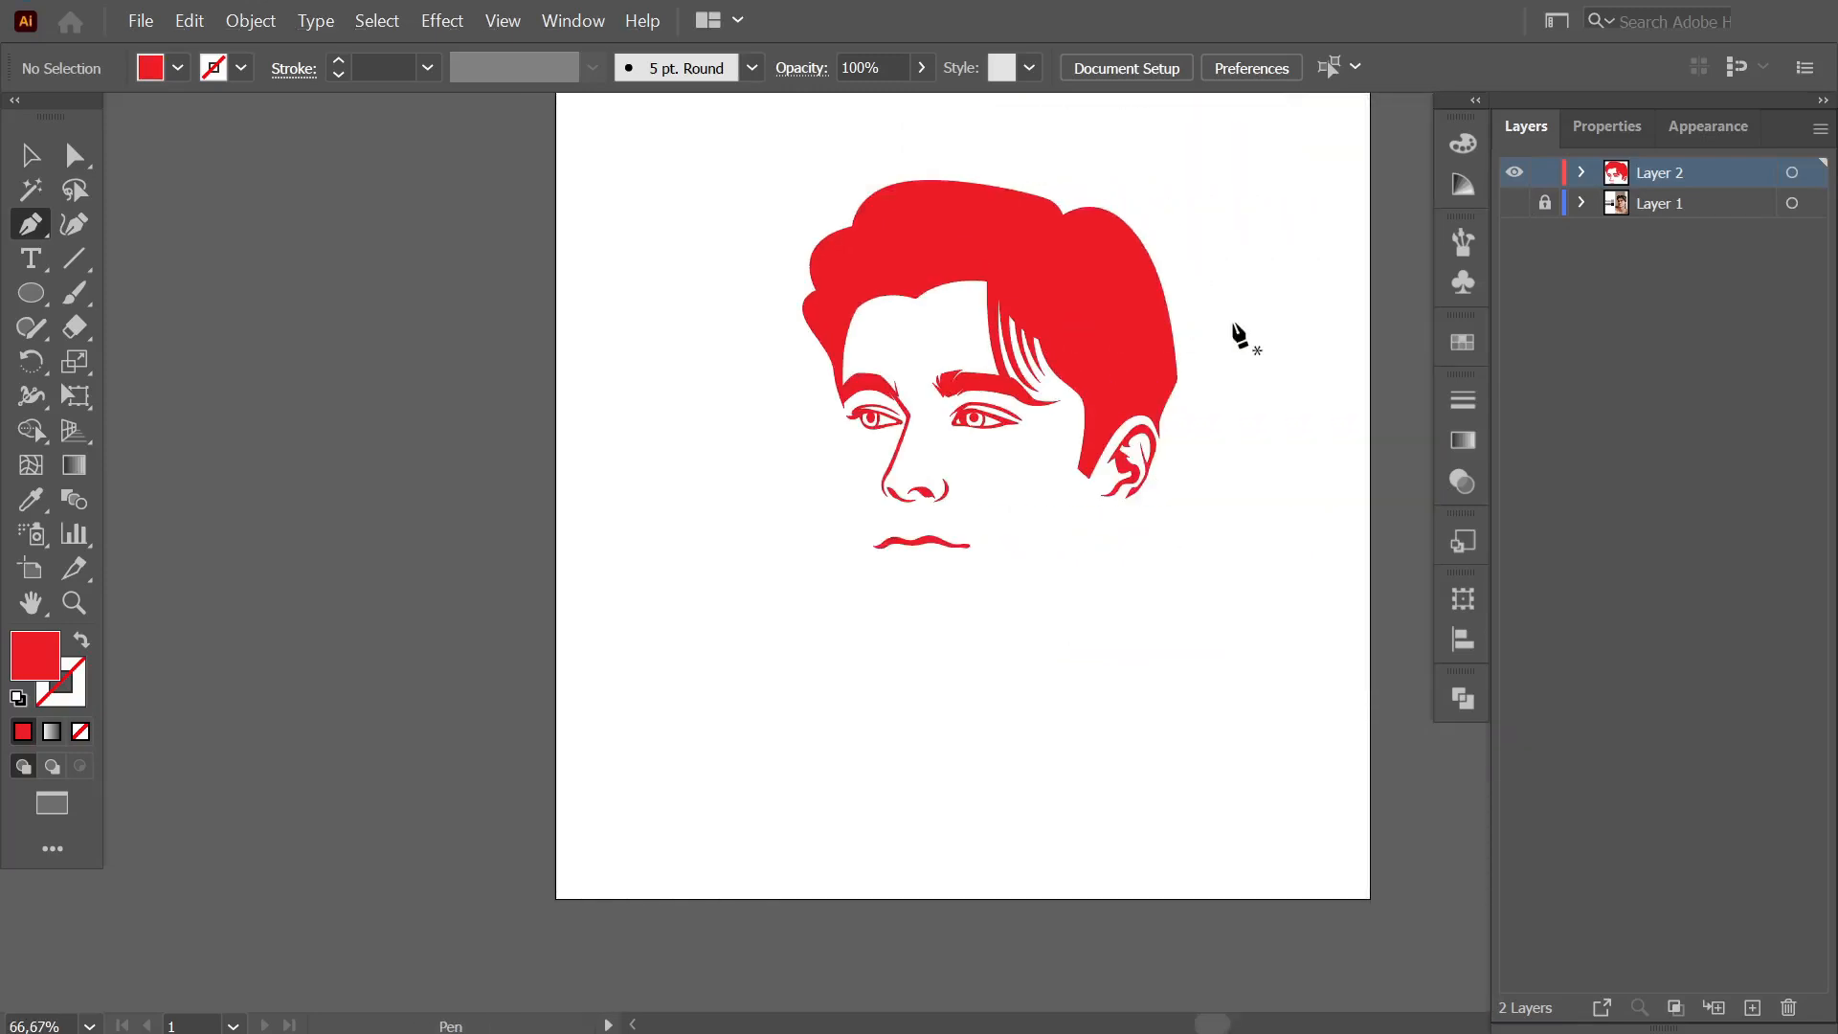
{"action": "left_click", "coordinate": [1515, 203]}
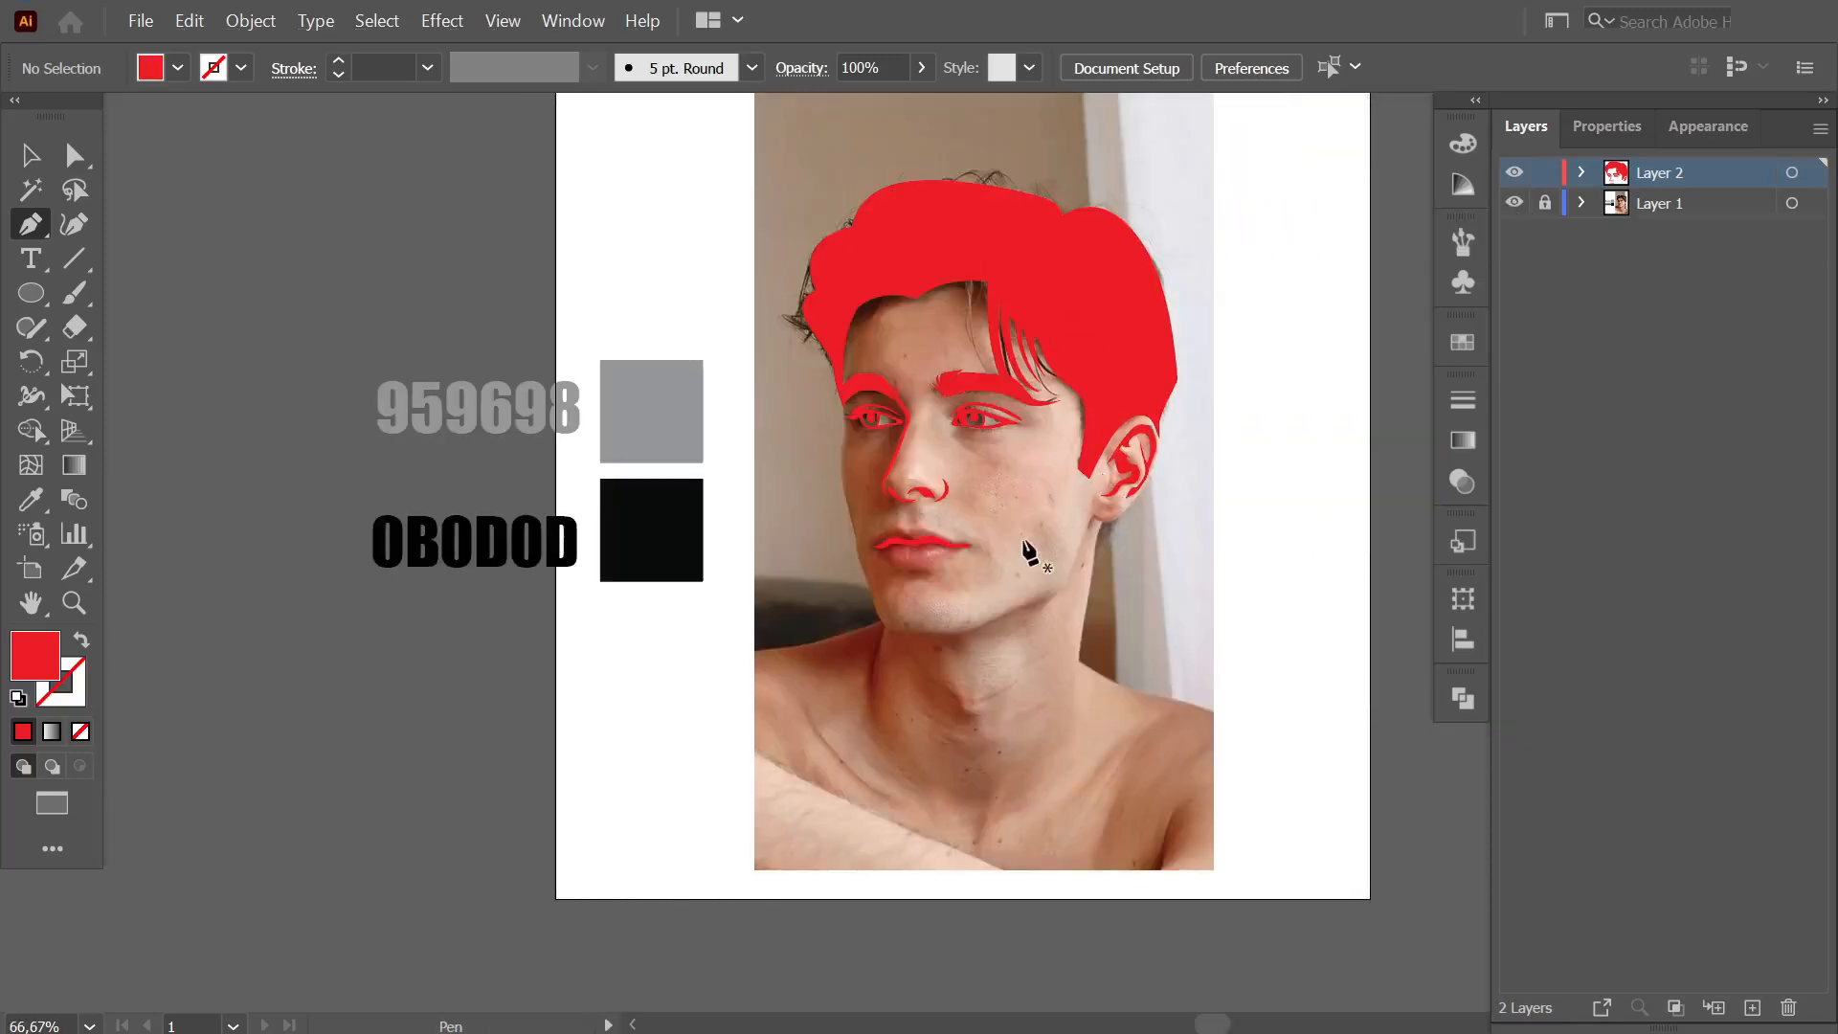
Trace the face contour from the left-hand cheek down around the chin as a thin, tapering, solid red shape.
{"action": "scroll", "coordinate": [879, 574], "scroll_direction": "up", "scroll_amount": 2}
{"action": "left_click_drag", "start_coordinate": [793, 299], "coordinate": [793, 347]}
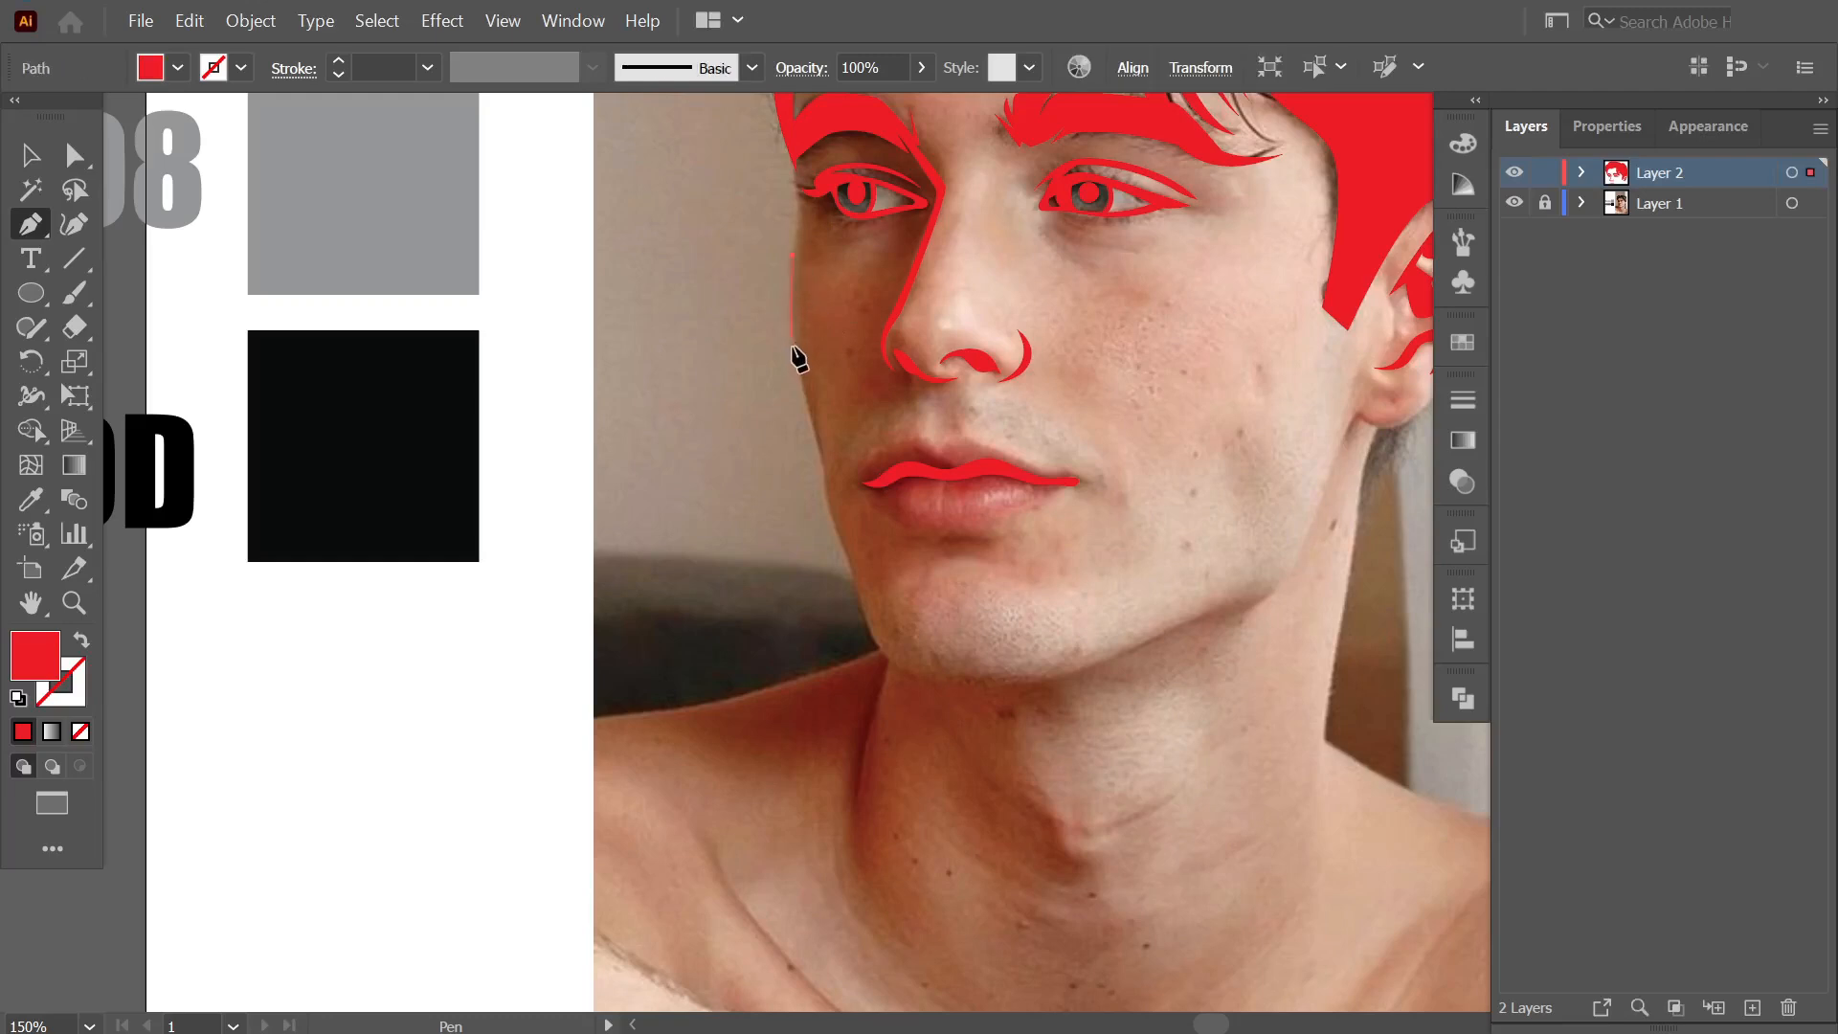
{"action": "left_click", "coordinate": [816, 436]}
{"action": "left_click_drag", "start_coordinate": [948, 676], "coordinate": [1017, 685]}
{"action": "left_click_drag", "start_coordinate": [1182, 618], "coordinate": [1279, 565]}
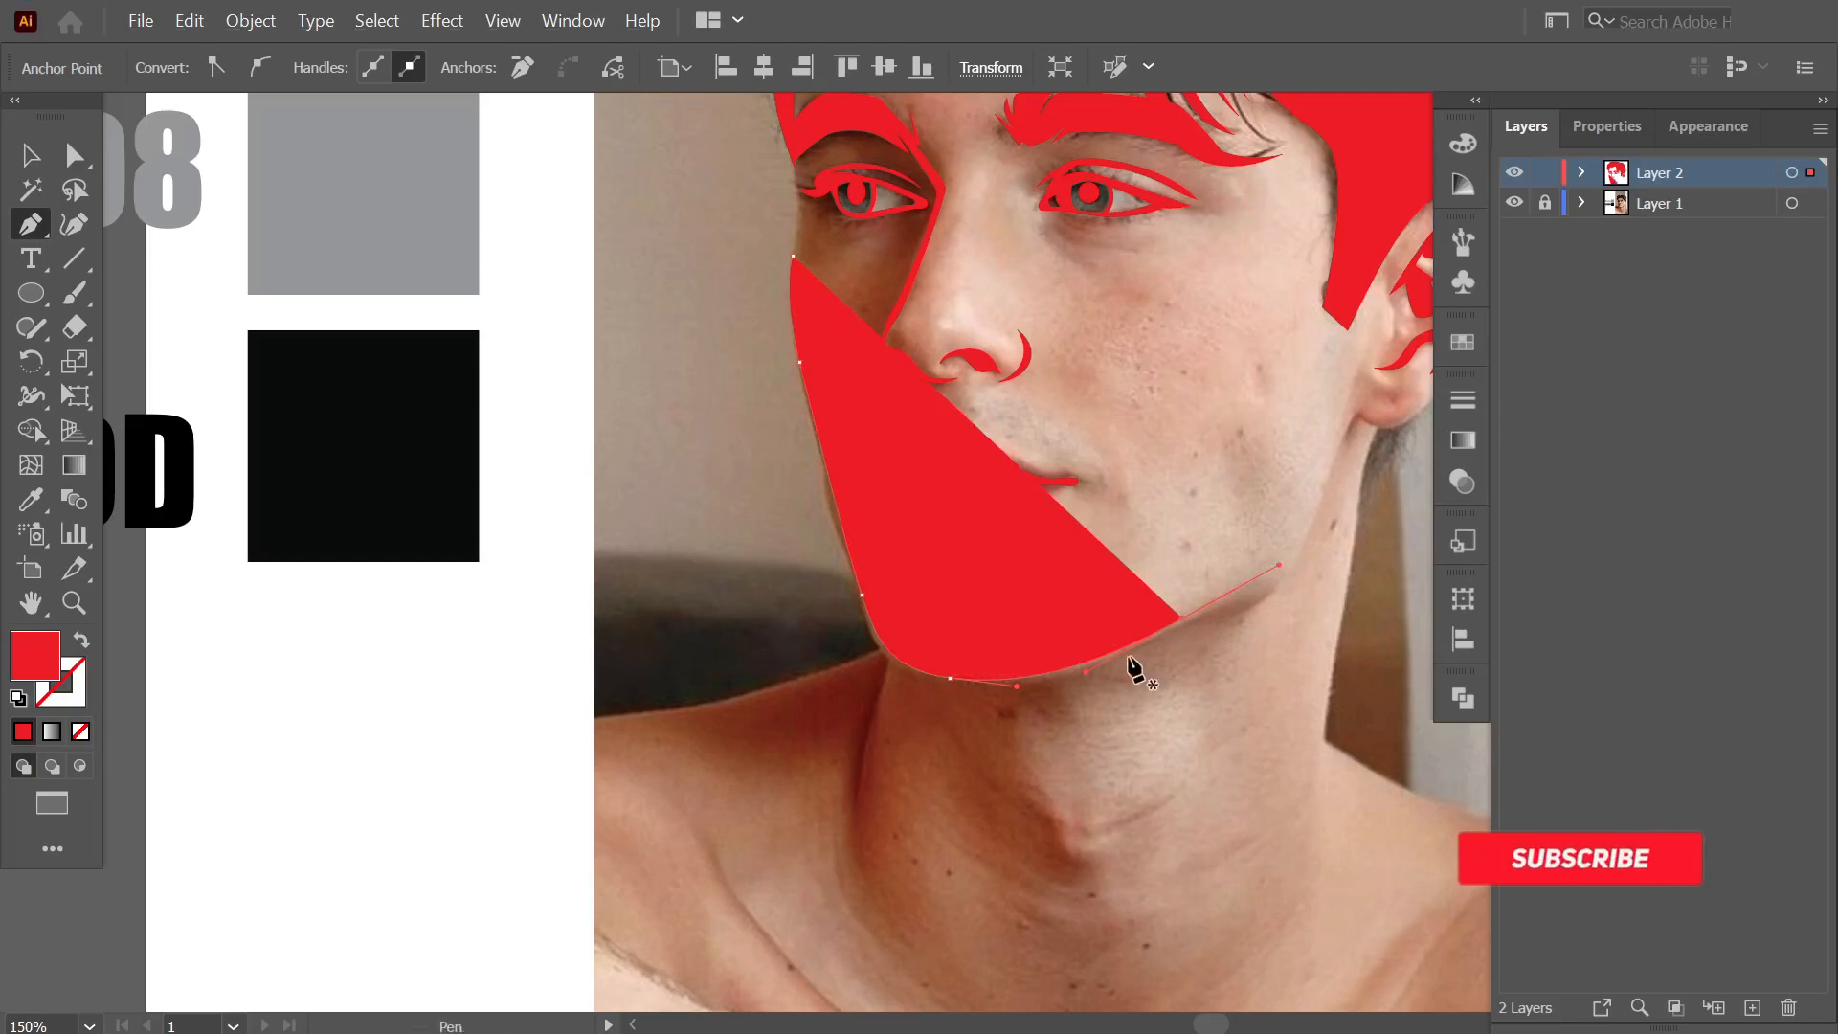
{"action": "key", "text": "shift+x"}
{"action": "left_click_drag", "start_coordinate": [997, 705], "coordinate": [1111, 688]}
{"action": "left_click", "coordinate": [793, 257]}
{"action": "key", "text": "ctrl+shift+a"}
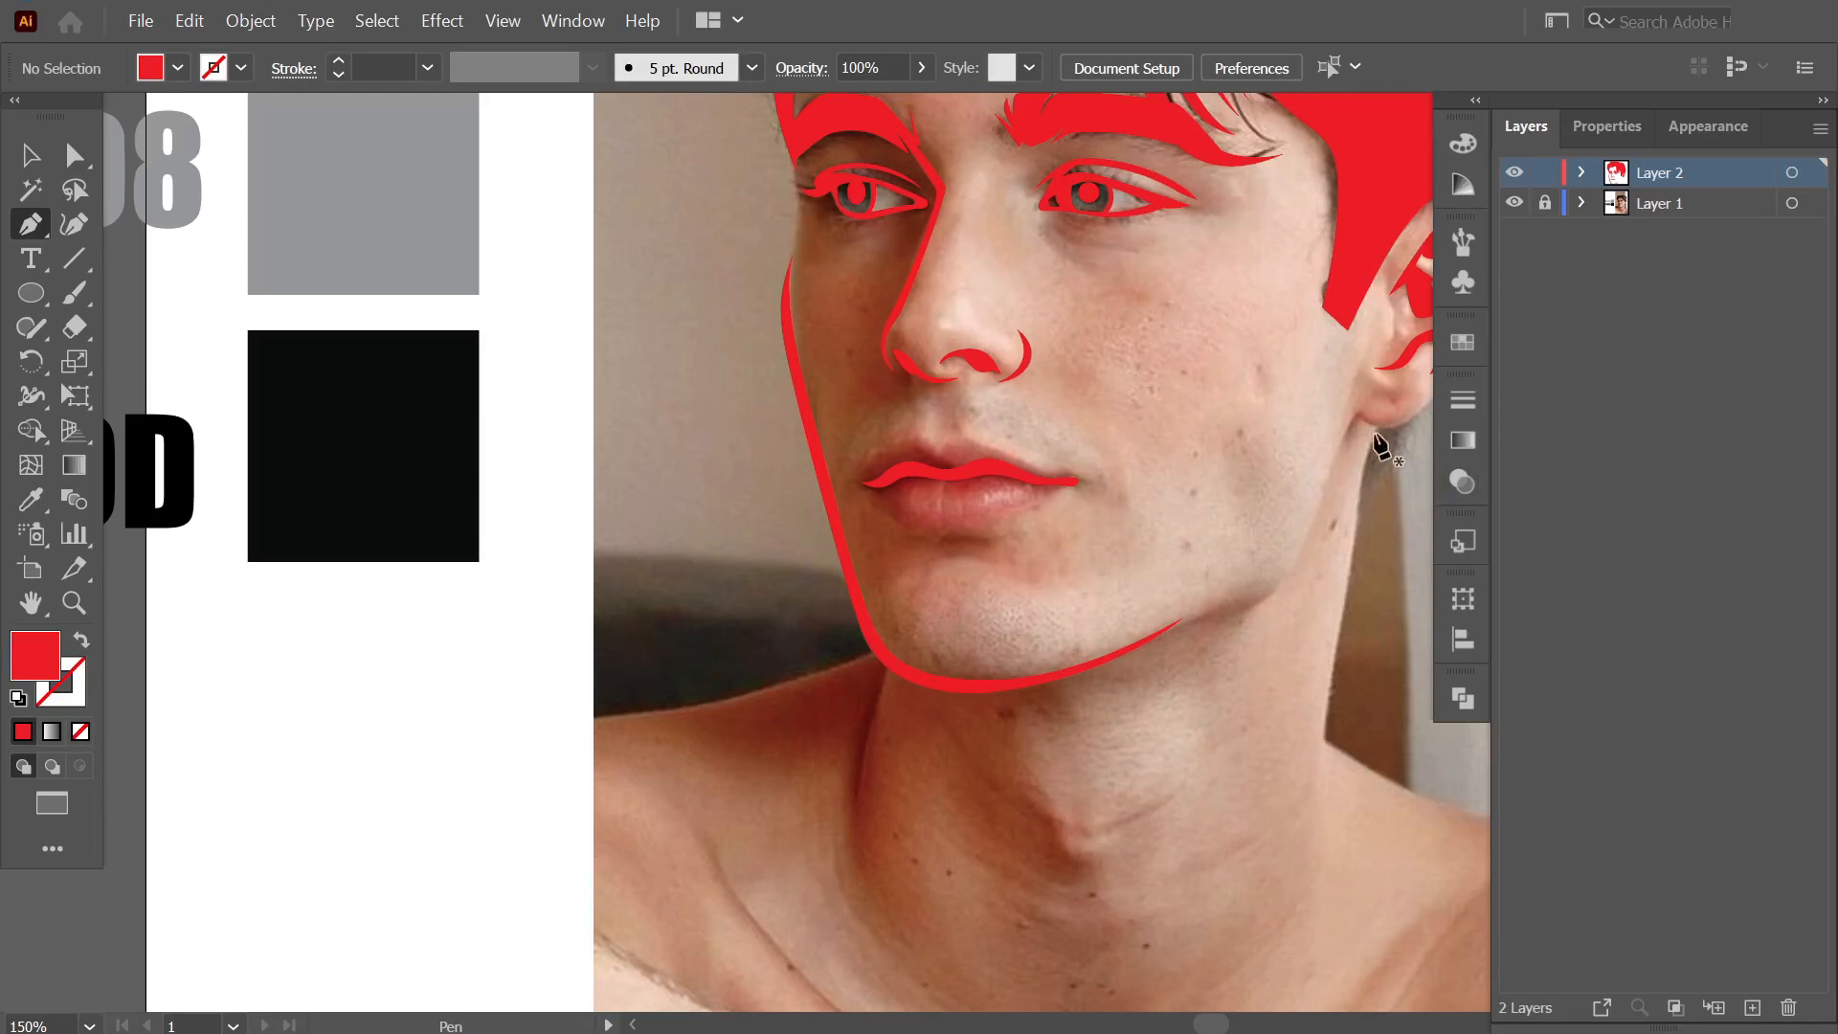
Trace the earlobe's underside and the jaw edge below it as one closed, solid red shape without stroke.
{"action": "left_click_drag", "start_coordinate": [1379, 446], "coordinate": [1303, 461]}
{"action": "left_click", "coordinate": [1286, 457]}
{"action": "left_click", "coordinate": [1198, 626]}
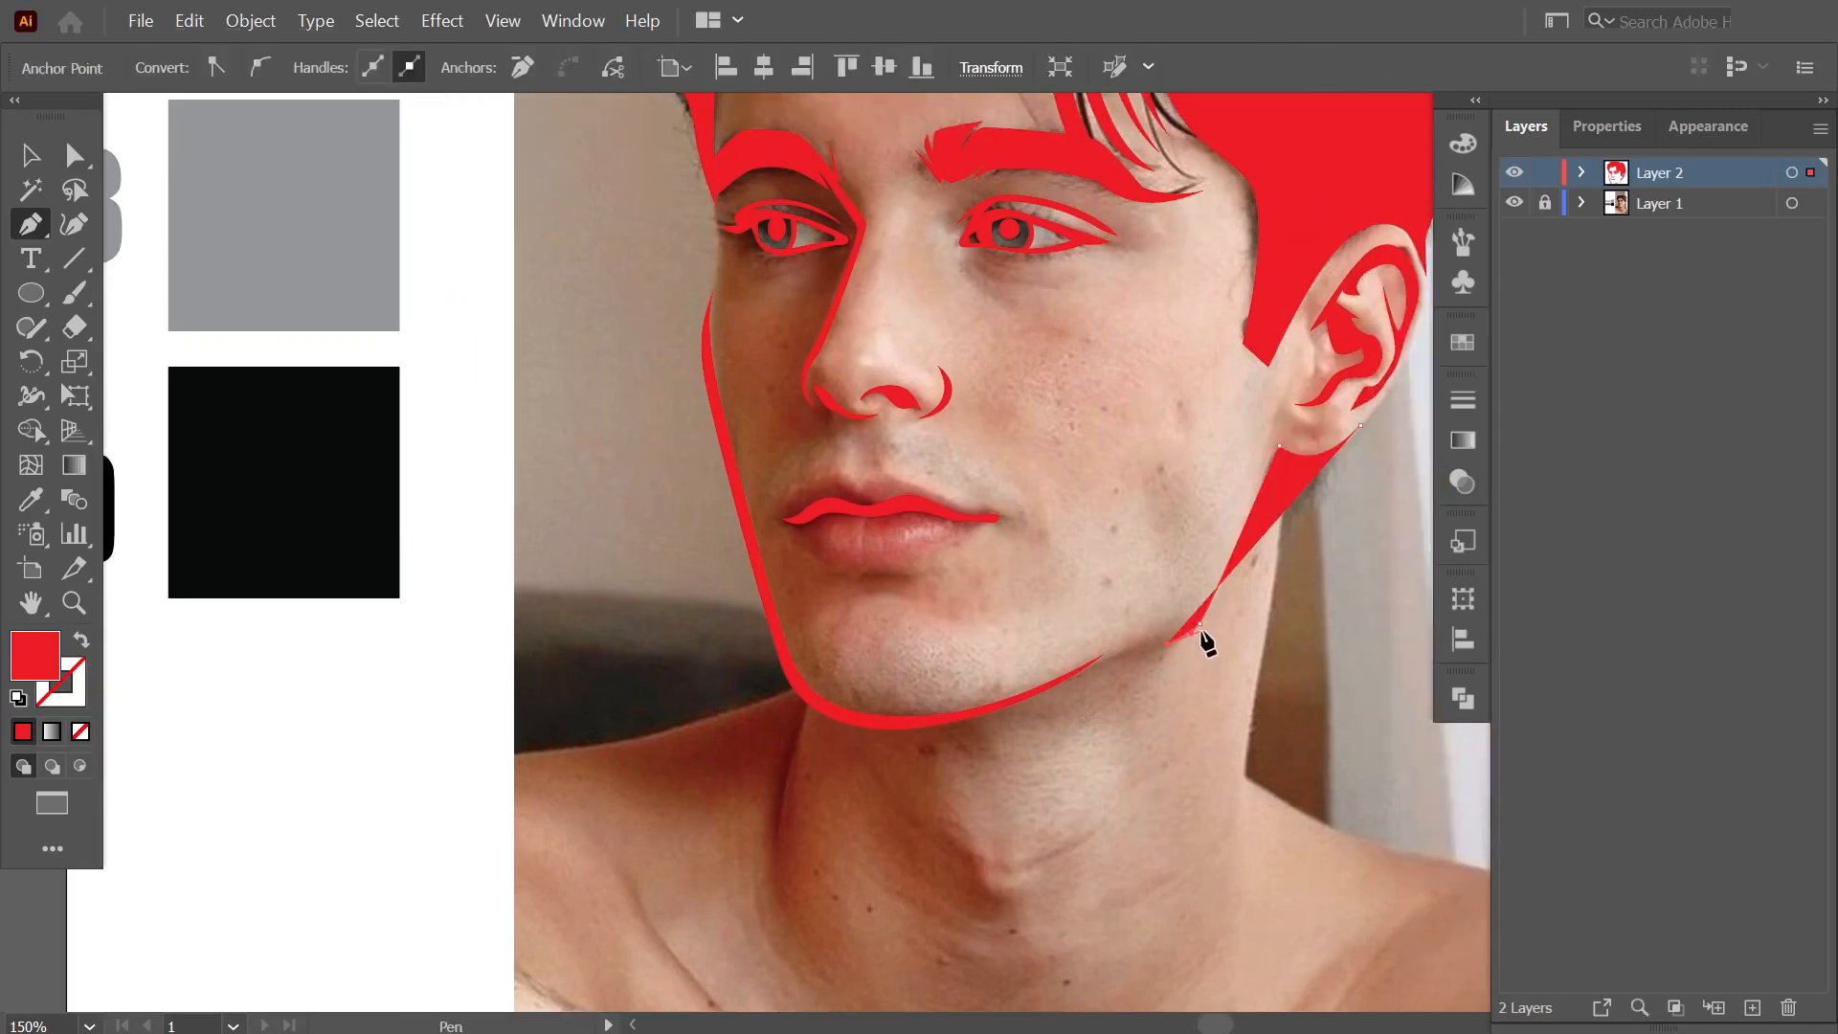
{"action": "key", "text": "shift+x"}
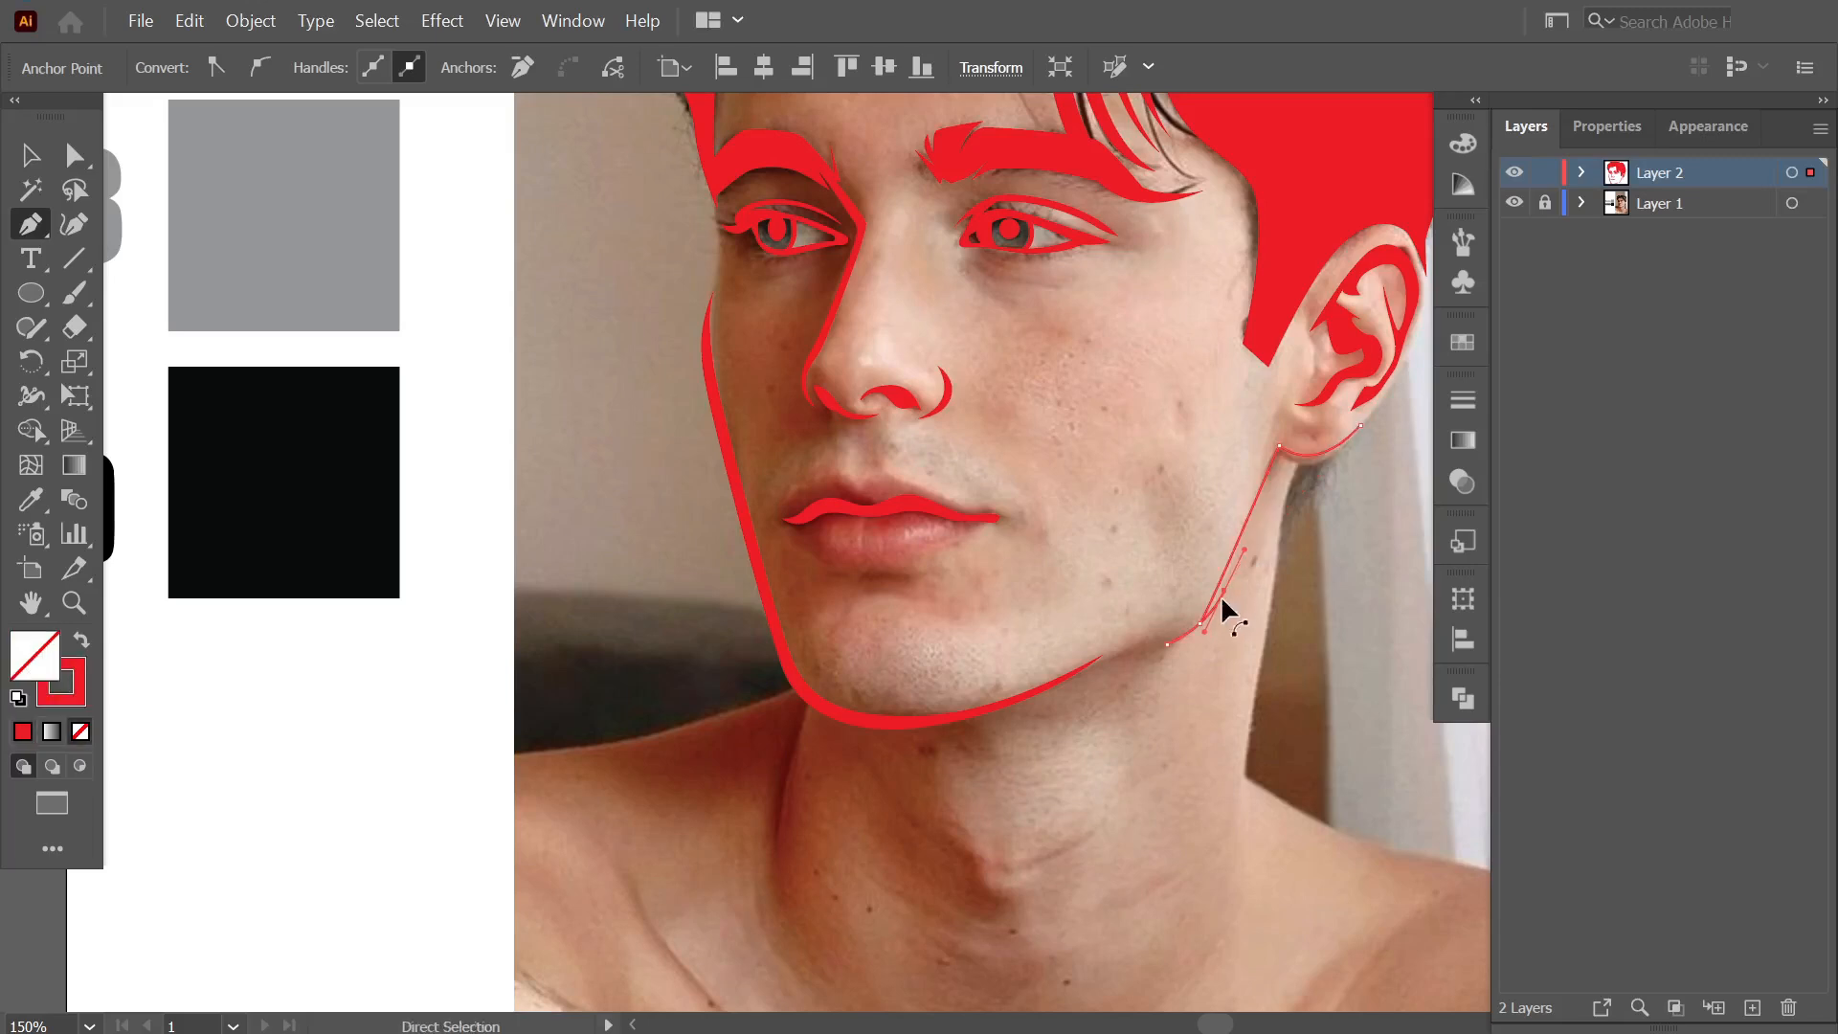
{"action": "left_click", "coordinate": [1280, 473]}
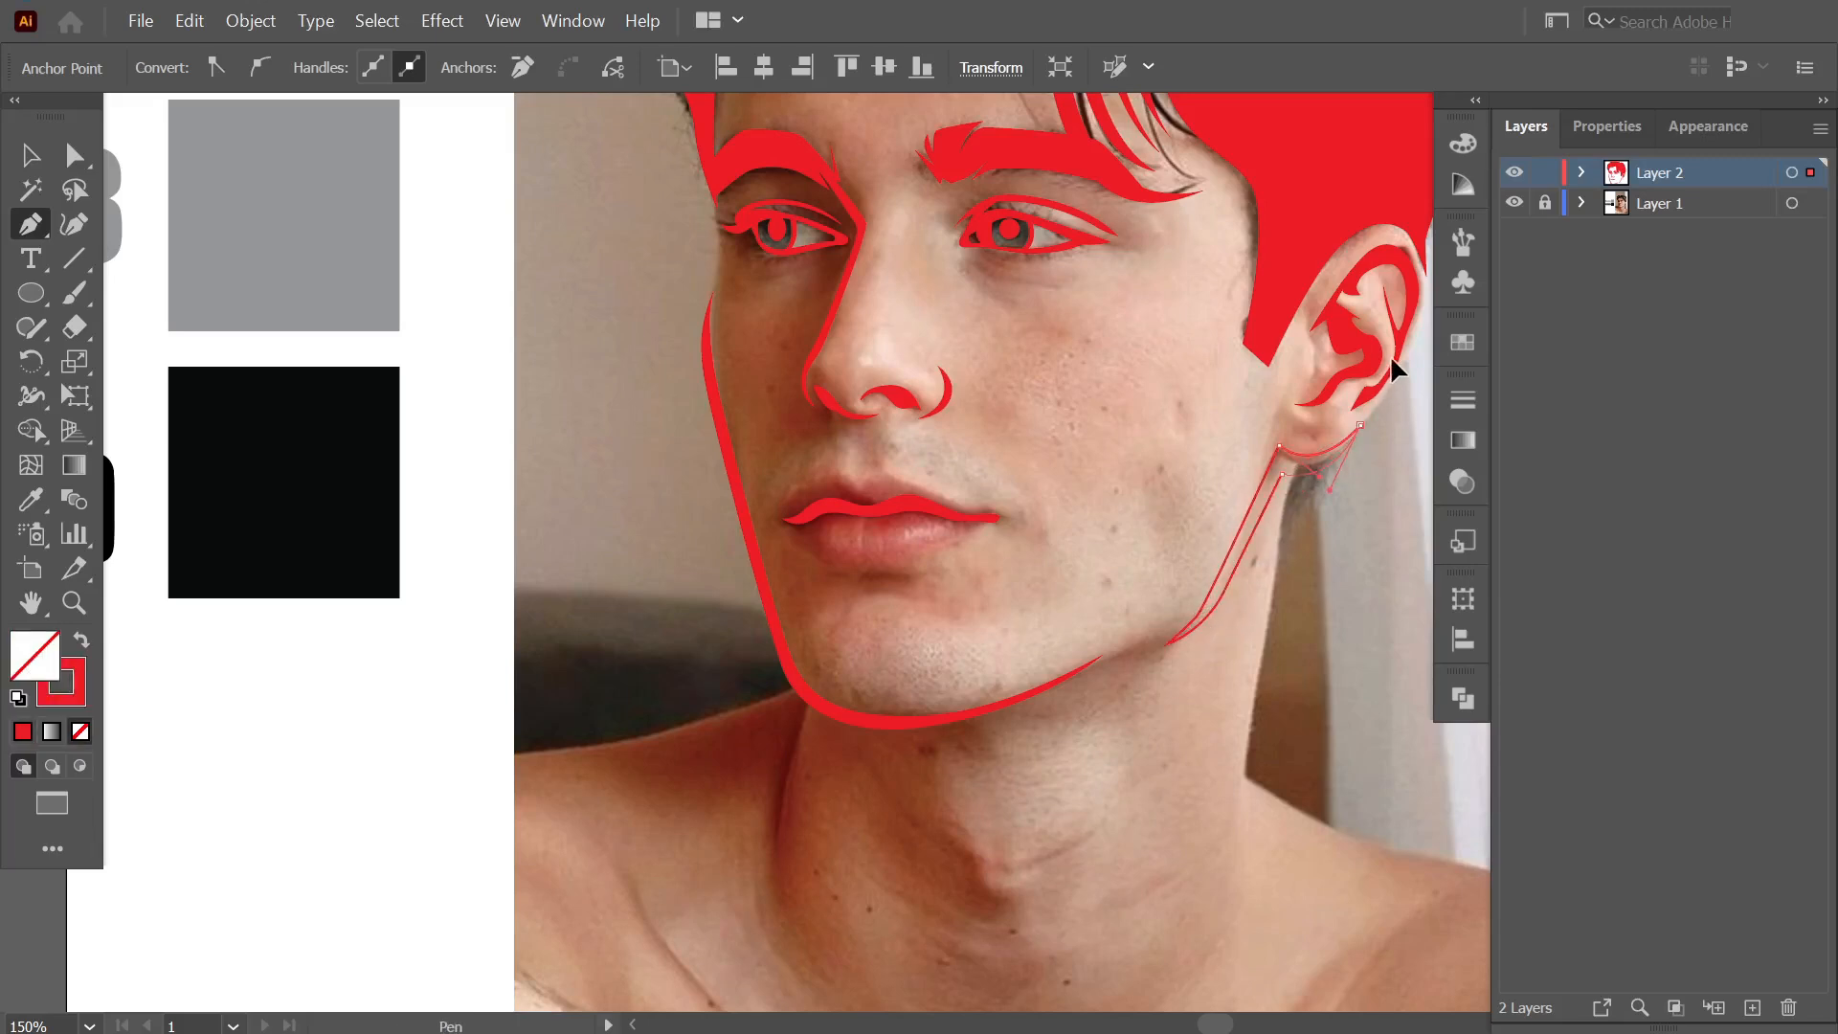
{"action": "left_click", "coordinate": [1279, 469], "text": "ctrl"}
{"action": "left_click", "coordinate": [1279, 447], "text": "ctrl"}
{"action": "left_click_drag", "start_coordinate": [1360, 422], "coordinate": [1359, 412]}
{"action": "key", "text": "shift+x"}
{"action": "left_click", "coordinate": [1346, 492], "text": "ctrl"}
Hide the photo on Layer 1 to examine the traced face with its jaw contour, and show it again.
{"action": "left_click", "coordinate": [1515, 203]}
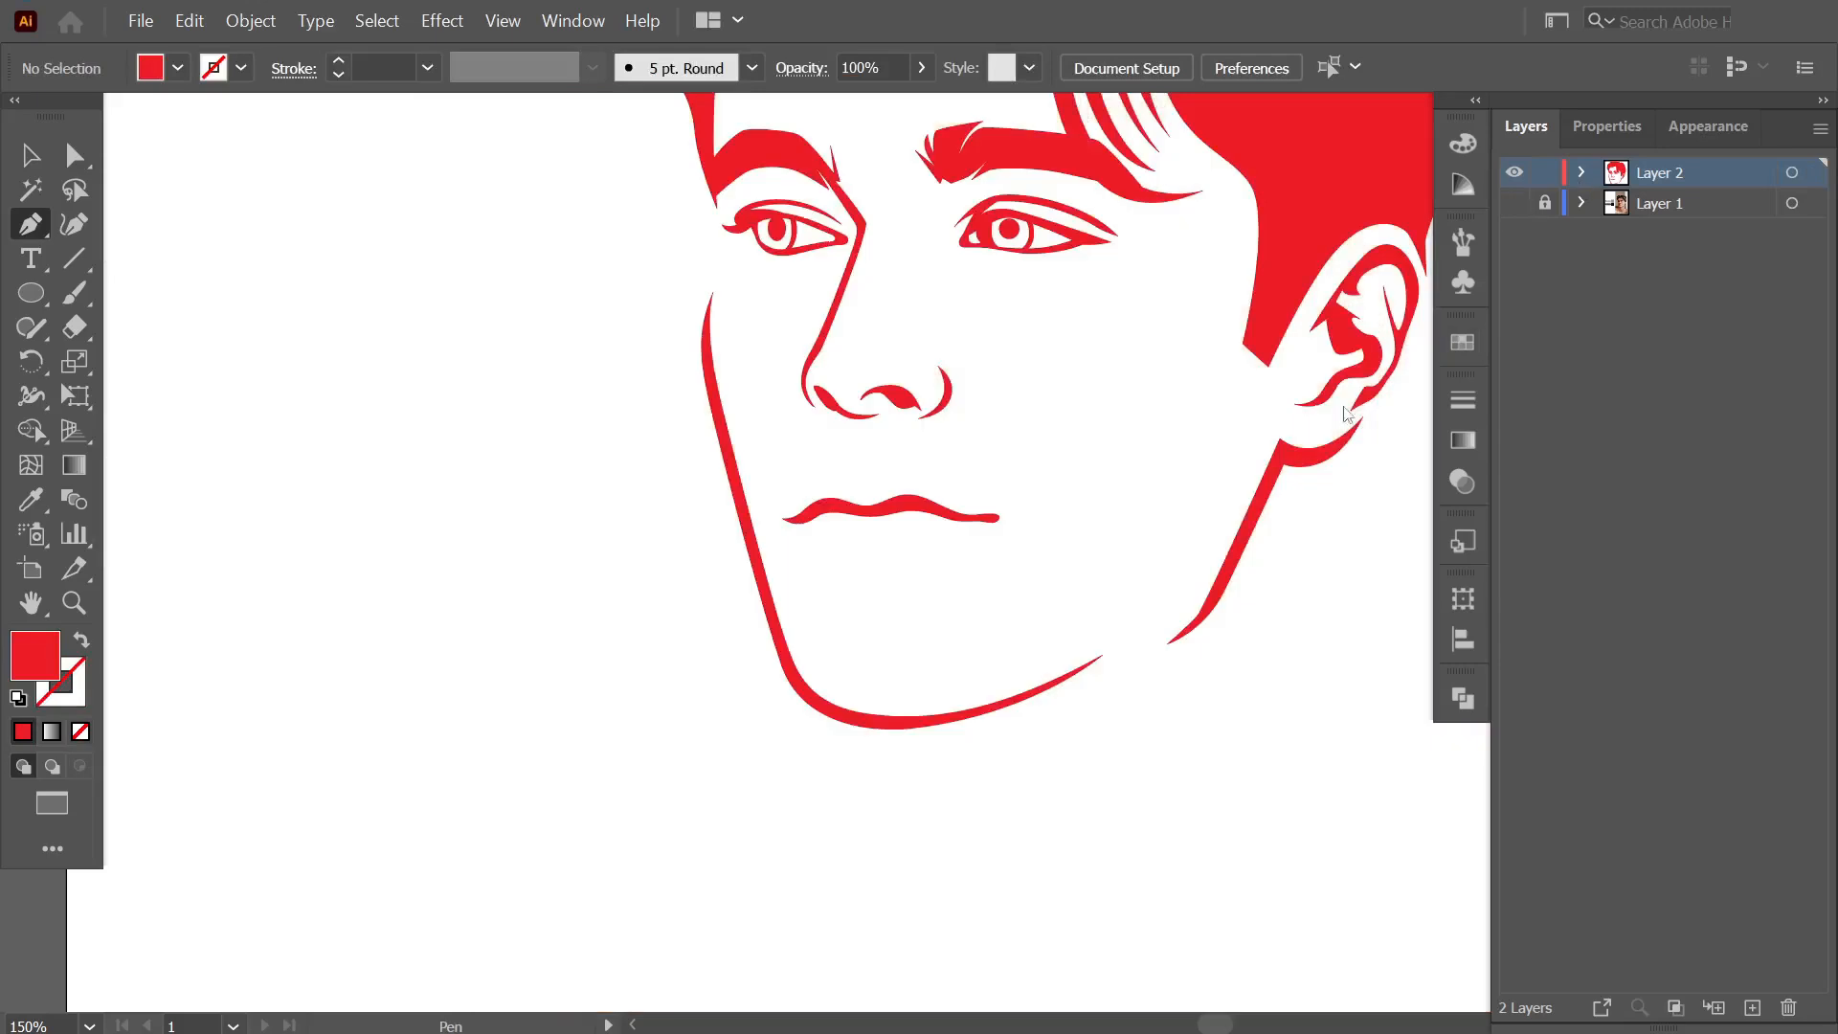
{"action": "scroll", "coordinate": [1091, 708], "scroll_direction": "up", "scroll_amount": 3}
{"action": "scroll", "coordinate": [1092, 708], "scroll_direction": "down", "scroll_amount": 4}
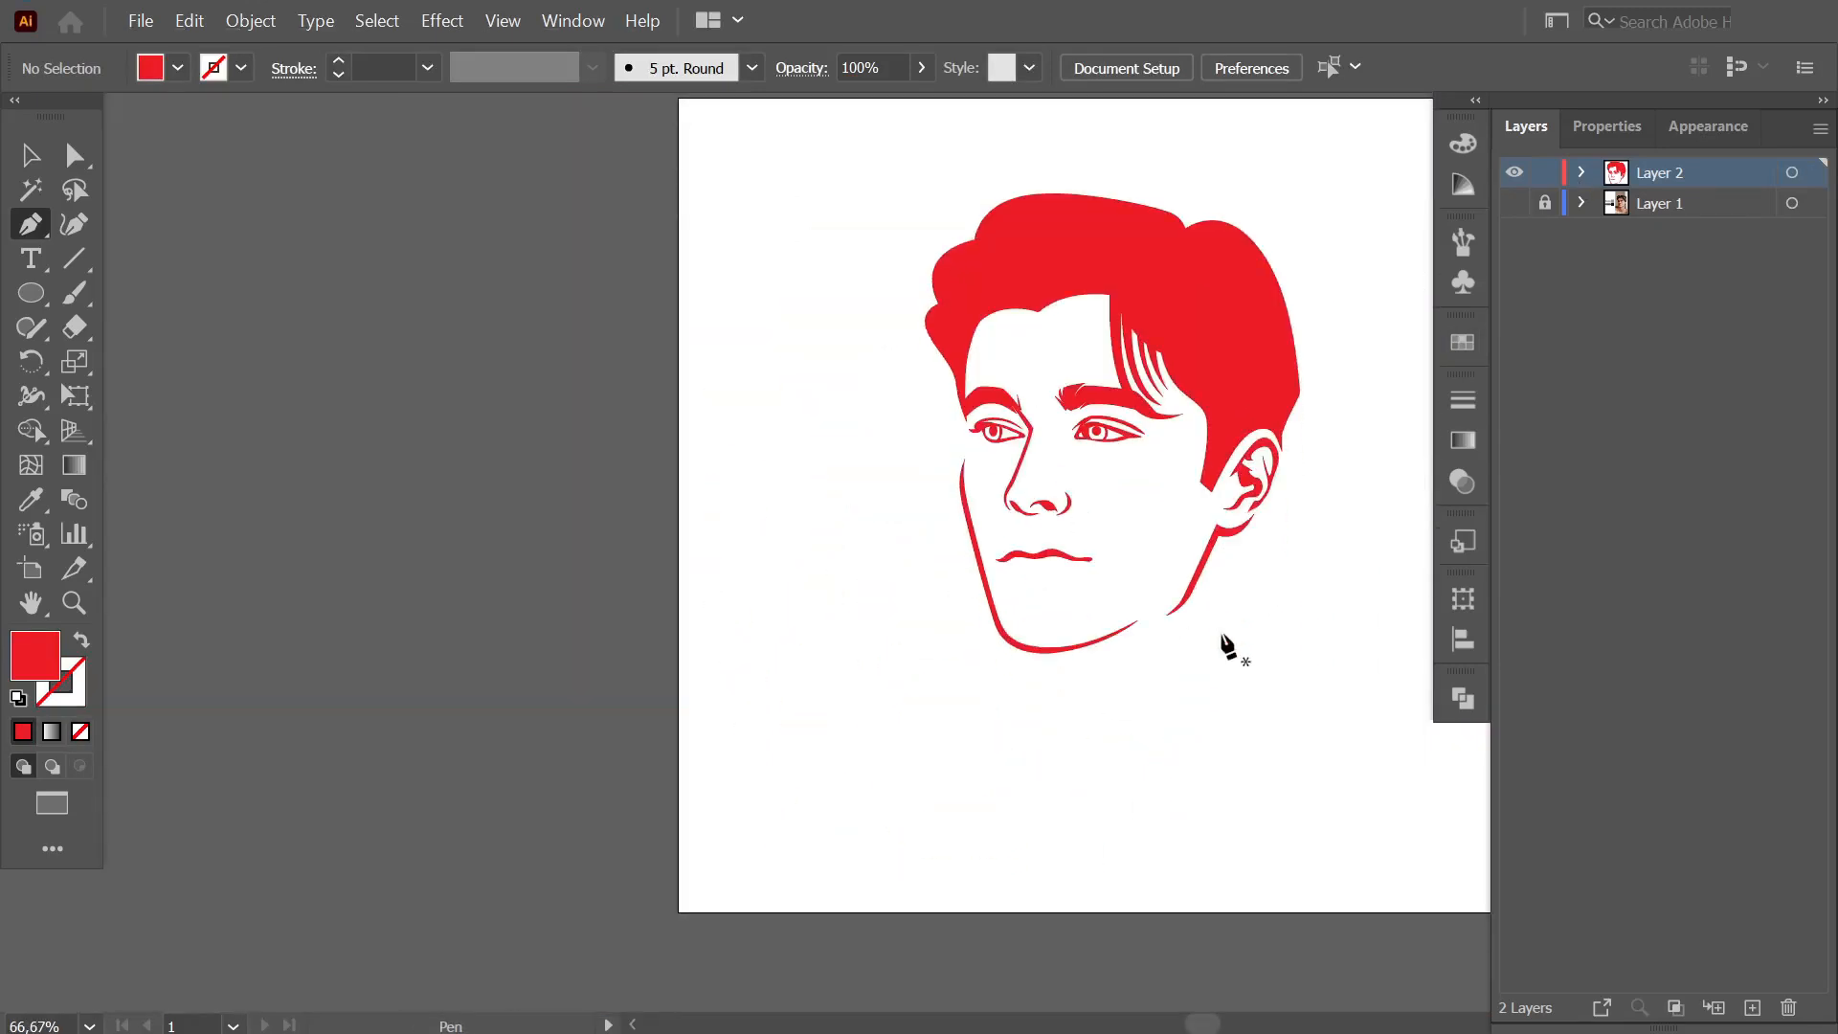
{"action": "left_click", "coordinate": [1515, 203]}
Trace the outer edge of the upper lip from the left-hand mouth corner over the cupid's bow towards the right-hand corner.
{"action": "scroll", "coordinate": [958, 369], "scroll_direction": "up", "scroll_amount": 5}
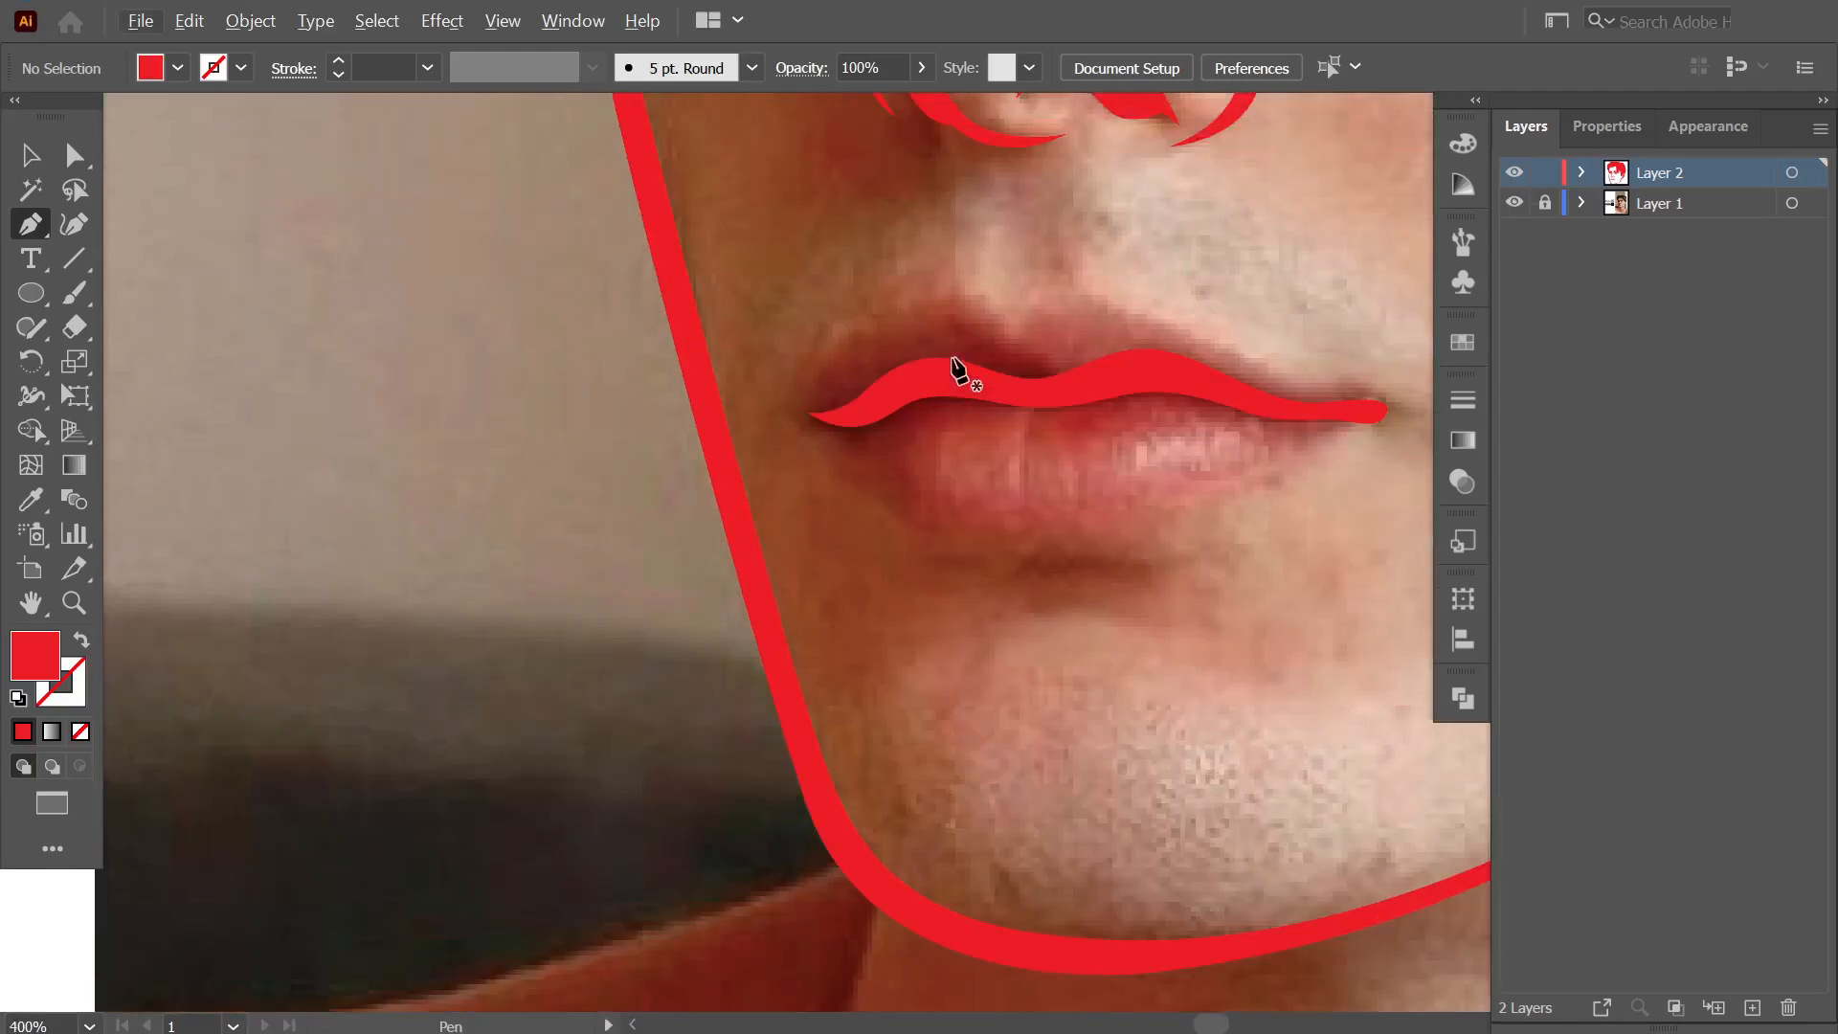
{"action": "scroll", "coordinate": [957, 368], "scroll_direction": "up", "scroll_amount": 1}
{"action": "left_click", "coordinate": [762, 450]}
{"action": "left_click", "coordinate": [714, 443]}
{"action": "left_click_drag", "start_coordinate": [762, 350], "coordinate": [821, 294]}
{"action": "left_click", "coordinate": [1032, 303]}
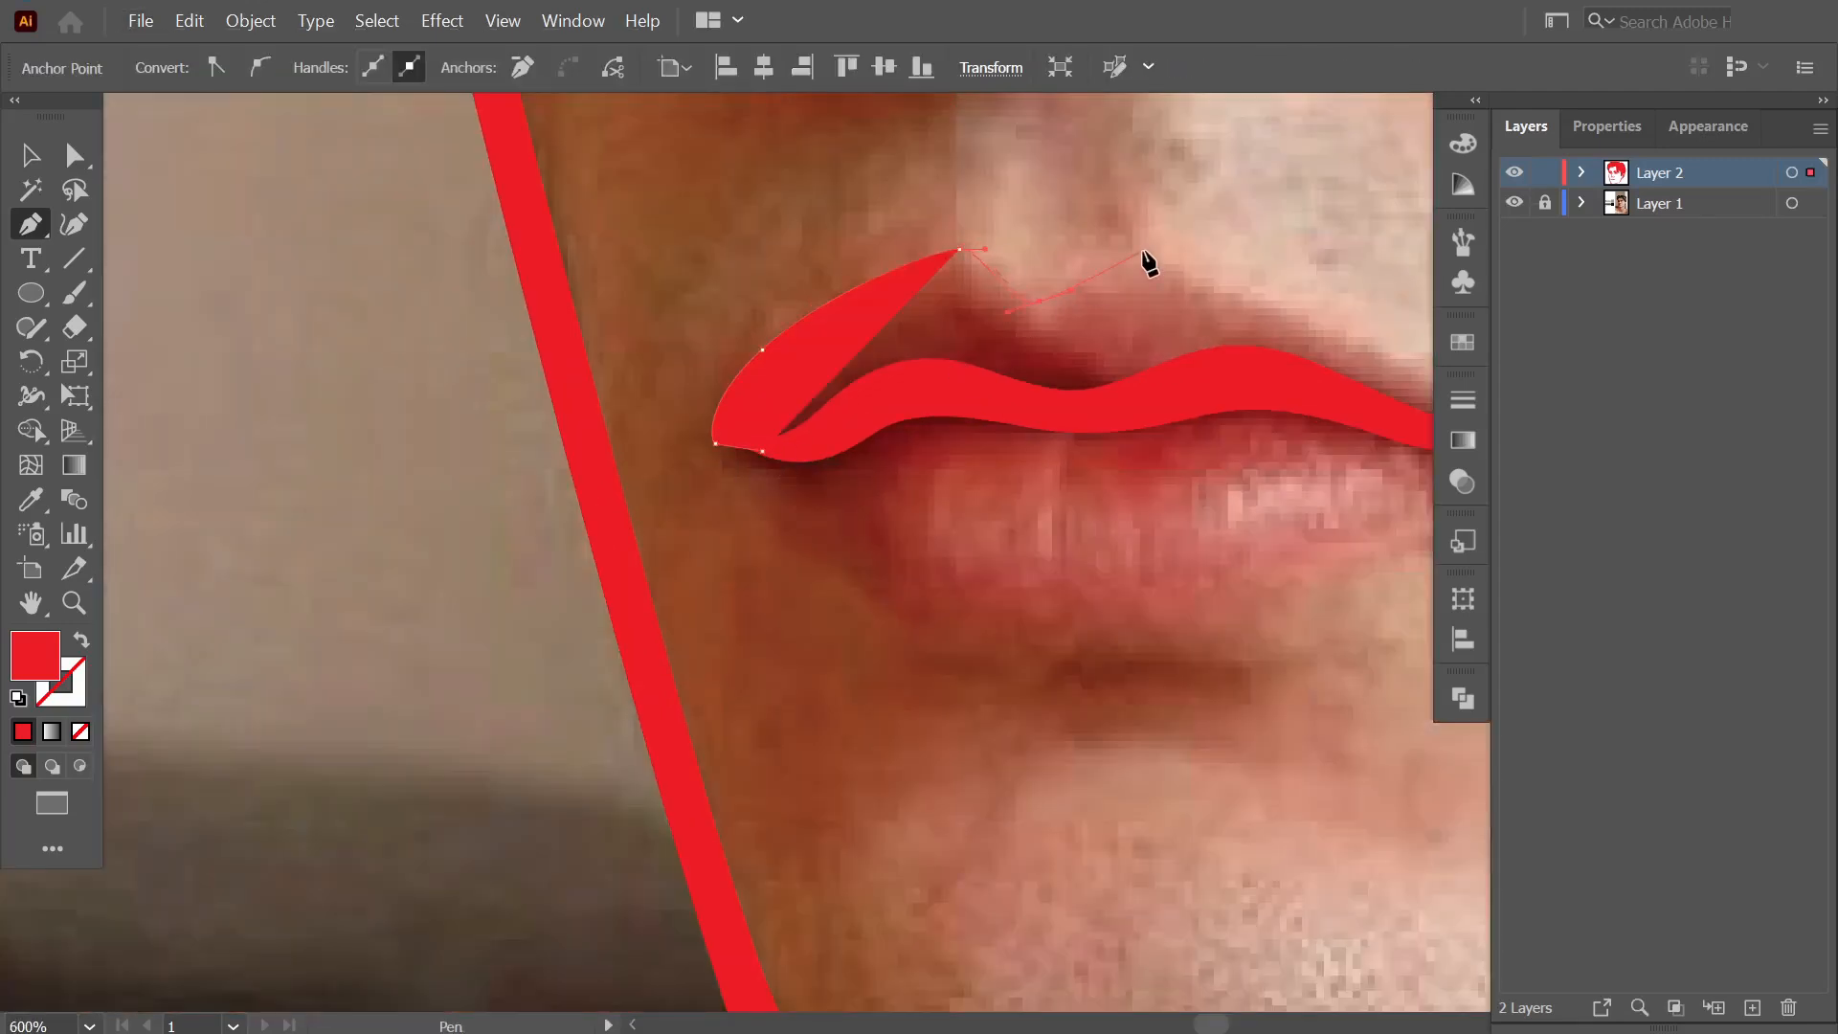
{"action": "left_click", "coordinate": [1139, 251]}
{"action": "scroll", "coordinate": [1059, 341], "scroll_direction": "right", "scroll_amount": 5}
{"action": "left_click_drag", "start_coordinate": [1111, 383], "coordinate": [1168, 417]}
Trace the upper lip outline's inner edge back to the left-hand corner, closing it as a thin, solid red shape.
{"action": "key", "text": "shift+x"}
{"action": "left_click_drag", "start_coordinate": [1295, 466], "coordinate": [1213, 429]}
{"action": "left_click_drag", "start_coordinate": [829, 292], "coordinate": [795, 300]}
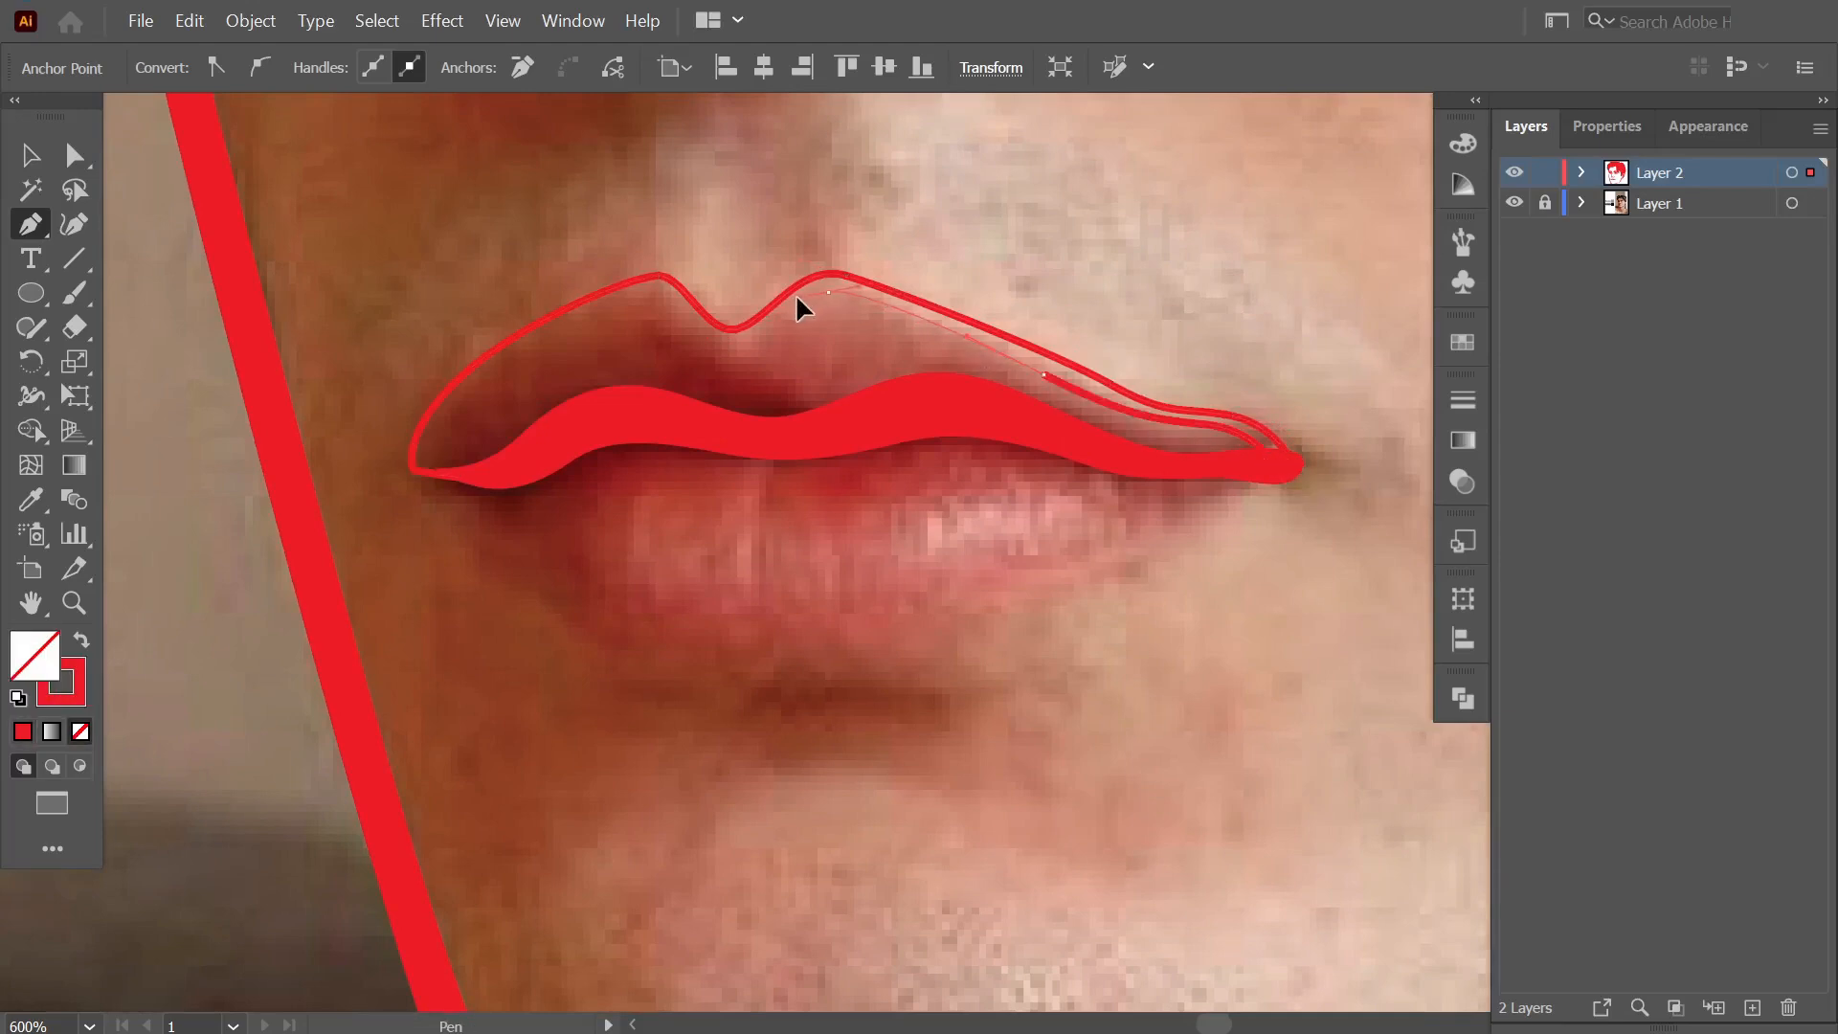
{"action": "left_click", "coordinate": [735, 354]}
{"action": "left_click_drag", "start_coordinate": [643, 304], "coordinate": [610, 308]}
{"action": "left_click", "coordinate": [463, 378]}
{"action": "mouse_move", "coordinate": [415, 470]}
{"action": "left_mouse_down"}
{"action": "mouse_move", "coordinate": [534, 484]}
{"action": "mouse_move", "coordinate": [480, 480]}
{"action": "mouse_move", "coordinate": [537, 517]}
{"action": "left_mouse_up"}
{"action": "key", "text": "shift+x"}
{"action": "key", "text": "ctrl+shift+a"}
Trace the lower lip's bottom edge as a thin, curved, solid red shape tapering at both ends.
{"action": "scroll", "coordinate": [933, 613], "scroll_direction": "down", "scroll_amount": 1}
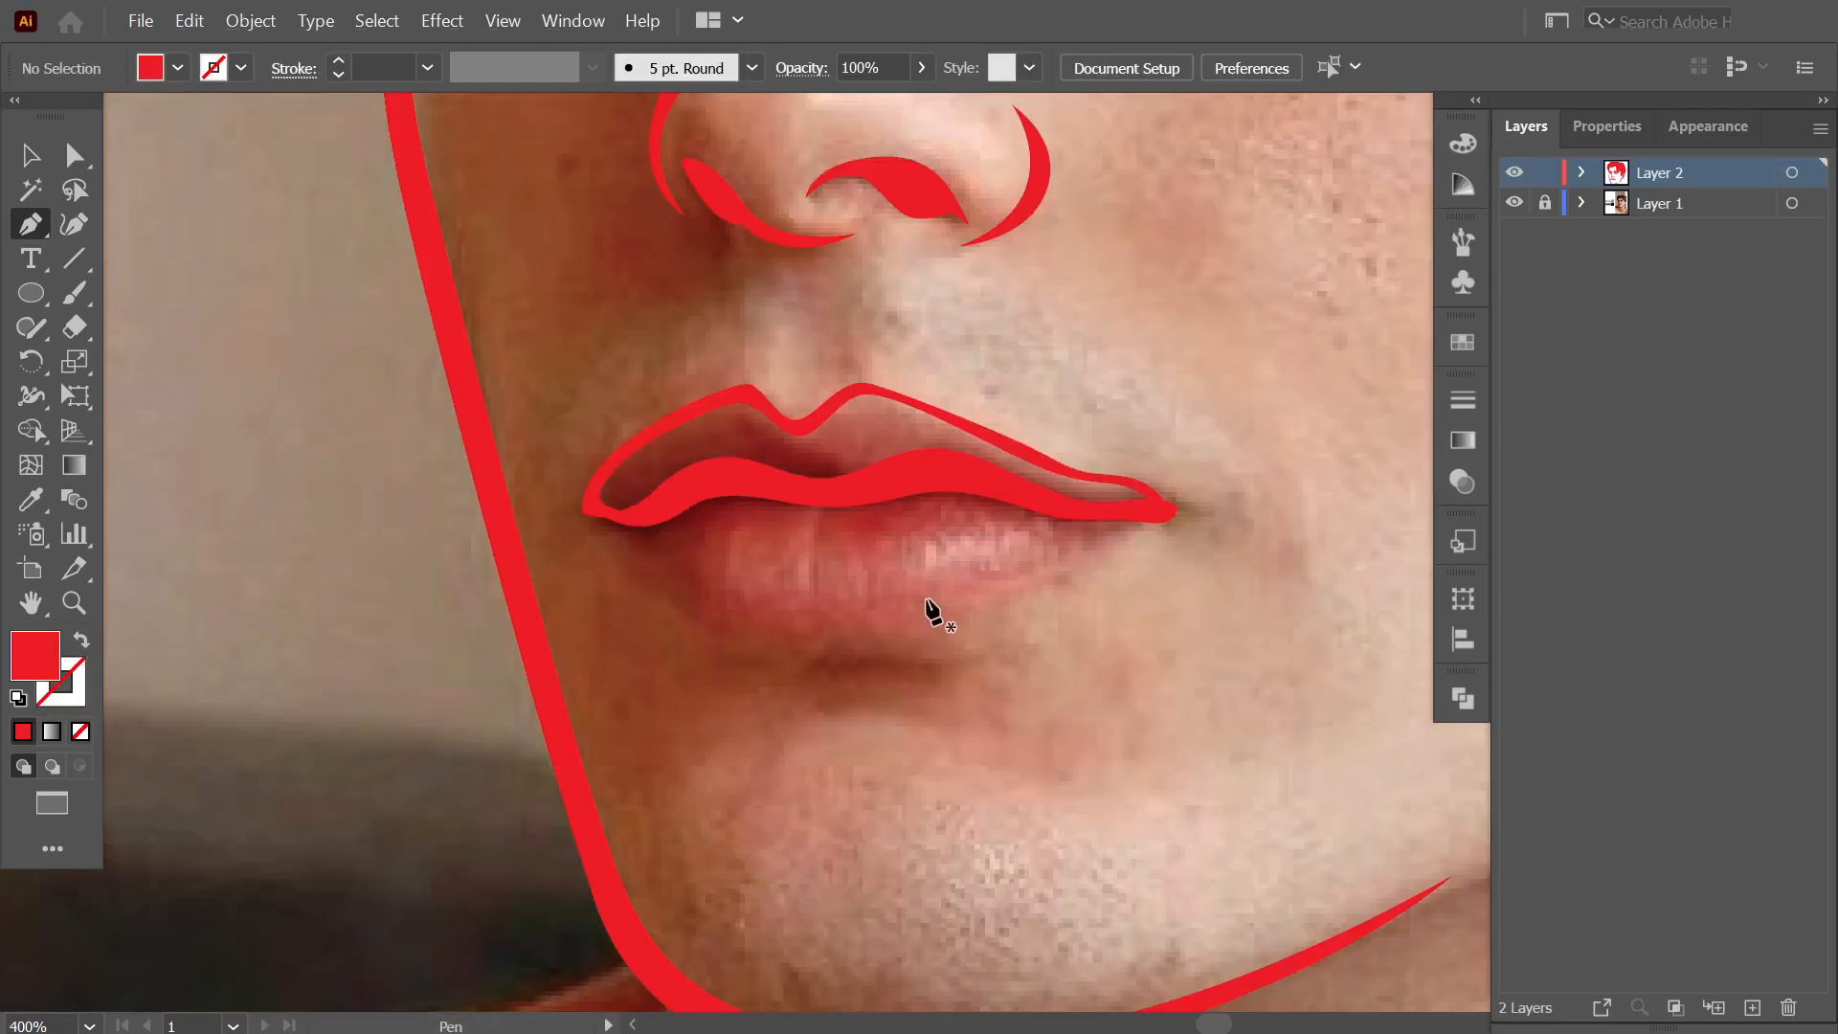
{"action": "left_click", "coordinate": [1020, 584]}
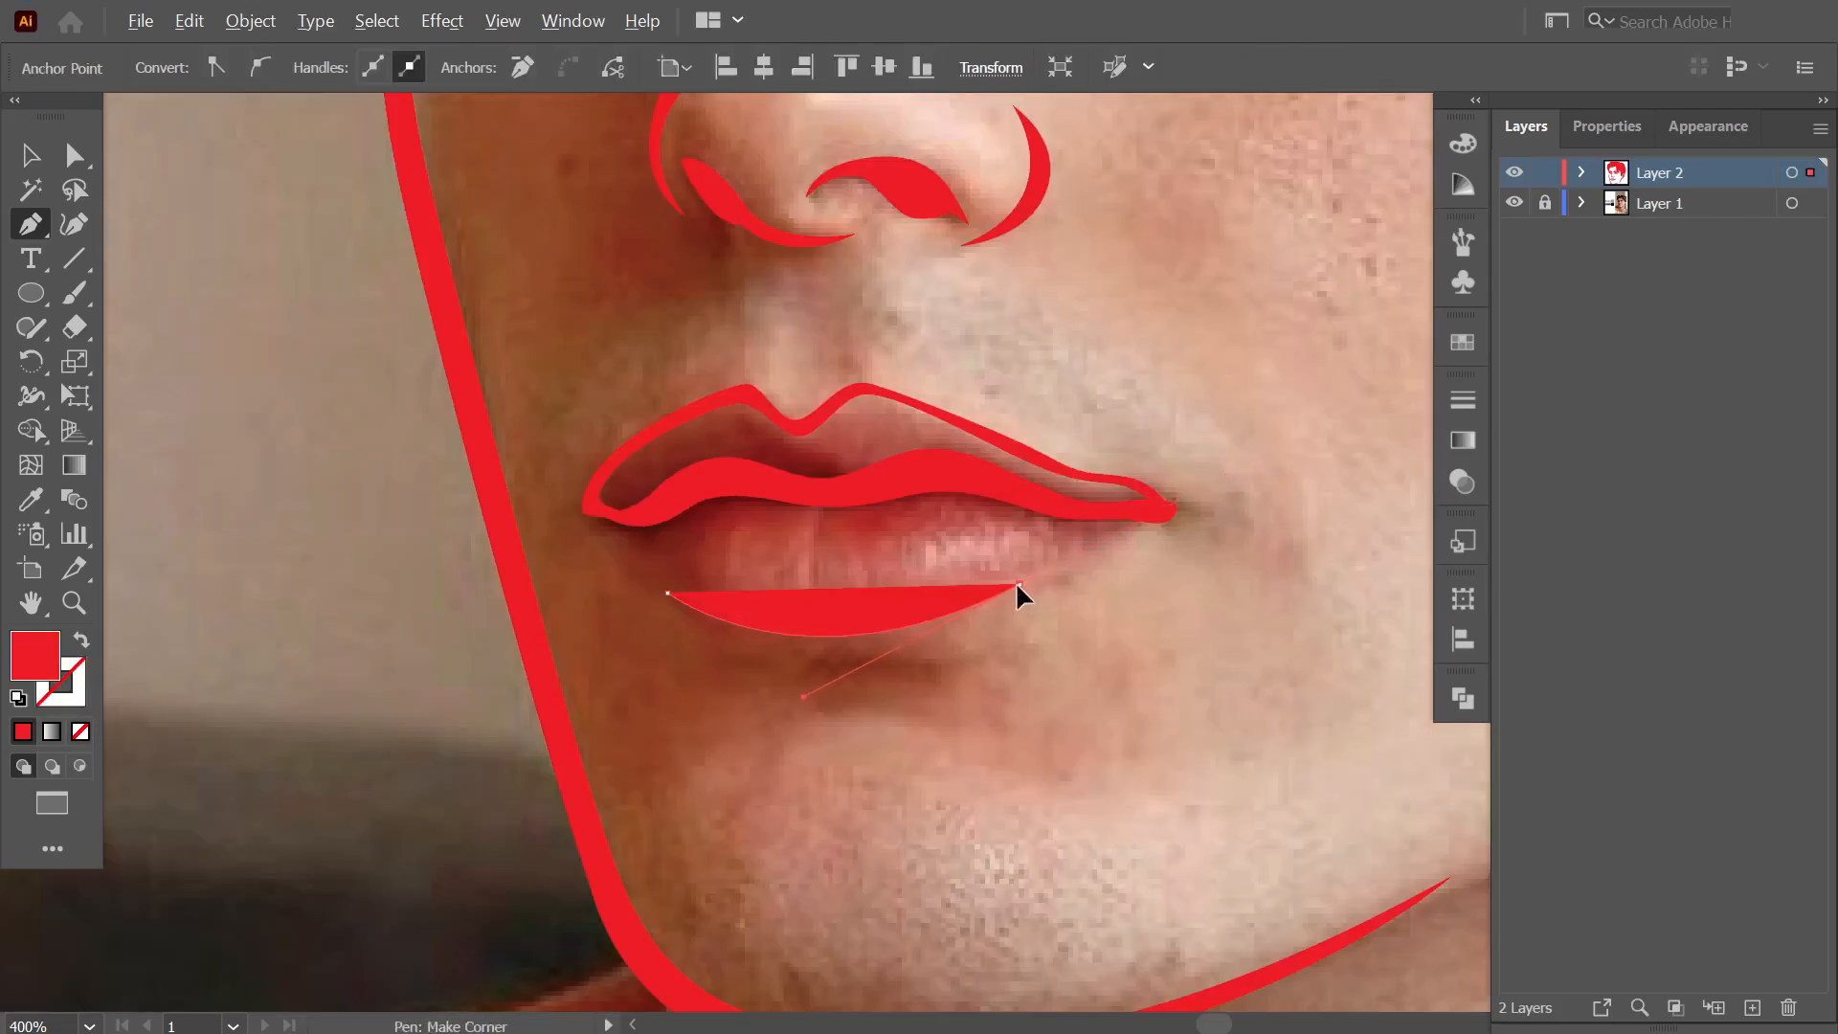
{"action": "left_click_drag", "start_coordinate": [829, 657], "coordinate": [843, 656]}
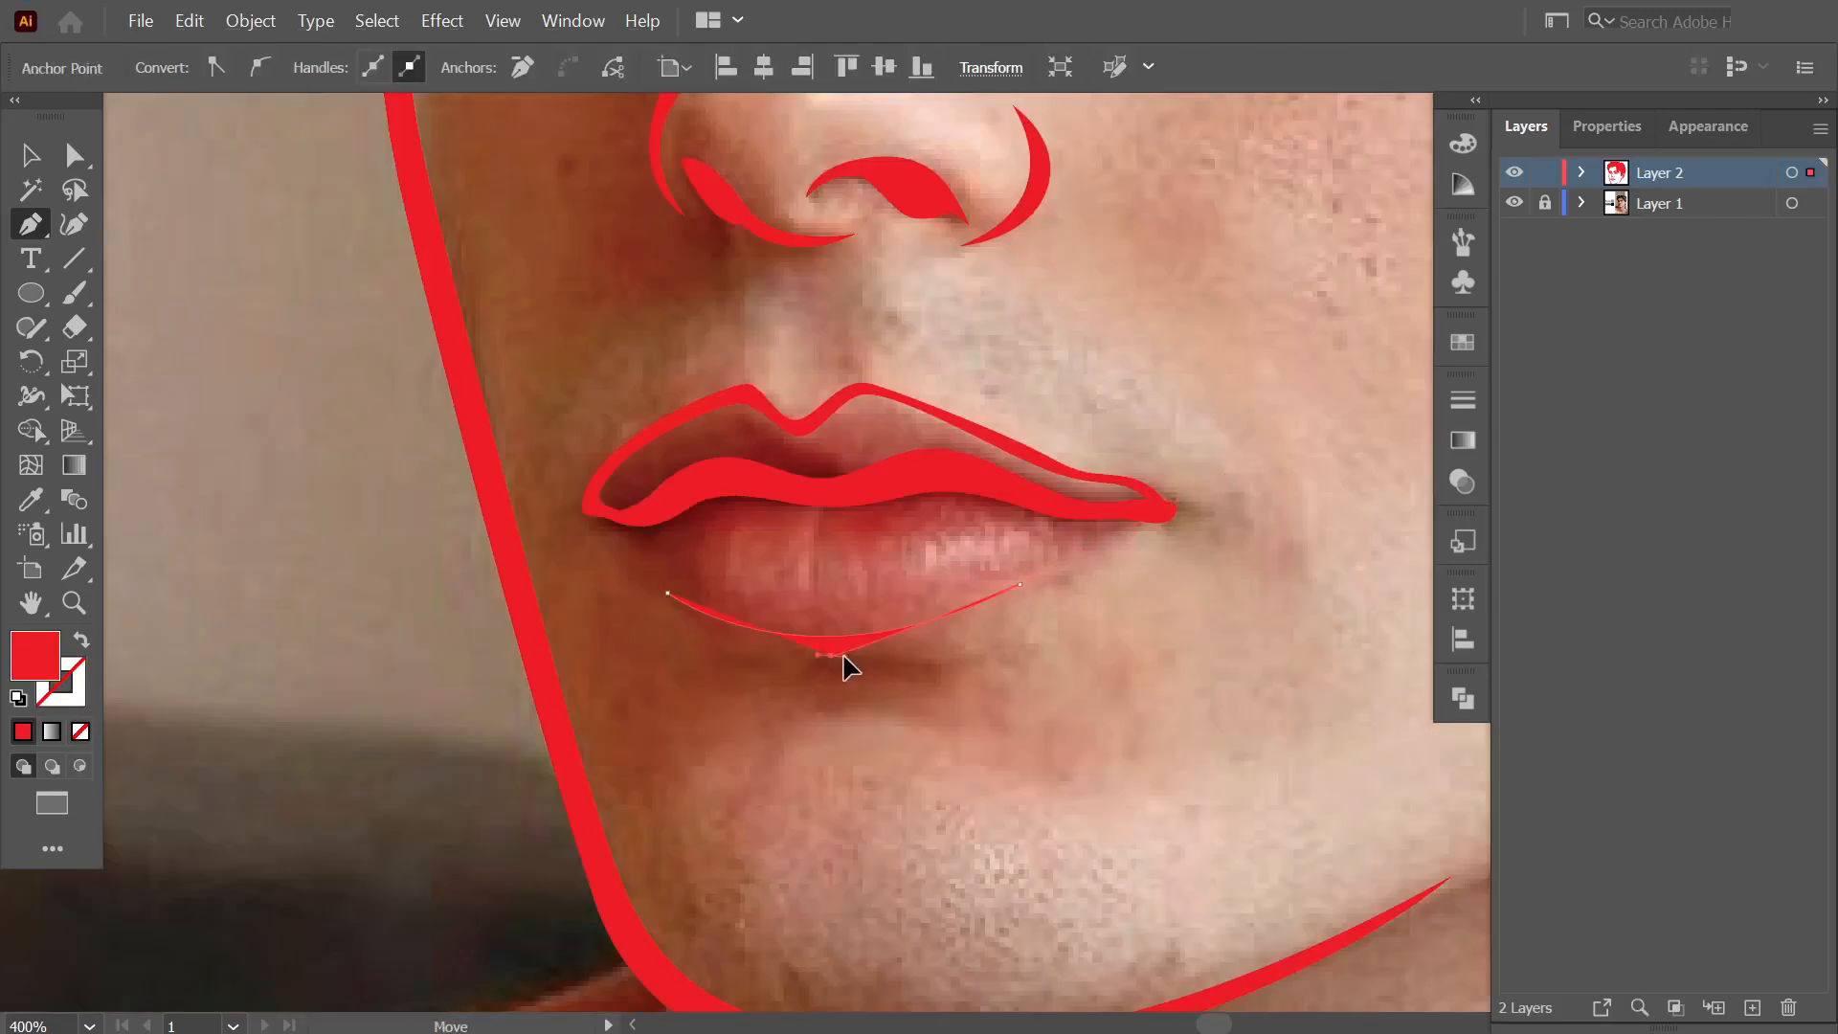
{"action": "left_click_drag", "start_coordinate": [667, 592], "coordinate": [624, 563]}
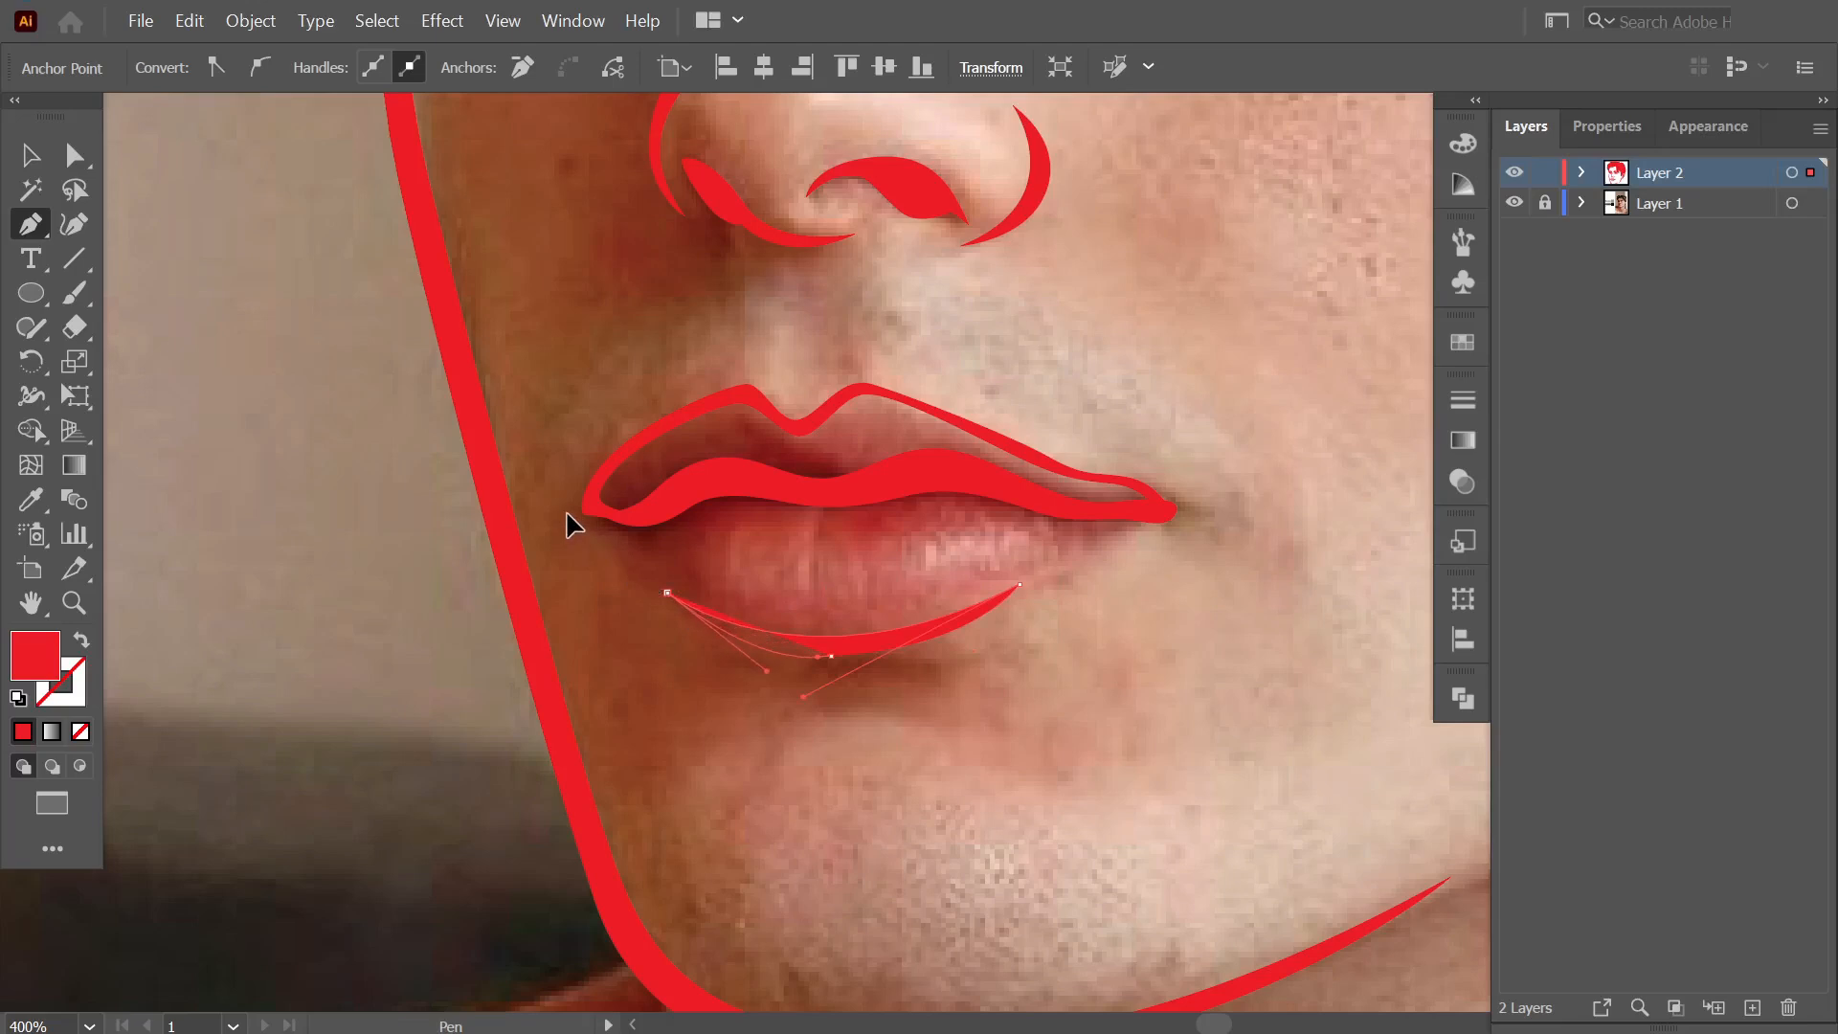
Thicken the middle of the lower lip's curved shape by lowering its bottom anchor point.
{"action": "left_click_drag", "start_coordinate": [829, 661], "coordinate": [831, 669]}
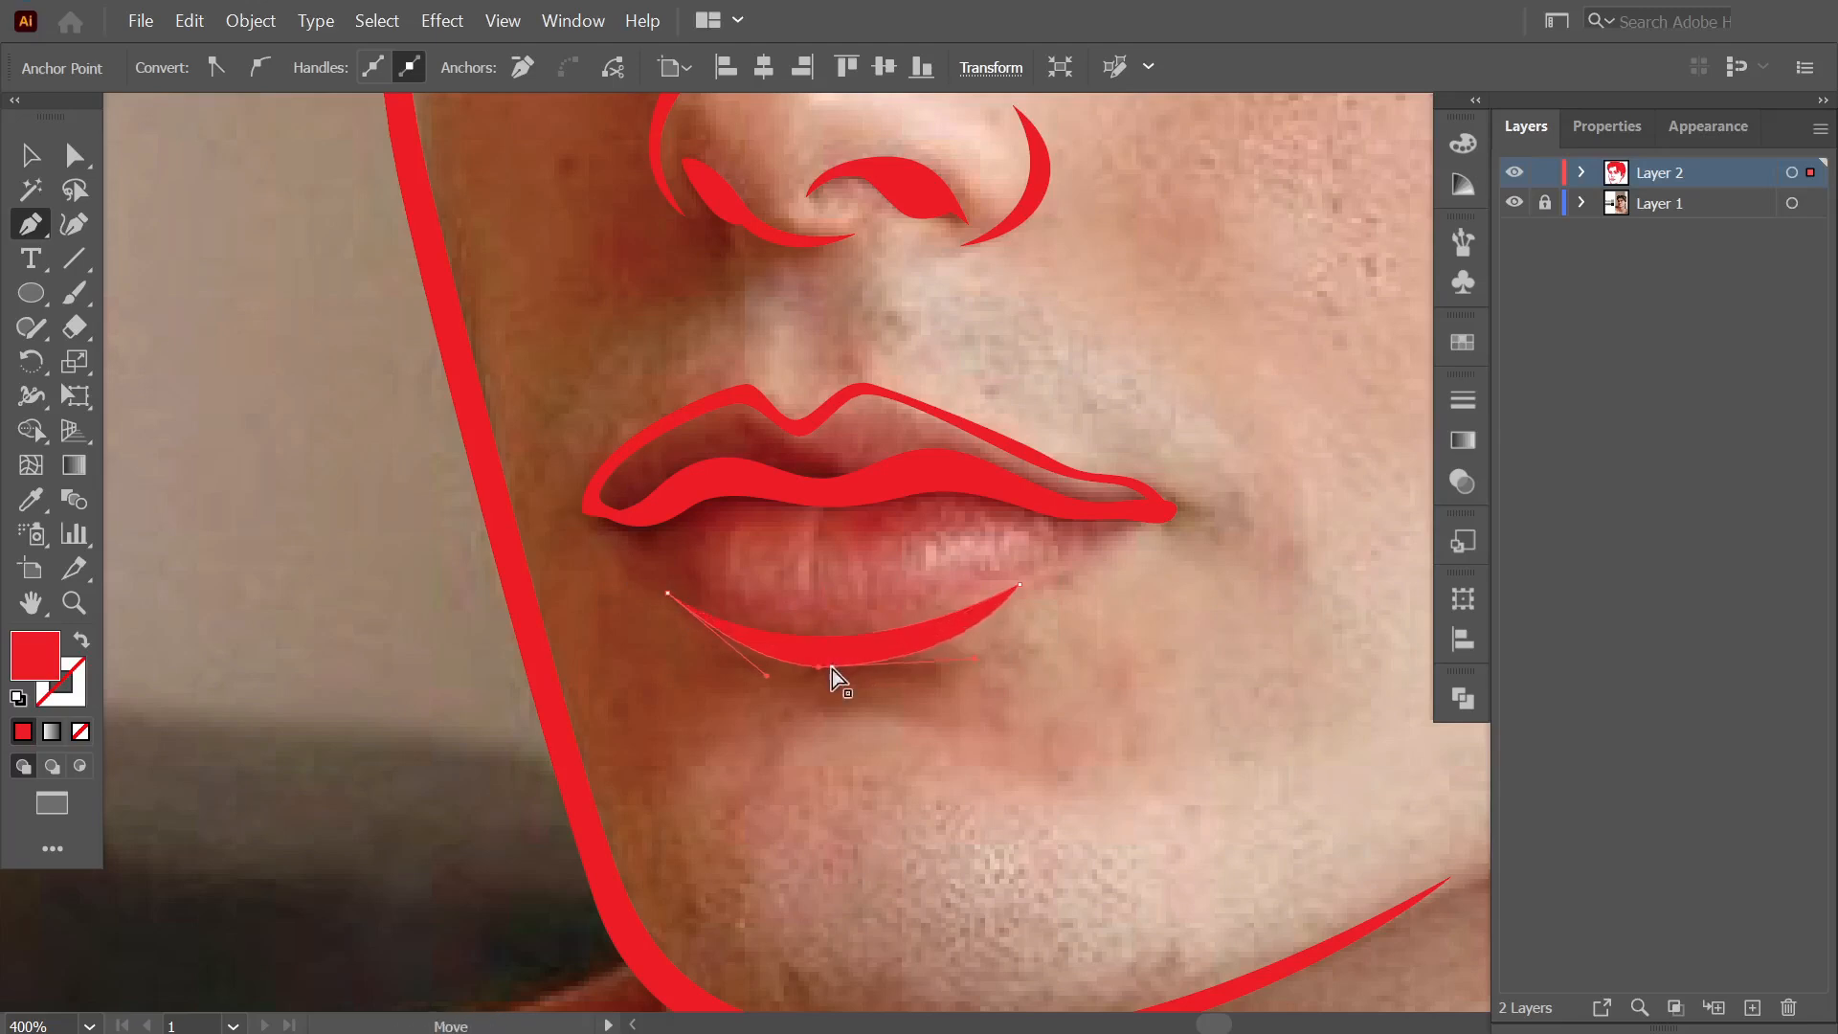
{"action": "key", "text": "ctrl+shift+a"}
Hide the photo on Layer 1 to examine the traced face with its finished lips, and show it again.
{"action": "scroll", "coordinate": [831, 669], "scroll_direction": "down", "scroll_amount": 4}
{"action": "left_click", "coordinate": [1514, 203]}
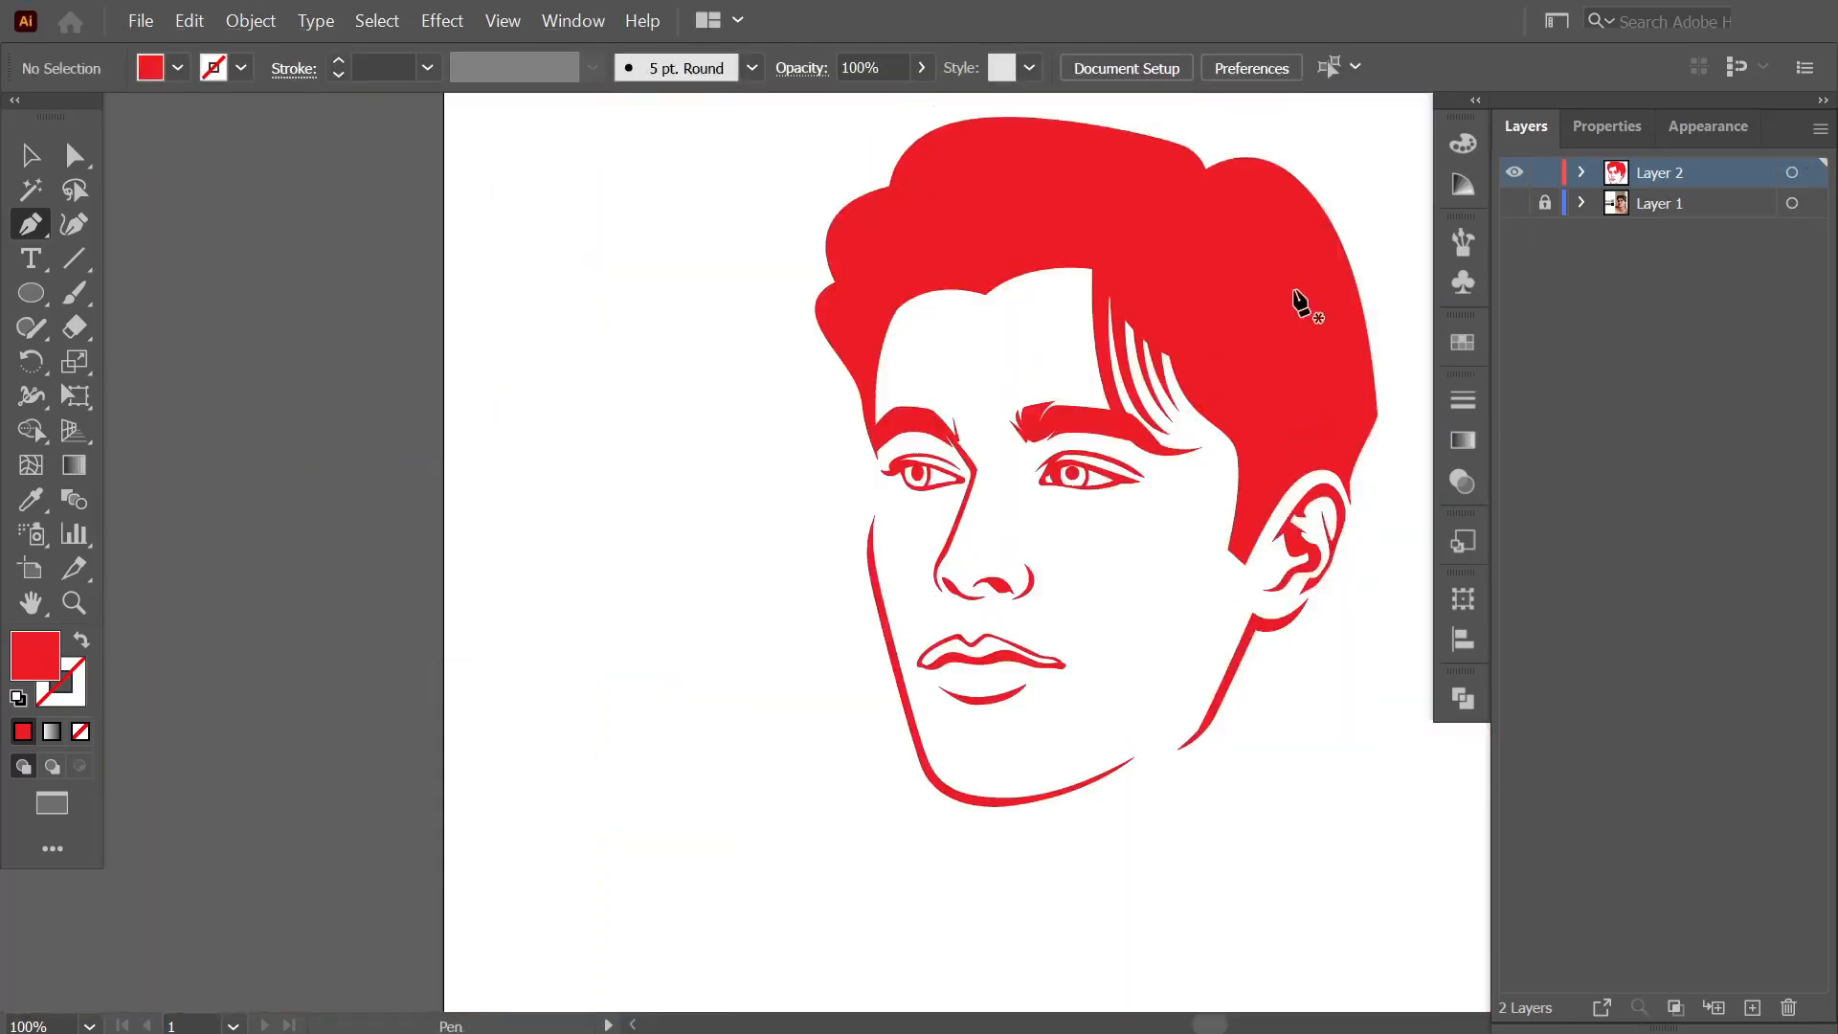
{"action": "scroll", "coordinate": [1223, 419], "scroll_direction": "down", "scroll_amount": 1}
{"action": "scroll", "coordinate": [1090, 514], "scroll_direction": "up", "scroll_amount": 2}
{"action": "left_click", "coordinate": [969, 544], "text": "ctrl"}
{"action": "left_click", "coordinate": [1021, 472], "text": "ctrl"}
{"action": "scroll", "coordinate": [1100, 422], "scroll_direction": "down", "scroll_amount": 2}
{"action": "scroll", "coordinate": [1184, 398], "scroll_direction": "right", "scroll_amount": 1}
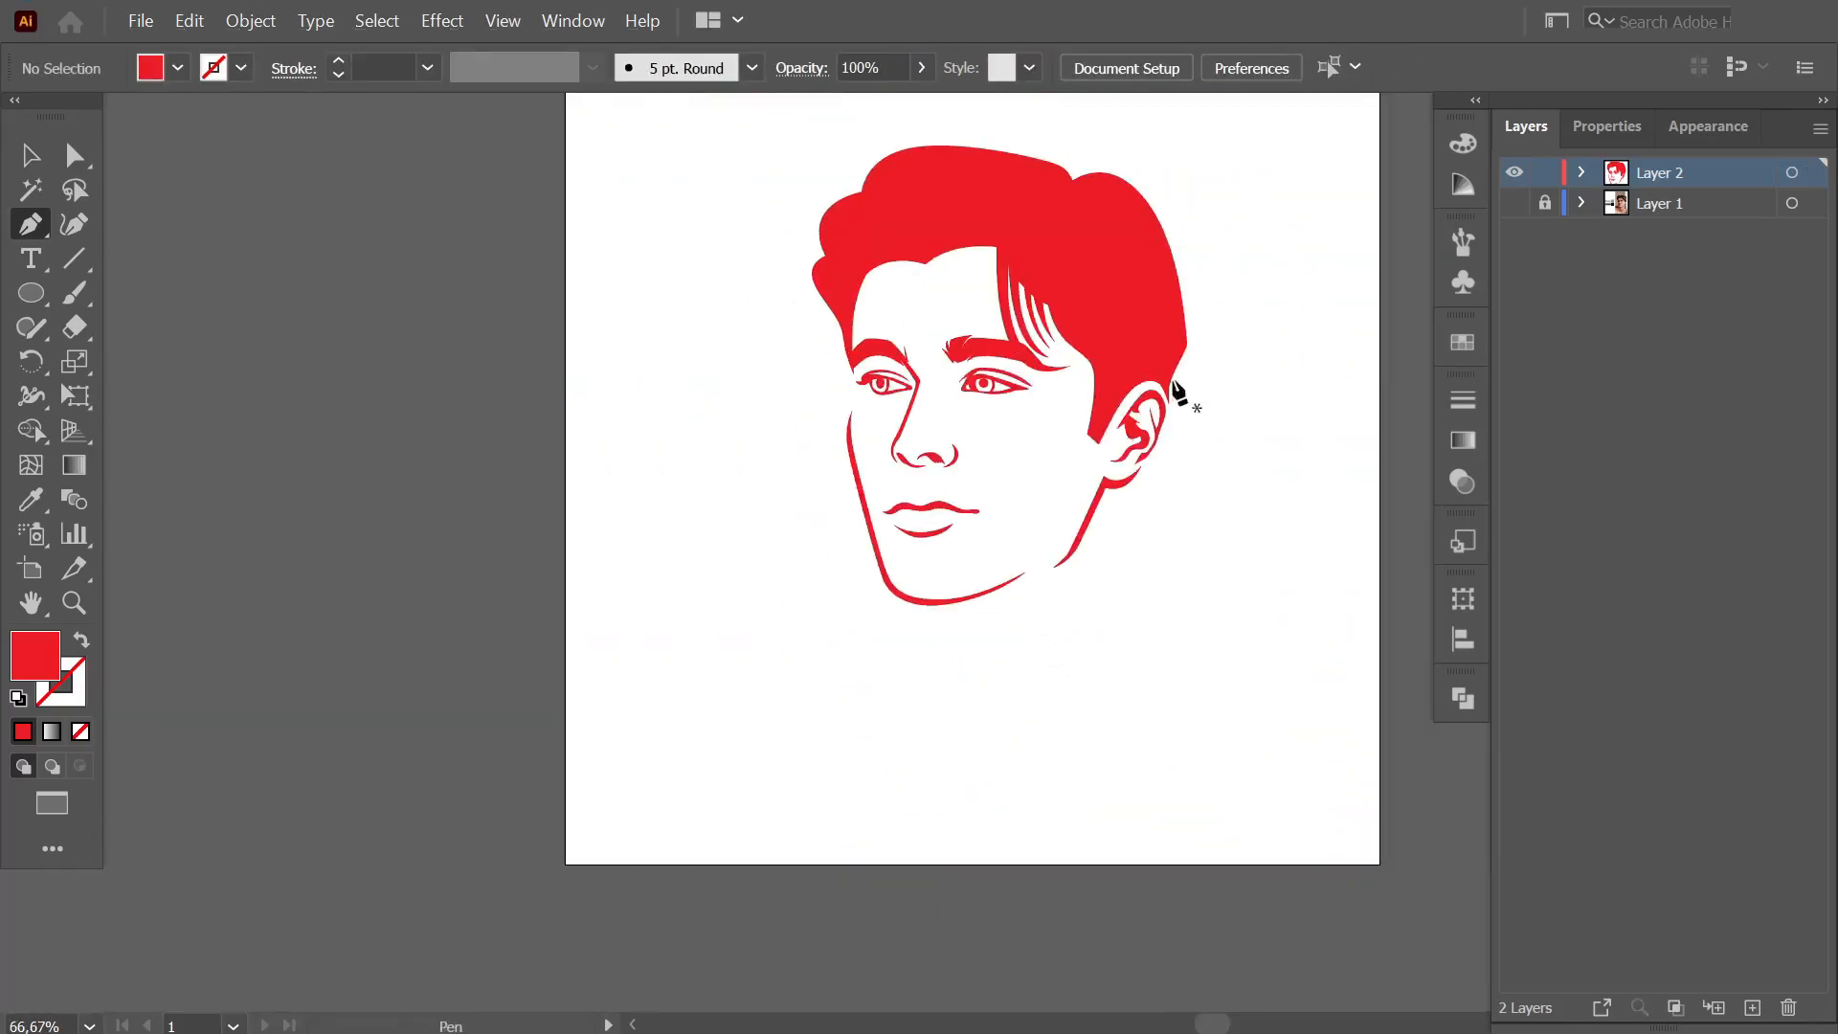
{"action": "scroll", "coordinate": [1183, 398], "scroll_direction": "up", "scroll_amount": 1}
{"action": "left_click", "coordinate": [1515, 203]}
Trace the neck's right-hand edge from below the earlobe downwards as a thin, solid red shape tapering to a point.
{"action": "scroll", "coordinate": [1083, 689], "scroll_direction": "up", "scroll_amount": 1}
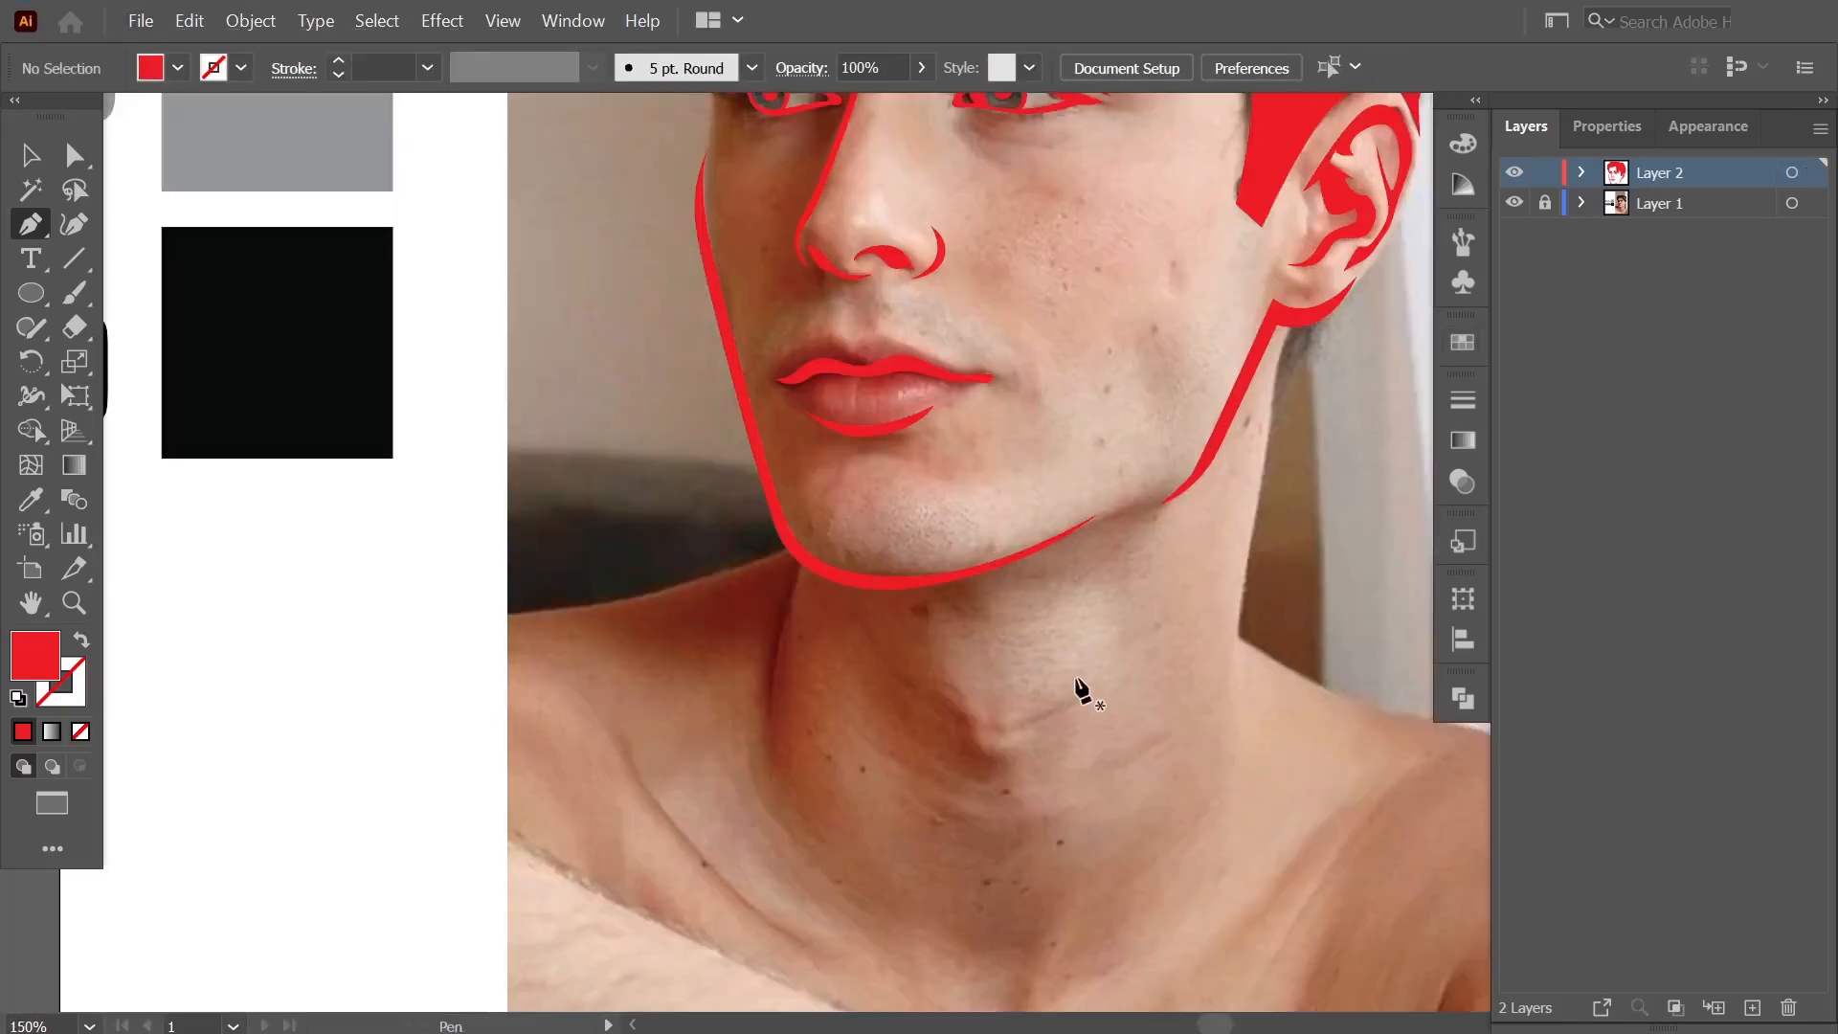
{"action": "left_click", "coordinate": [1286, 318]}
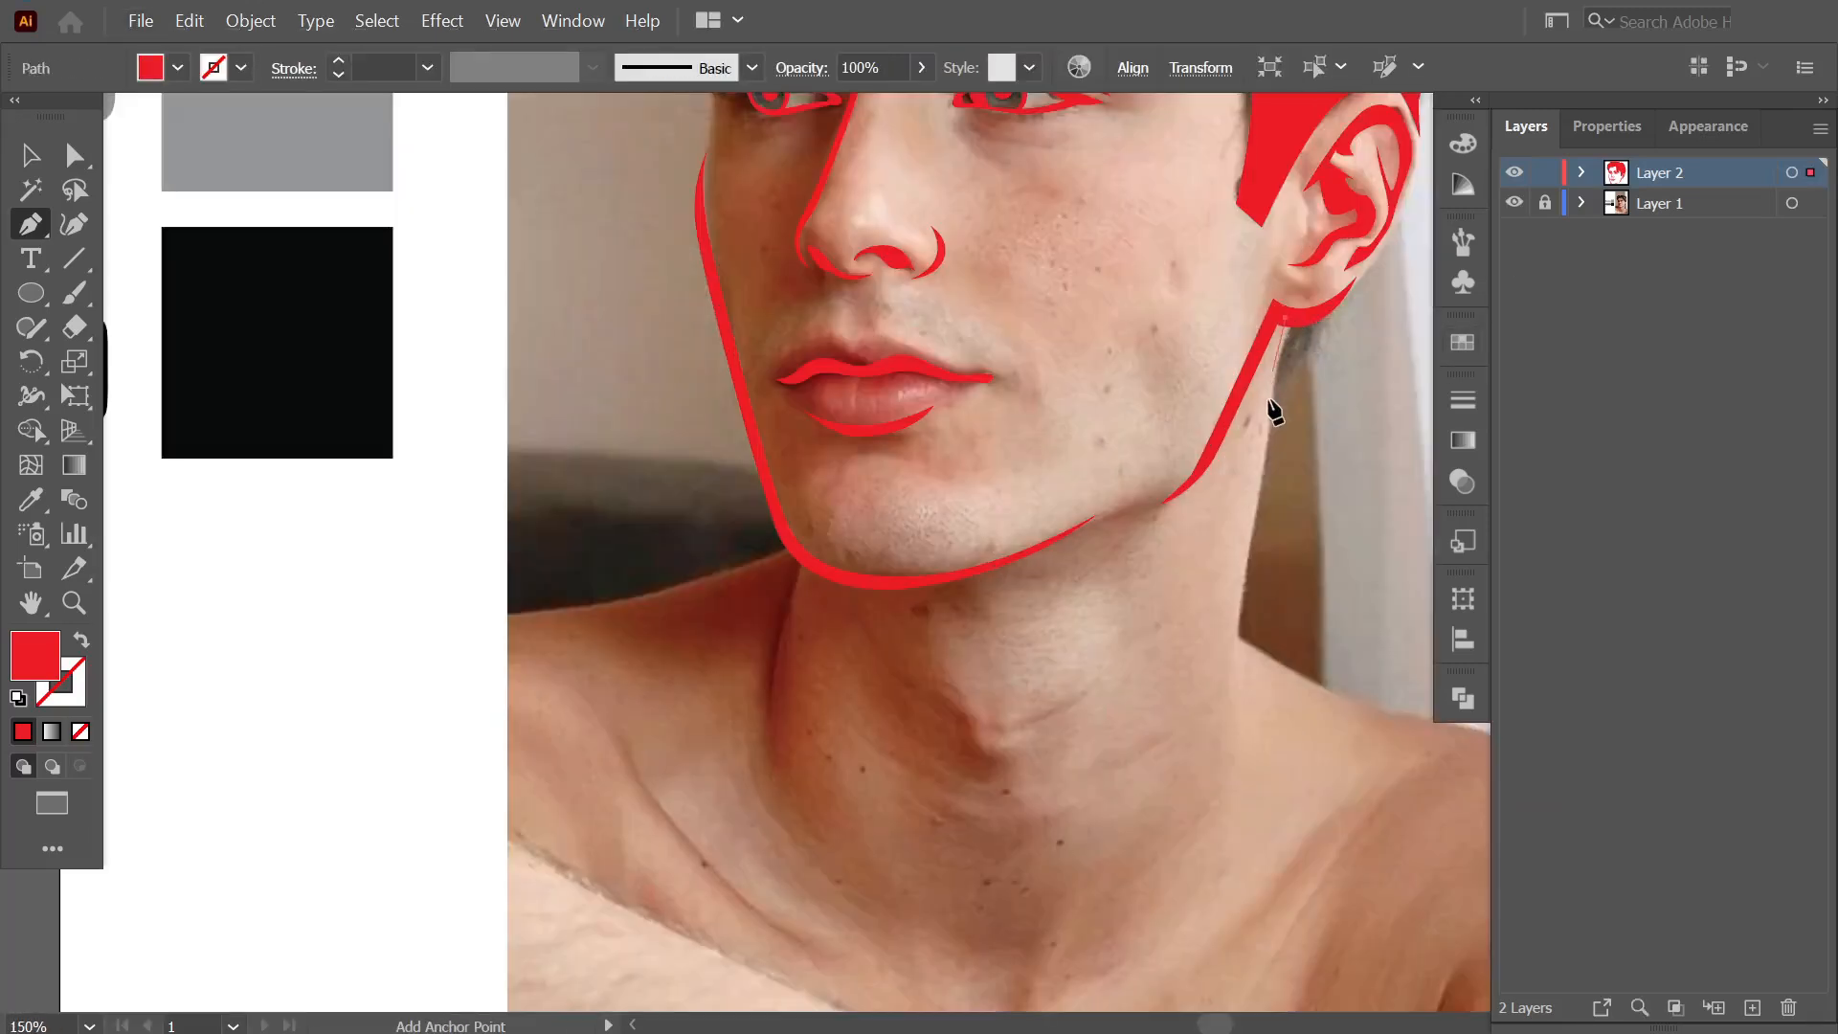
{"action": "left_click", "coordinate": [1208, 793]}
{"action": "left_click", "coordinate": [1285, 319]}
{"action": "left_click", "coordinate": [1358, 397], "text": "ctrl"}
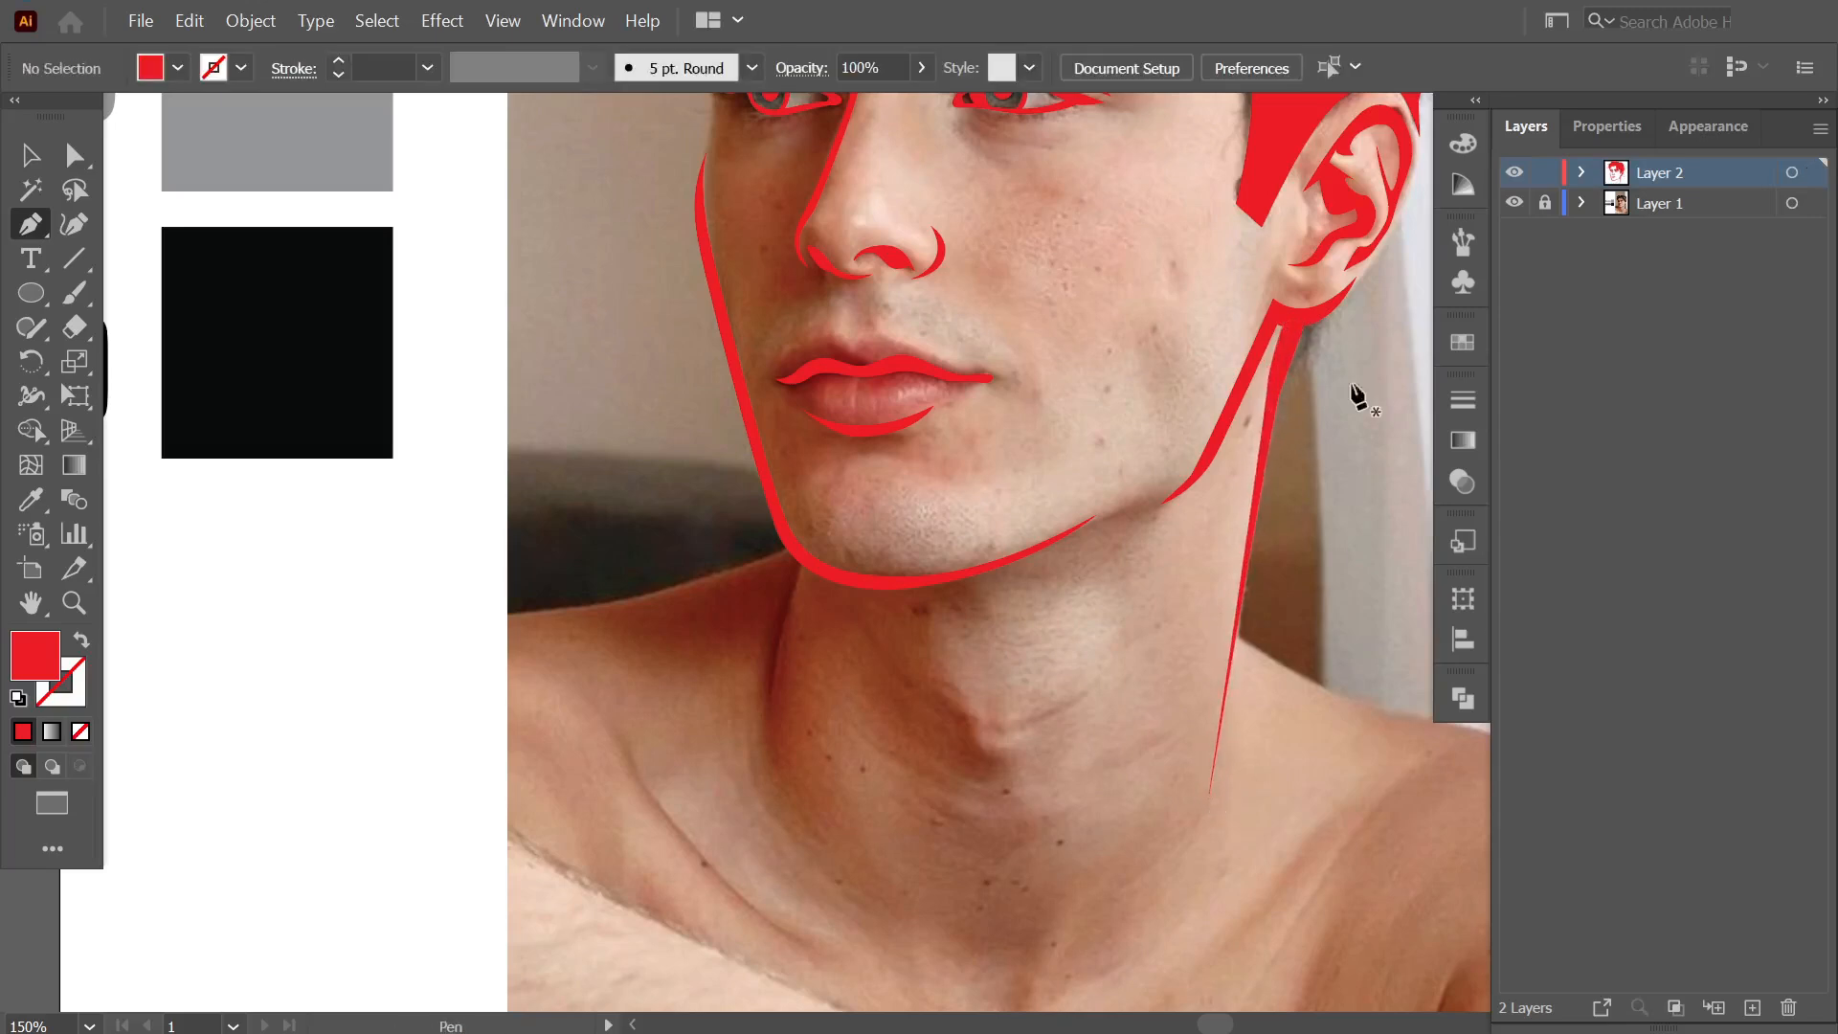
Trace the neck's left-hand edge from the jaw corner downwards as a bent, solid red shape with a pointed end.
{"action": "left_click", "coordinate": [797, 557]}
{"action": "left_click", "coordinate": [800, 859]}
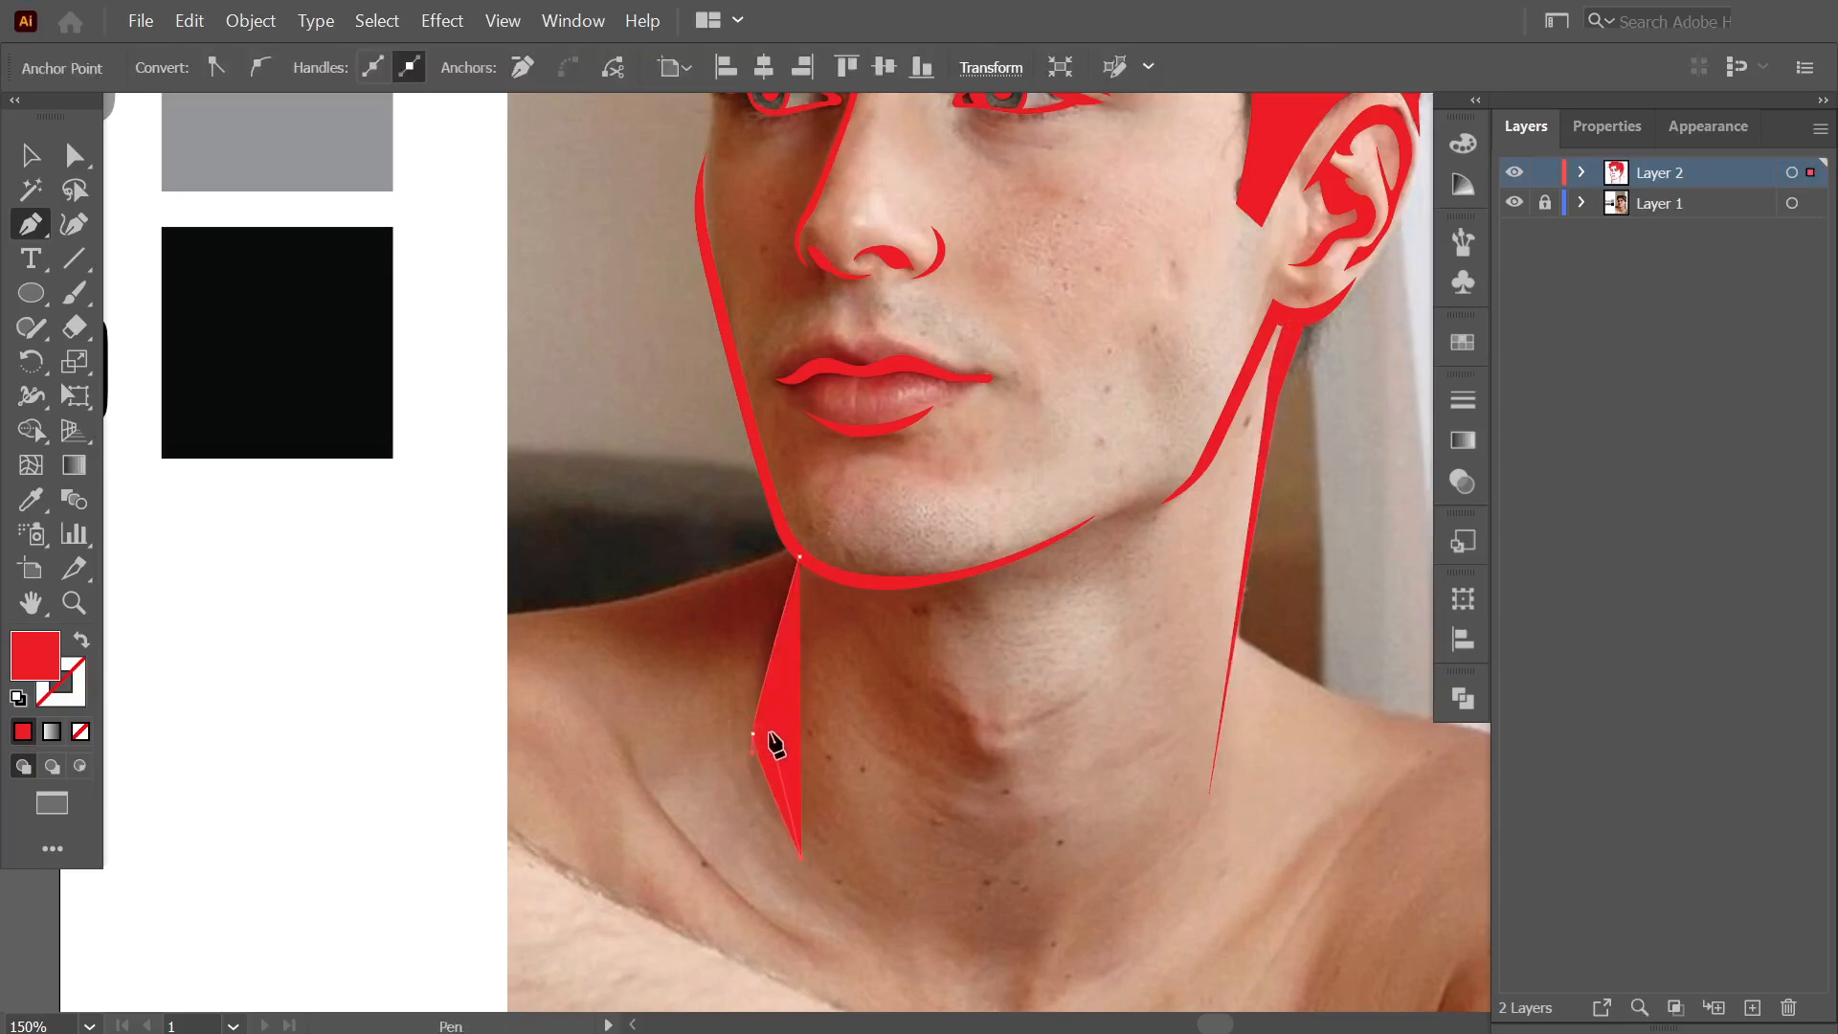
{"action": "left_click", "coordinate": [799, 557]}
{"action": "left_click", "coordinate": [891, 634], "text": "ctrl"}
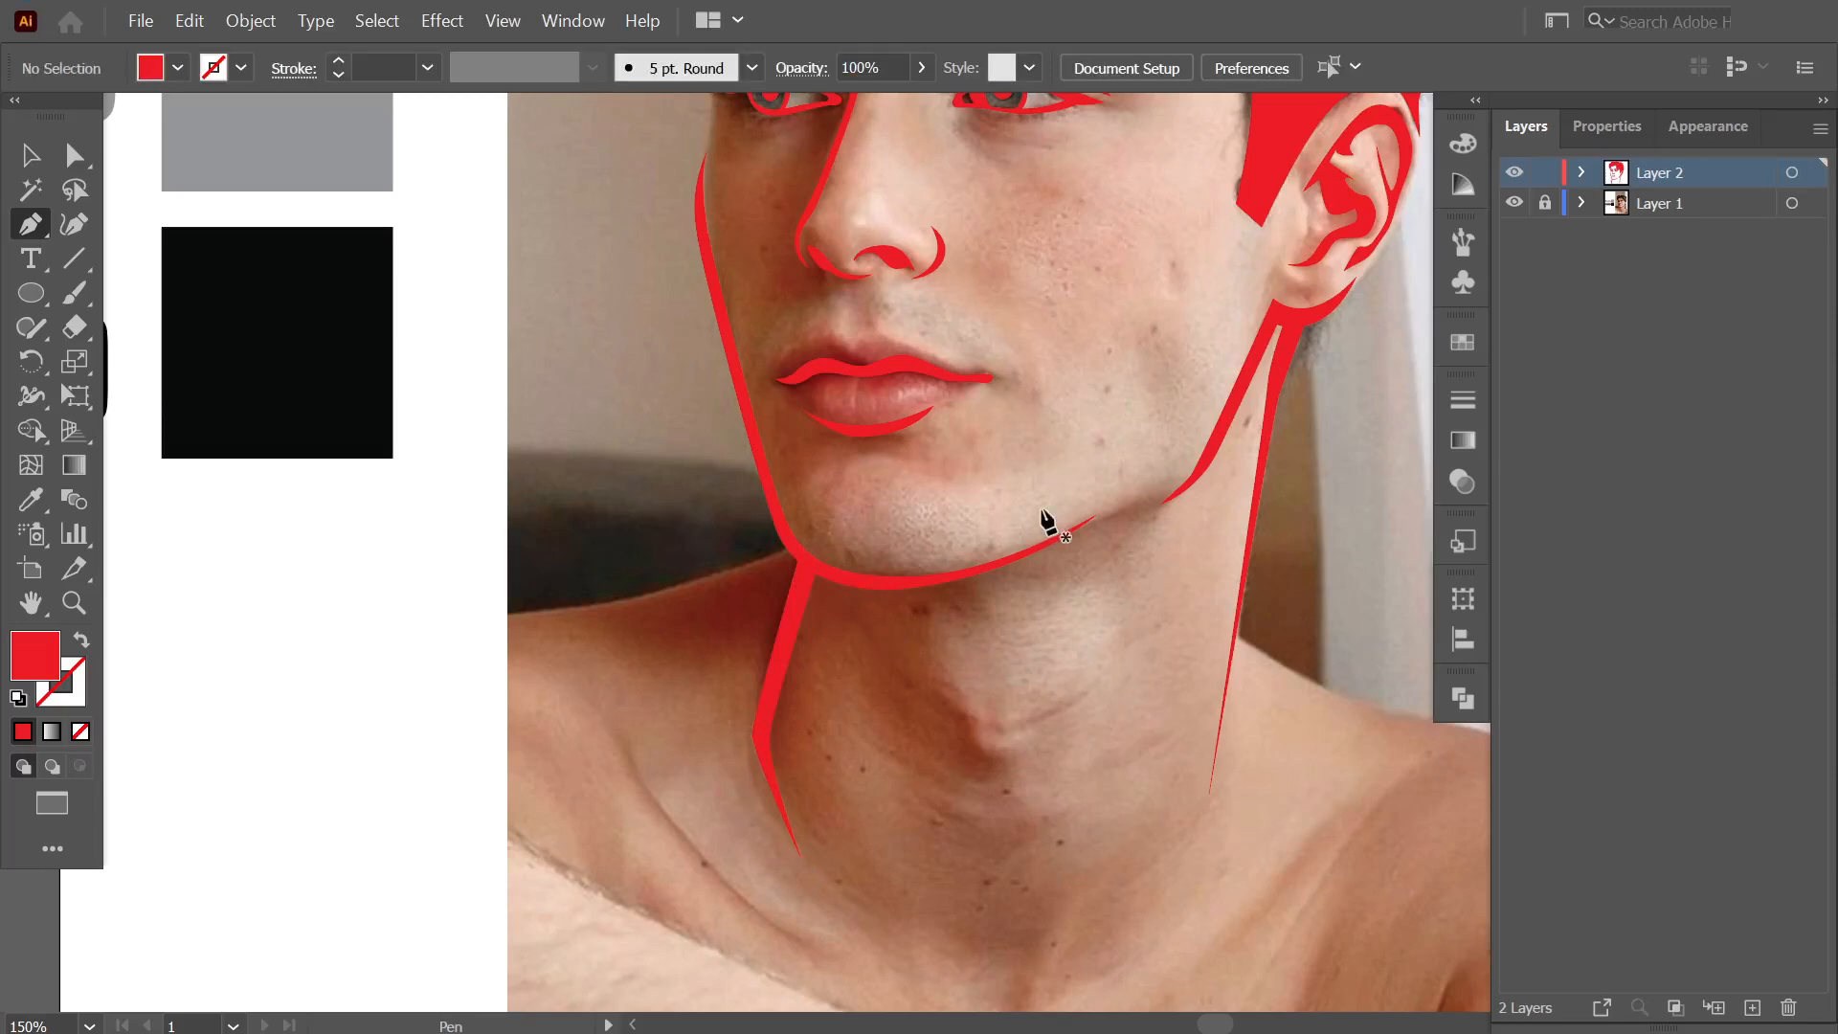
Trace the left-hand shoulder line from the jaw corner towards the photo's edge as a tapered, solid red shape.
{"action": "scroll", "coordinate": [1047, 522], "scroll_direction": "down", "scroll_amount": 3}
{"action": "scroll", "coordinate": [671, 691], "scroll_direction": "up", "scroll_amount": 3}
{"action": "left_click", "coordinate": [988, 470]}
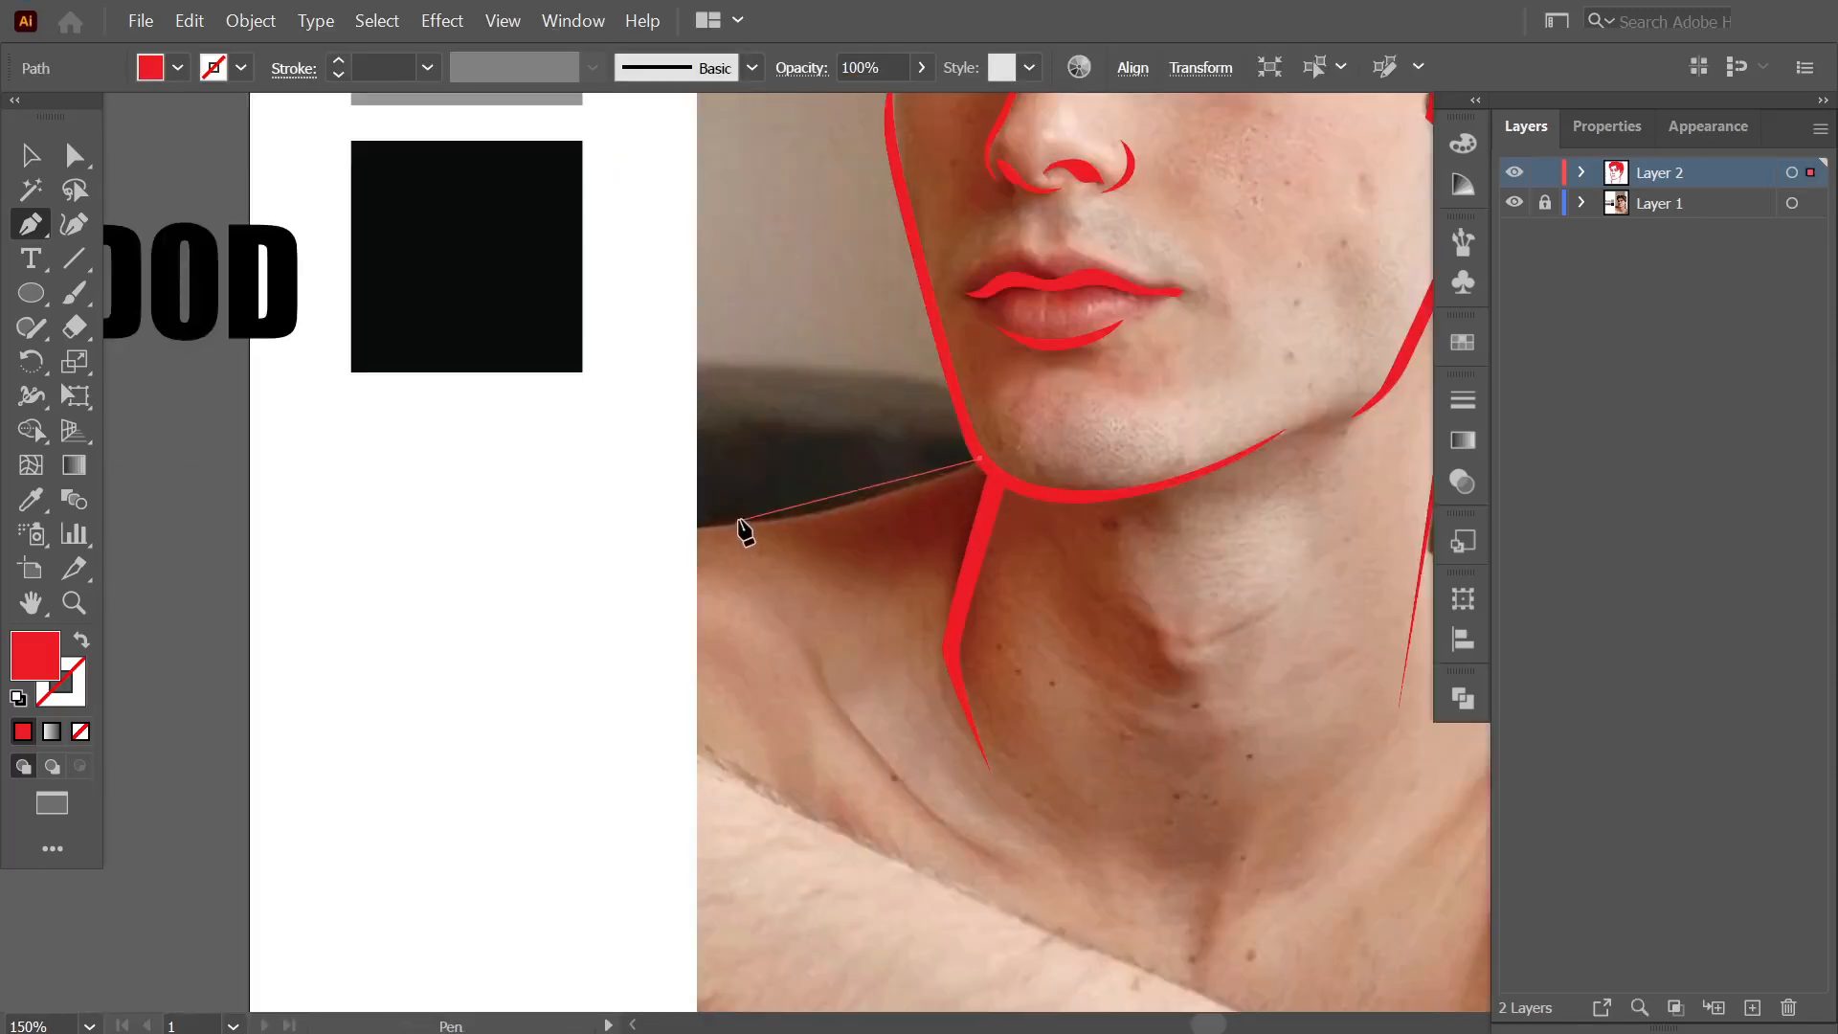
{"action": "left_click", "coordinate": [729, 522]}
{"action": "mouse_move", "coordinate": [988, 470]}
{"action": "left_mouse_down"}
{"action": "mouse_move", "coordinate": [1072, 430]}
{"action": "mouse_move", "coordinate": [989, 480]}
{"action": "left_mouse_up"}
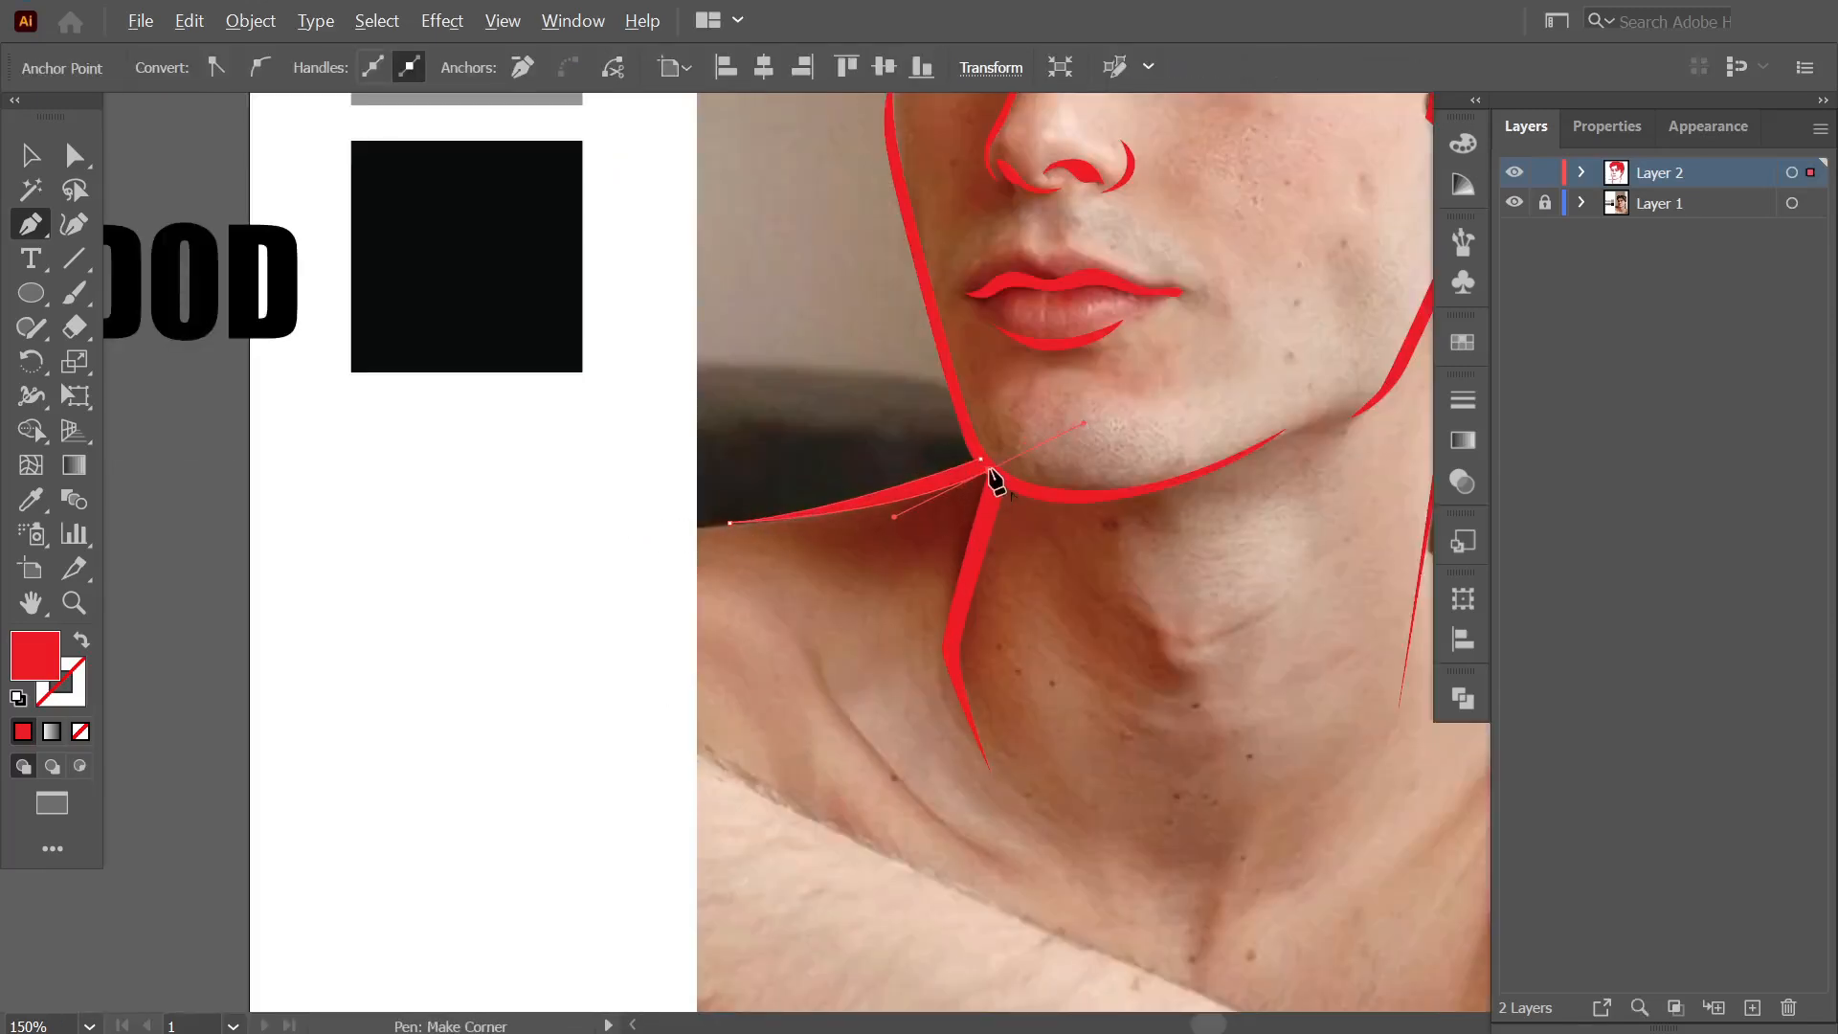
Trace the right-hand shoulder line outwards from the neck's edge as a thin, tapered, solid red shape.
{"action": "scroll", "coordinate": [718, 574], "scroll_direction": "down", "scroll_amount": 3}
{"action": "scroll", "coordinate": [1001, 546], "scroll_direction": "up", "scroll_amount": 3}
{"action": "left_click", "coordinate": [839, 597]}
{"action": "left_click_drag", "start_coordinate": [1059, 711], "coordinate": [909, 603]}
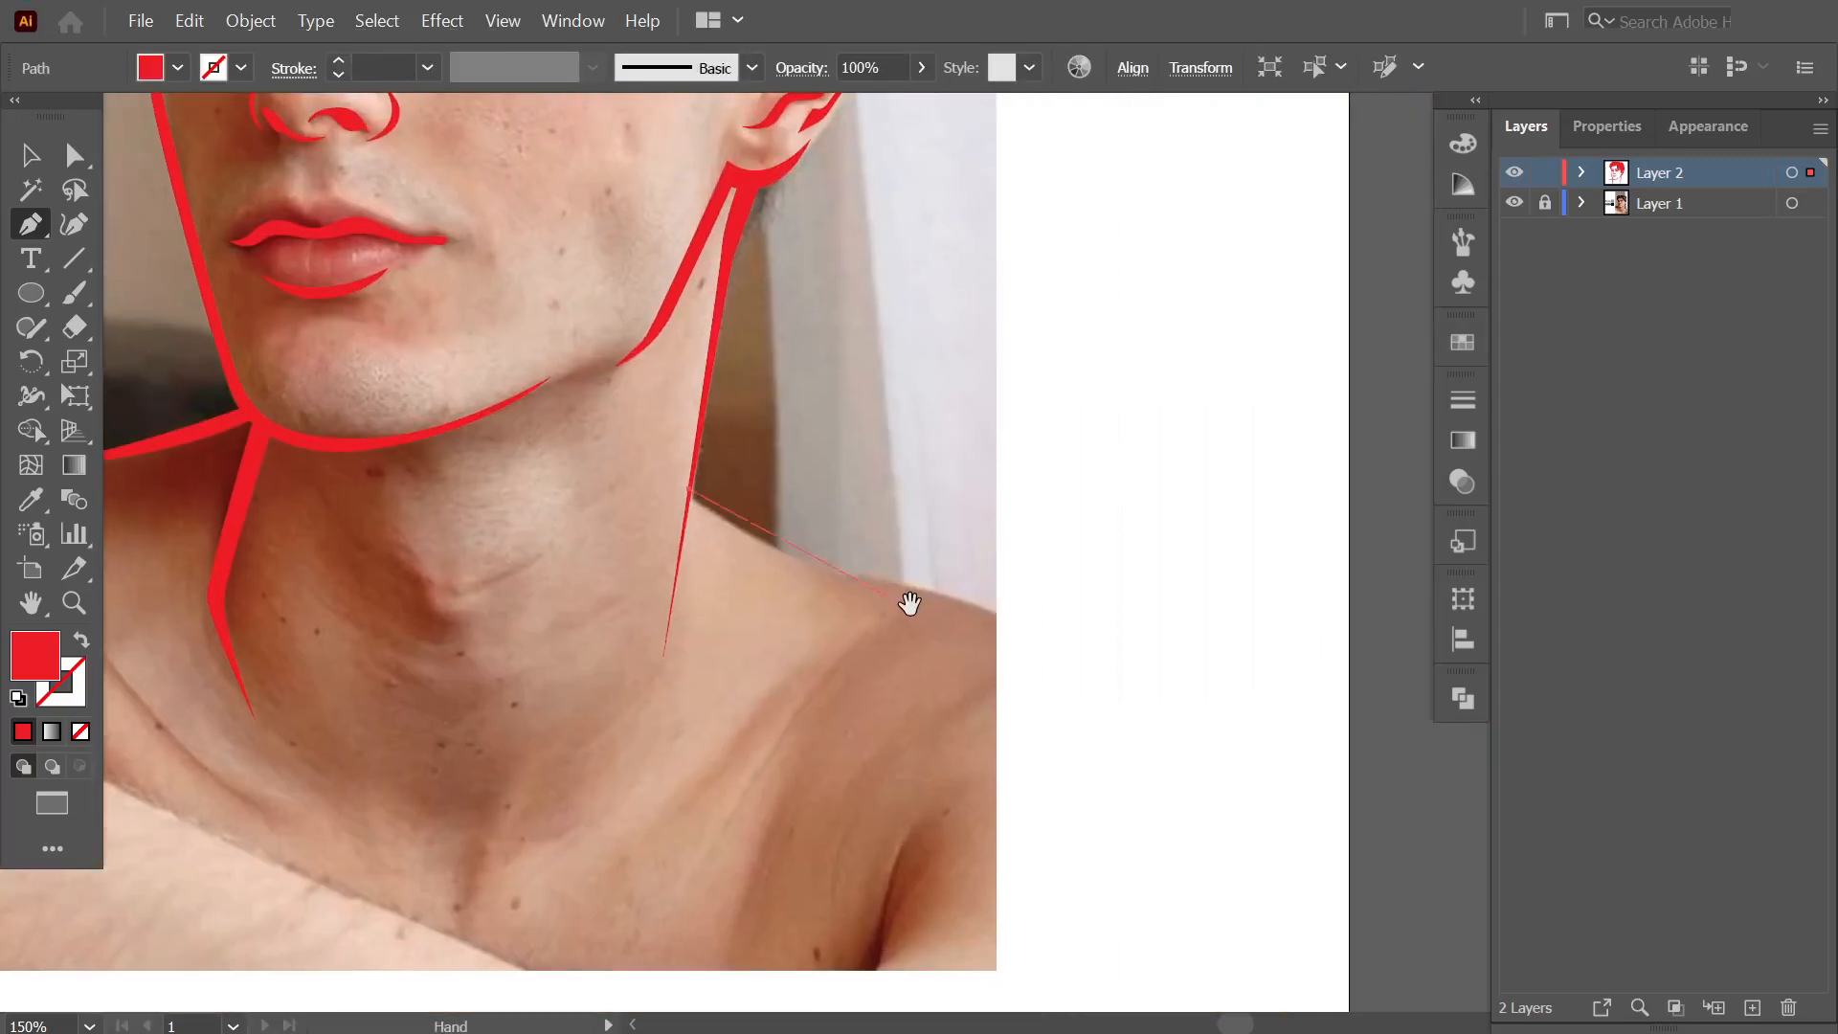
{"action": "left_click", "coordinate": [871, 617]}
{"action": "scroll", "coordinate": [872, 603], "scroll_direction": "up", "scroll_amount": 2}
{"action": "left_click", "coordinate": [514, 402]}
{"action": "left_click", "coordinate": [565, 369], "text": "ctrl"}
Hide the photo on Layer 1 to examine the portrait with its neck and shoulder lines, and show it again.
{"action": "scroll", "coordinate": [985, 390], "scroll_direction": "down", "scroll_amount": 4}
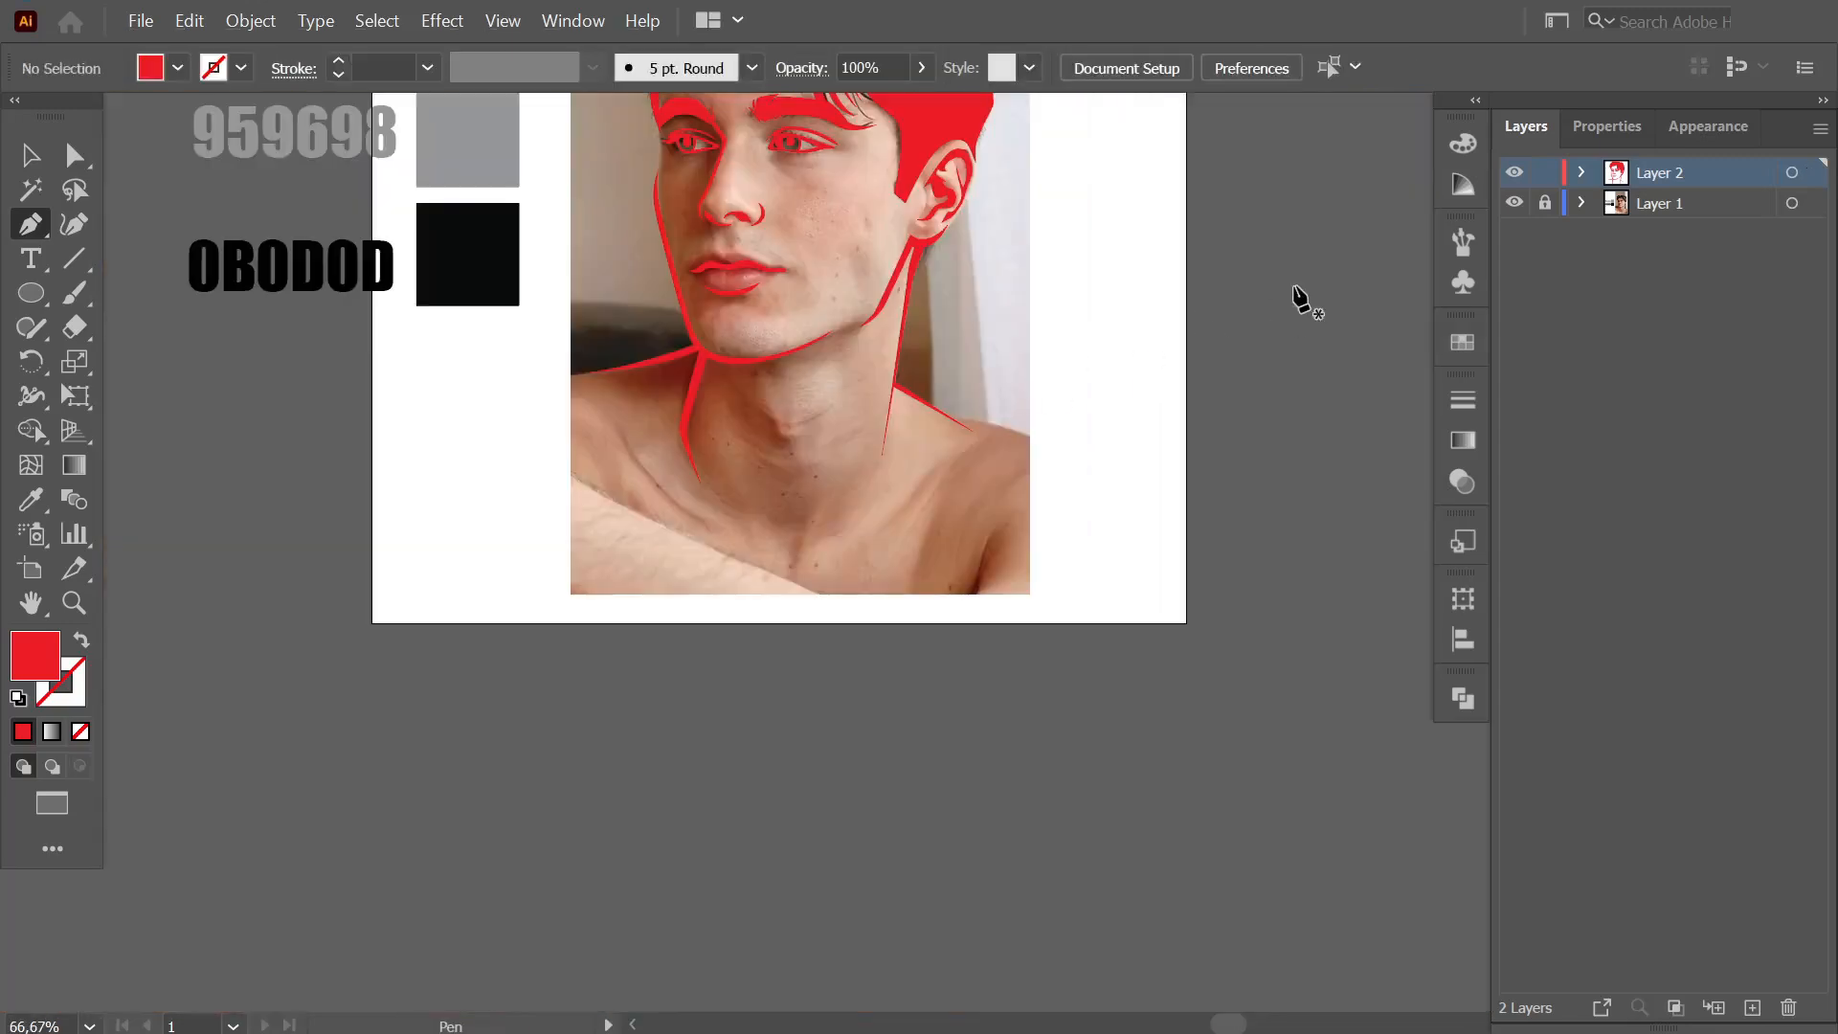
{"action": "left_click", "coordinate": [1515, 203]}
{"action": "scroll", "coordinate": [834, 398], "scroll_direction": "up", "scroll_amount": 3}
{"action": "scroll", "coordinate": [836, 402], "scroll_direction": "down", "scroll_amount": 1}
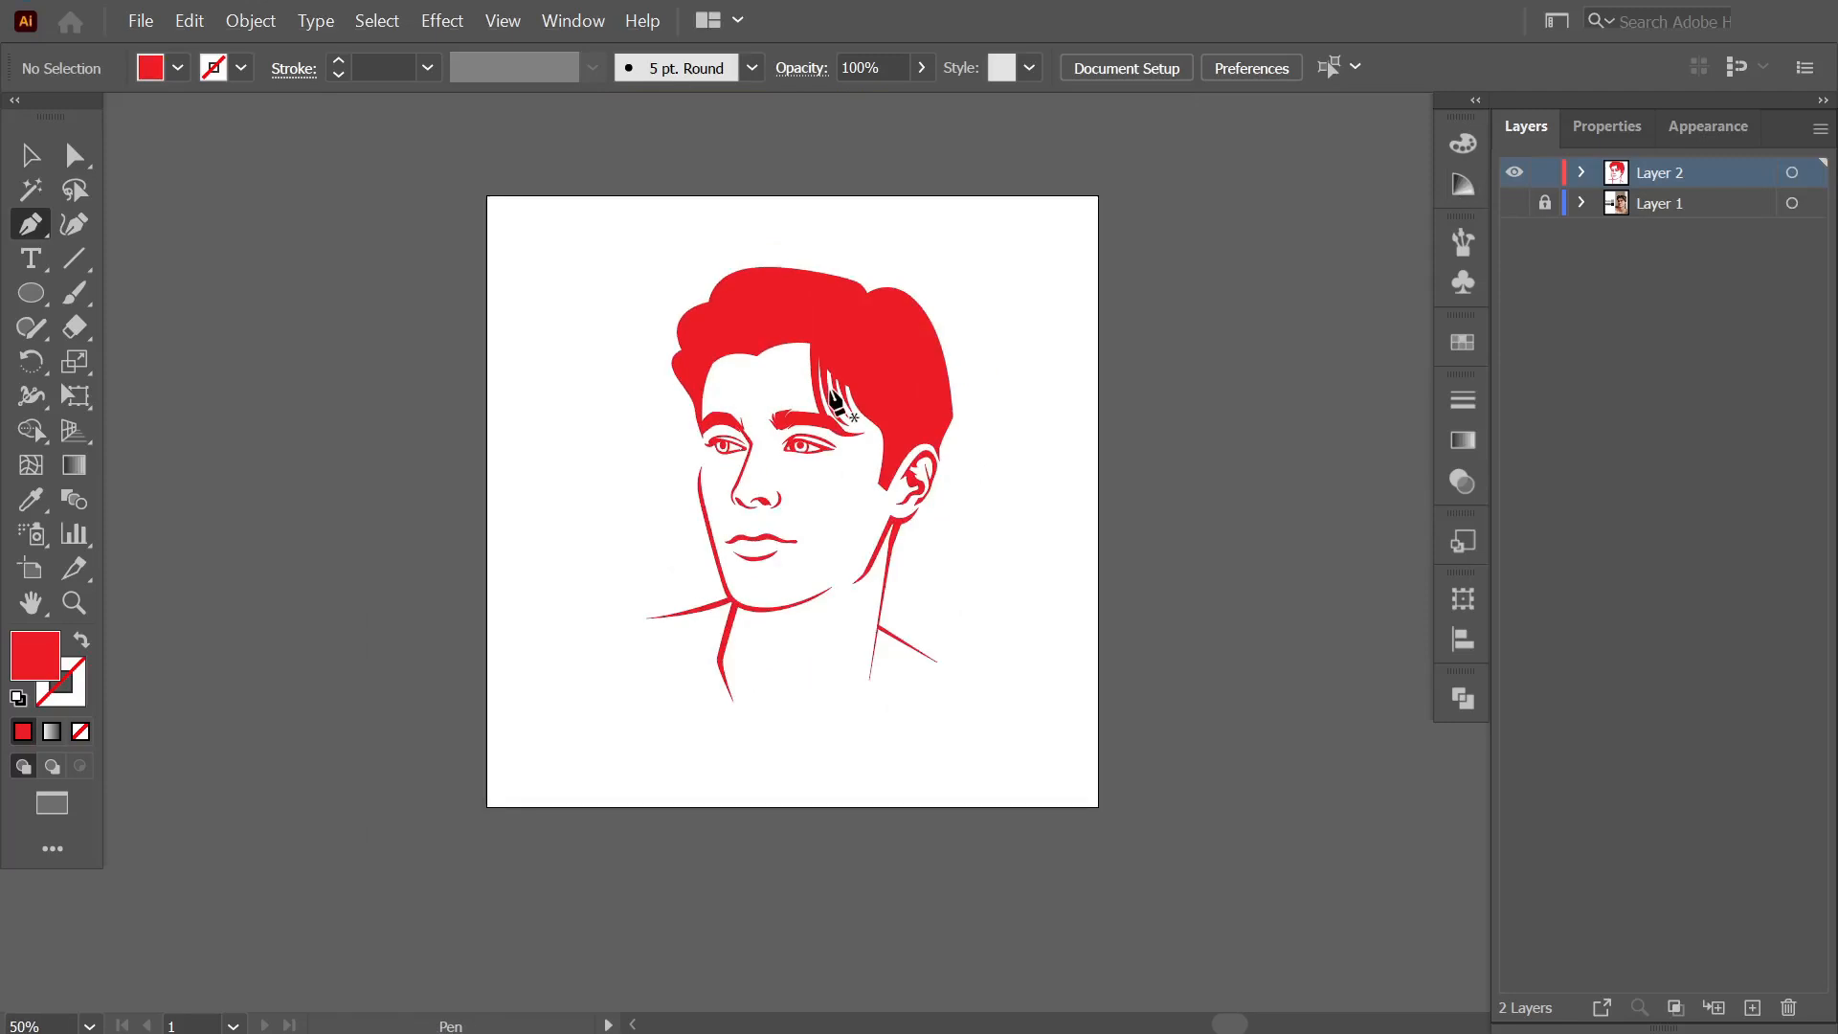
{"action": "left_click", "coordinate": [1514, 203]}
{"action": "scroll", "coordinate": [697, 347], "scroll_direction": "up", "scroll_amount": 2}
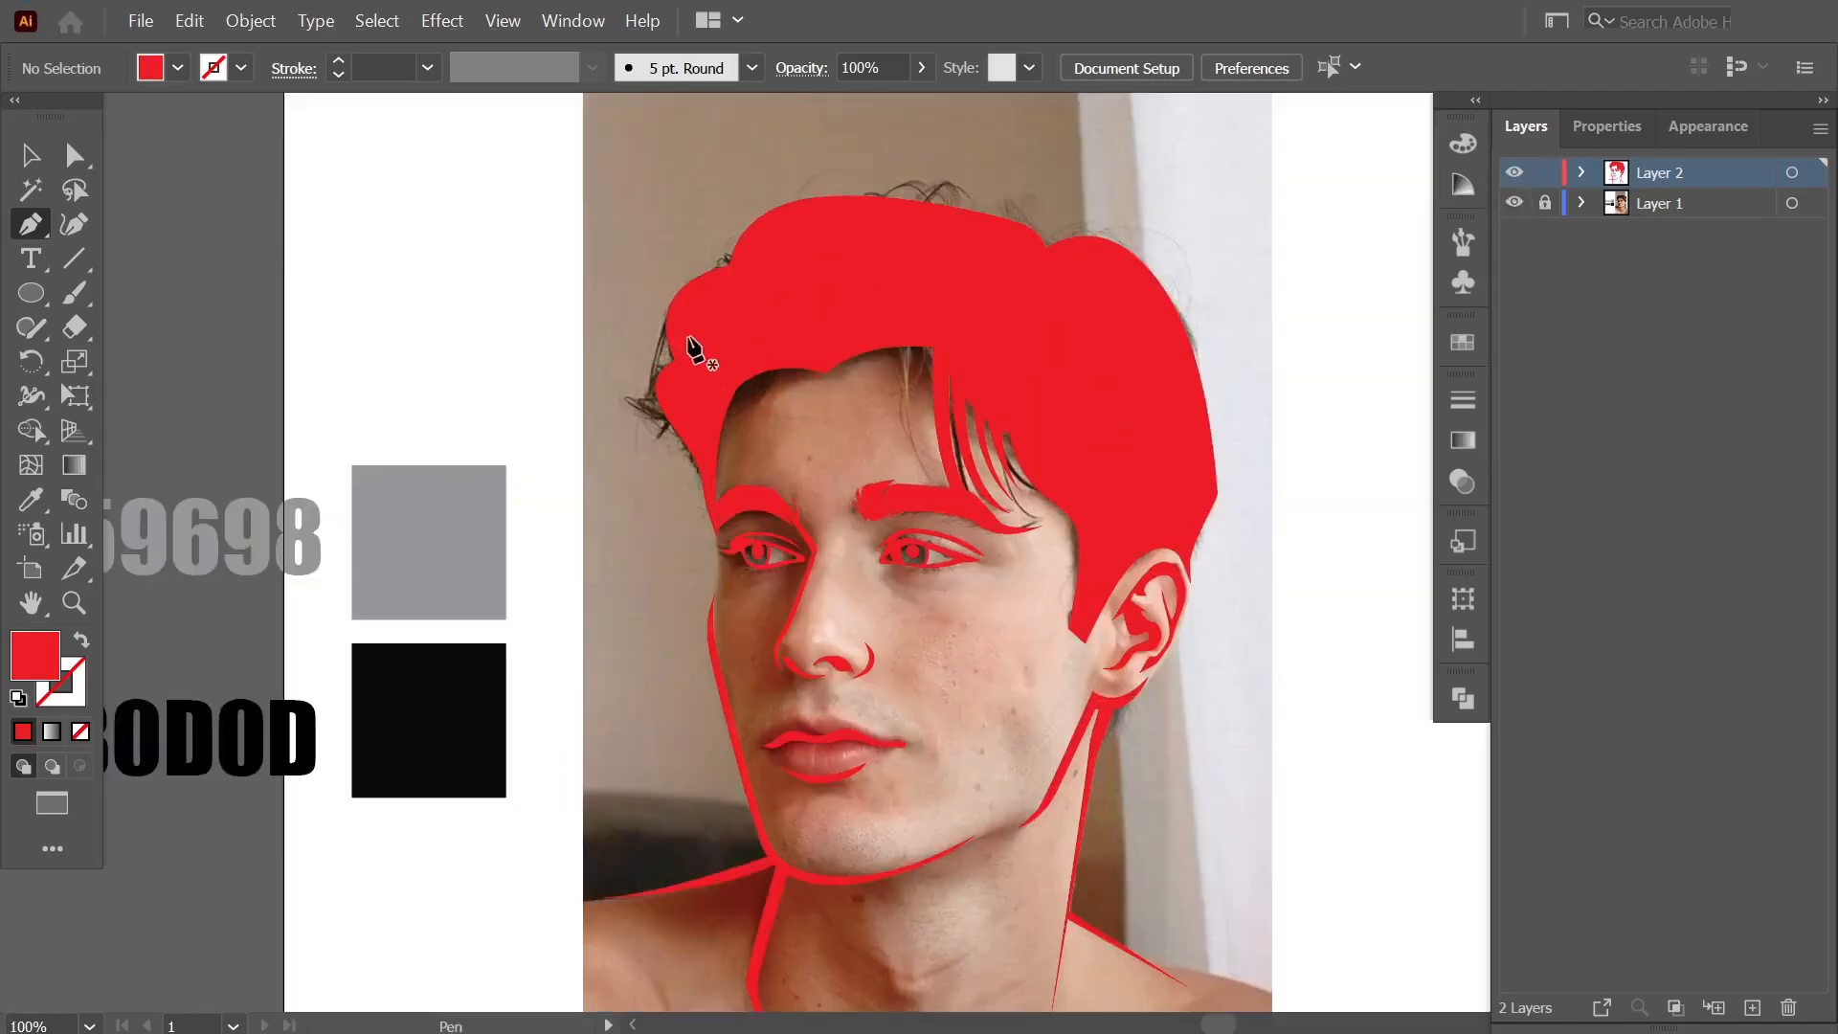
Switch Layer 2 to outline display so the photo's hair can be traced through the red shapes.
{"action": "left_click", "coordinate": [1514, 173]}
{"action": "left_click", "coordinate": [1513, 173]}
{"action": "left_click", "coordinate": [1513, 173], "text": "ctrl"}
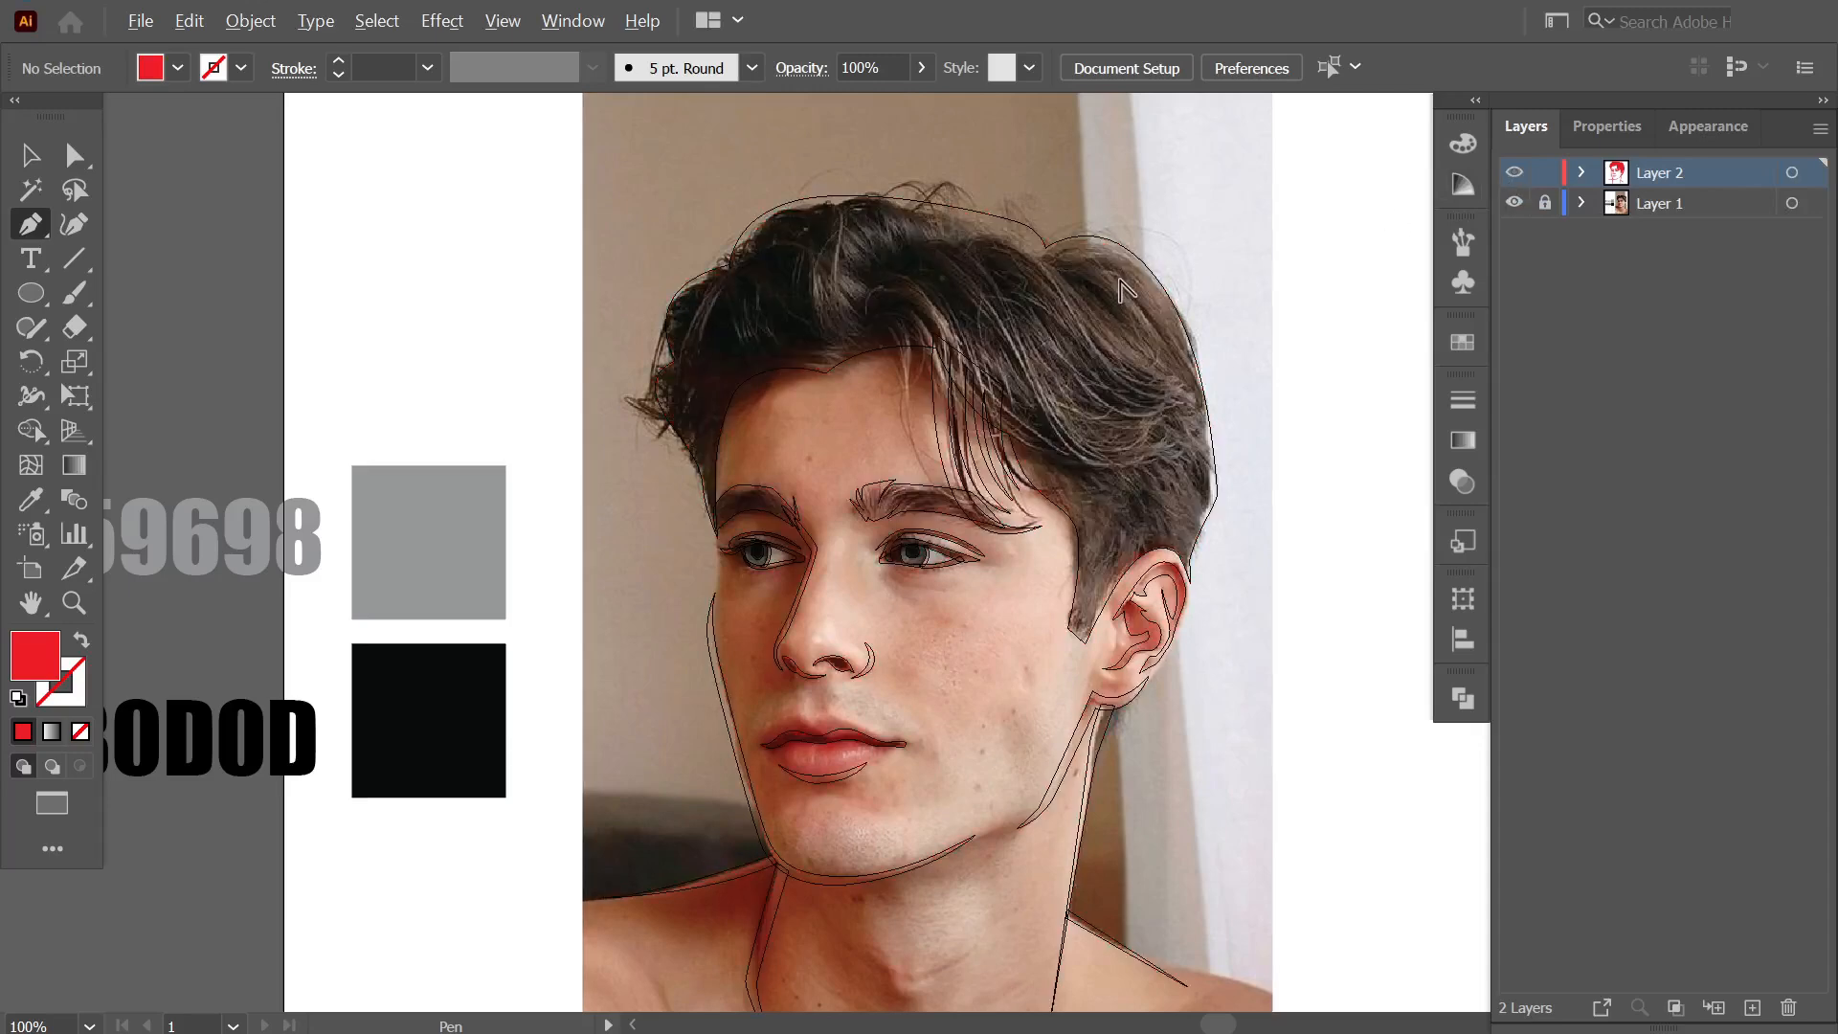
{"action": "scroll", "coordinate": [1125, 290], "scroll_direction": "up", "scroll_amount": 2}
{"action": "scroll", "coordinate": [742, 402], "scroll_direction": "up", "scroll_amount": 1}
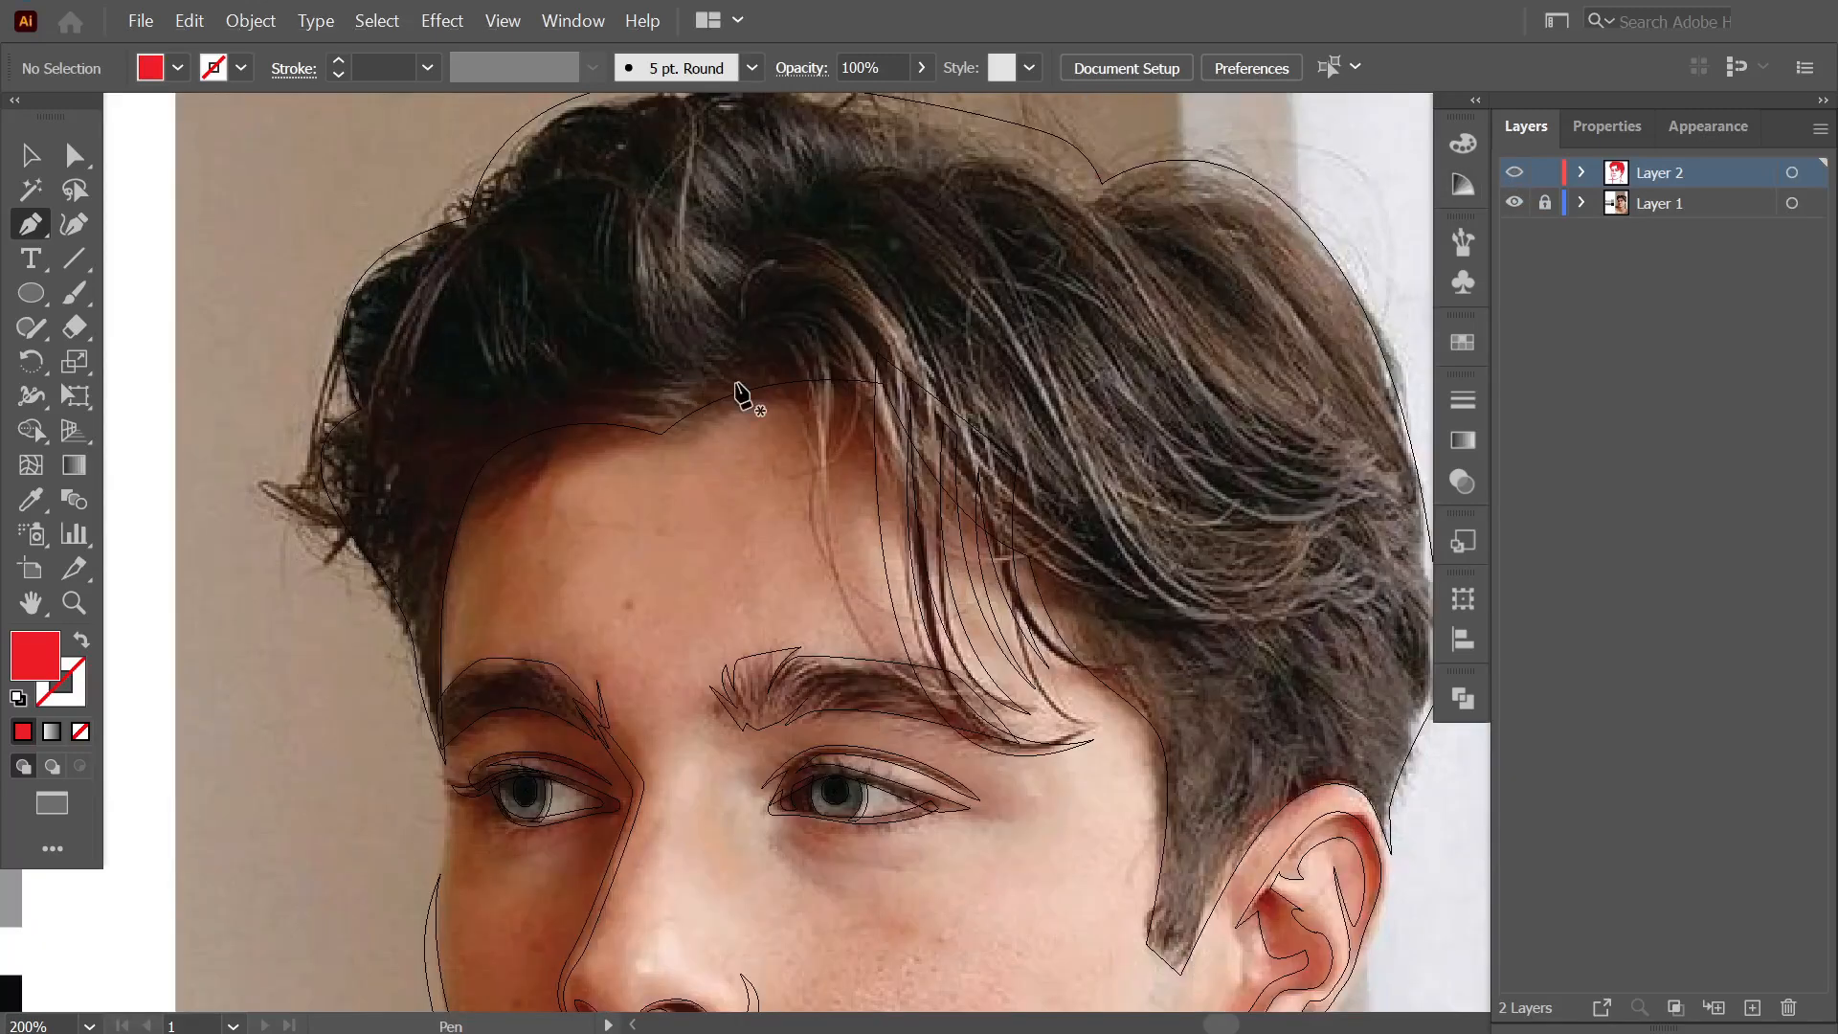
{"action": "left_click", "coordinate": [888, 407]}
{"action": "left_click", "coordinate": [893, 545]}
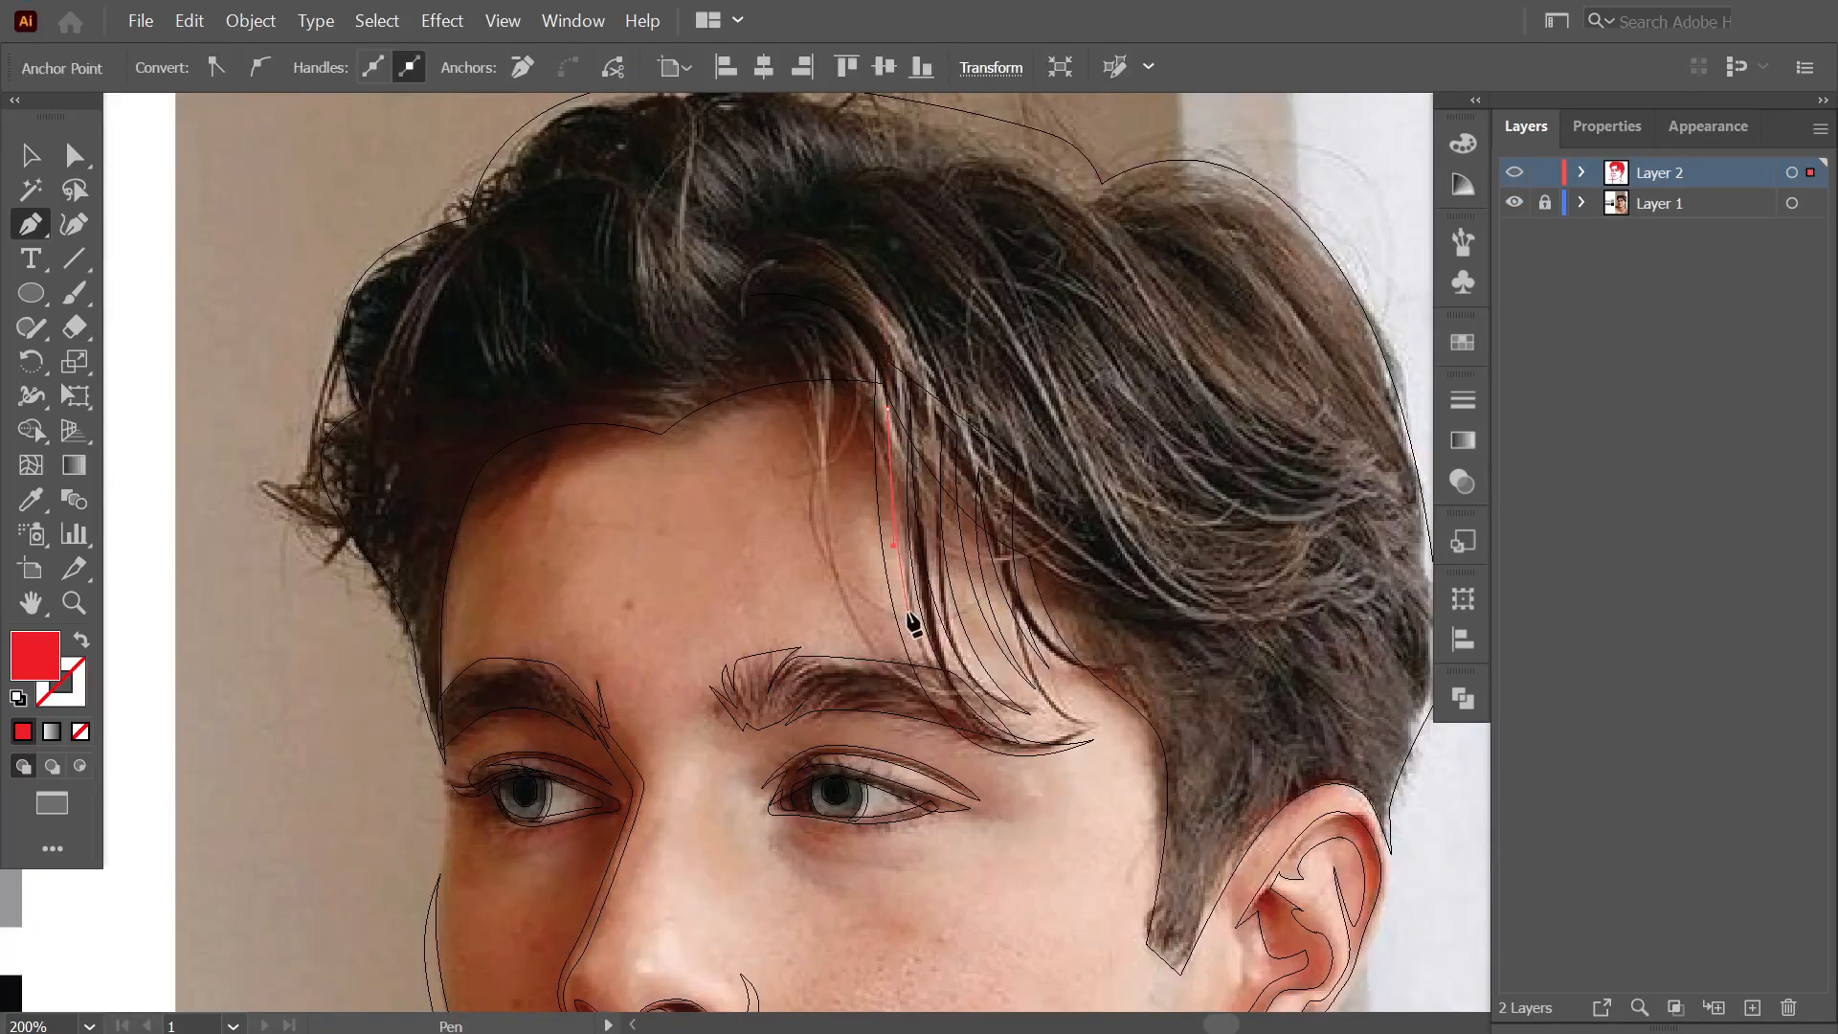
{"action": "key", "text": "ctrl+z"}
{"action": "key", "text": "ctrl+z"}
{"action": "key", "text": "ctrl+z"}
{"action": "key", "text": "ctrl+z"}
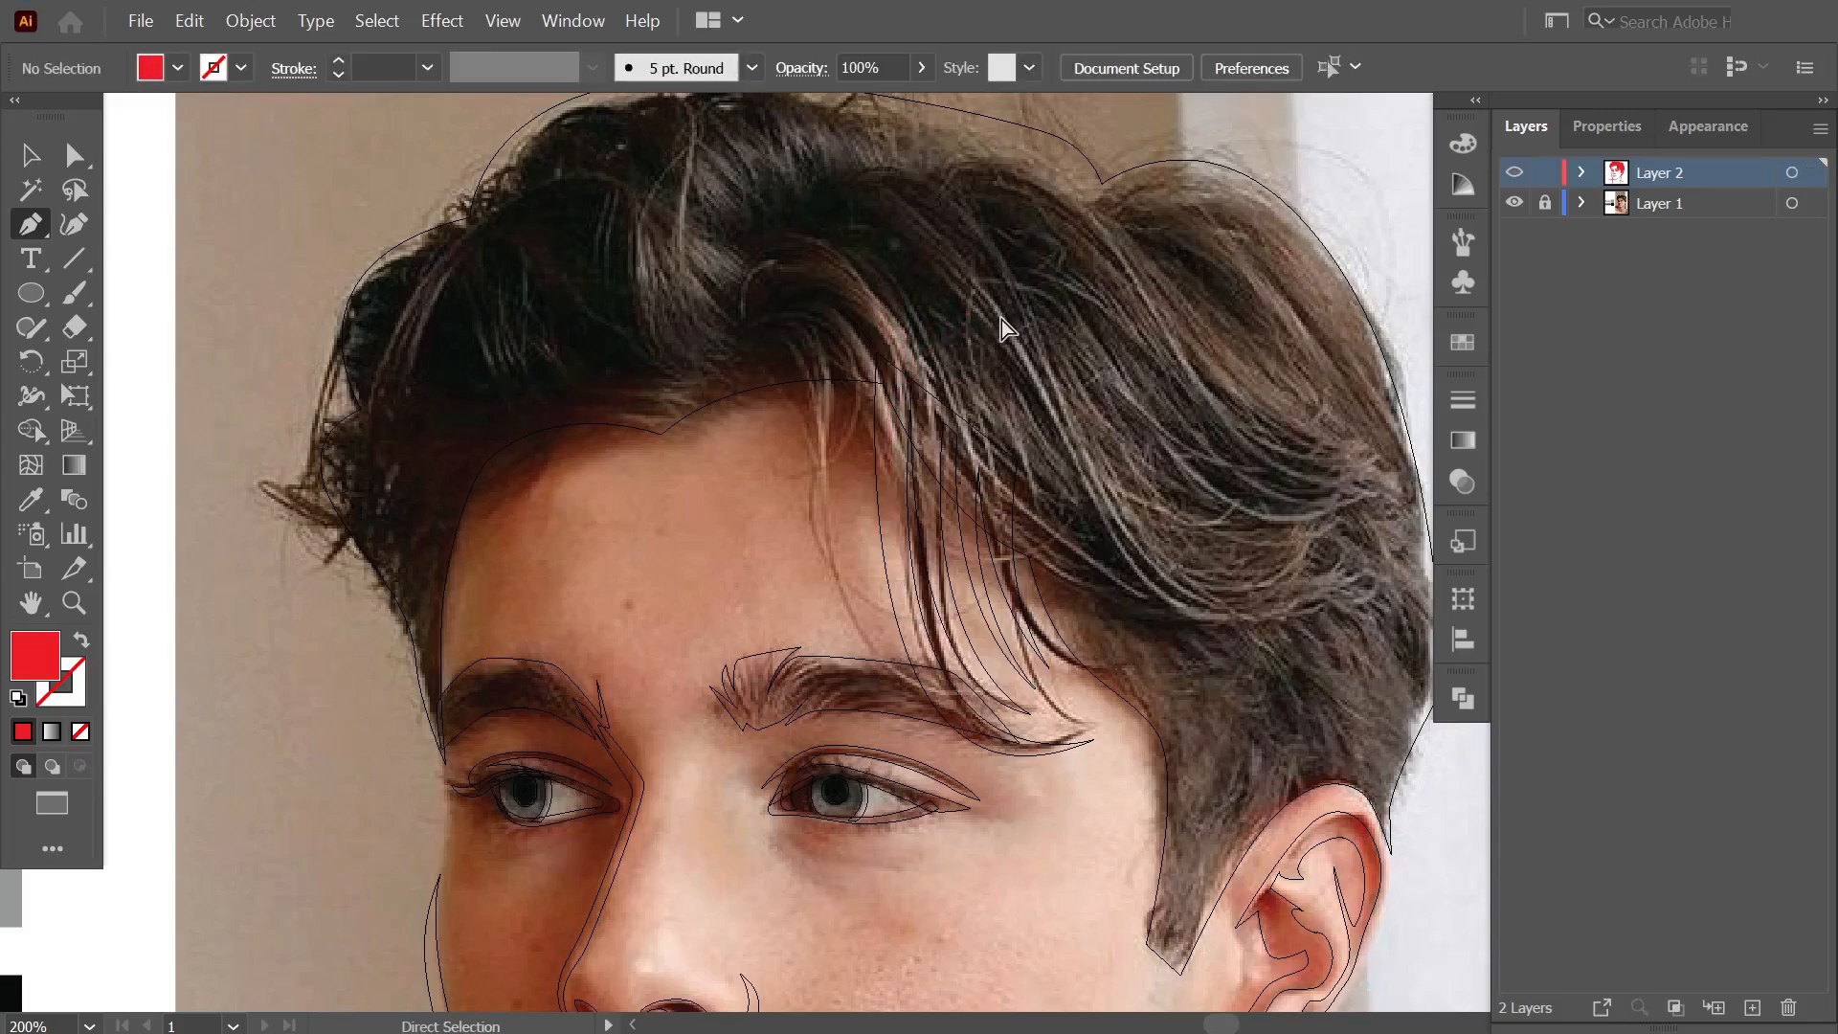
Trace the lower edge of a long hair highlight sweeping from the top of the hair down towards the area above the ear.
{"action": "left_click", "coordinate": [847, 210]}
{"action": "left_click_drag", "start_coordinate": [1021, 378], "coordinate": [1052, 456]}
{"action": "key", "text": "ctrl+z"}
{"action": "left_click_drag", "start_coordinate": [994, 327], "coordinate": [1069, 469]}
{"action": "key", "text": "space"}
{"action": "left_click_drag", "start_coordinate": [1259, 615], "coordinate": [1158, 623]}
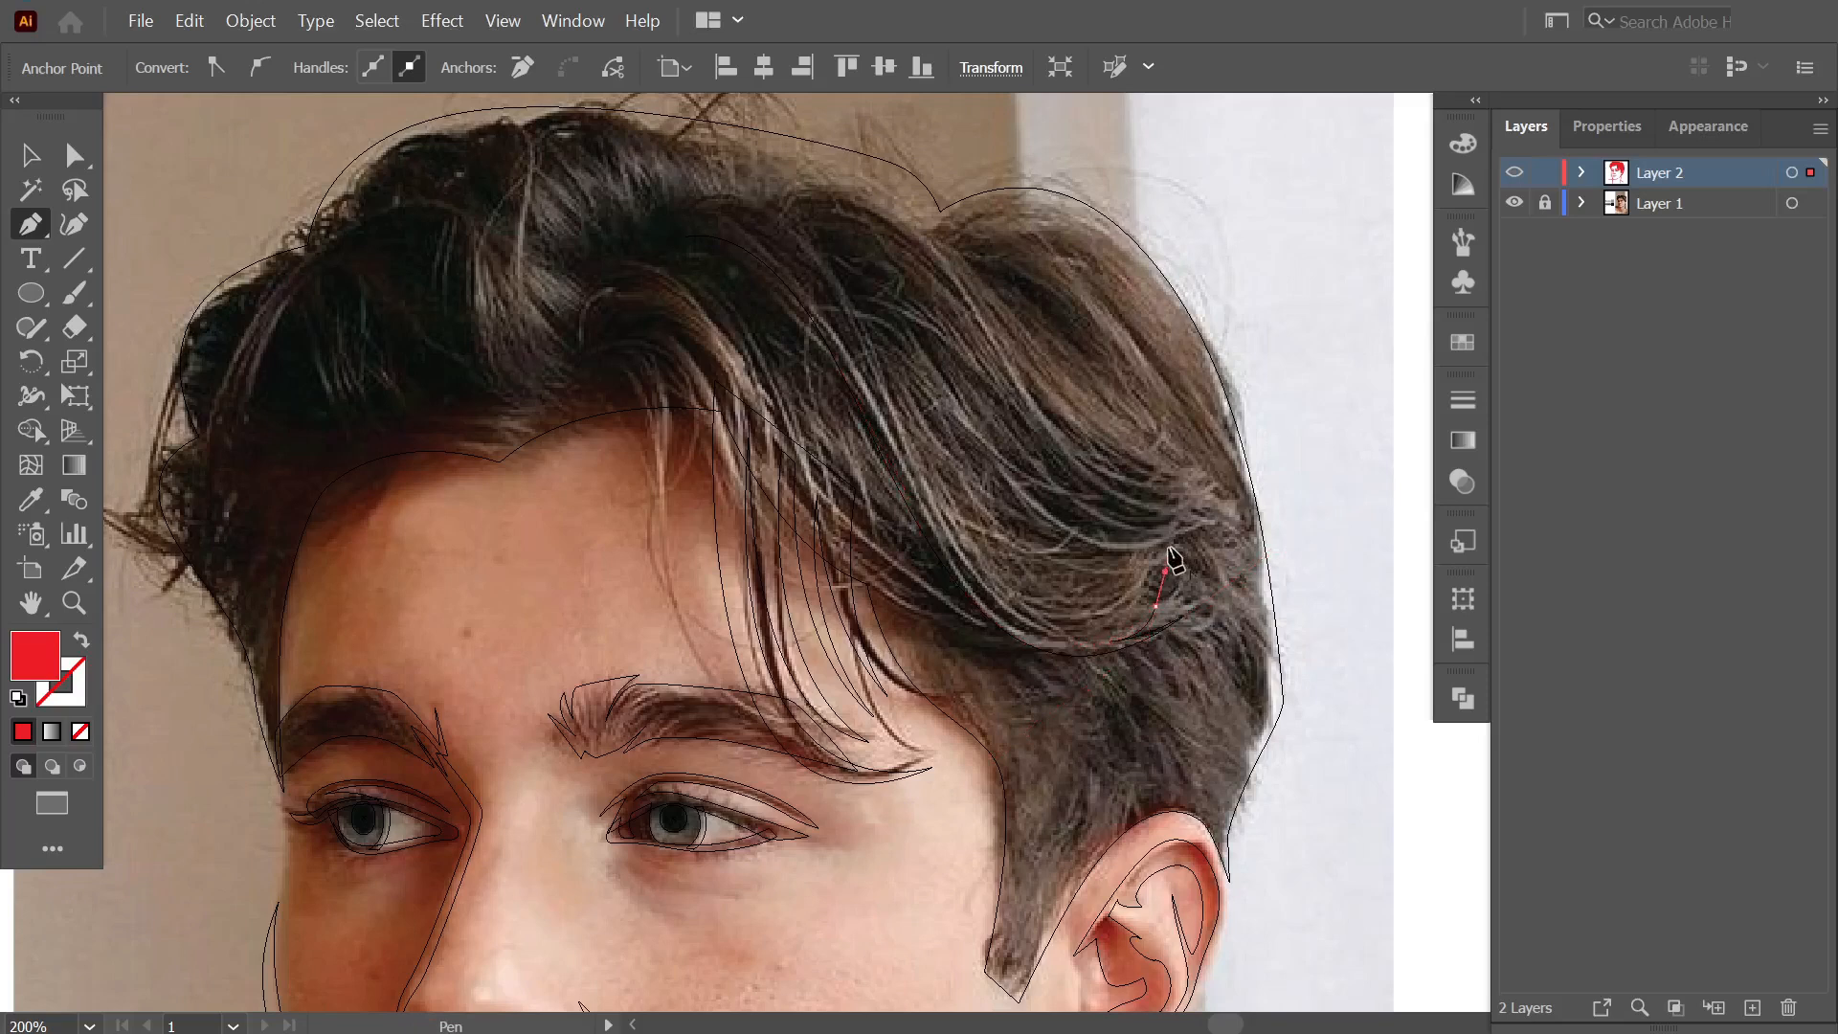
Trace the highlight's upper edge back towards the top of the hair, adding pointed strand tips and notches.
{"action": "left_click", "coordinate": [980, 471]}
{"action": "left_click_drag", "start_coordinate": [1195, 530], "coordinate": [1333, 465]}
{"action": "left_click", "coordinate": [1194, 530]}
{"action": "left_click_drag", "start_coordinate": [1007, 476], "coordinate": [936, 370]}
{"action": "left_click_drag", "start_coordinate": [870, 297], "coordinate": [829, 263]}
{"action": "left_click", "coordinate": [869, 297]}
{"action": "left_click_drag", "start_coordinate": [937, 387], "coordinate": [964, 436]}
{"action": "left_click", "coordinate": [938, 386]}
Add further pointed strands and inner notches to the highlight's front end and close its outline at the starting point.
{"action": "left_click_drag", "start_coordinate": [763, 213], "coordinate": [698, 178]}
{"action": "left_click", "coordinate": [763, 213]}
{"action": "left_click_drag", "start_coordinate": [884, 342], "coordinate": [917, 407]}
{"action": "left_click_drag", "start_coordinate": [1060, 563], "coordinate": [1123, 579]}
{"action": "left_click", "coordinate": [1059, 563]}
{"action": "key", "text": "ctrl+y"}
{"action": "left_click_drag", "start_coordinate": [954, 479], "coordinate": [904, 387]}
{"action": "left_click_drag", "start_coordinate": [834, 292], "coordinate": [661, 213]}
{"action": "left_click", "coordinate": [713, 221]}
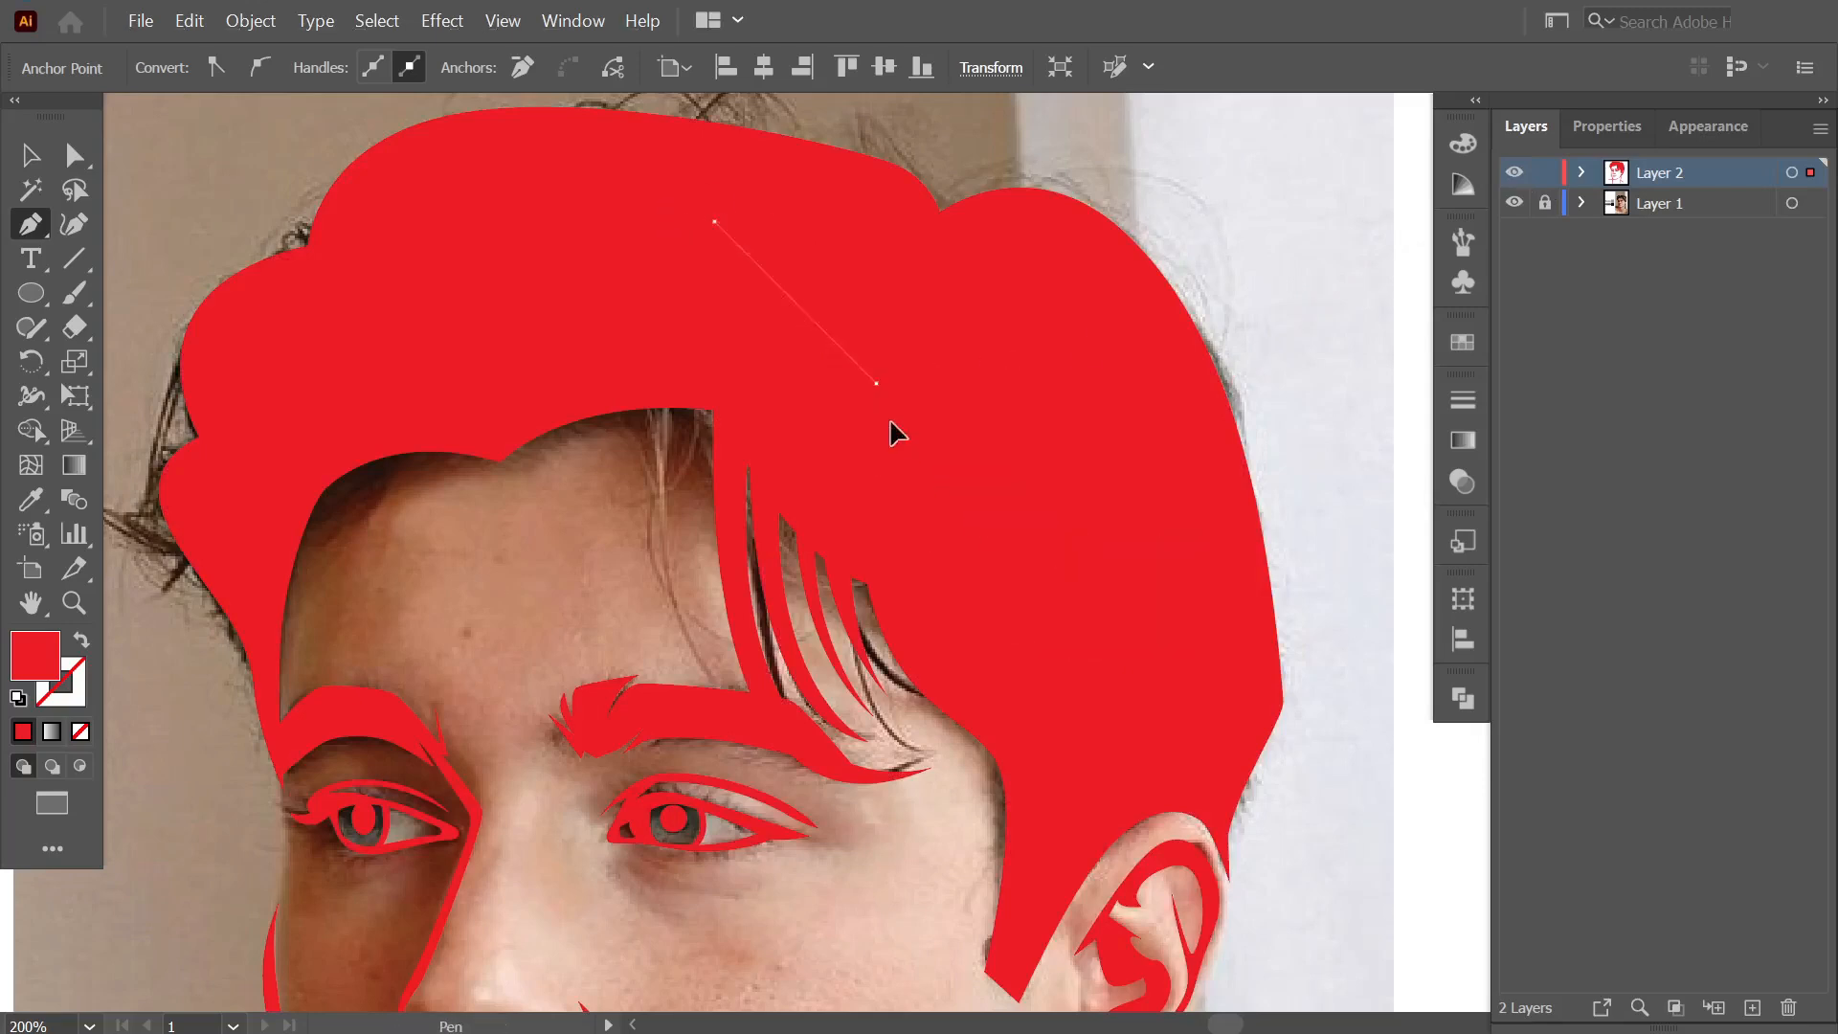
{"action": "left_click_drag", "start_coordinate": [682, 237], "coordinate": [591, 259]}
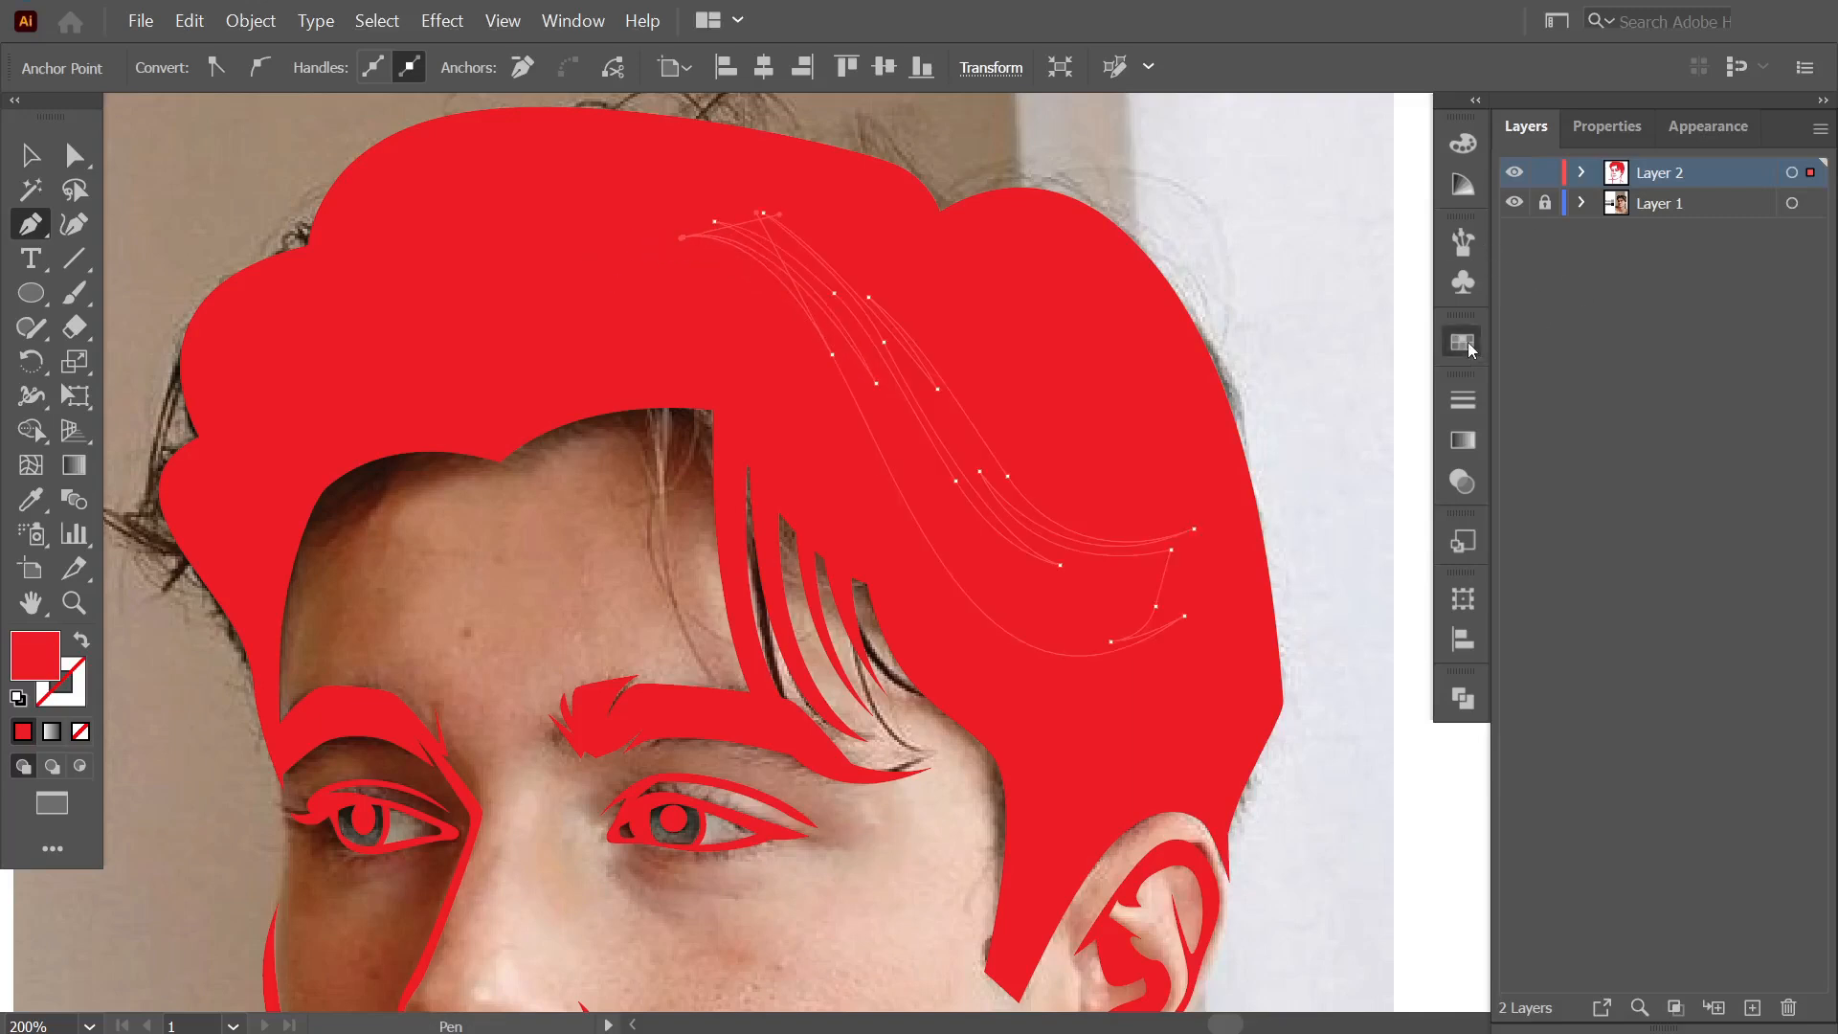
Fill the closed hair highlight with the yellow swatch and deselect it.
{"action": "left_click", "coordinate": [1469, 344]}
{"action": "left_click", "coordinate": [1206, 417]}
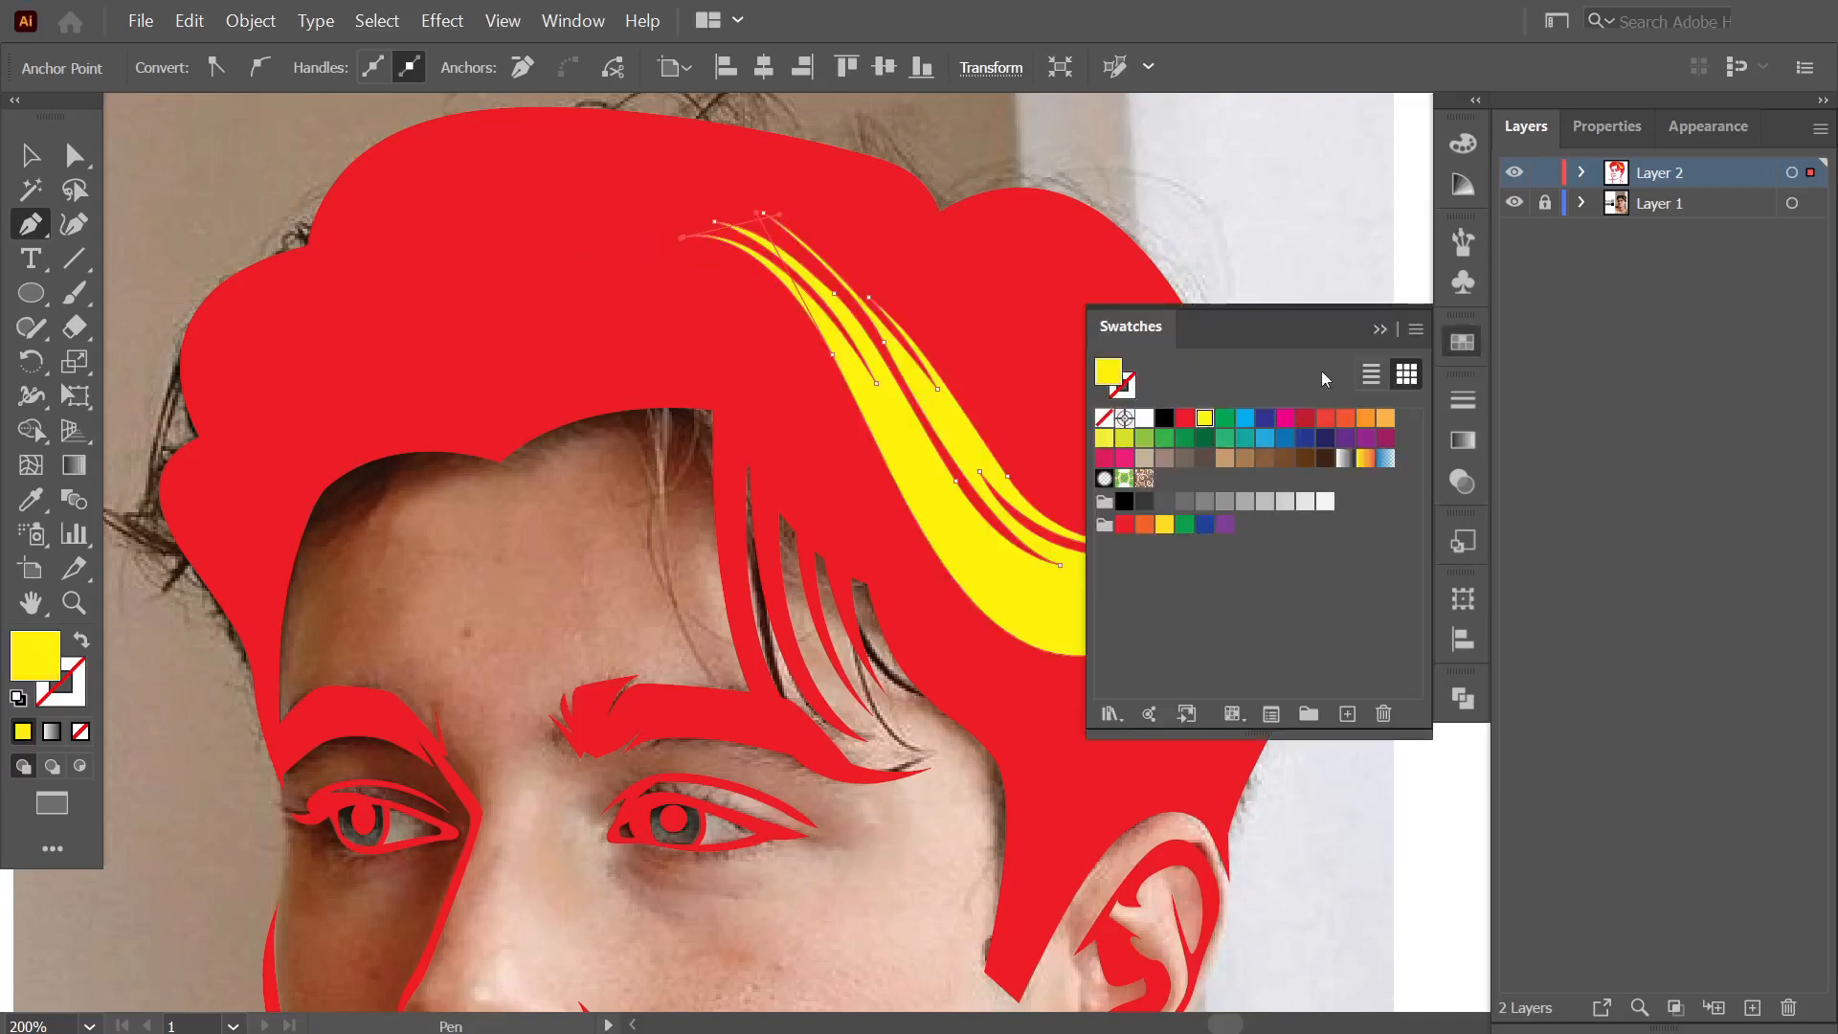
{"action": "left_click", "coordinate": [1384, 326]}
{"action": "left_click", "coordinate": [1325, 346], "text": "ctrl"}
{"action": "scroll", "coordinate": [1276, 354], "scroll_direction": "down", "scroll_amount": 1}
{"action": "scroll", "coordinate": [1300, 344], "scroll_direction": "up", "scroll_amount": 1}
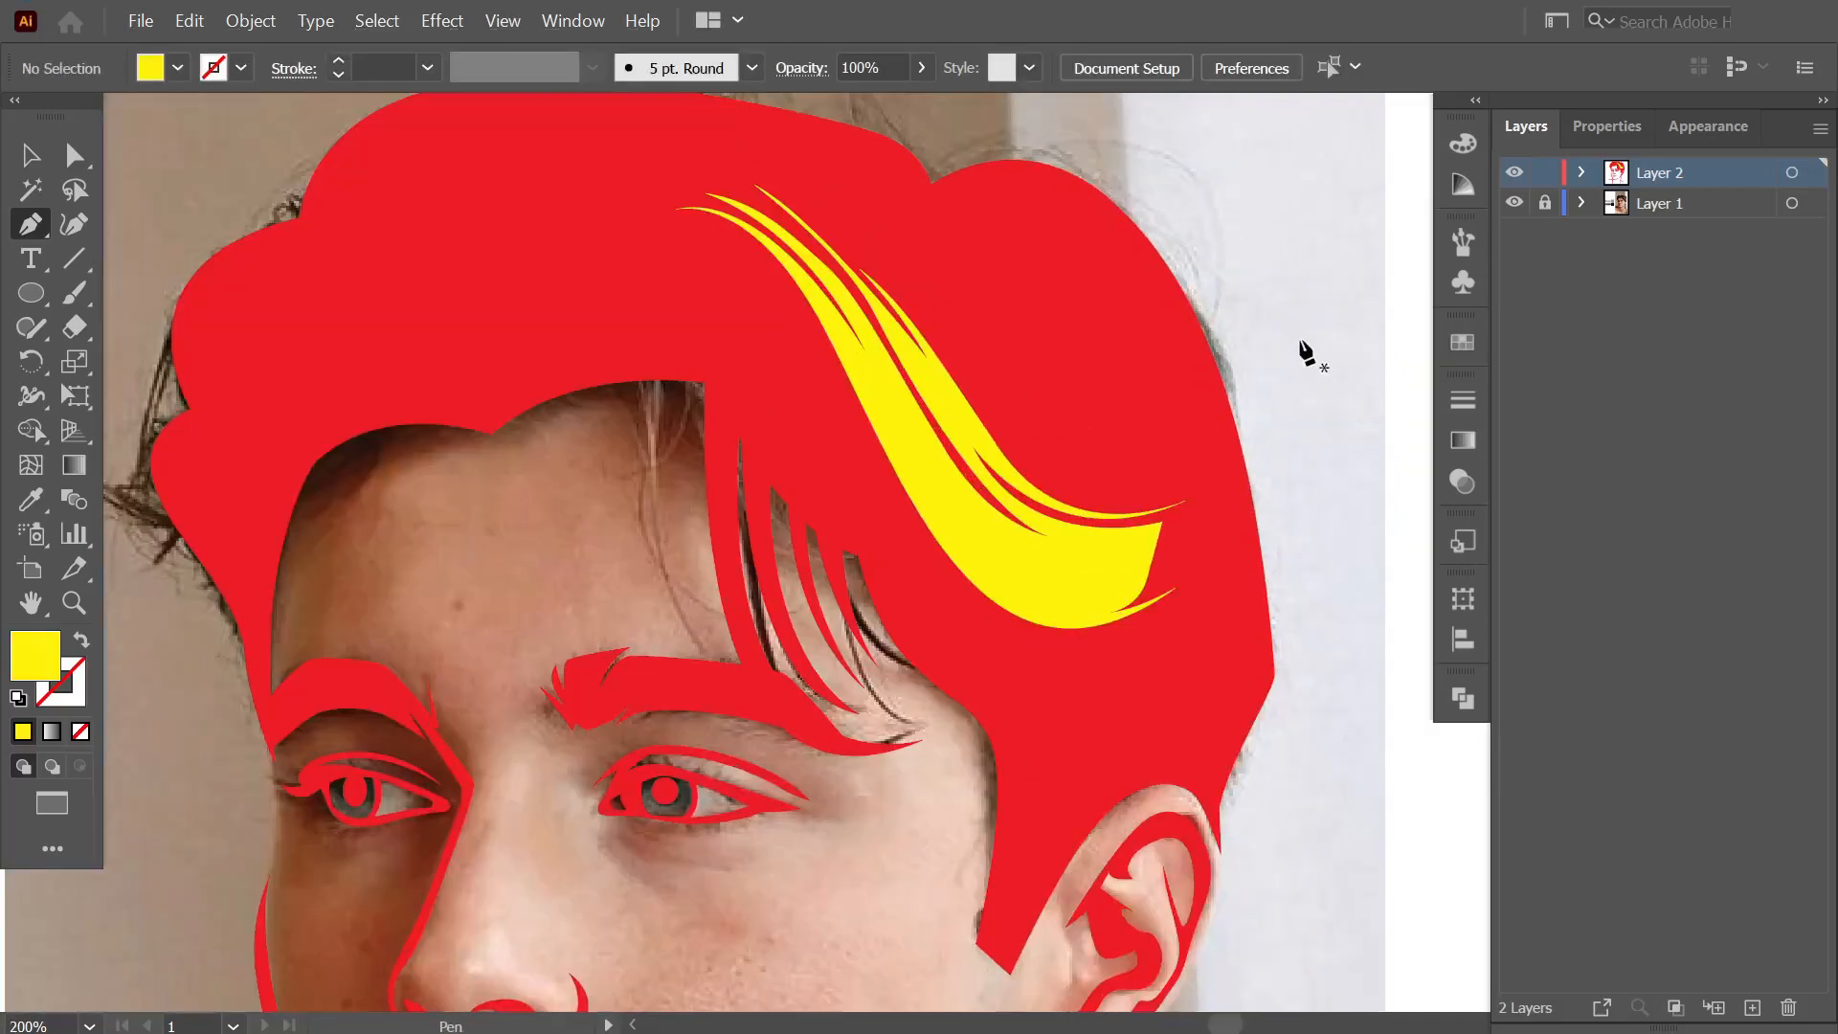
With Layer 2 in outline display, trace a second highlight's lower and rear edges above the first, with pointed strand tips.
{"action": "left_click", "coordinate": [1514, 172], "text": "ctrl"}
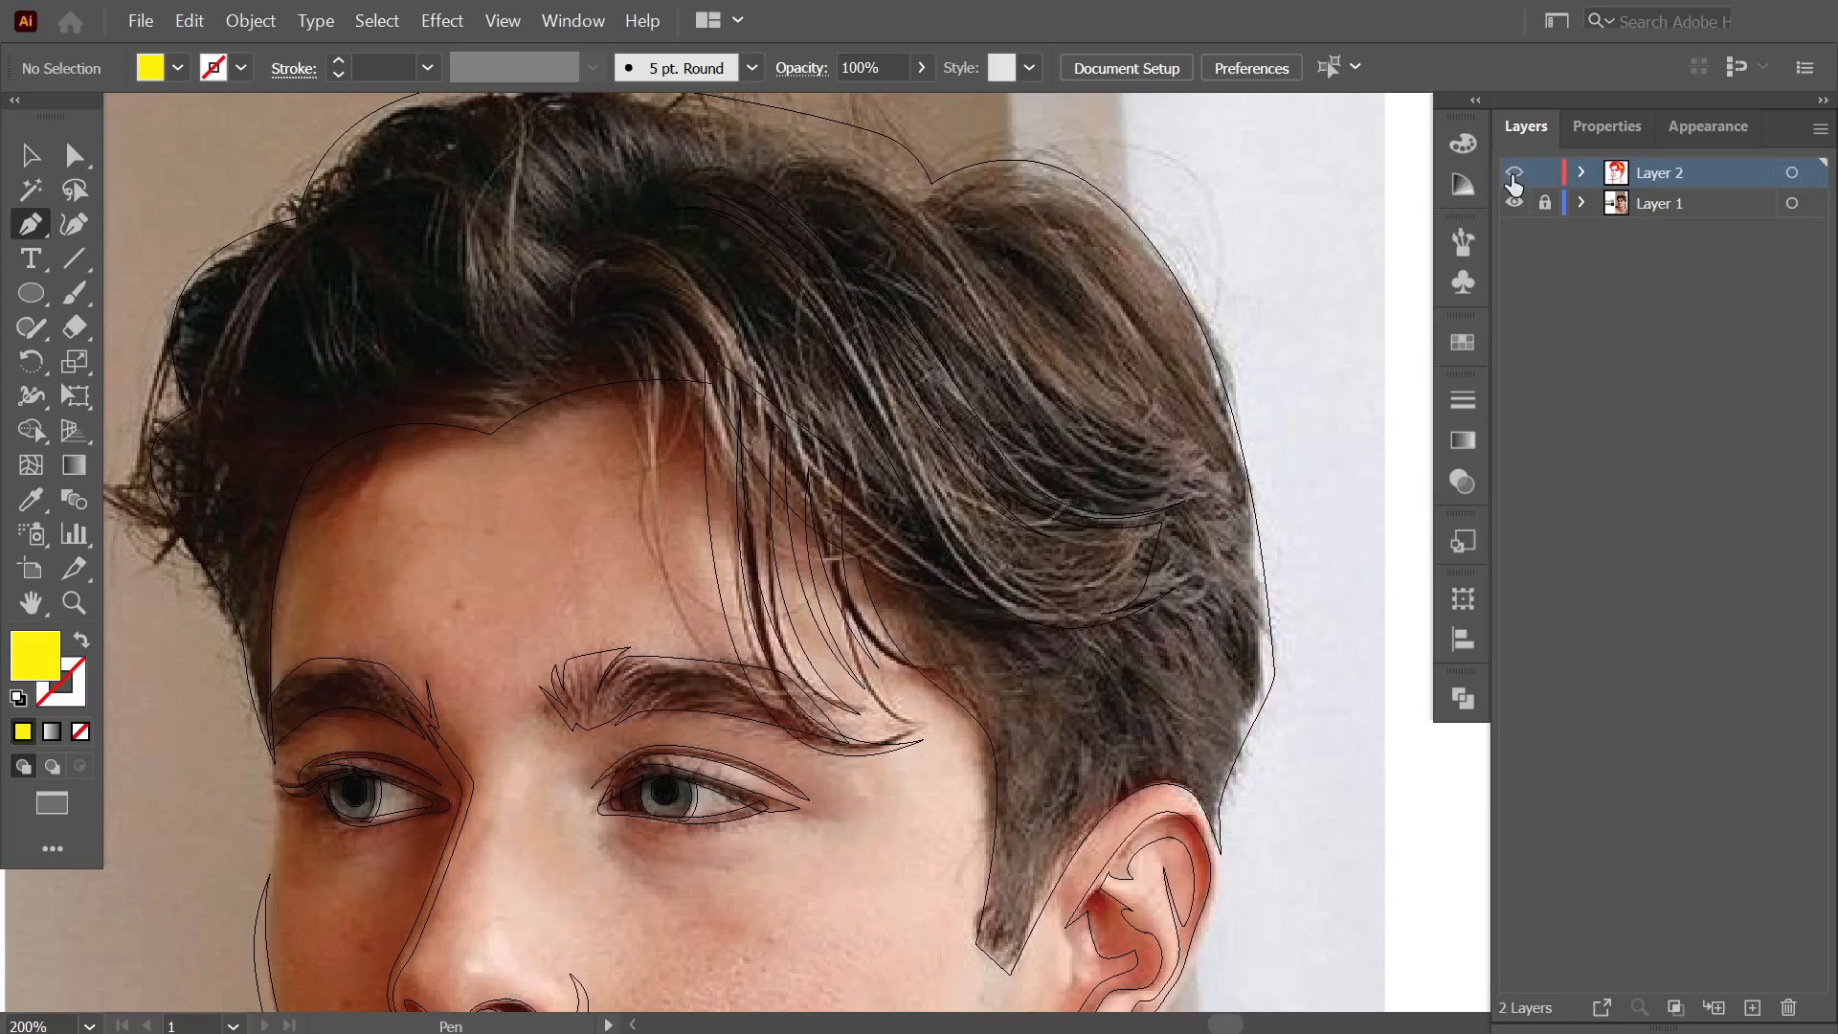
{"action": "left_click_drag", "start_coordinate": [1075, 482], "coordinate": [1289, 483]}
{"action": "left_click", "coordinate": [983, 390], "text": "alt"}
{"action": "left_click", "coordinate": [1185, 492], "text": "alt"}
{"action": "left_click_drag", "start_coordinate": [1031, 411], "coordinate": [973, 342]}
{"action": "left_click_drag", "start_coordinate": [1286, 457], "coordinate": [1313, 456]}
{"action": "left_click", "coordinate": [1224, 474], "text": "alt"}
{"action": "left_click_drag", "start_coordinate": [1013, 356], "coordinate": [990, 337]}
{"action": "left_click", "coordinate": [1066, 409], "text": "alt"}
{"action": "left_click", "coordinate": [1220, 459], "text": "alt"}
Trace the second highlight's upper edge with long pointed strands, close it as a solid yellow shape, and return Layer 2 to preview.
{"action": "left_click_drag", "start_coordinate": [998, 251], "coordinate": [949, 244]}
{"action": "left_click_drag", "start_coordinate": [775, 174], "coordinate": [698, 189]}
{"action": "left_click", "coordinate": [775, 174]}
{"action": "left_click_drag", "start_coordinate": [955, 278], "coordinate": [1033, 395]}
{"action": "left_click", "coordinate": [956, 277]}
{"action": "left_click_drag", "start_coordinate": [818, 193], "coordinate": [750, 181]}
{"action": "left_click", "coordinate": [1521, 175], "text": "ctrl"}
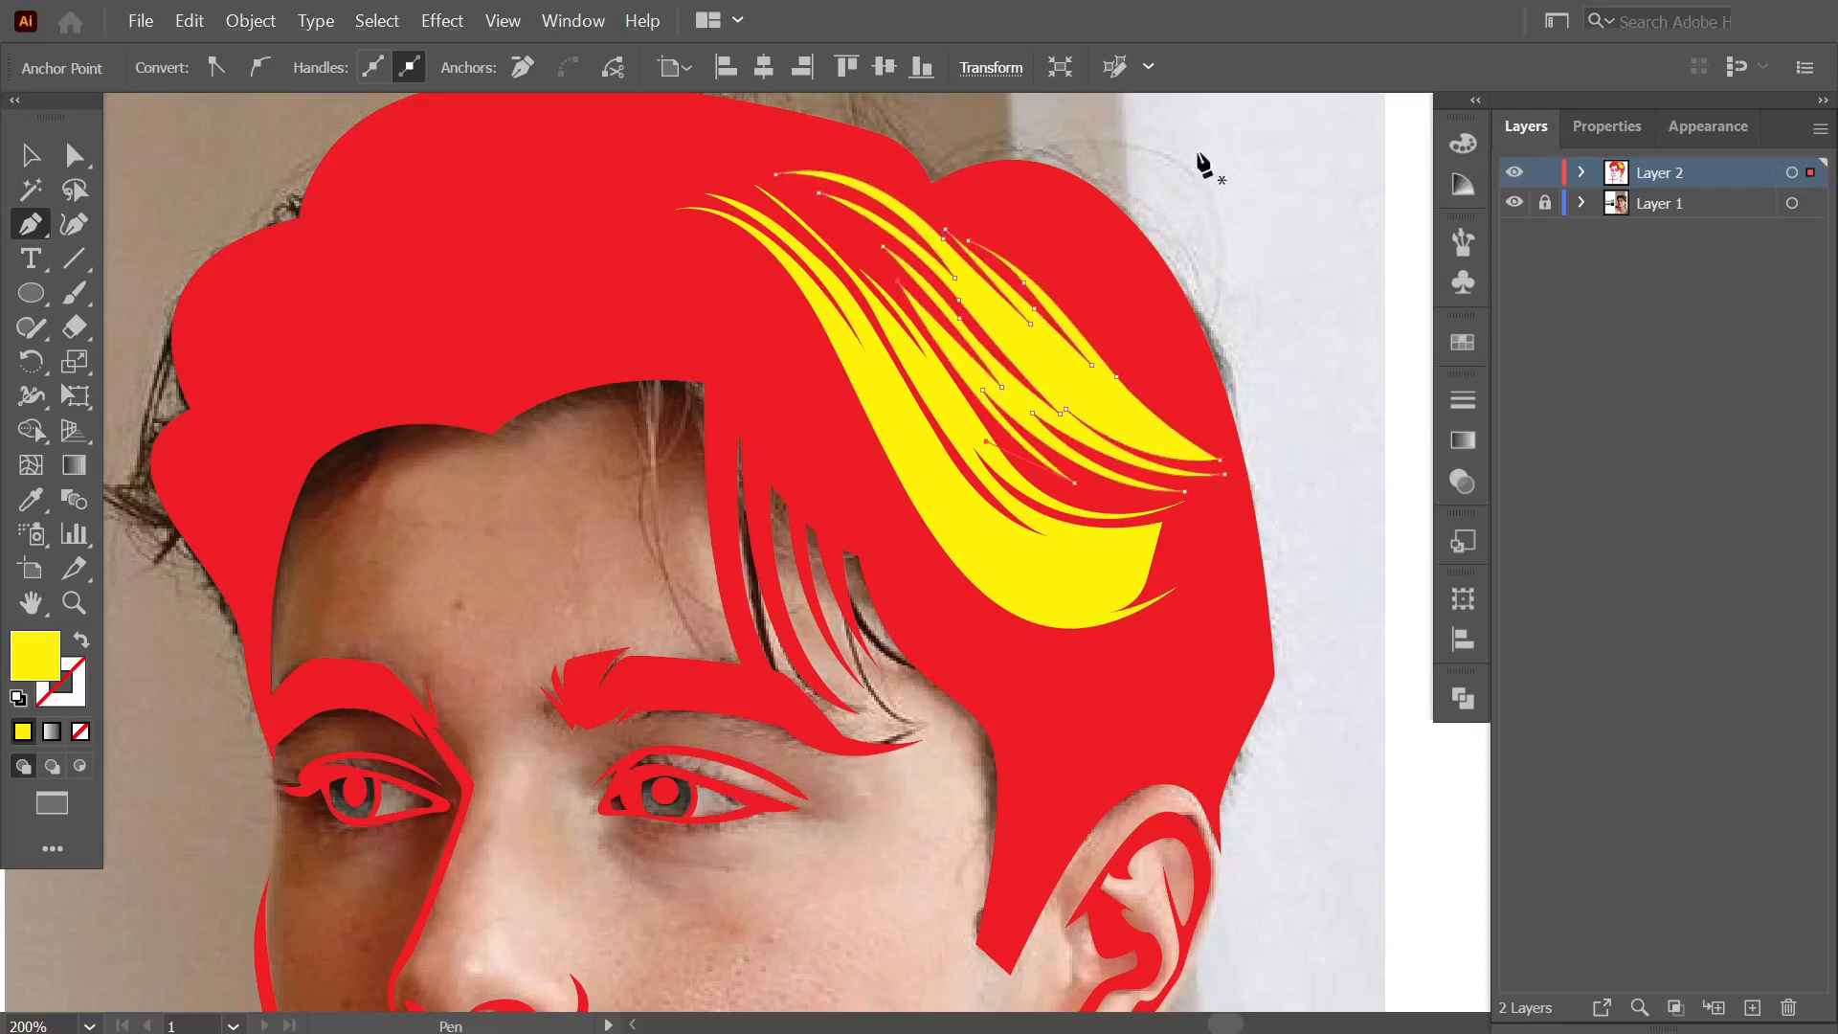
{"action": "left_click", "coordinate": [1305, 238], "text": "ctrl"}
{"action": "scroll", "coordinate": [1286, 258], "scroll_direction": "up", "scroll_amount": 1}
{"action": "scroll", "coordinate": [1358, 271], "scroll_direction": "down", "scroll_amount": 2}
{"action": "scroll", "coordinate": [1280, 287], "scroll_direction": "up", "scroll_amount": 2}
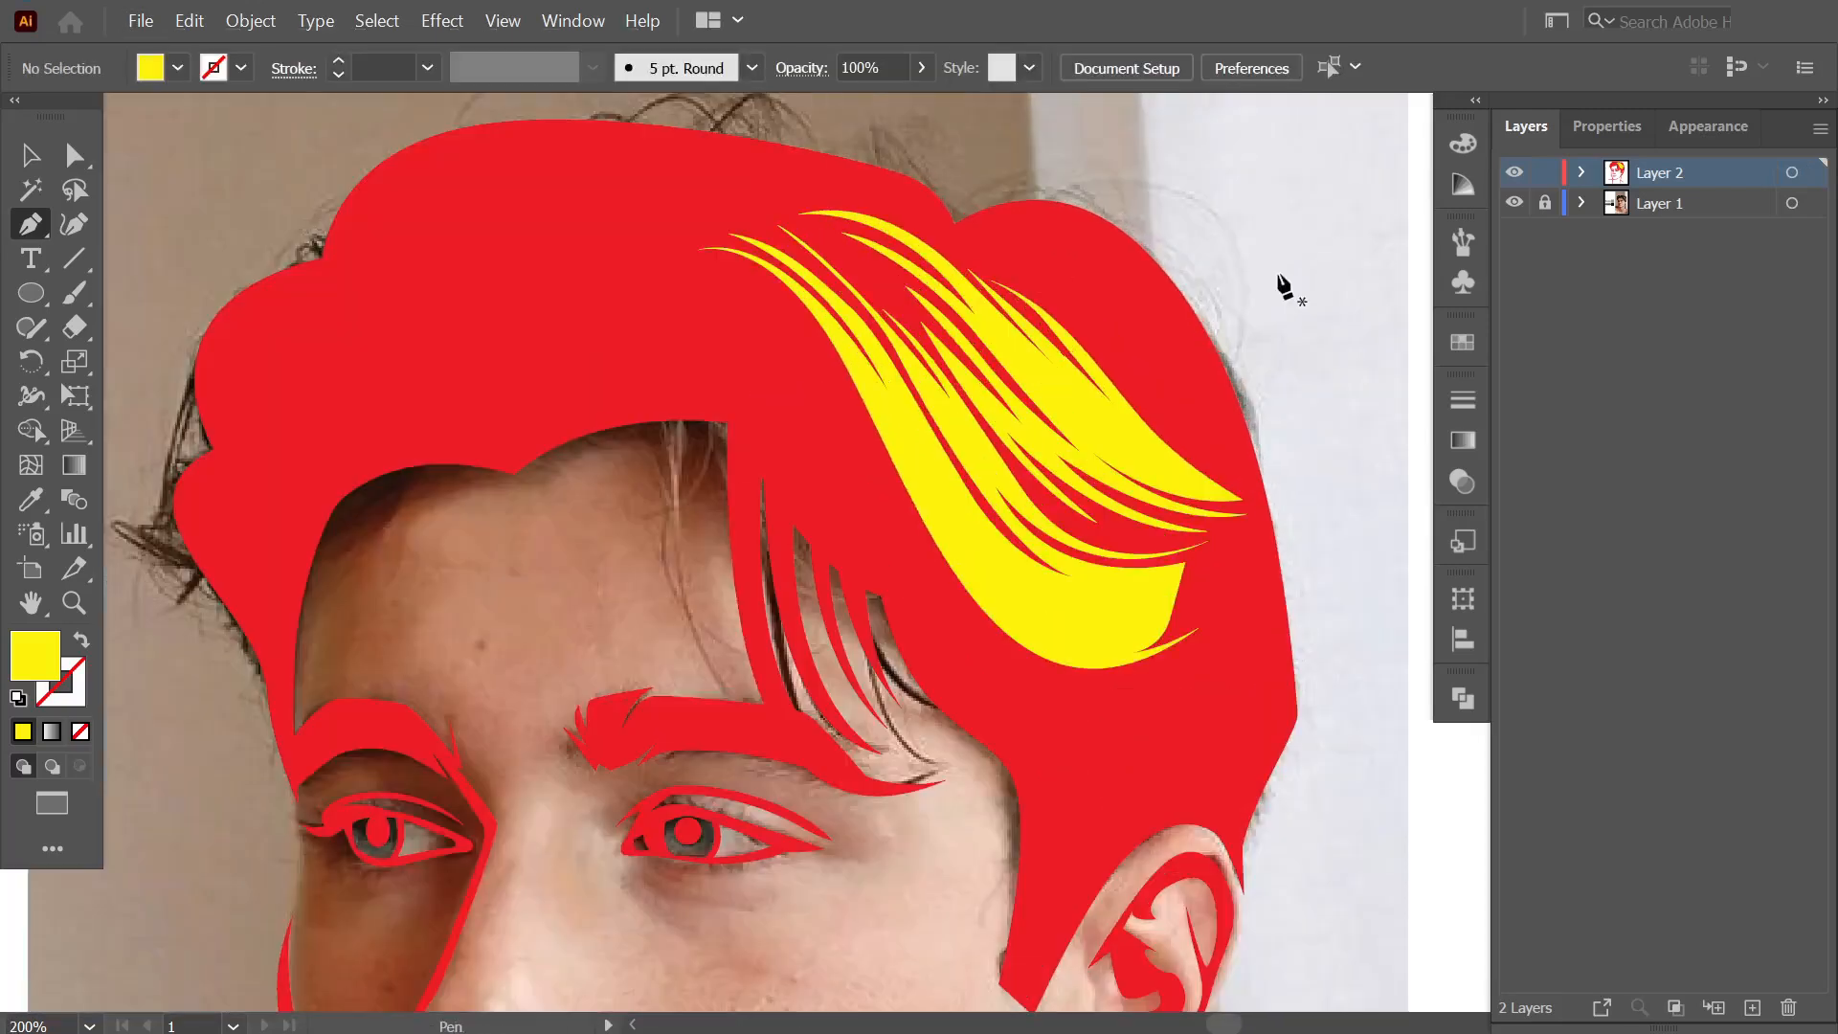
With Layer 2 in outline display, trace the lower edge of a third highlight down the back of the crown.
{"action": "left_click", "coordinate": [1514, 172], "text": "ctrl"}
{"action": "left_click", "coordinate": [984, 261]}
{"action": "left_click", "coordinate": [1085, 312]}
{"action": "left_click", "coordinate": [1128, 366]}
{"action": "left_click", "coordinate": [1172, 421]}
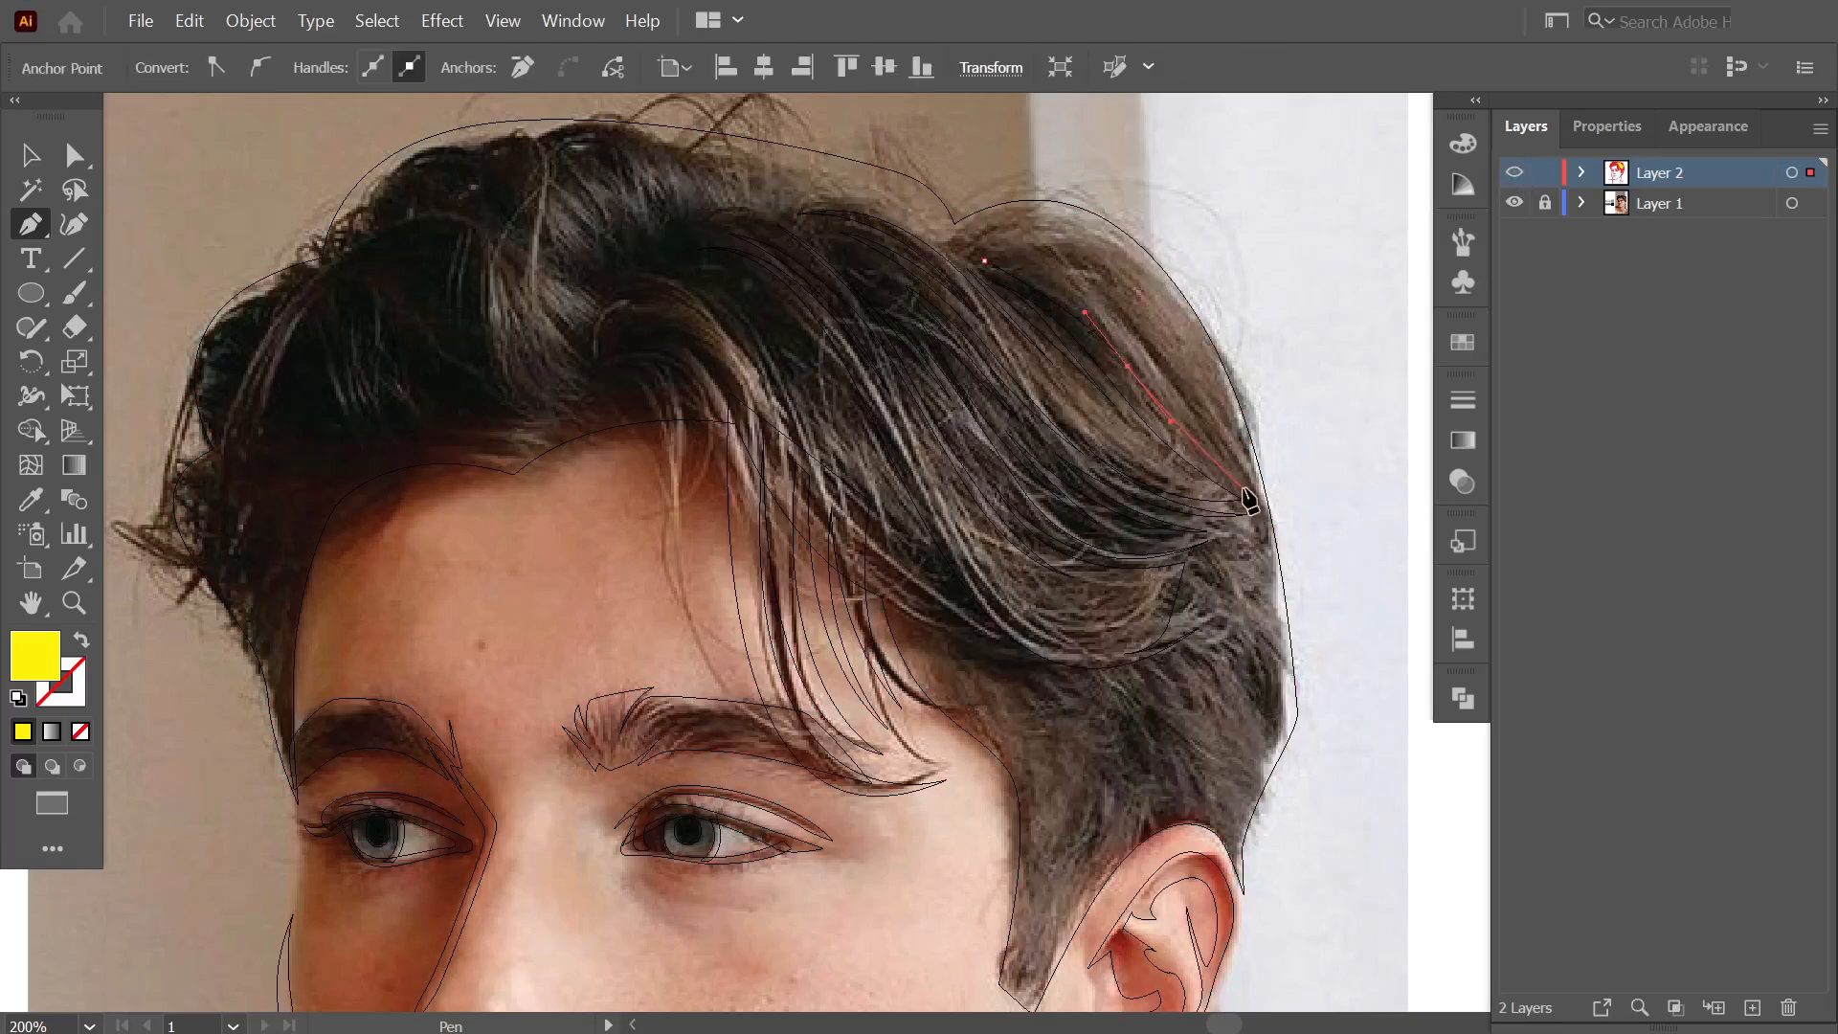
{"action": "left_click_drag", "start_coordinate": [1247, 492], "coordinate": [1216, 402]}
{"action": "left_click", "coordinate": [1132, 358], "text": "ctrl"}
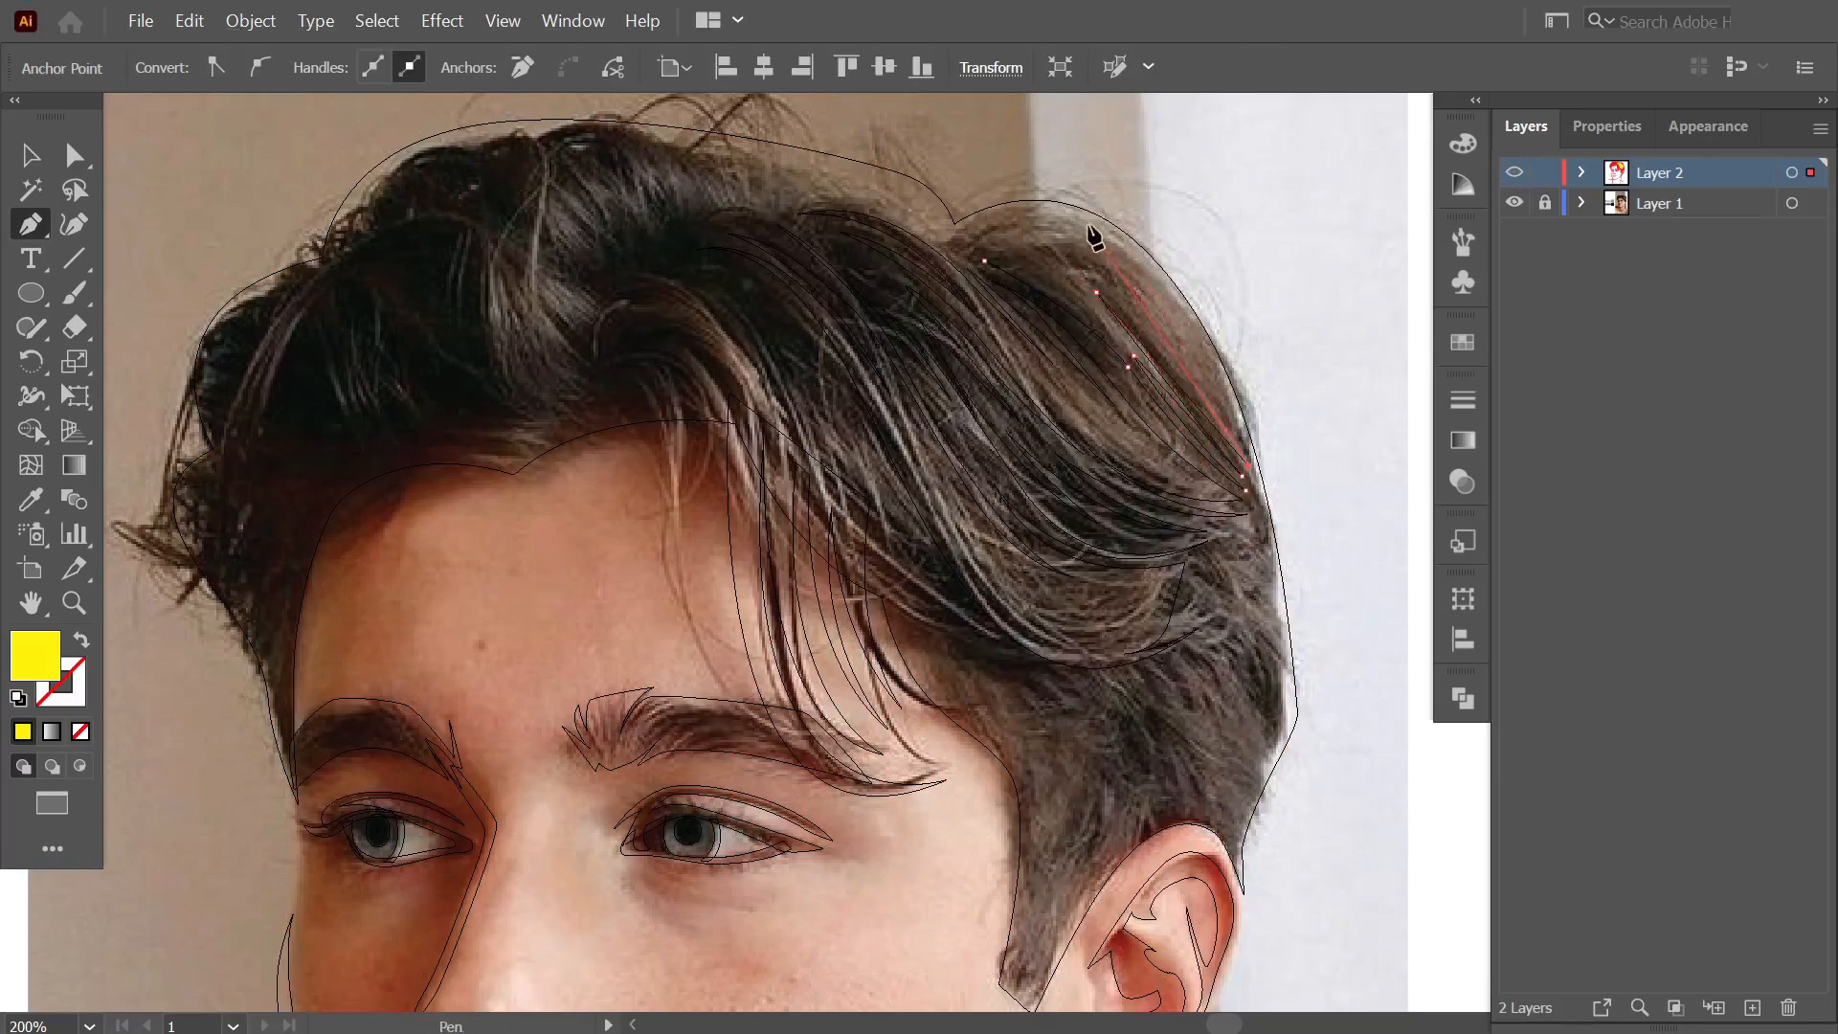
Trace the third highlight's upper edge along the crown, close it as a solid yellow shape, and return Layer 2 to preview.
{"action": "left_click_drag", "start_coordinate": [977, 227], "coordinate": [817, 312]}
{"action": "left_click_drag", "start_coordinate": [1153, 301], "coordinate": [993, 246]}
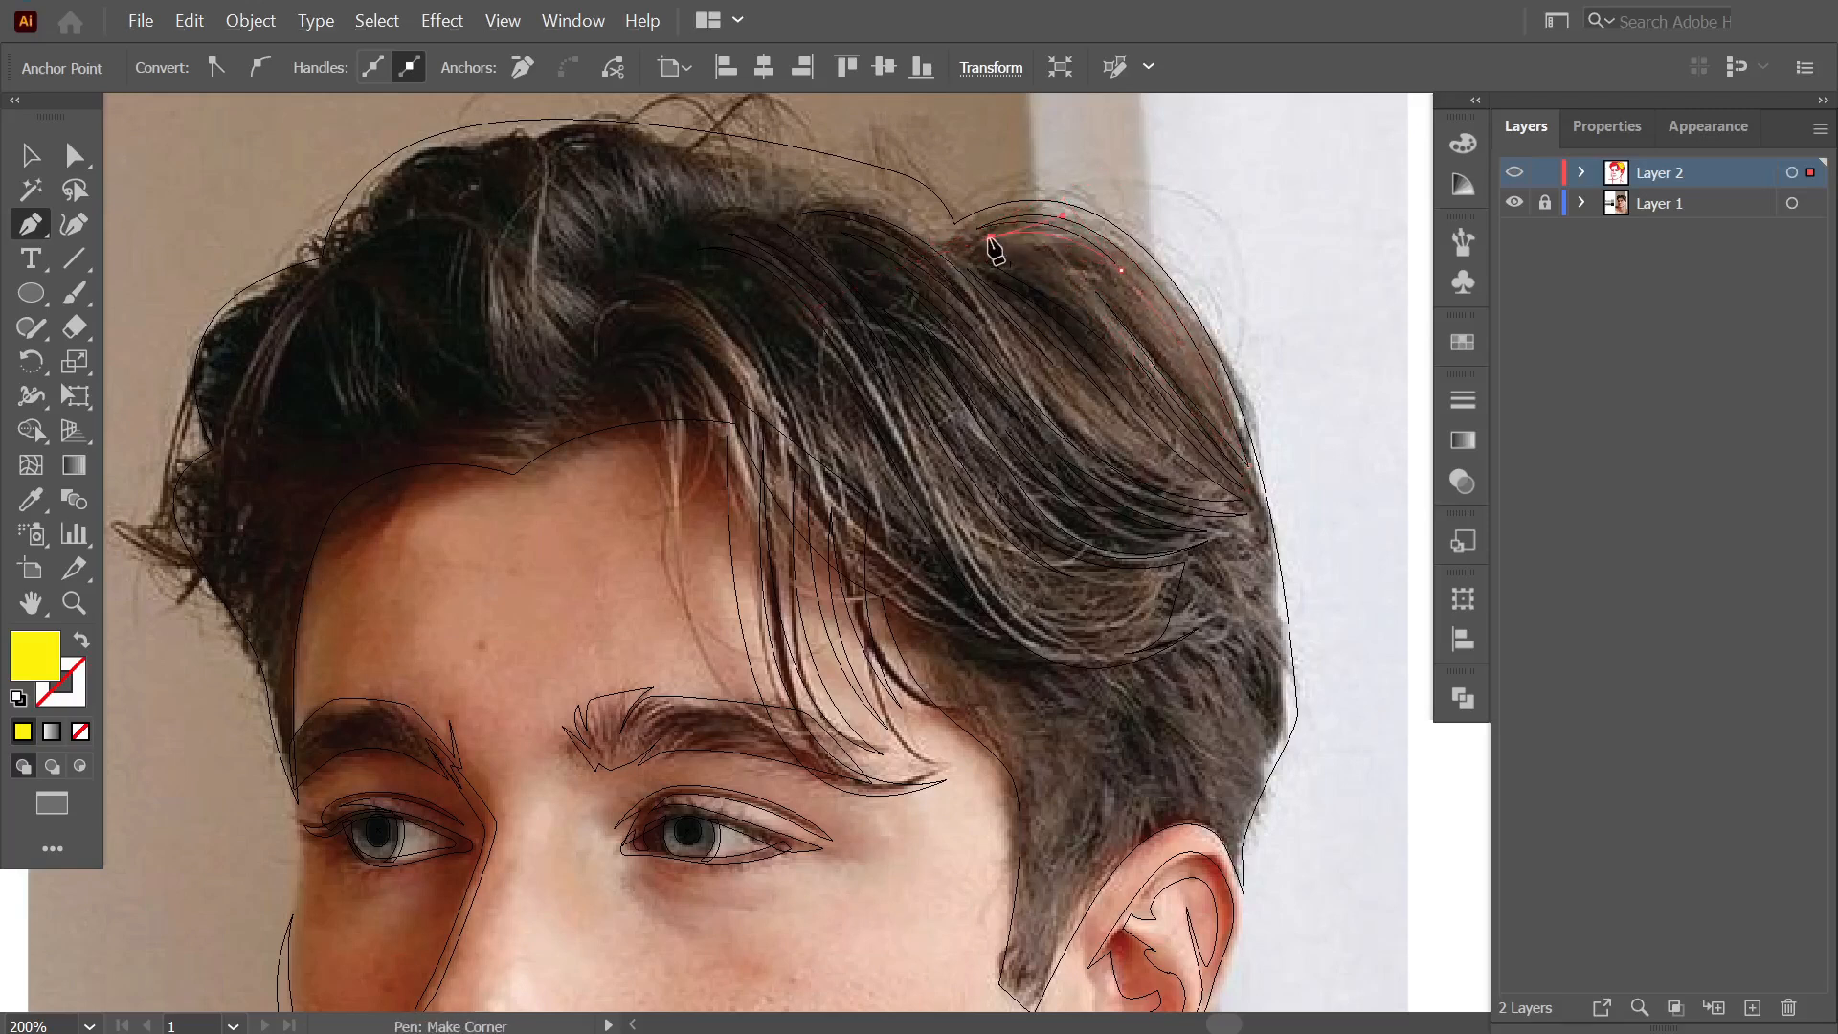
{"action": "left_click_drag", "start_coordinate": [1116, 299], "coordinate": [988, 251]}
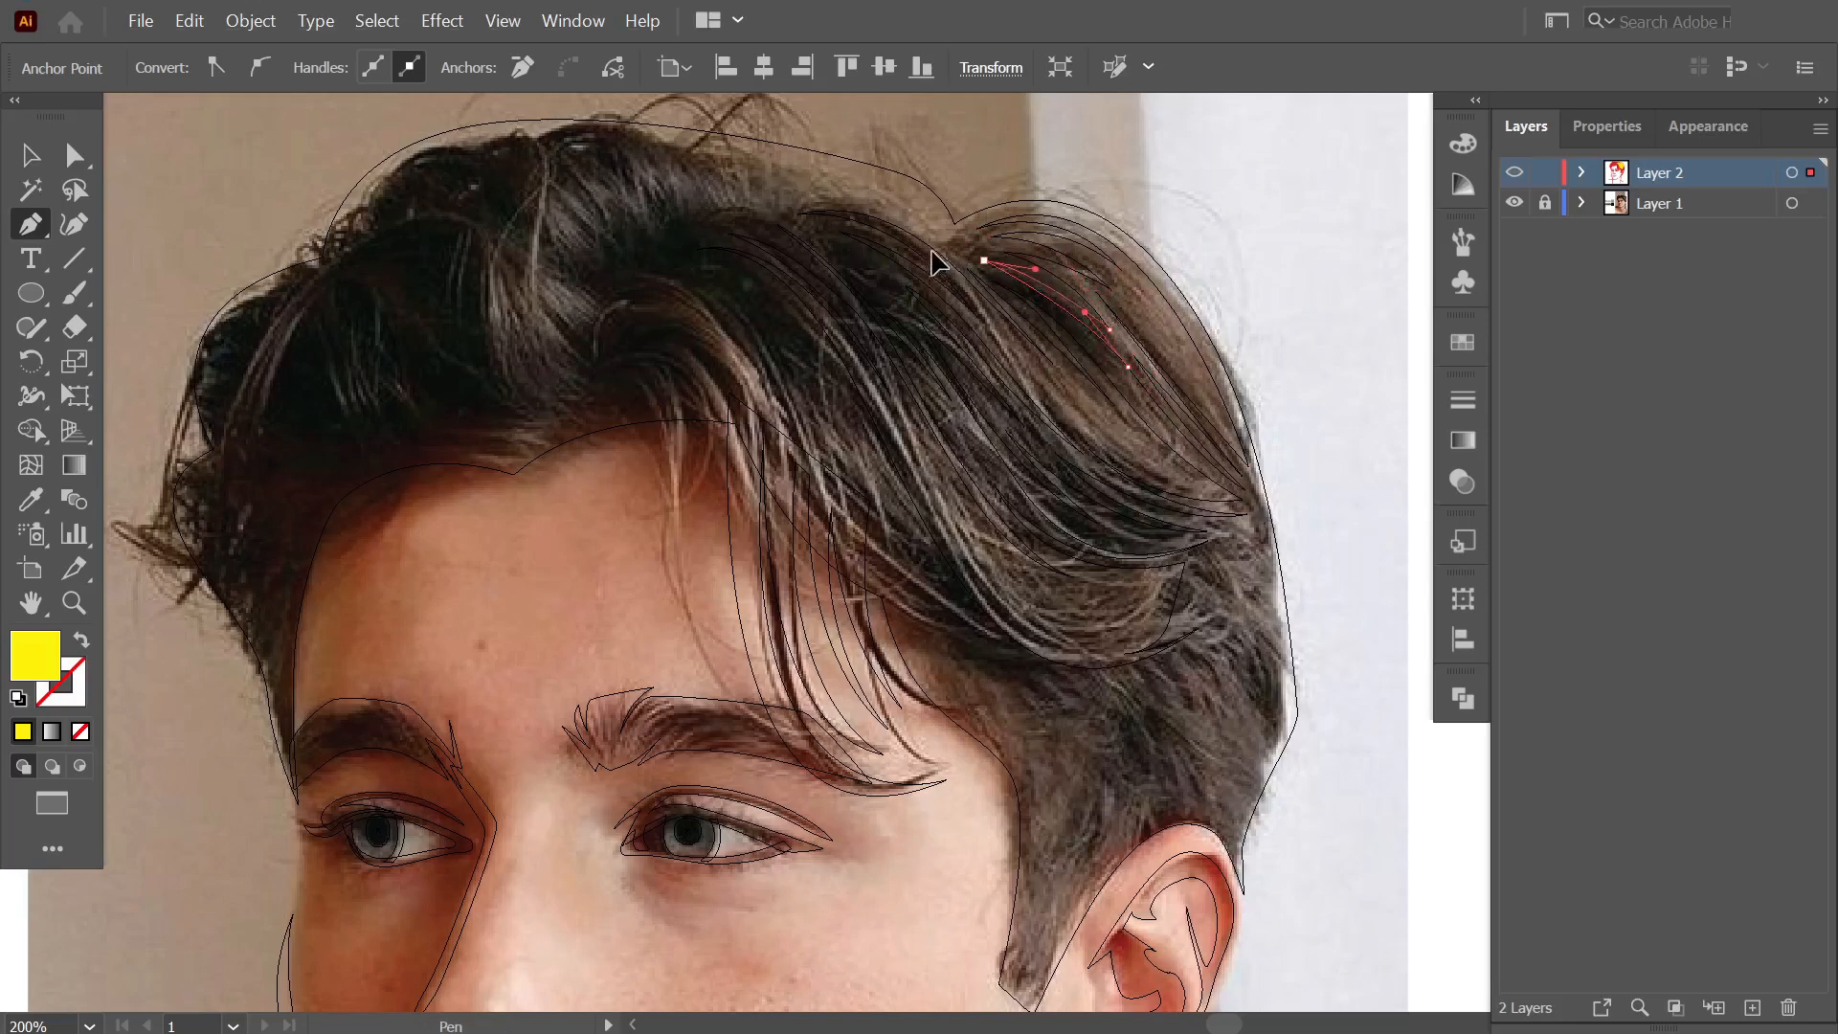
{"action": "key", "text": "ctrl+y"}
{"action": "key", "text": "ctrl+shift+a"}
{"action": "key", "text": "ctrl+0"}
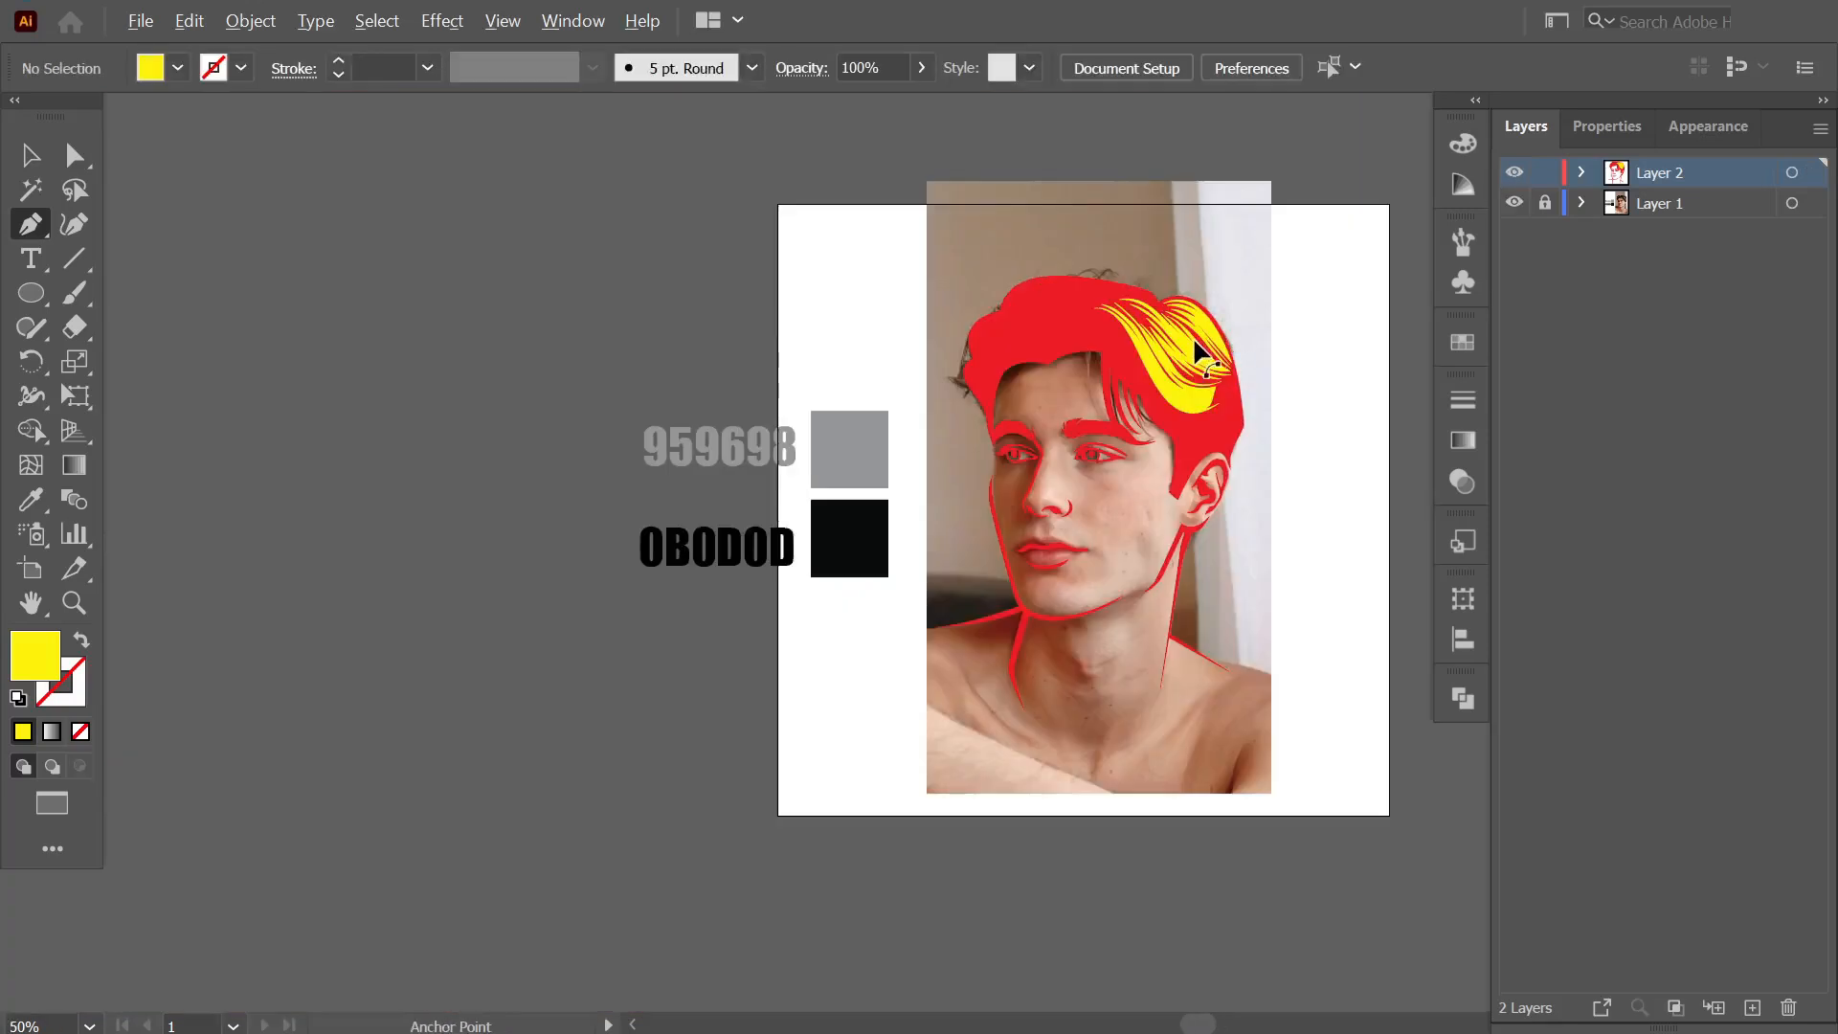
With Layer 2 in outline display, trace a front highlight's lower edge from above the forehead into the fringe strands.
{"action": "scroll", "coordinate": [976, 383], "scroll_direction": "up", "scroll_amount": 5}
{"action": "key", "text": "ctrl+y"}
{"action": "left_click", "coordinate": [771, 343]}
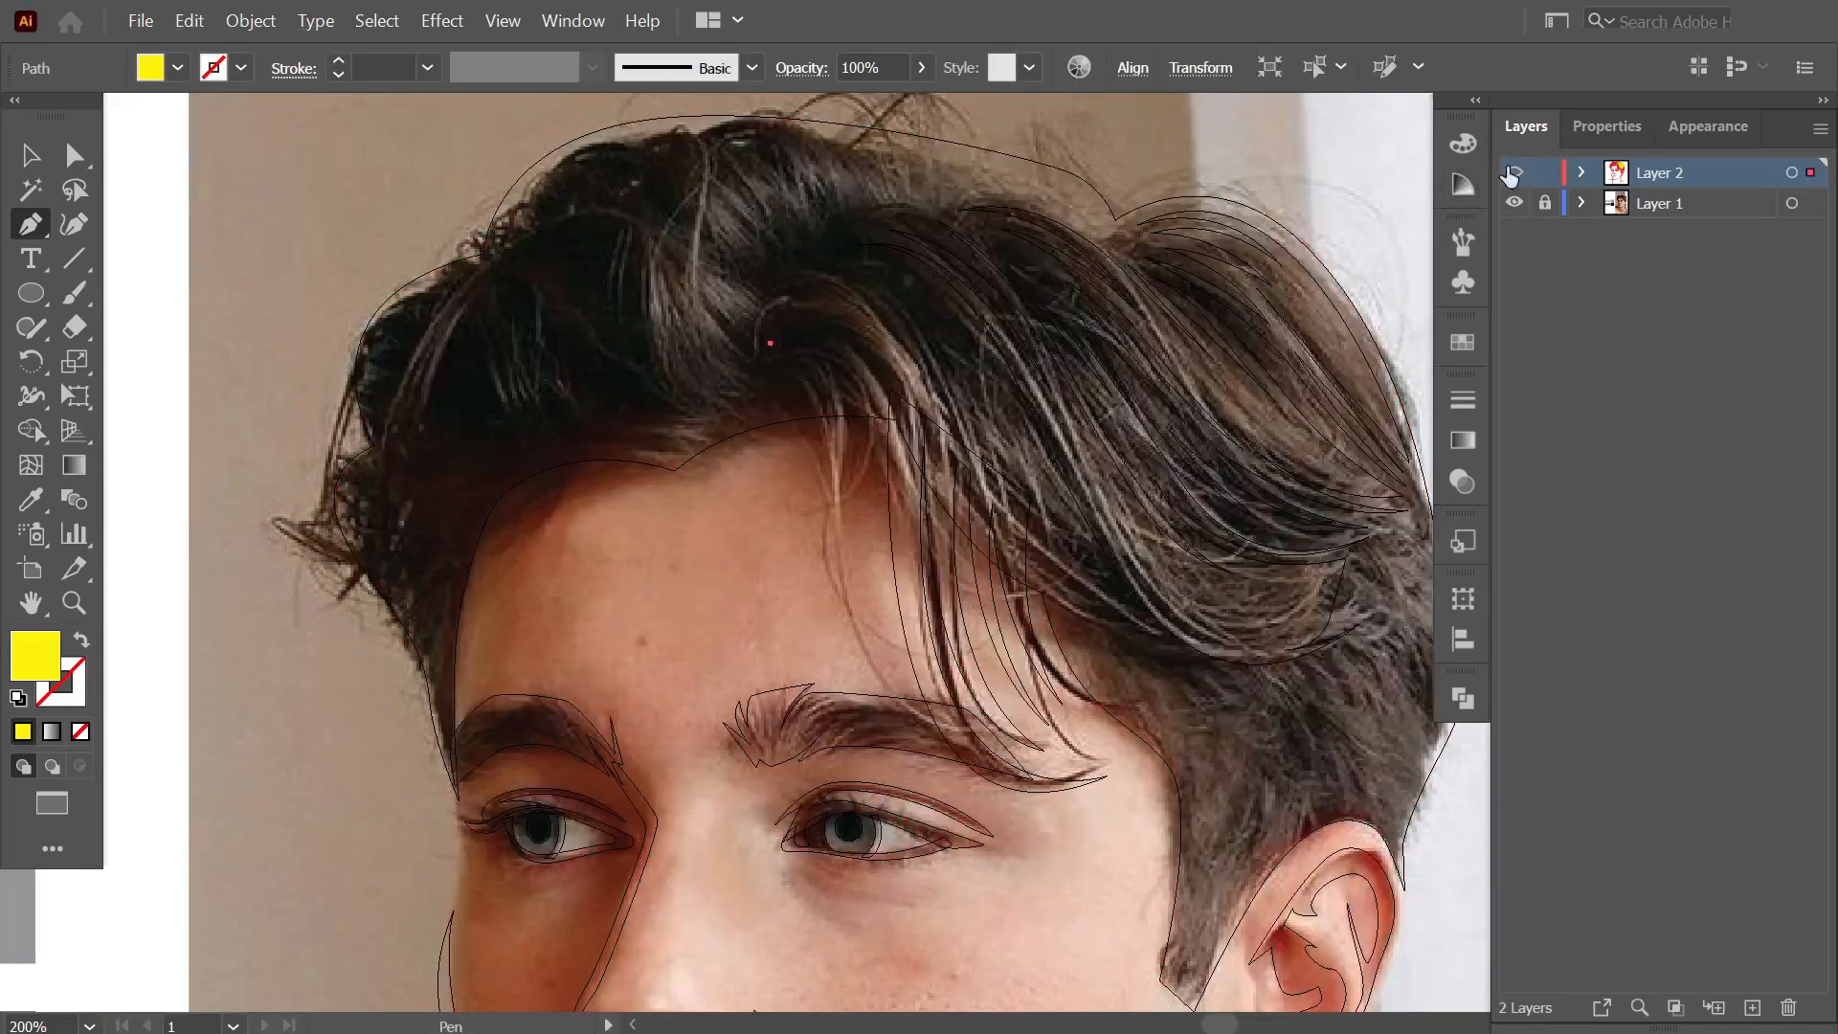
{"action": "key", "text": "ctrl+y"}
{"action": "key", "text": "ctrl+y"}
{"action": "left_click_drag", "start_coordinate": [901, 416], "coordinate": [905, 525]}
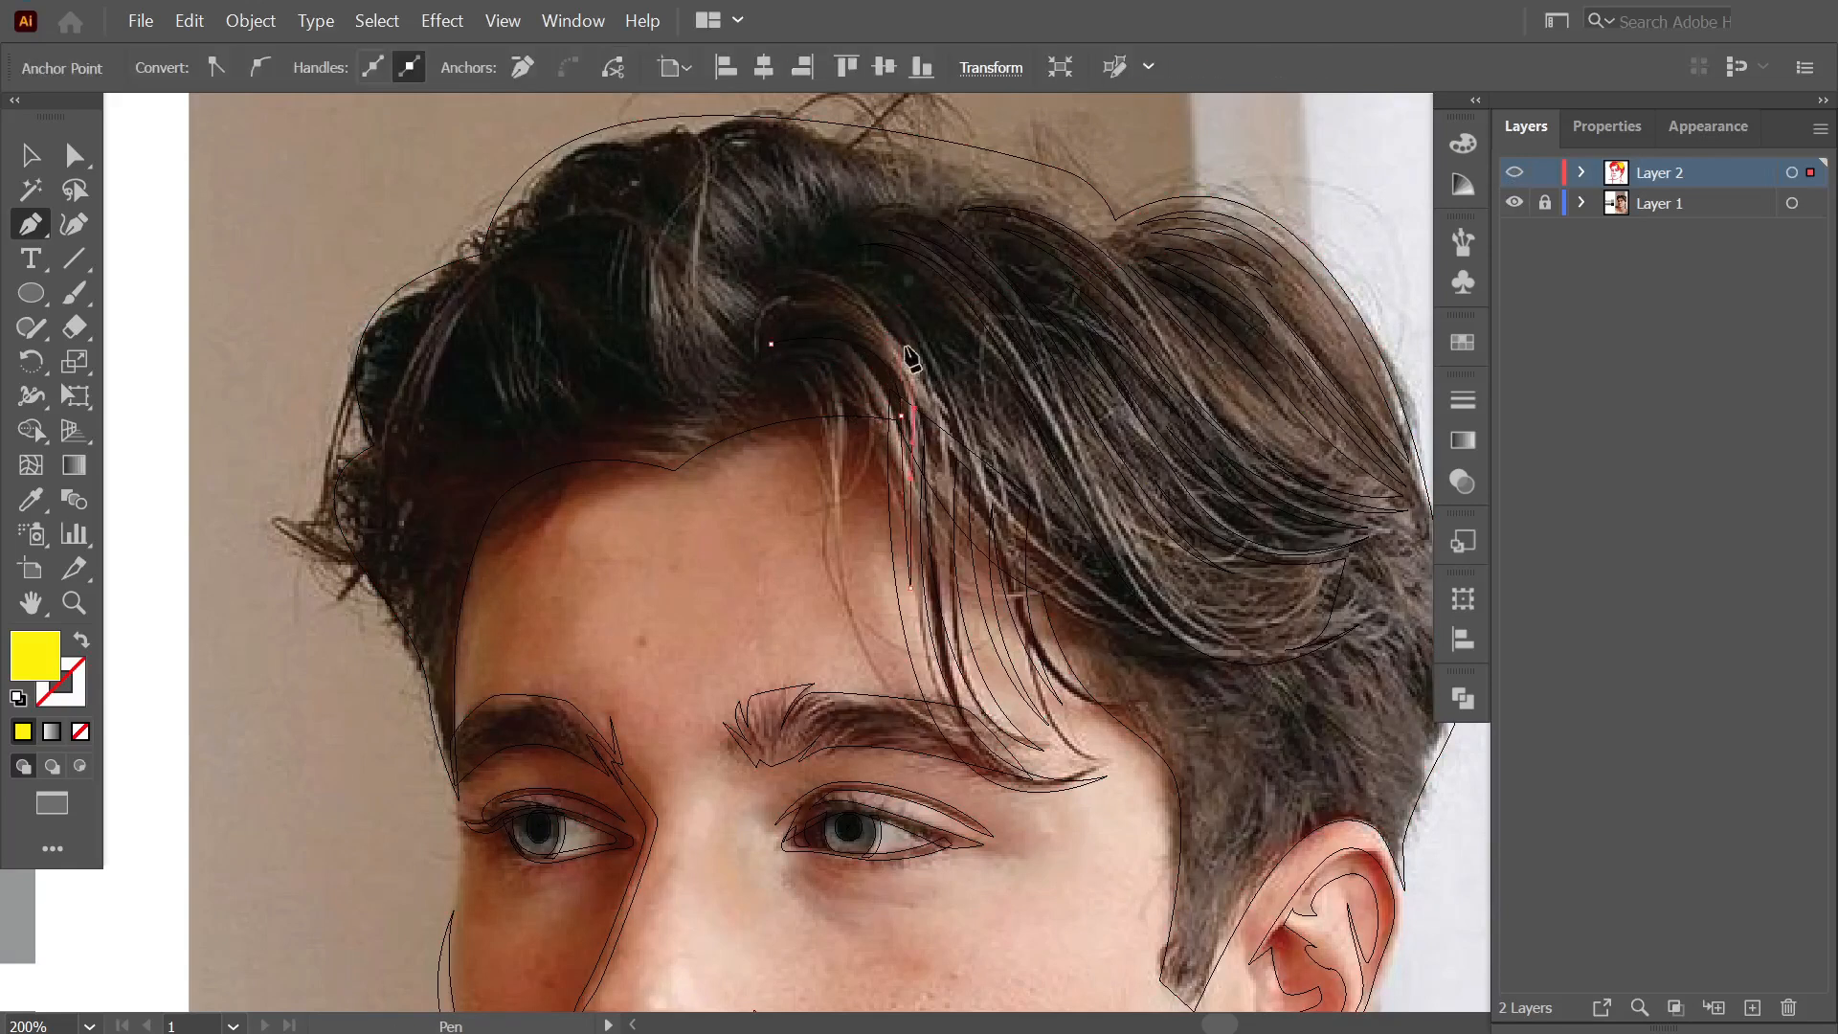
Trace the front highlight's second fringe strand and its arched upper edge back above the forehead, checking the yellow fill in preview.
{"action": "left_click", "coordinate": [1516, 173], "text": "ctrl"}
{"action": "left_click_drag", "start_coordinate": [937, 535], "coordinate": [935, 734]}
{"action": "left_click", "coordinate": [938, 536]}
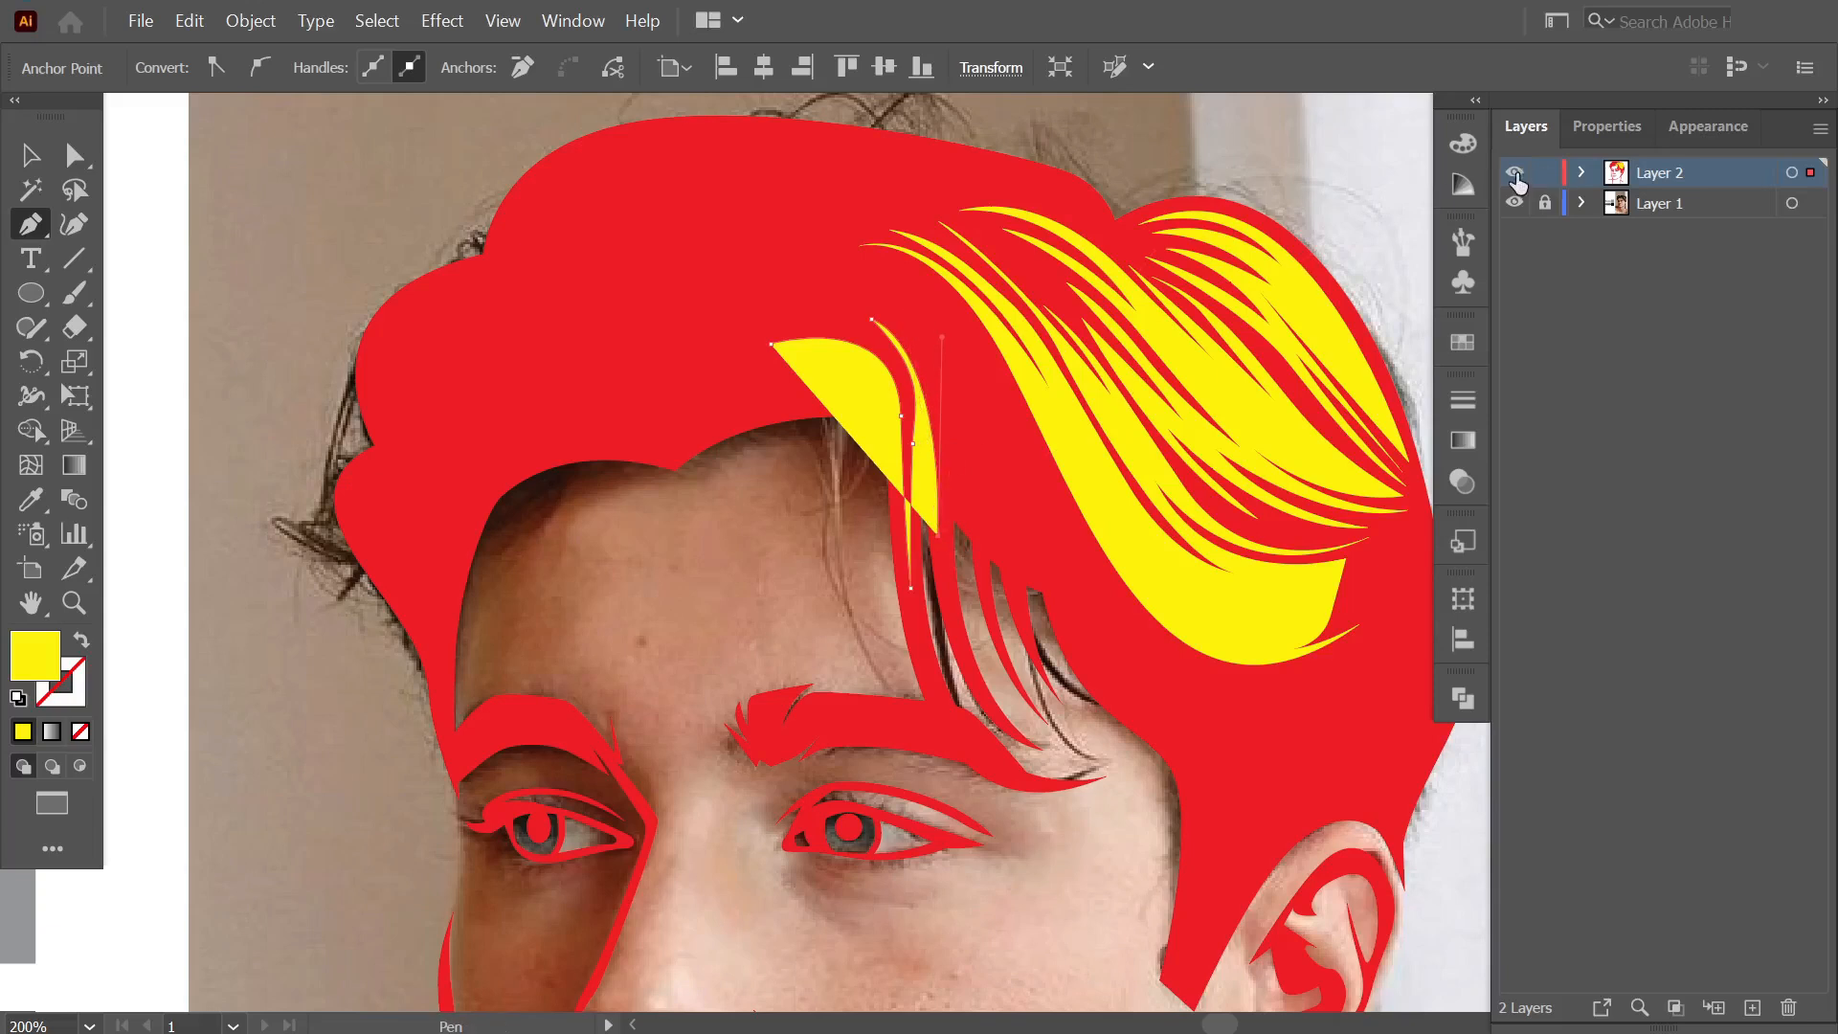
{"action": "key", "text": "ctrl+y"}
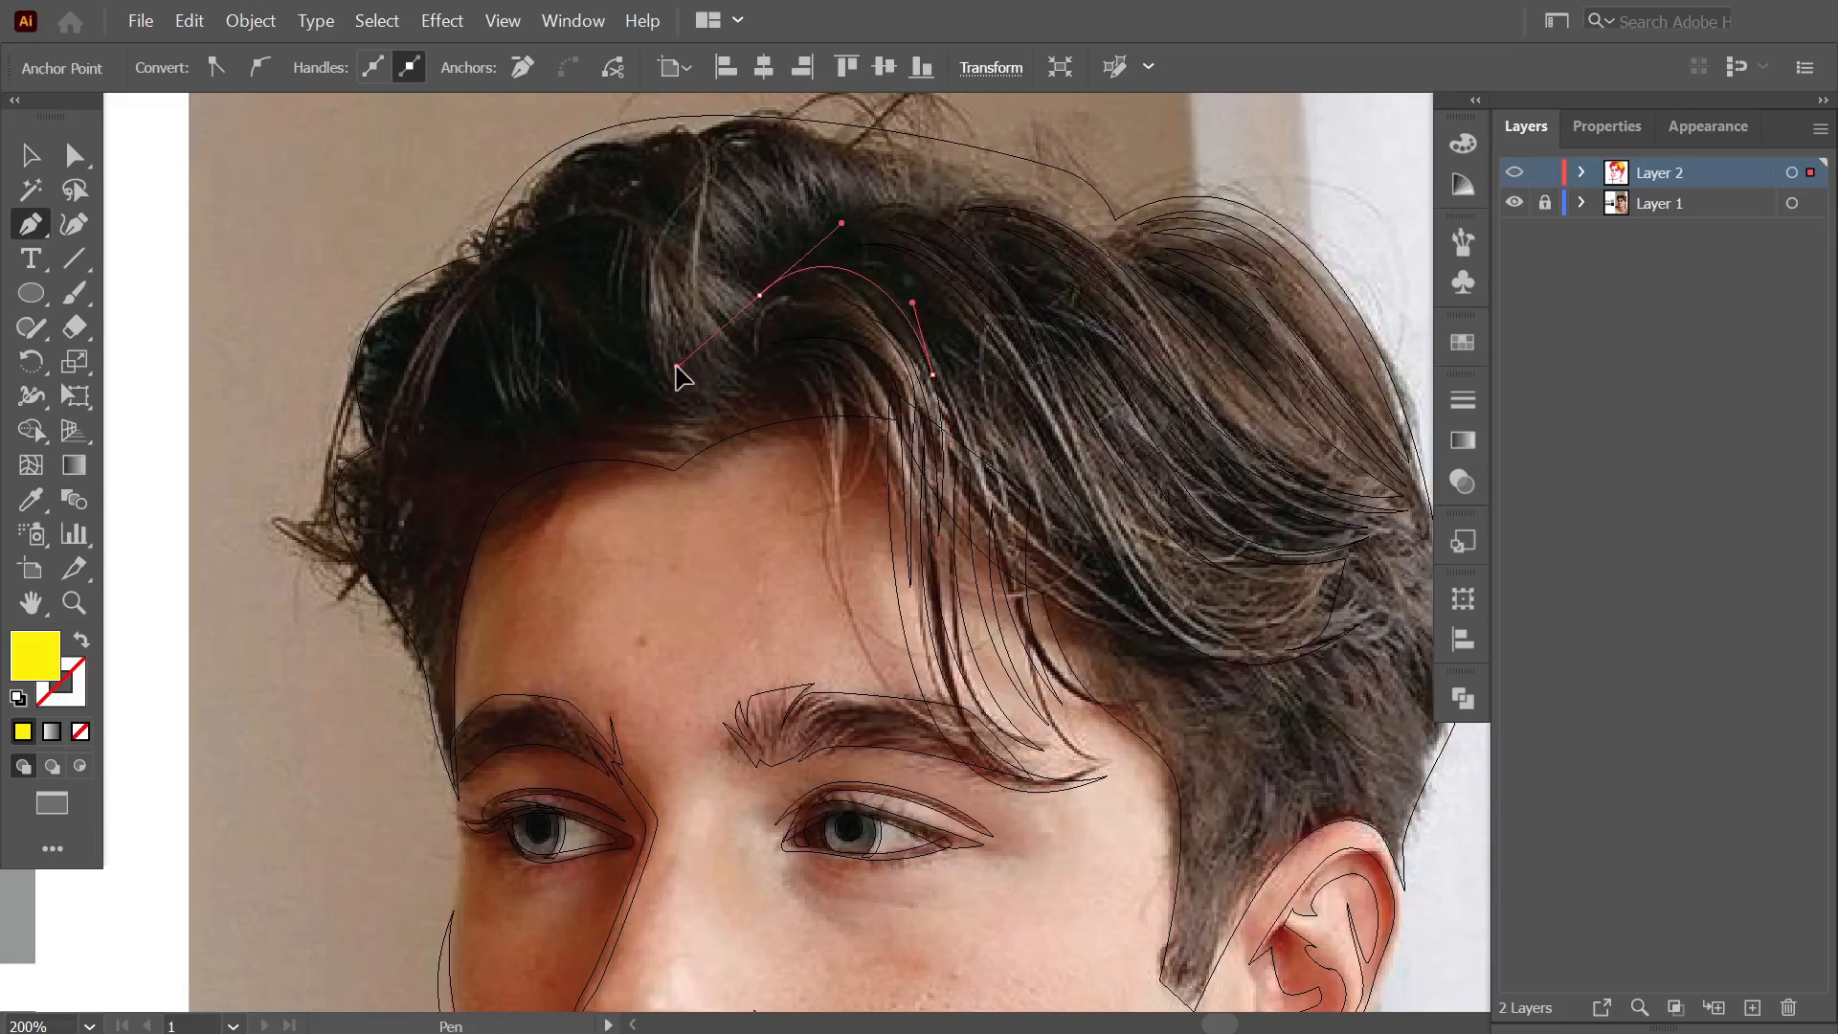
{"action": "left_click", "coordinate": [759, 297]}
{"action": "key", "text": "ctrl+y"}
Add pointed strands to the crown end of the front highlight, close it as a solid yellow shape, and deselect it.
{"action": "left_click_drag", "start_coordinate": [866, 295], "coordinate": [902, 332]}
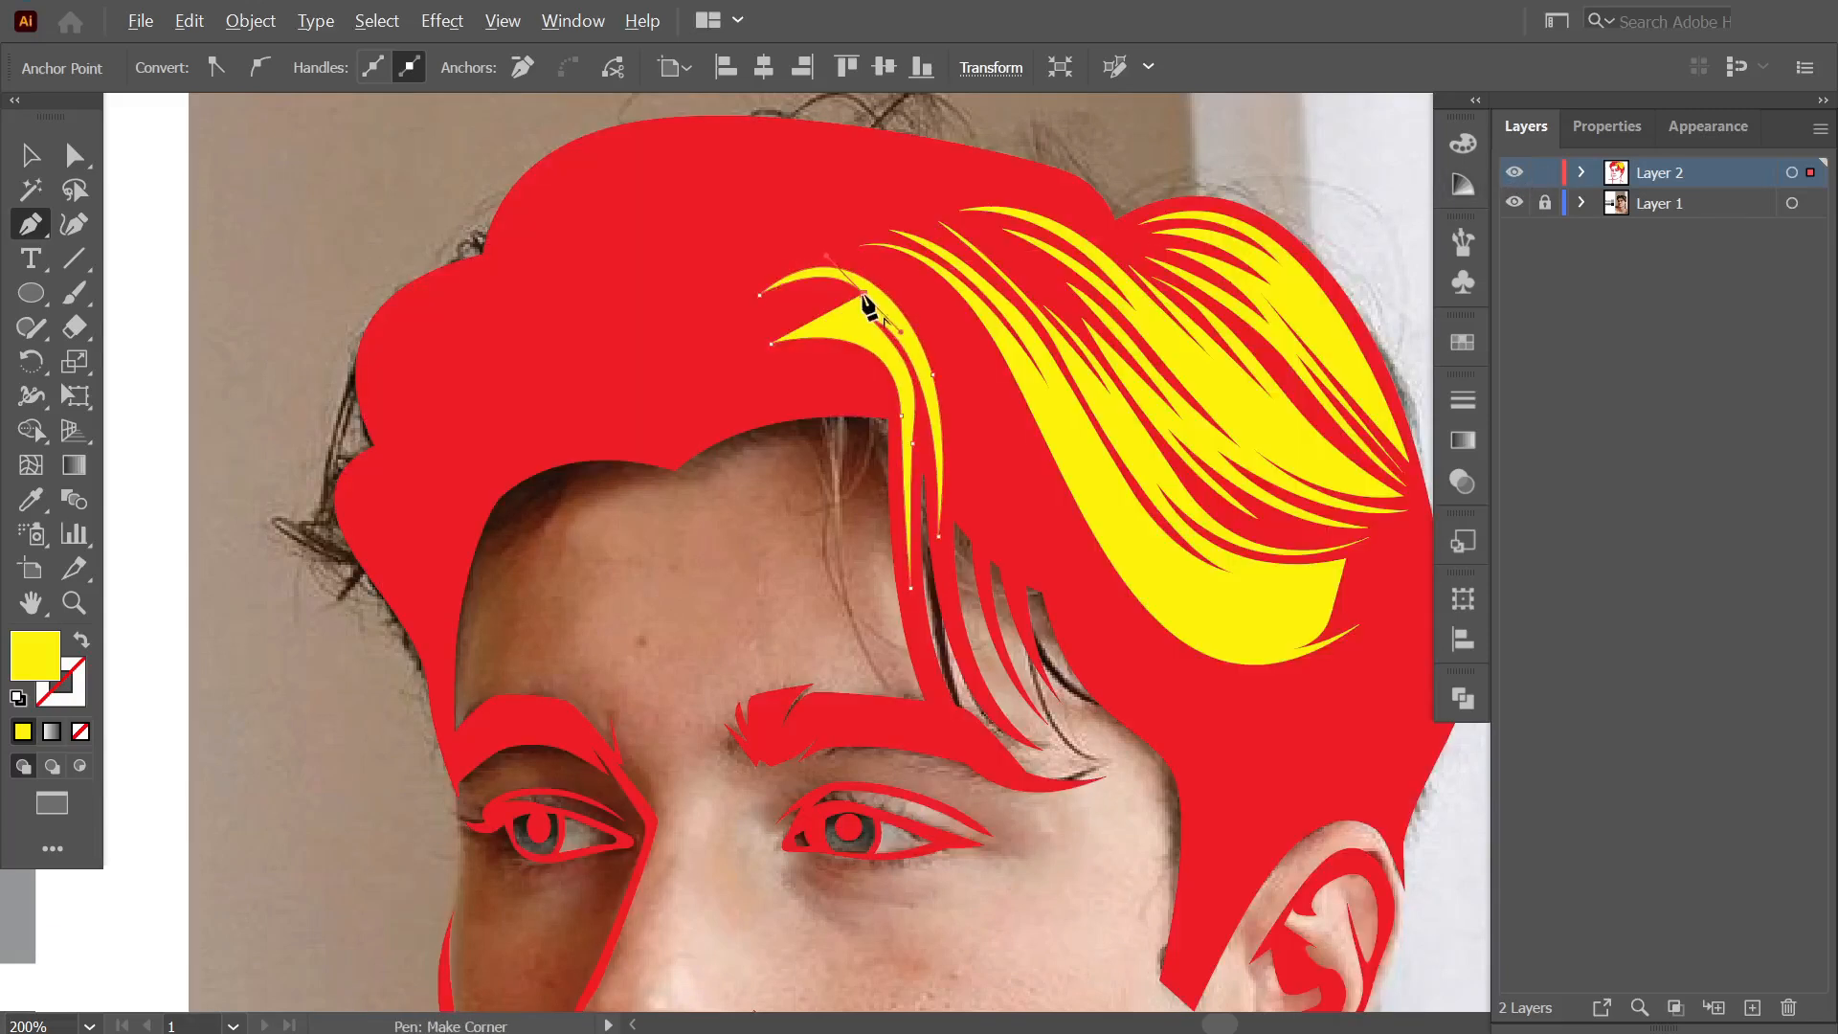
{"action": "left_click_drag", "start_coordinate": [736, 342], "coordinate": [699, 430]}
{"action": "left_click_drag", "start_coordinate": [872, 343], "coordinate": [928, 412]}
{"action": "left_click", "coordinate": [872, 343]}
{"action": "left_click_drag", "start_coordinate": [770, 343], "coordinate": [725, 377]}
{"action": "left_click", "coordinate": [808, 555], "text": "ctrl"}
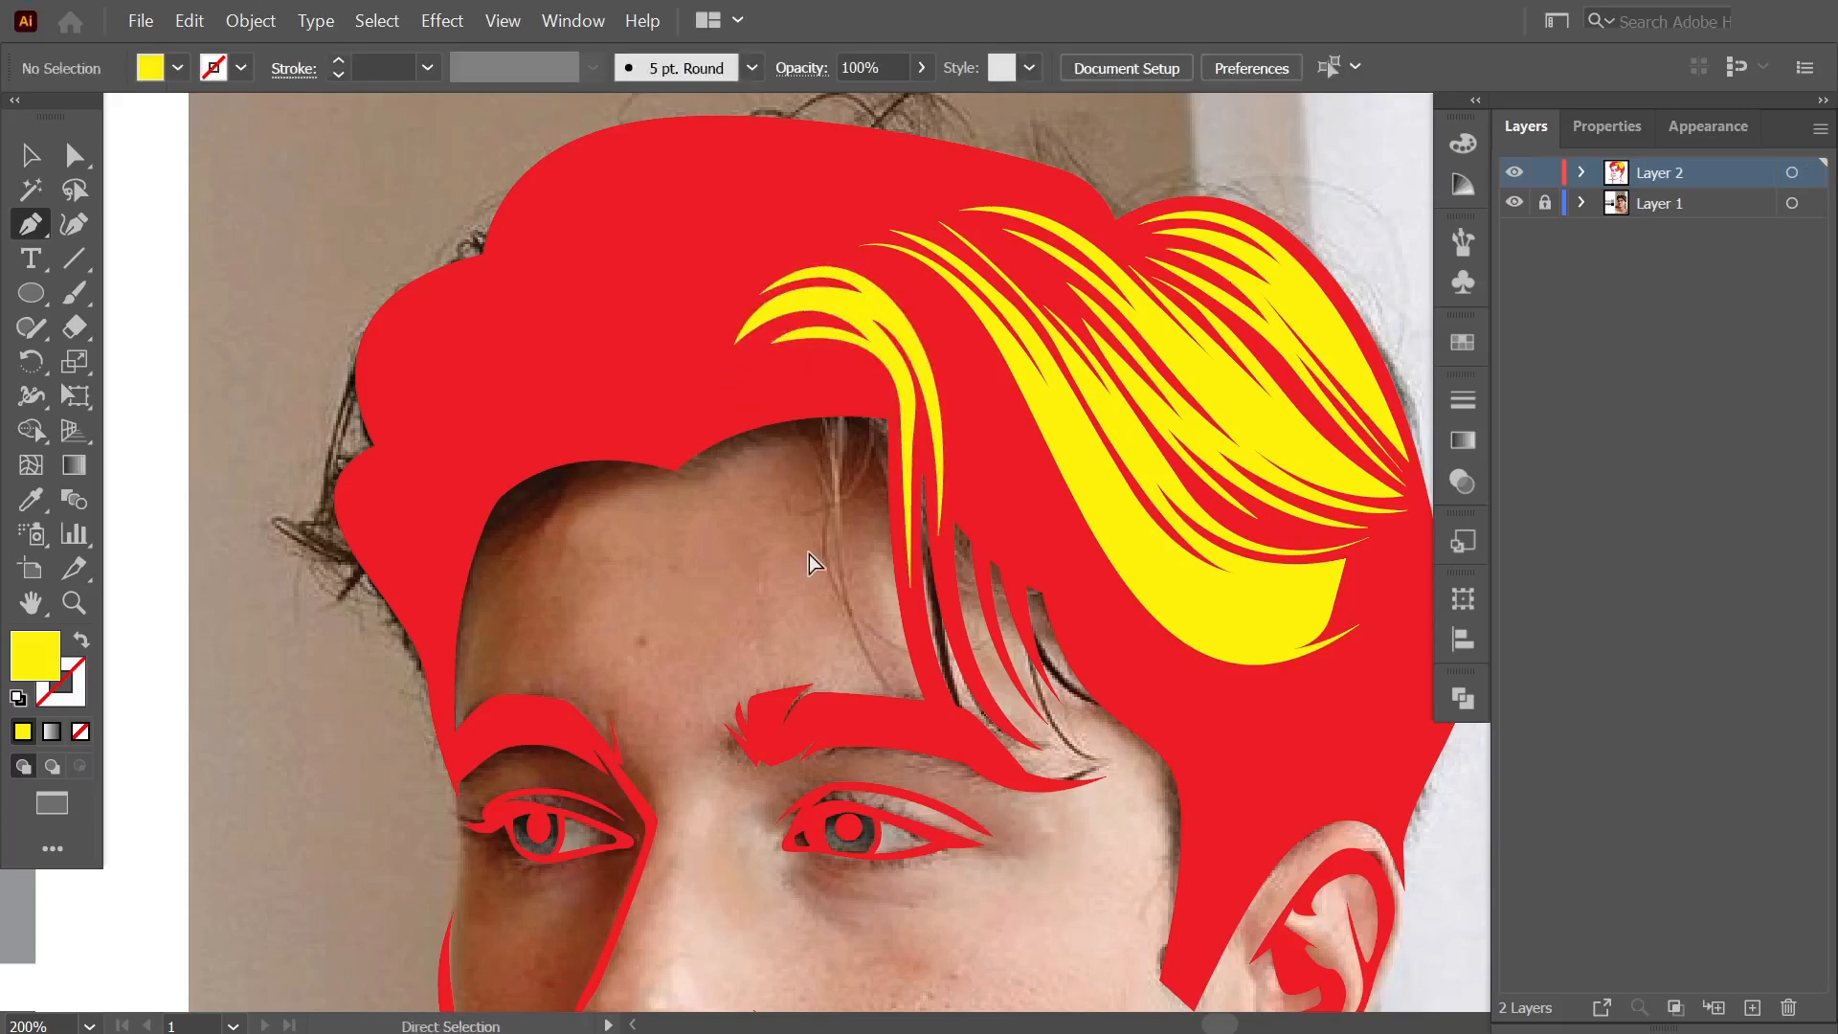
With Layer 2 in outline display, trace a closed highlight with pointed strands in the hair above the middle of the forehead.
{"action": "scroll", "coordinate": [808, 555], "scroll_direction": "down", "scroll_amount": 3}
{"action": "scroll", "coordinate": [661, 479], "scroll_direction": "up", "scroll_amount": 2}
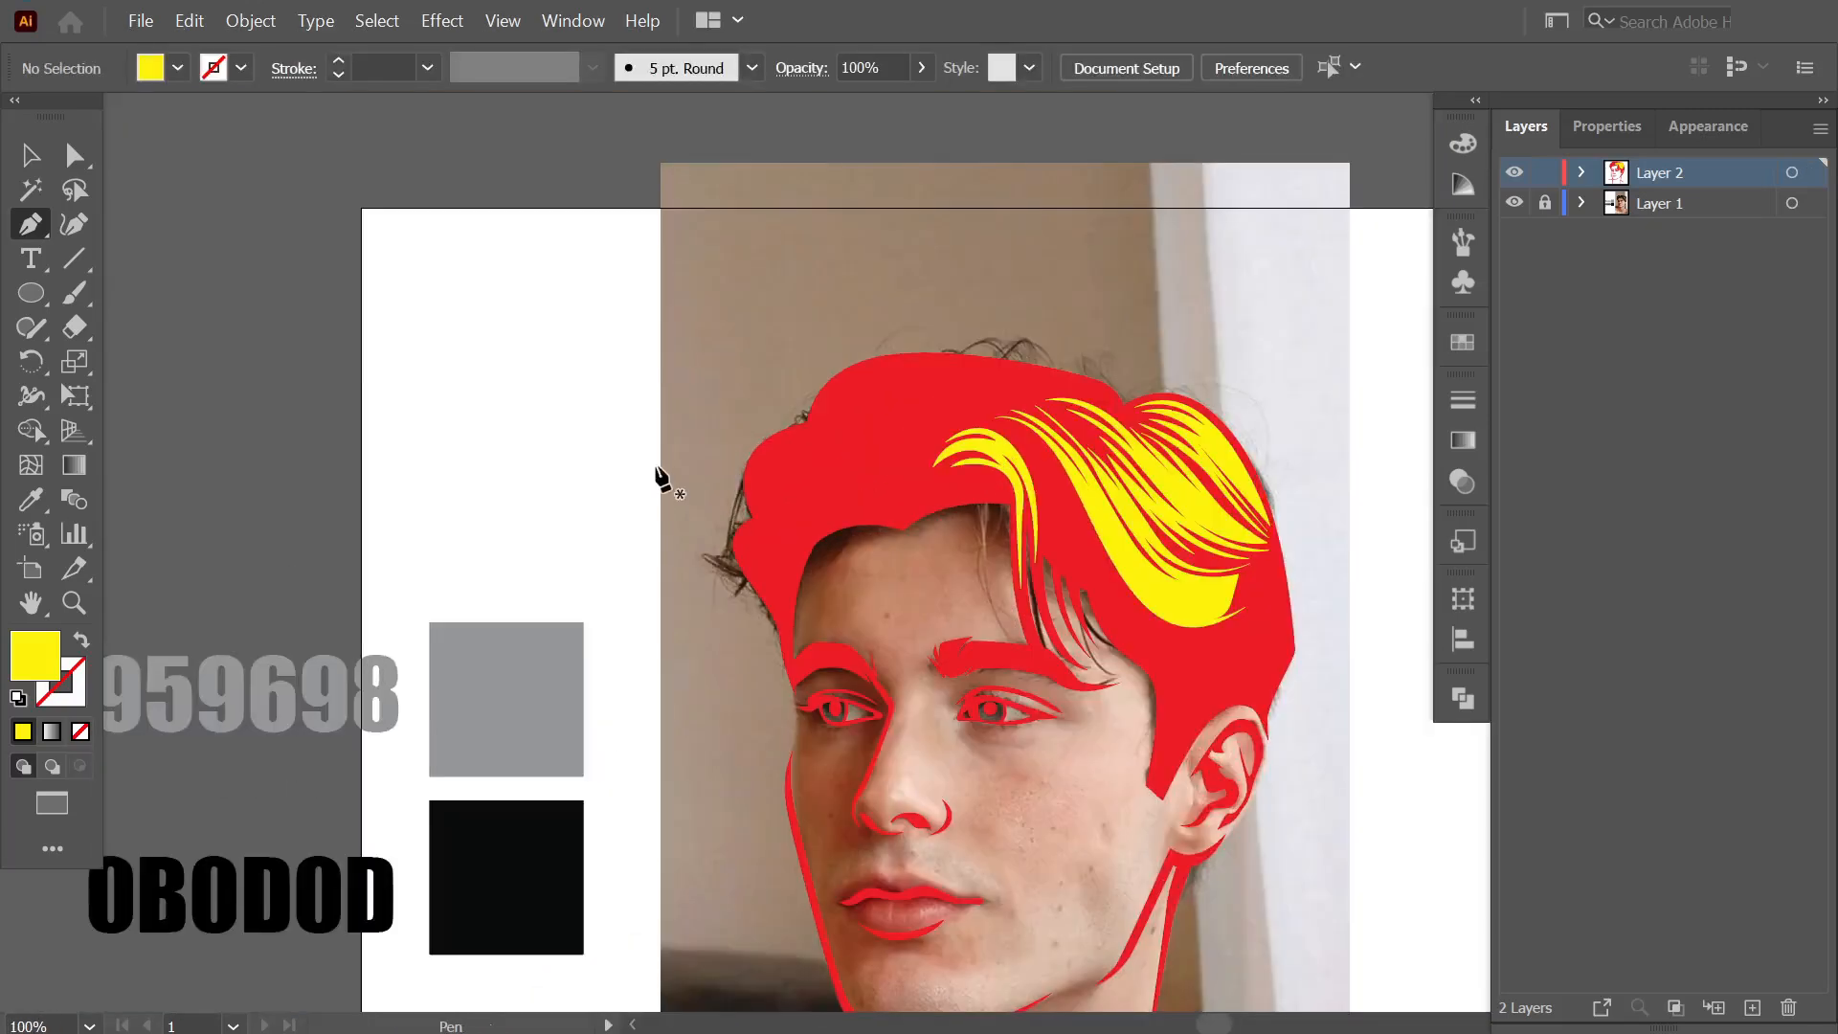
{"action": "left_click", "coordinate": [1514, 179], "text": "ctrl"}
{"action": "scroll", "coordinate": [895, 379], "scroll_direction": "up", "scroll_amount": 2}
{"action": "left_click", "coordinate": [937, 630]}
{"action": "left_click_drag", "start_coordinate": [891, 542], "coordinate": [888, 493]}
{"action": "left_click", "coordinate": [820, 443]}
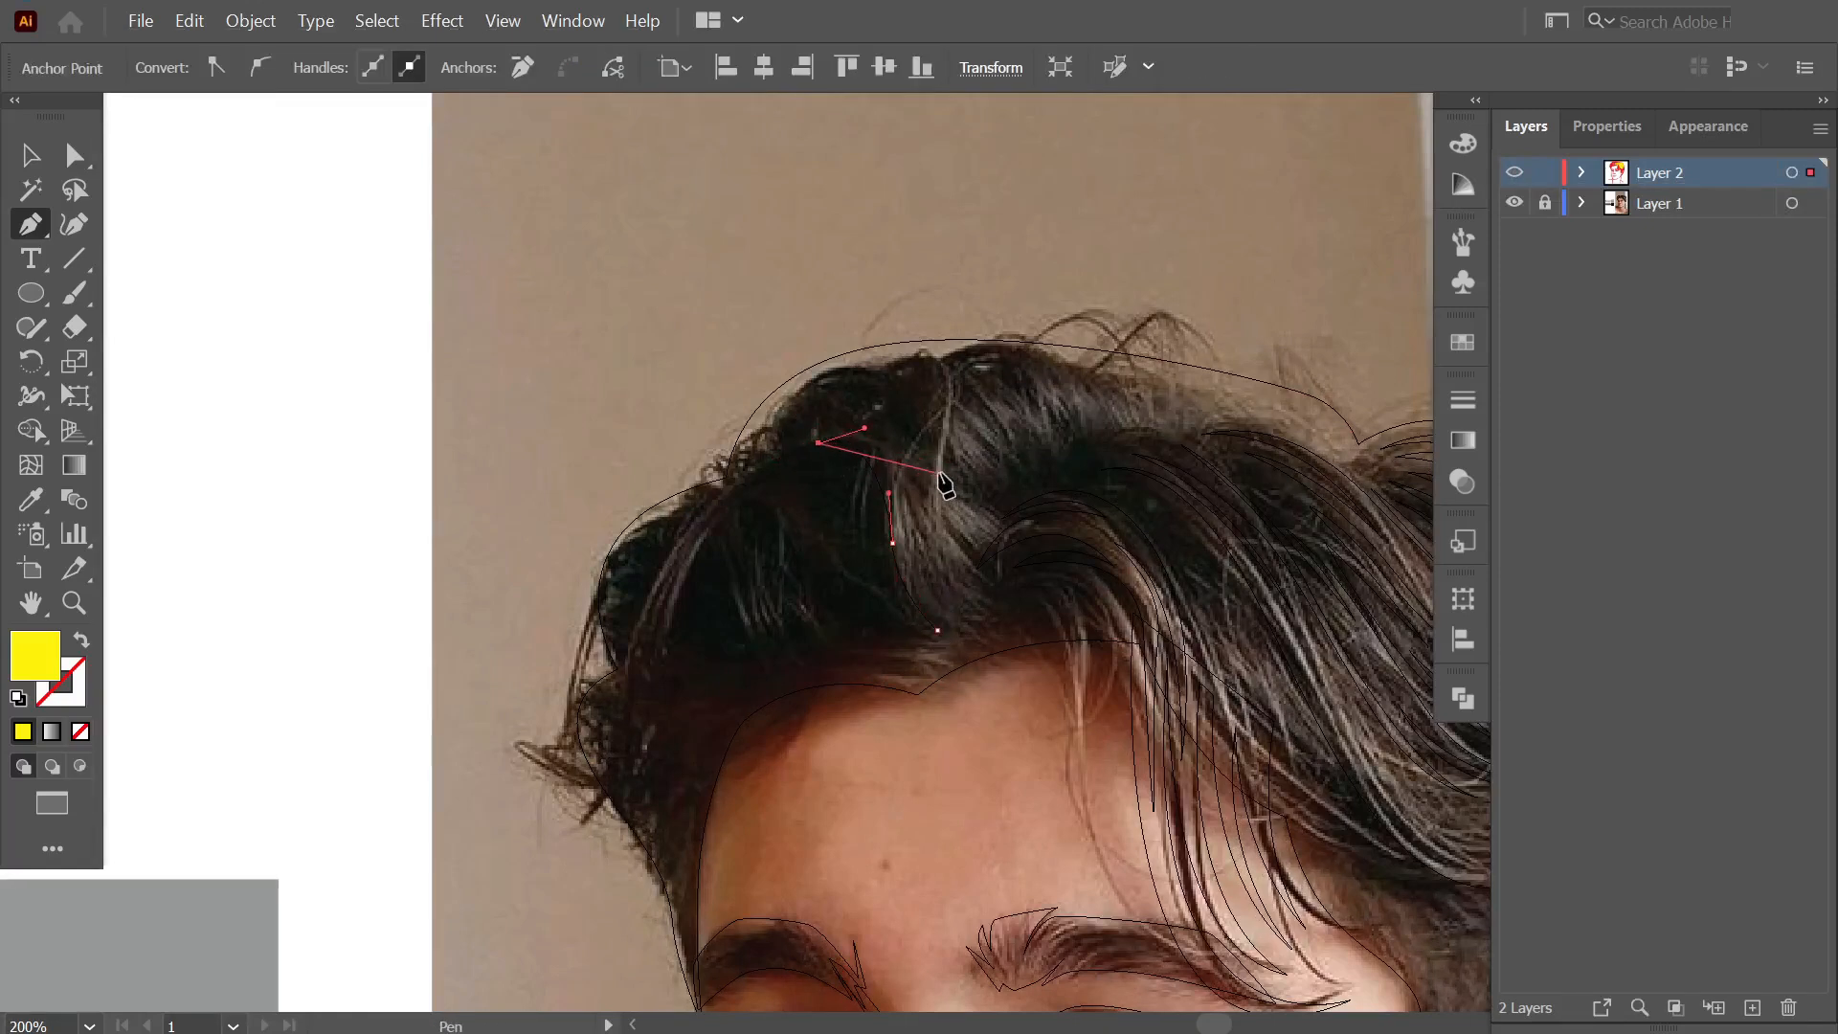
{"action": "left_click_drag", "start_coordinate": [1010, 550], "coordinate": [1092, 632]}
{"action": "left_click", "coordinate": [987, 511]}
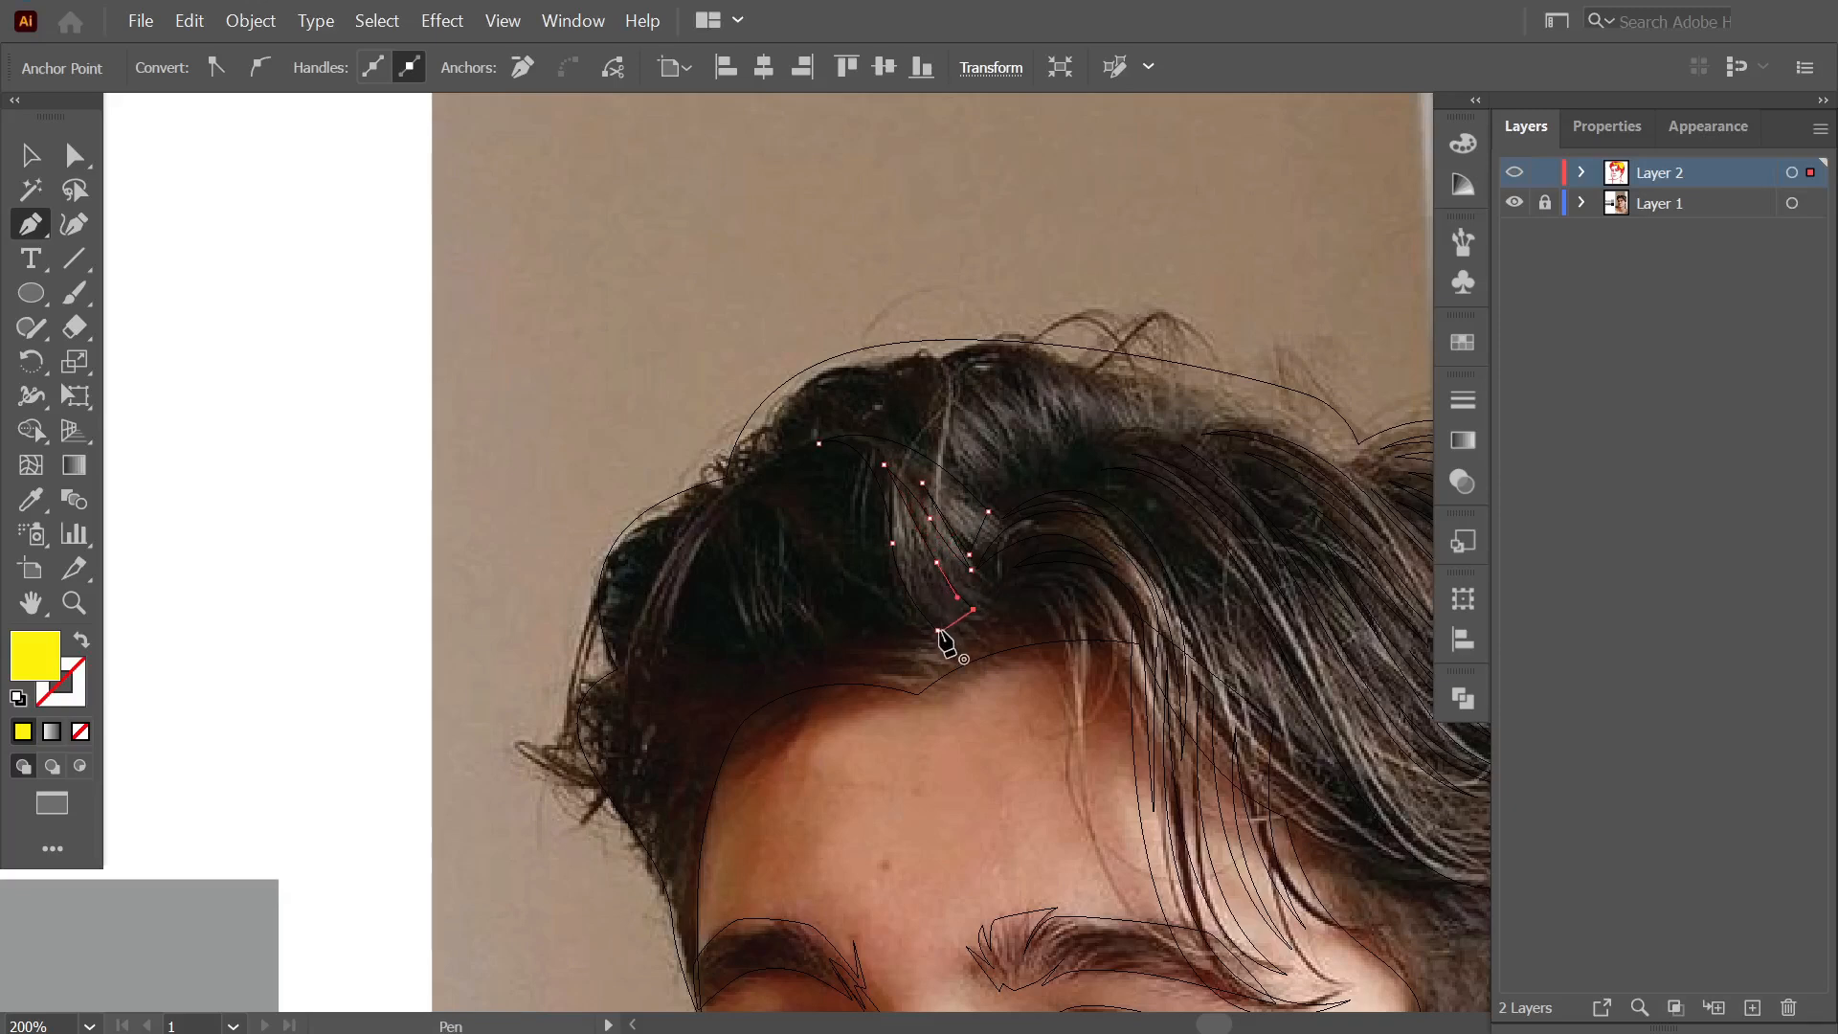
Trace a small pointed highlight just above the mid-forehead one, return Layer 2 to preview, and deselect everything.
{"action": "left_click", "coordinate": [986, 484]}
{"action": "left_click_drag", "start_coordinate": [929, 415], "coordinate": [918, 378]}
{"action": "left_click", "coordinate": [923, 371]}
{"action": "key", "text": "alt"}
{"action": "key", "text": "ctrl+y"}
{"action": "key", "text": "ctrl+shift+a"}
{"action": "key", "text": "ctrl+minus"}
{"action": "key", "text": "ctrl+minus"}
{"action": "key", "text": "ctrl+minus"}
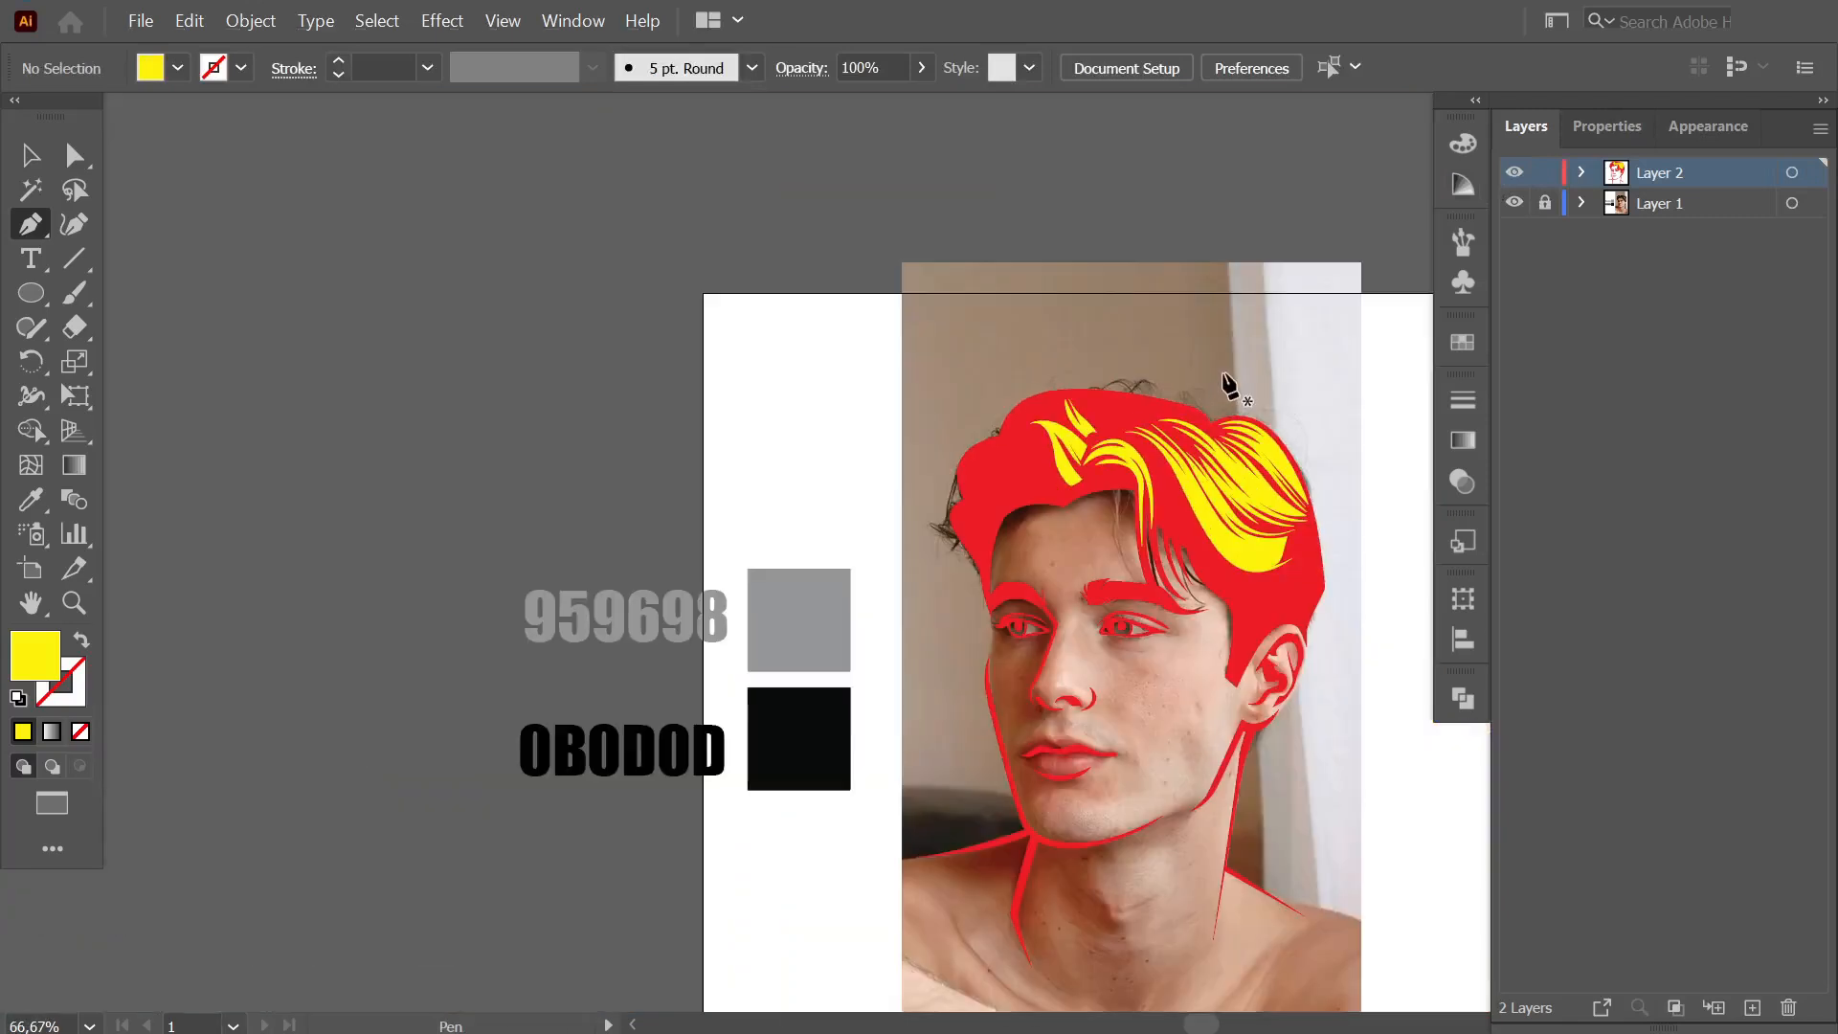
With Layer 2 in outline display, trace a highlight's lower and upper edges with a pointed end near the top hairline.
{"action": "scroll", "coordinate": [1228, 385], "scroll_direction": "up", "scroll_amount": 3}
{"action": "key", "text": "ctrl+y"}
{"action": "left_click", "coordinate": [861, 587]}
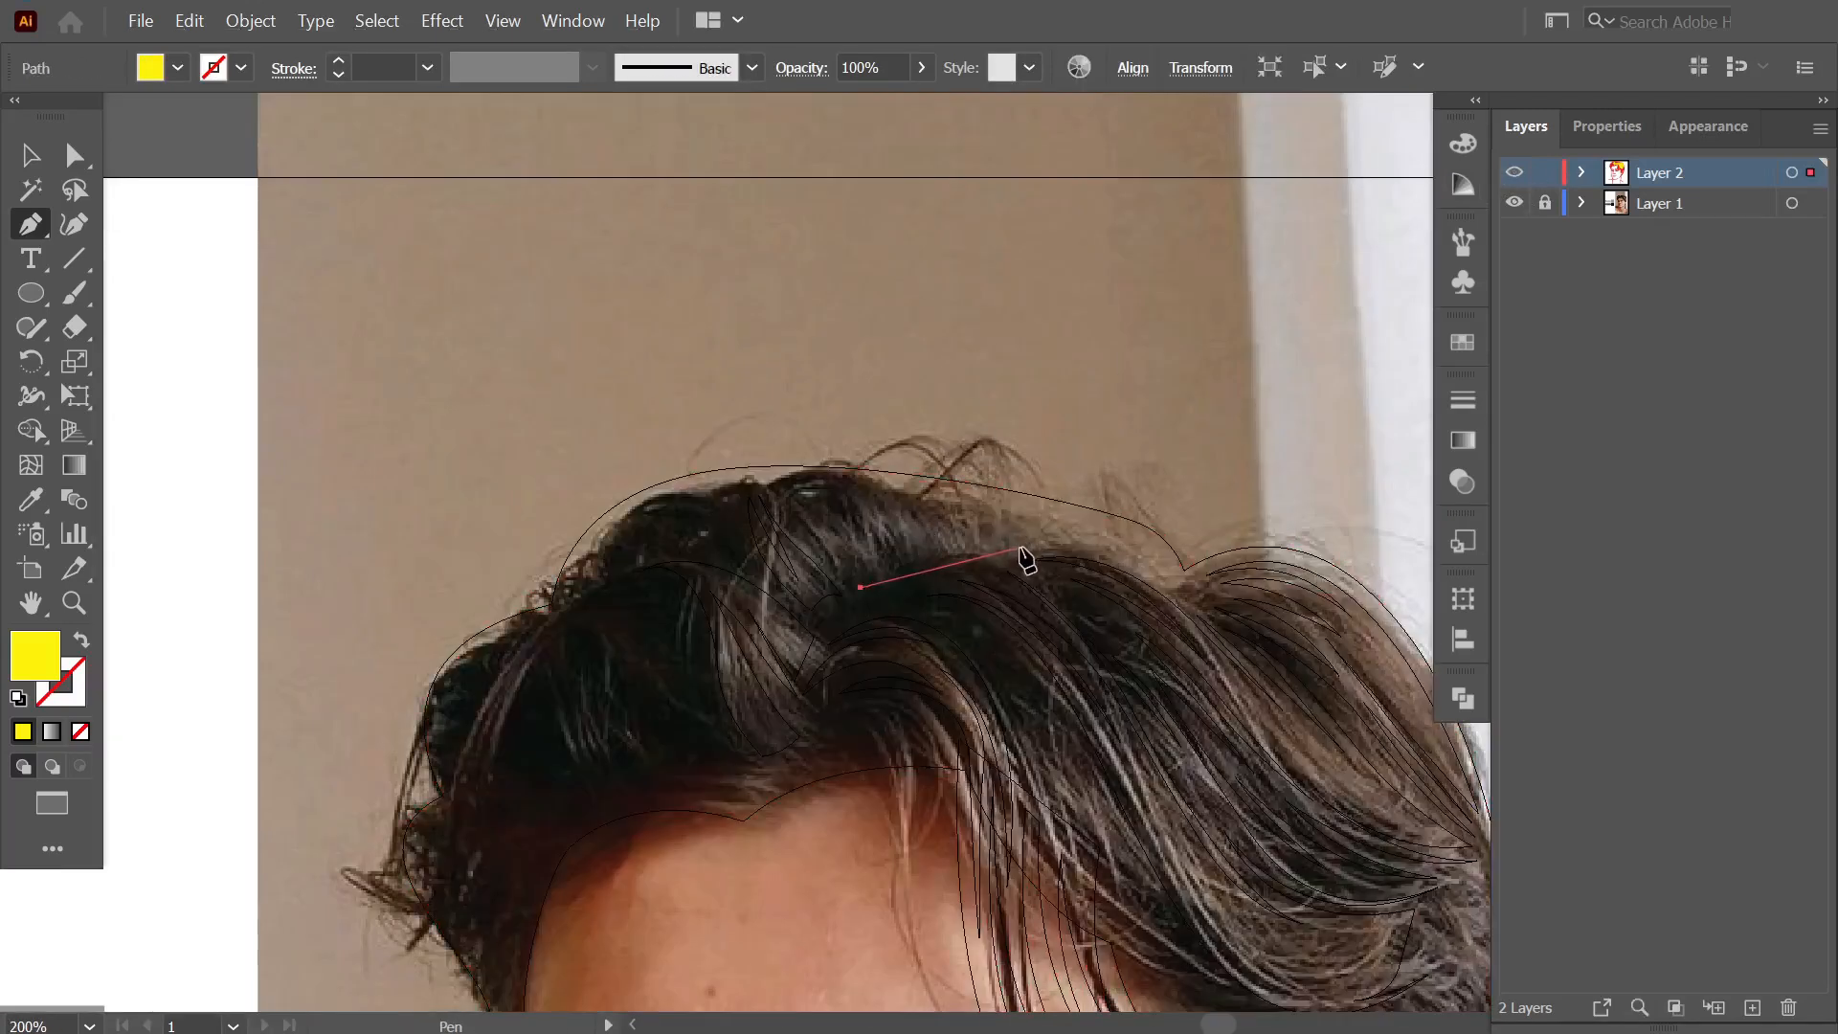
{"action": "left_click_drag", "start_coordinate": [1018, 546], "coordinate": [1090, 549]}
{"action": "left_click", "coordinate": [923, 494]}
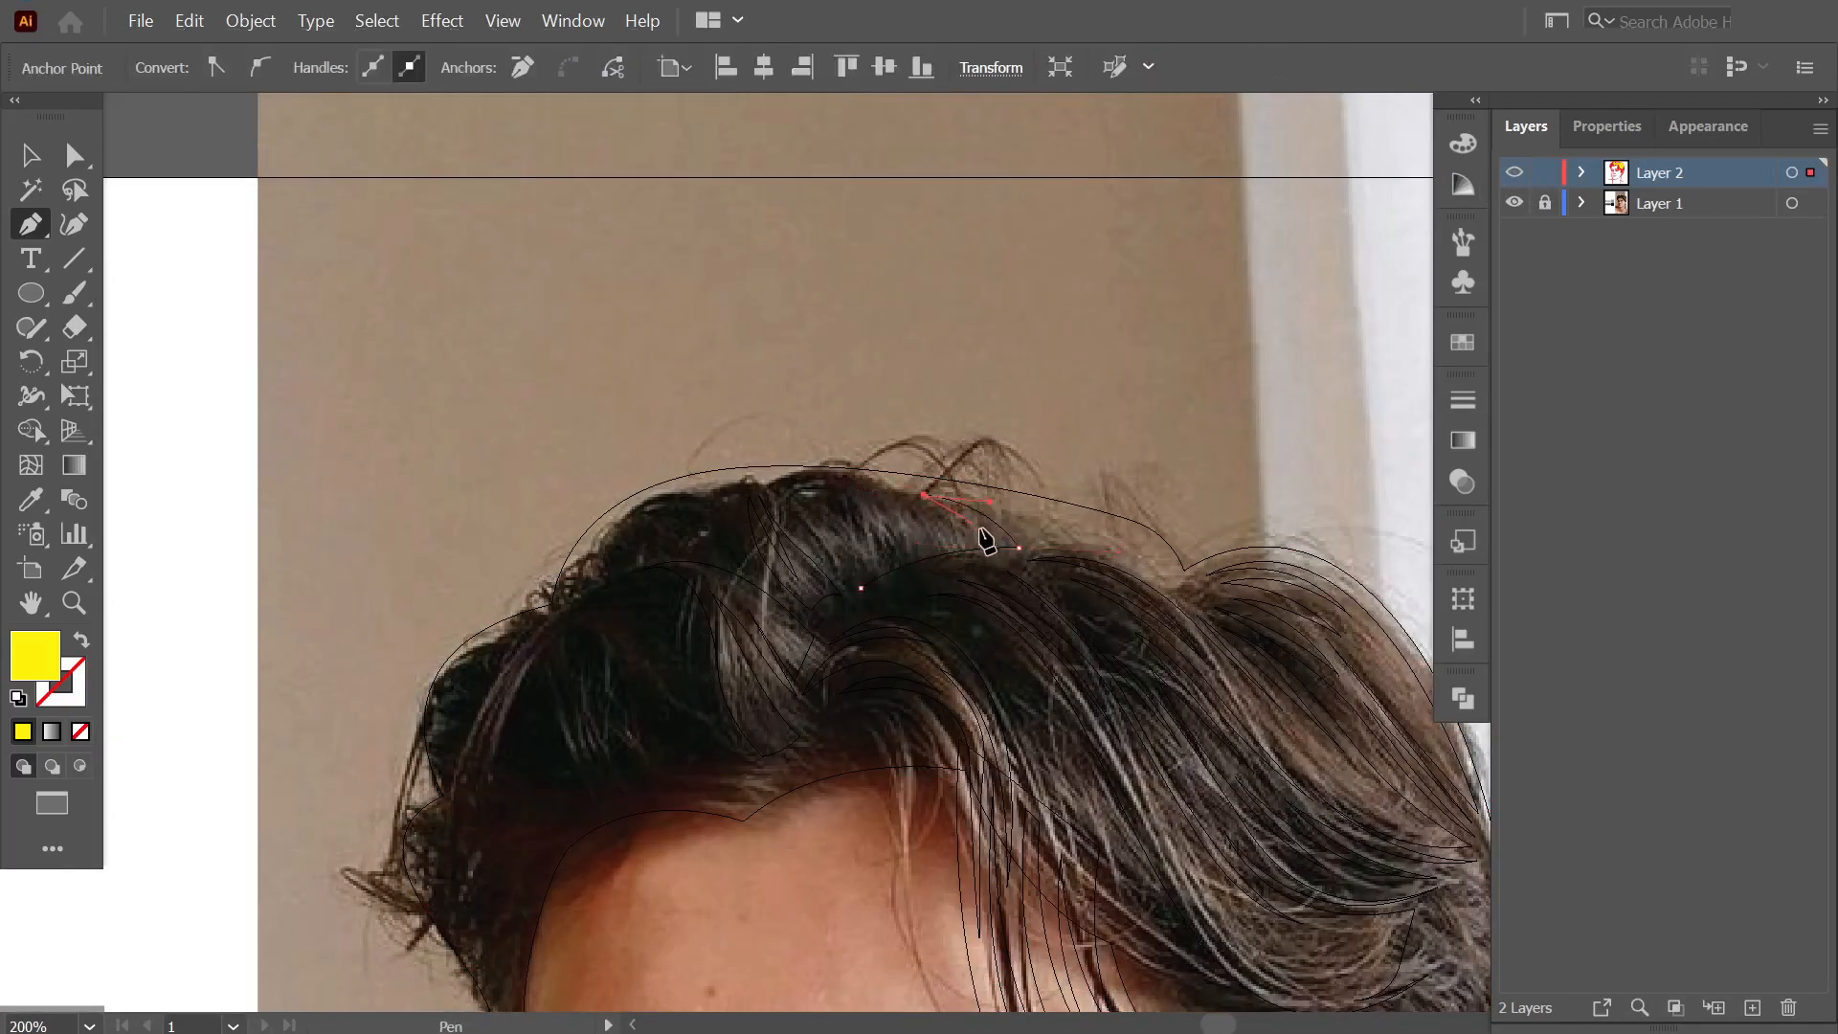
{"action": "left_click_drag", "start_coordinate": [798, 488], "coordinate": [874, 460]}
{"action": "key", "text": "Escape"}
Add pointed strands to the front of the top highlight, close it as a solid yellow shape, and return Layer 2 to preview.
{"action": "left_click", "coordinate": [804, 499]}
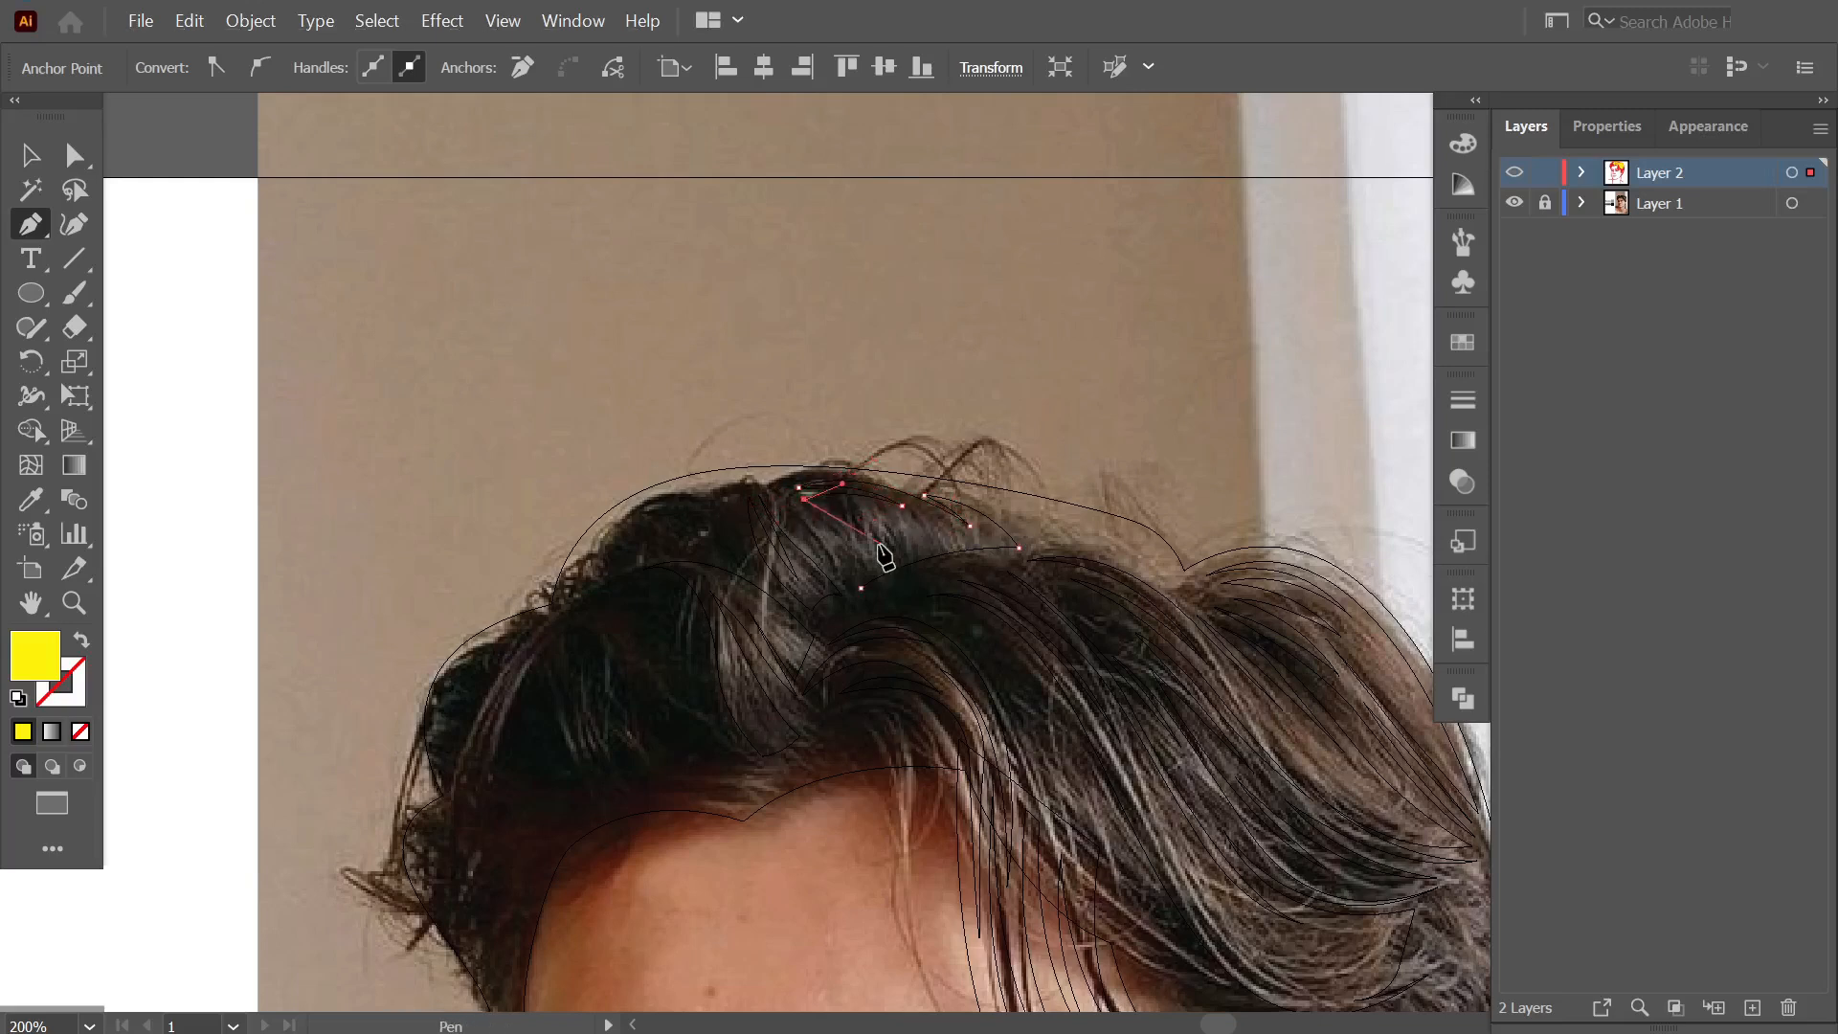
{"action": "left_click", "coordinate": [881, 553]}
{"action": "left_click", "coordinate": [786, 504]}
{"action": "left_click", "coordinate": [854, 549]}
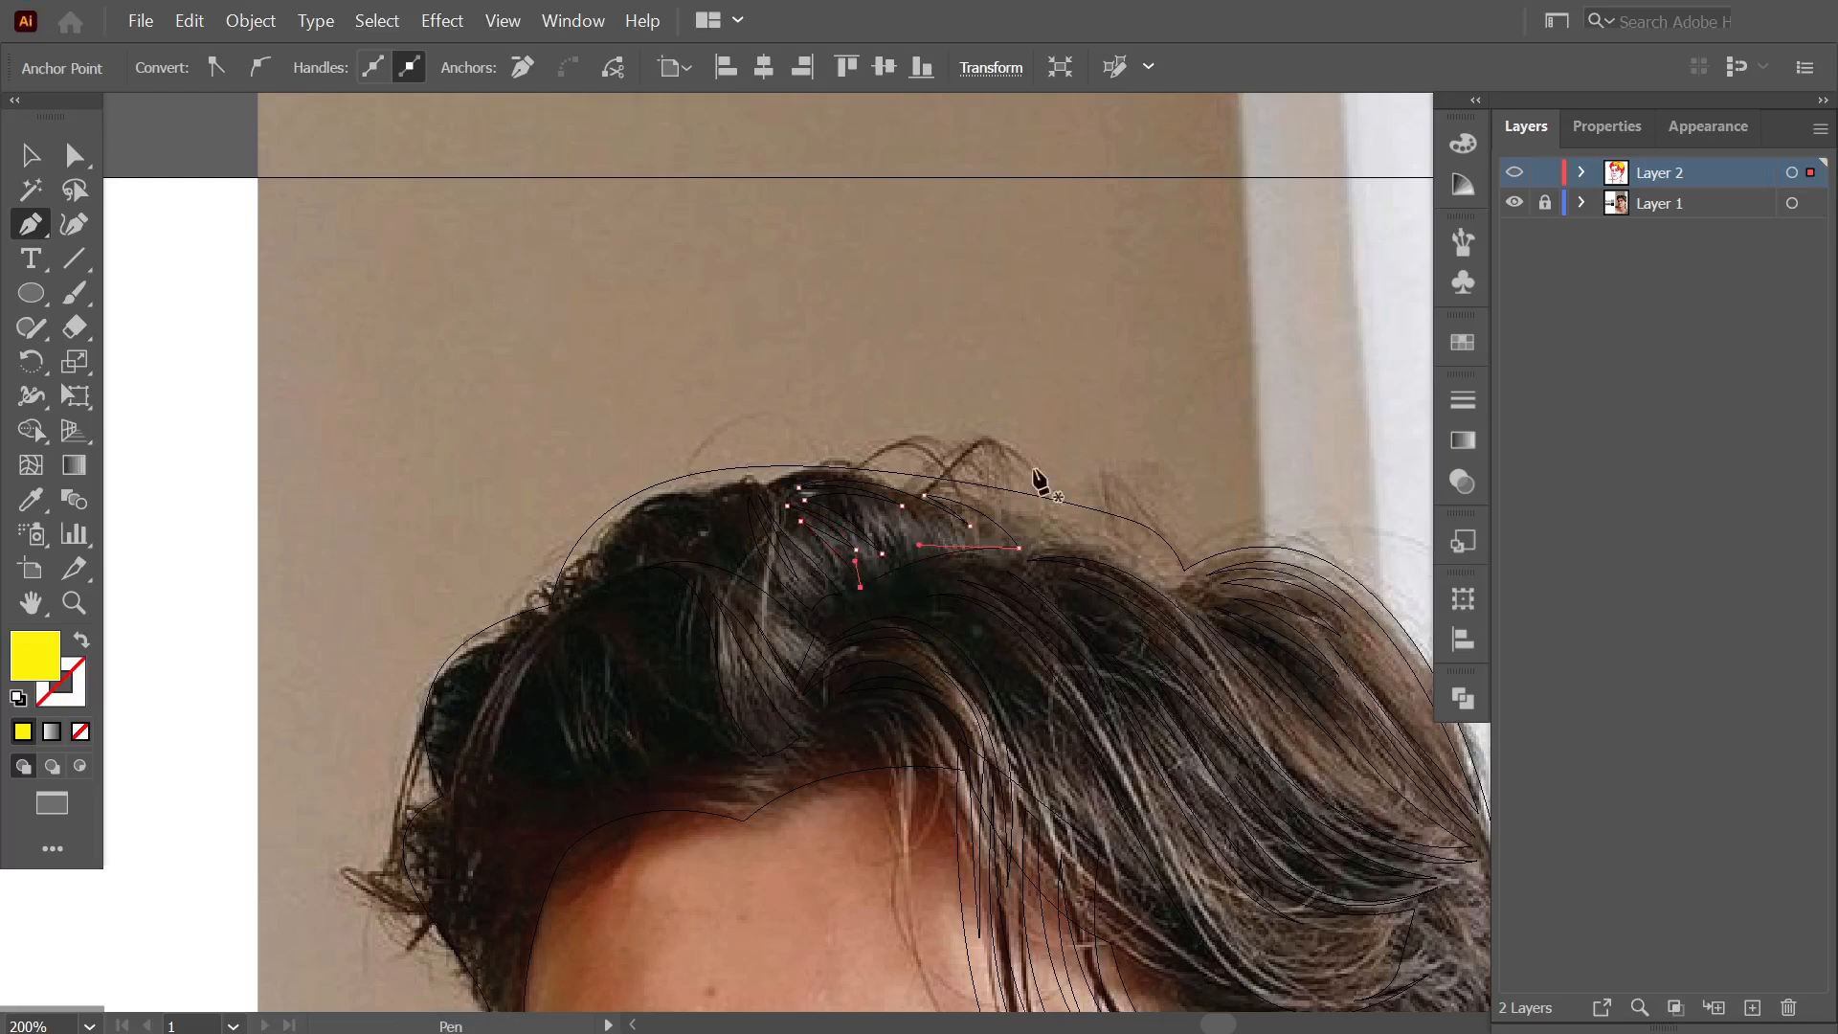
{"action": "left_click", "coordinate": [1515, 171], "text": "ctrl"}
{"action": "key", "text": "ctrl+shift+a"}
{"action": "key", "text": "ctrl+0"}
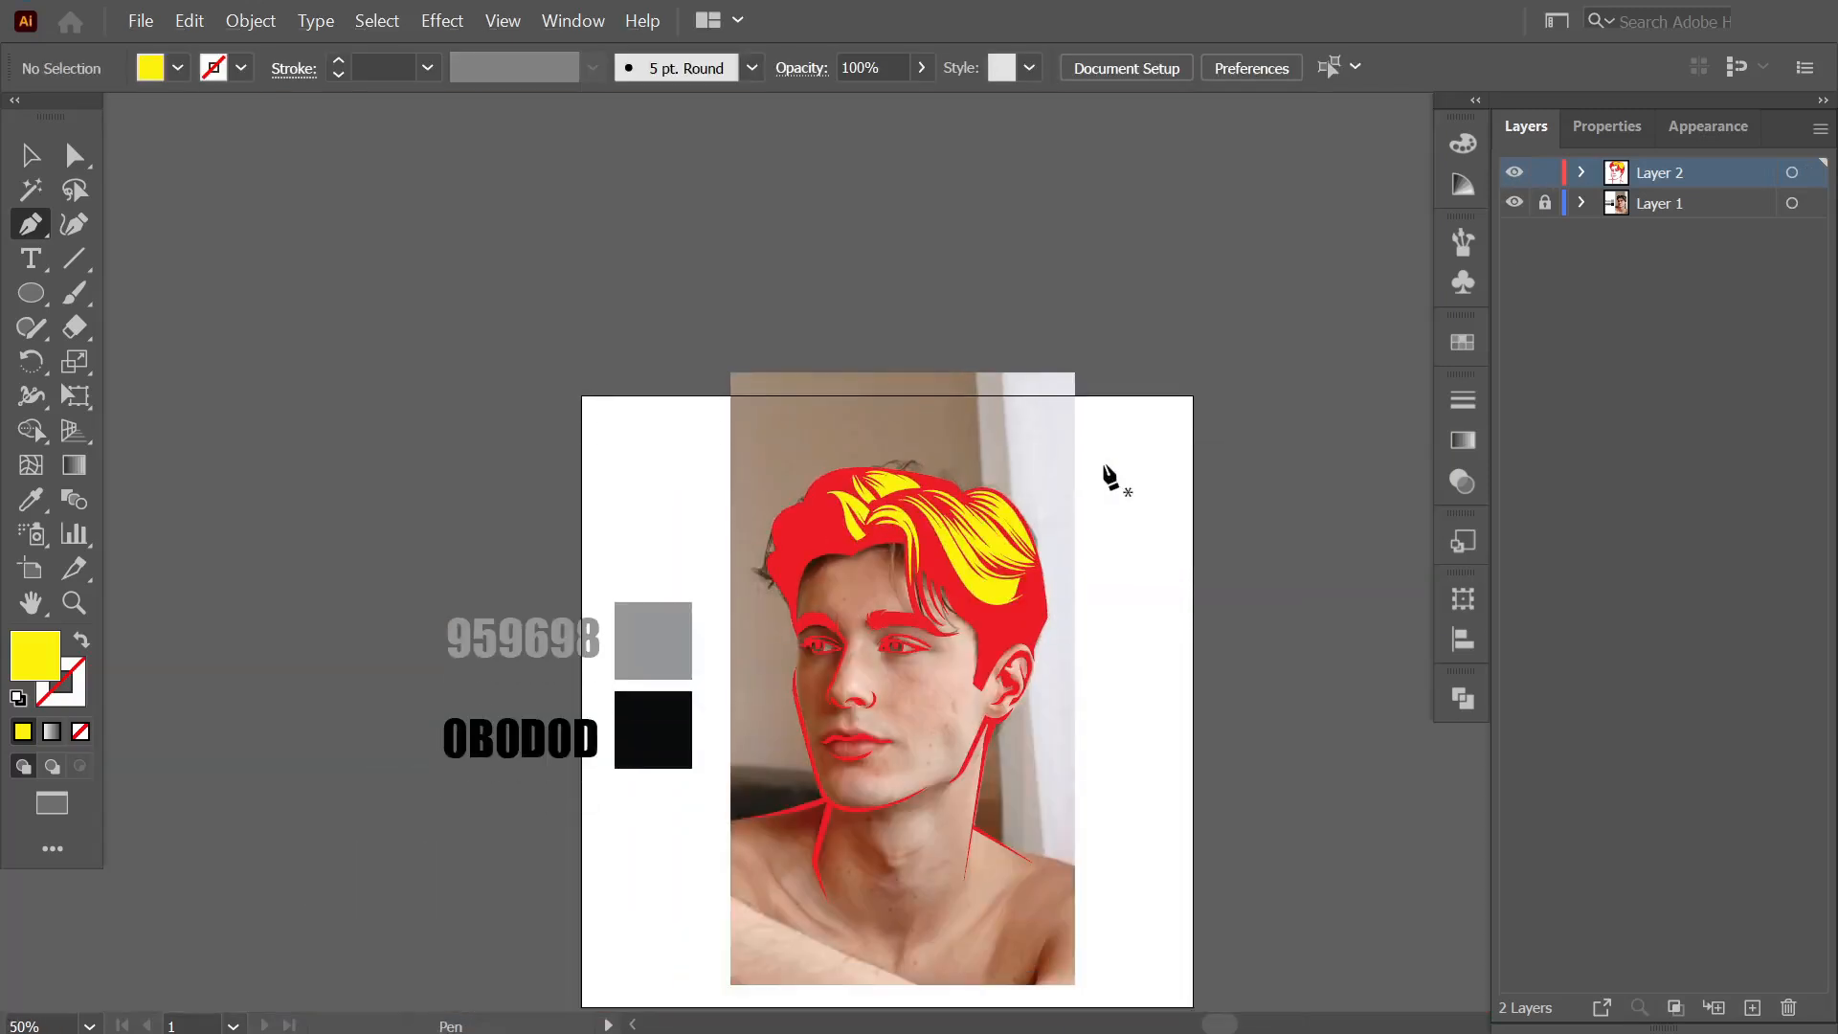
{"action": "key", "text": "ctrl+plus"}
{"action": "key", "text": "ctrl+plus"}
{"action": "key", "text": "ctrl+plus"}
{"action": "left_click", "coordinate": [1515, 172], "text": "ctrl"}
{"action": "left_click", "coordinate": [1517, 167], "text": "ctrl"}
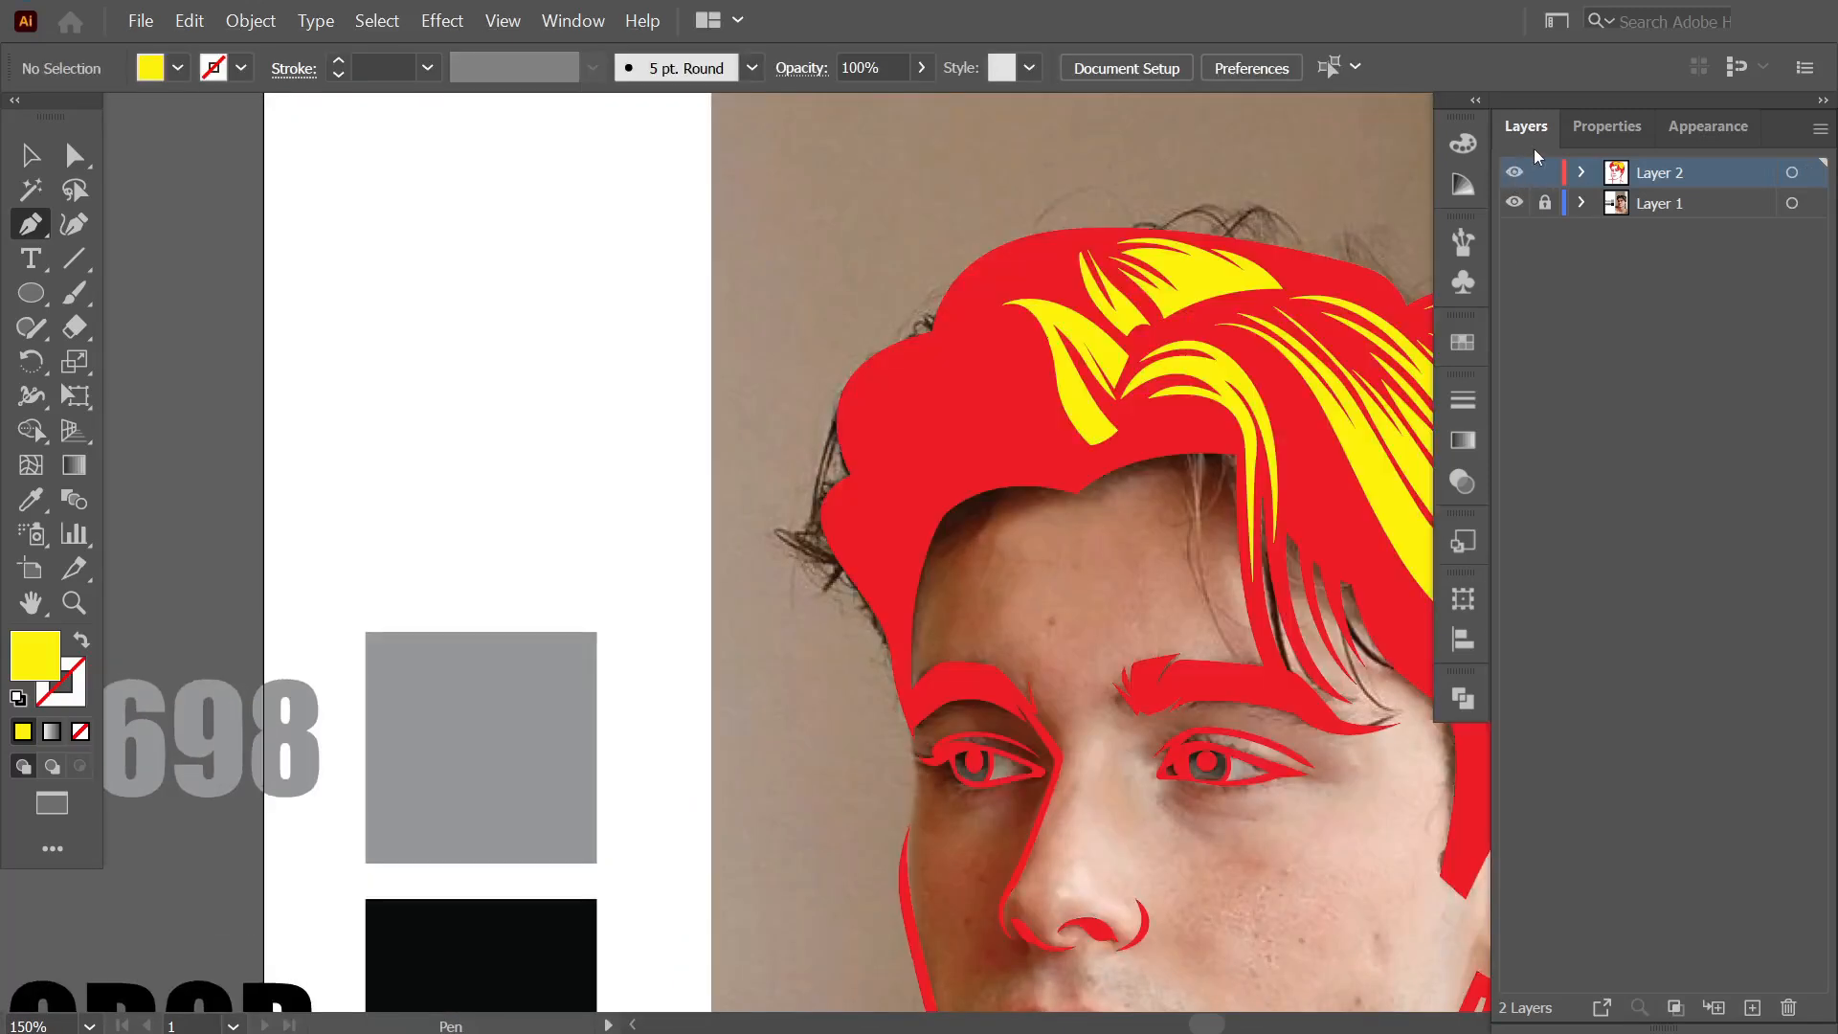
{"action": "key", "text": "ctrl+minus"}
{"action": "key", "text": "ctrl+minus"}
Select the overlapping red hair and fringe shapes, combine them with Pathfinder, and deselect them.
{"action": "key", "text": "v"}
{"action": "key", "text": "ctrl+plus"}
{"action": "key", "text": "ctrl+plus"}
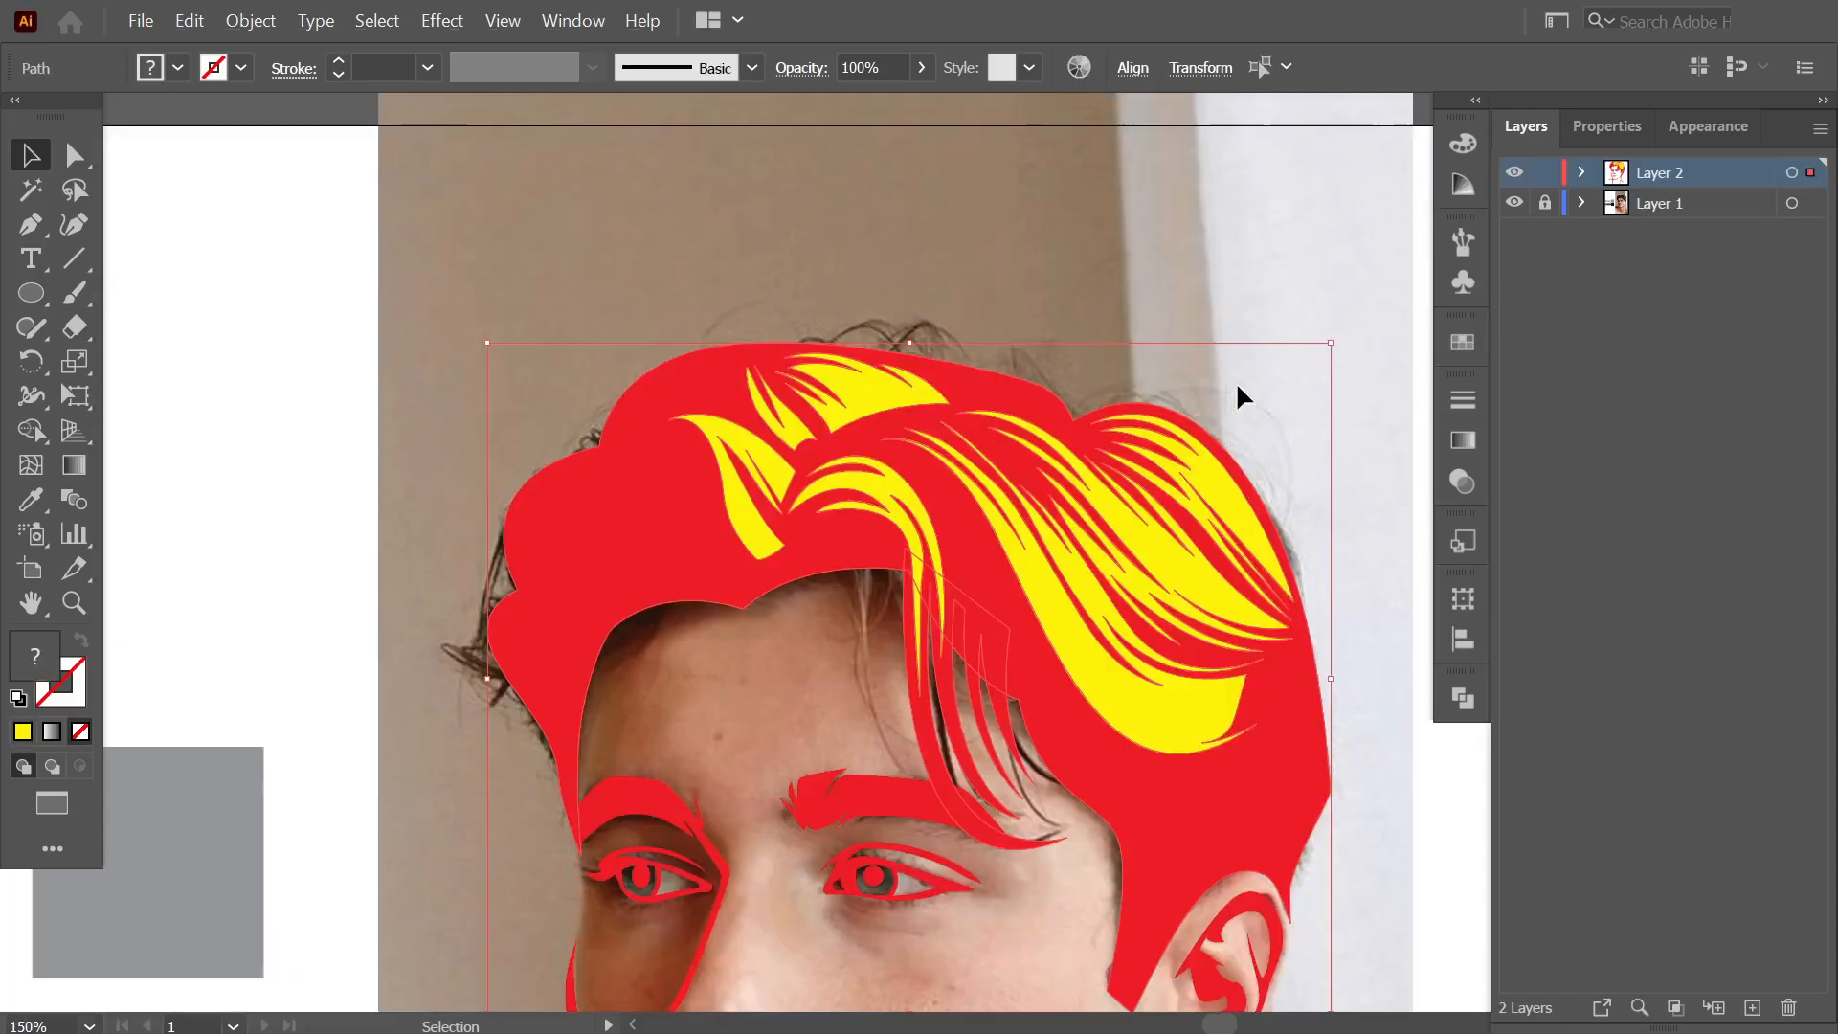
{"action": "left_click", "coordinate": [1031, 686], "text": "ctrl"}
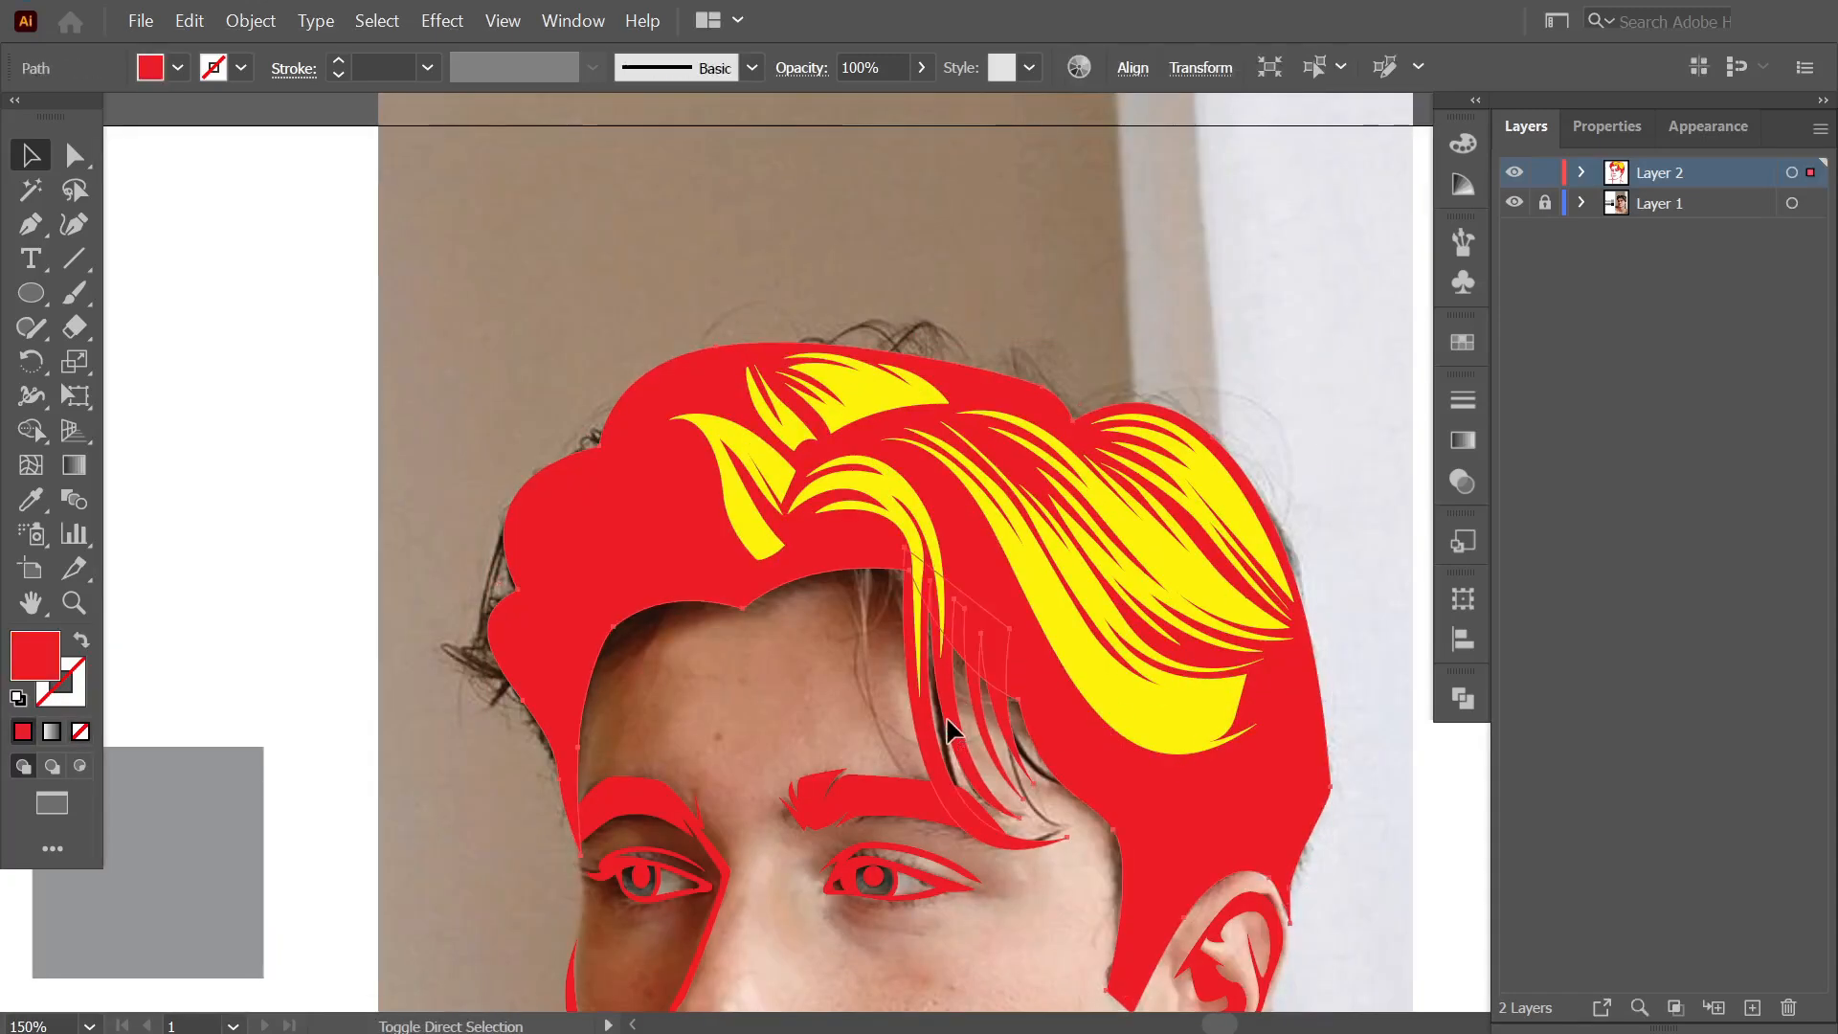
{"action": "left_click", "coordinate": [1463, 698]}
{"action": "left_click", "coordinate": [891, 247]}
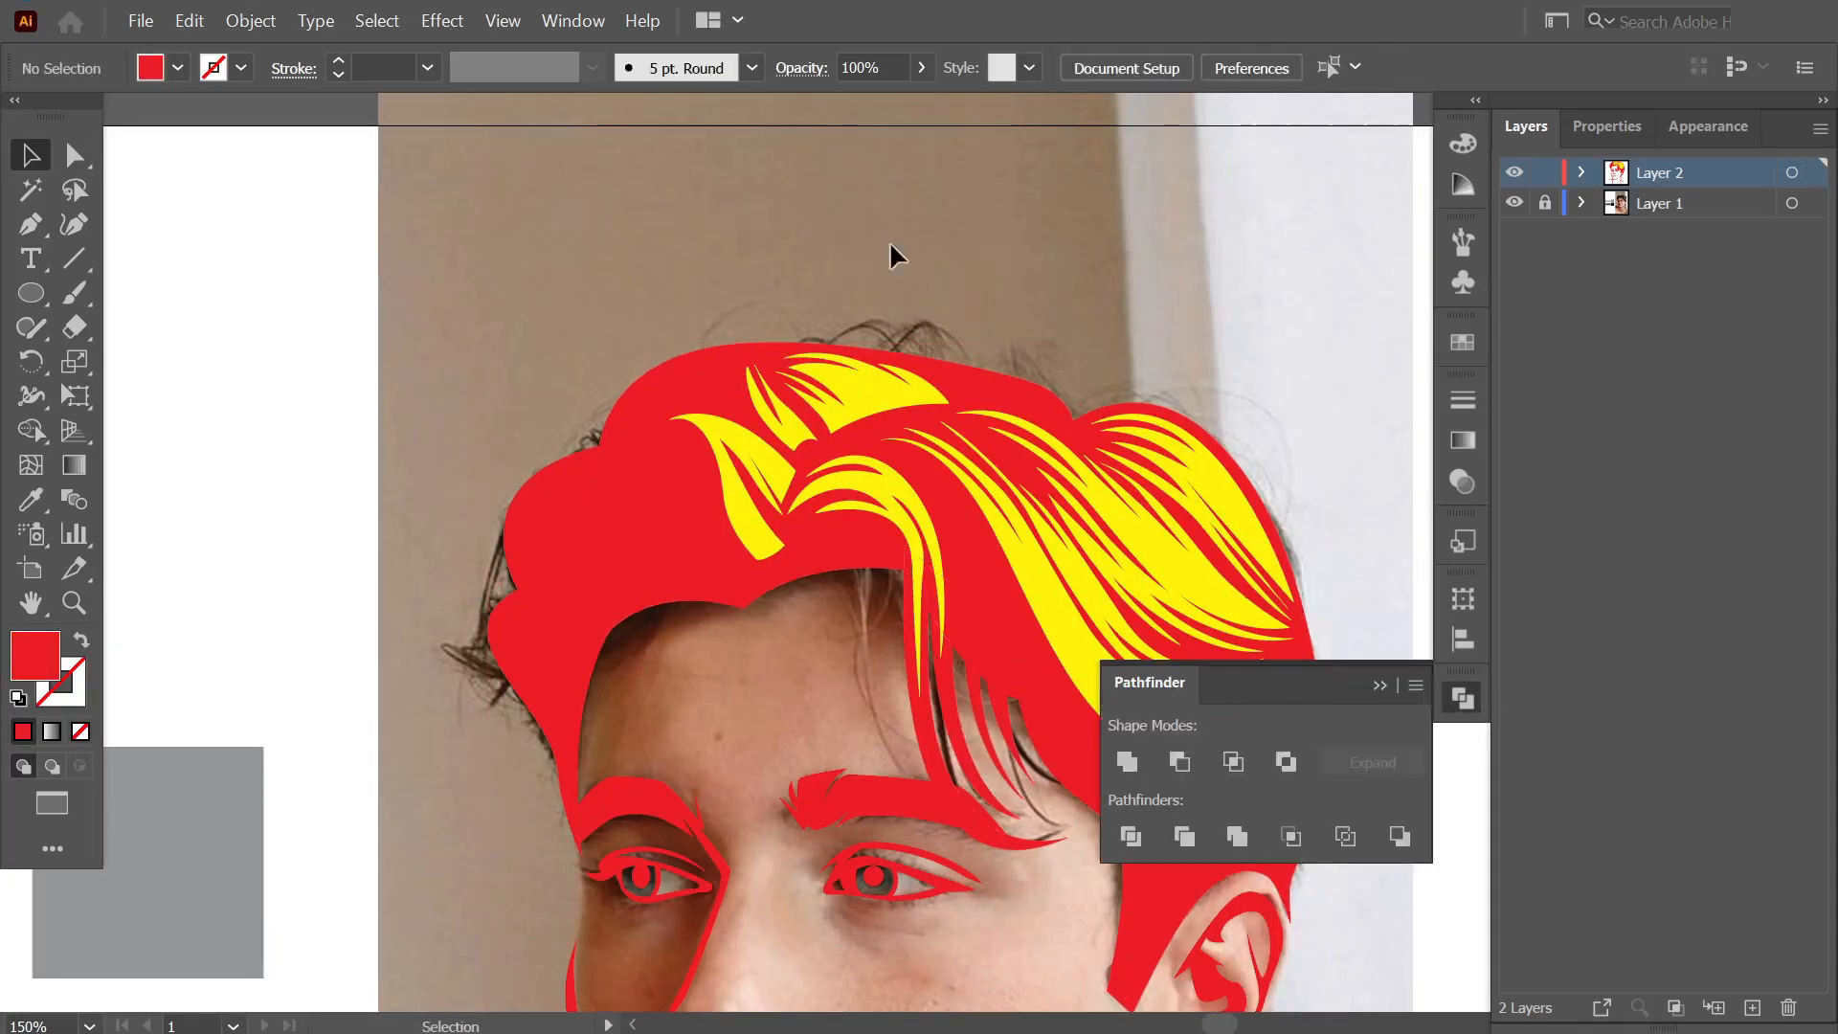
Select all artwork, cut the yellow highlights out of the red hair with Shape Builder, and hide Layer 1.
{"action": "key", "text": "ctrl+a"}
{"action": "key", "text": "shift+m"}
{"action": "left_click", "coordinate": [766, 476], "text": "alt"}
{"action": "mouse_move", "coordinate": [799, 441]}
{"action": "left_mouse_down"}
{"action": "mouse_move", "coordinate": [1059, 623]}
{"action": "mouse_move", "coordinate": [1186, 575]}
{"action": "mouse_move", "coordinate": [1316, 418]}
{"action": "left_mouse_up"}
{"action": "key", "text": "ctrl+shift+a"}
{"action": "left_click", "coordinate": [1515, 203]}
{"action": "key", "text": "ctrl+minus"}
{"action": "key", "text": "ctrl+minus"}
{"action": "key", "text": "ctrl+minus"}
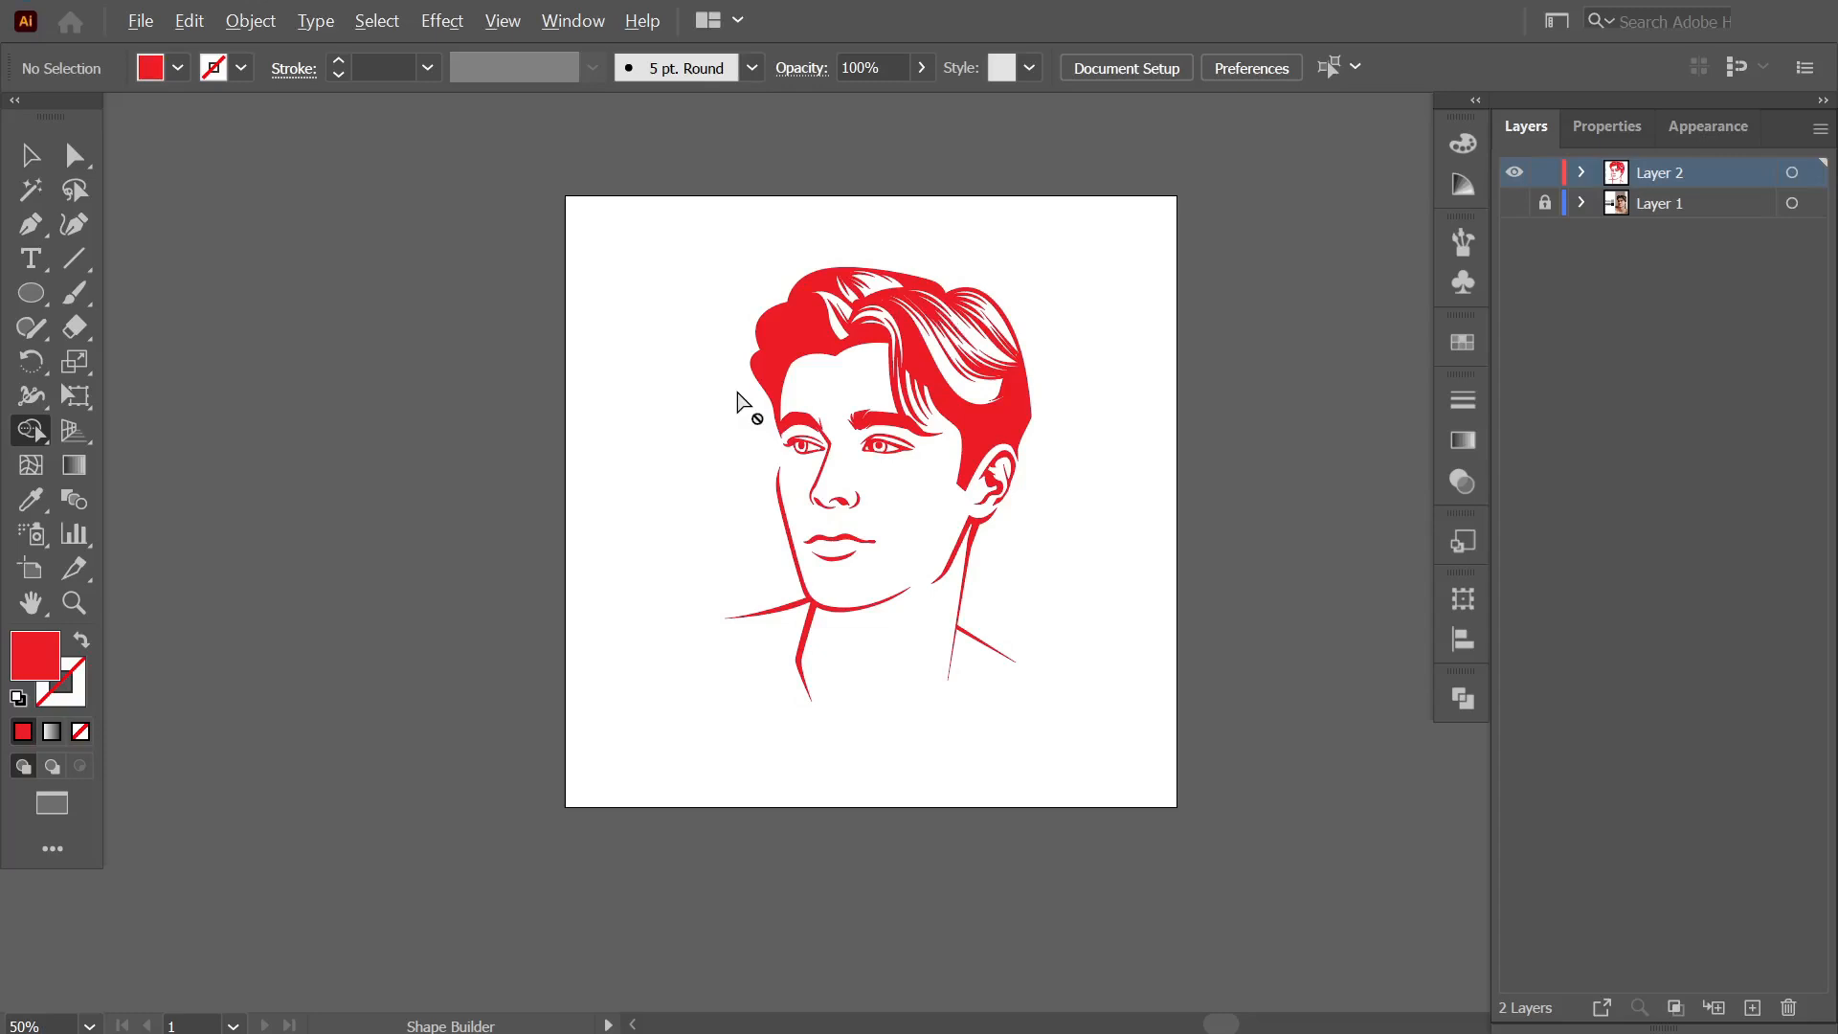
{"action": "scroll", "coordinate": [737, 400], "scroll_direction": "up", "scroll_amount": 1}
Show Layer 1 and recolor all the red line art with the black 0B0D0D swatch using the Eyedropper.
{"action": "left_click", "coordinate": [1517, 204]}
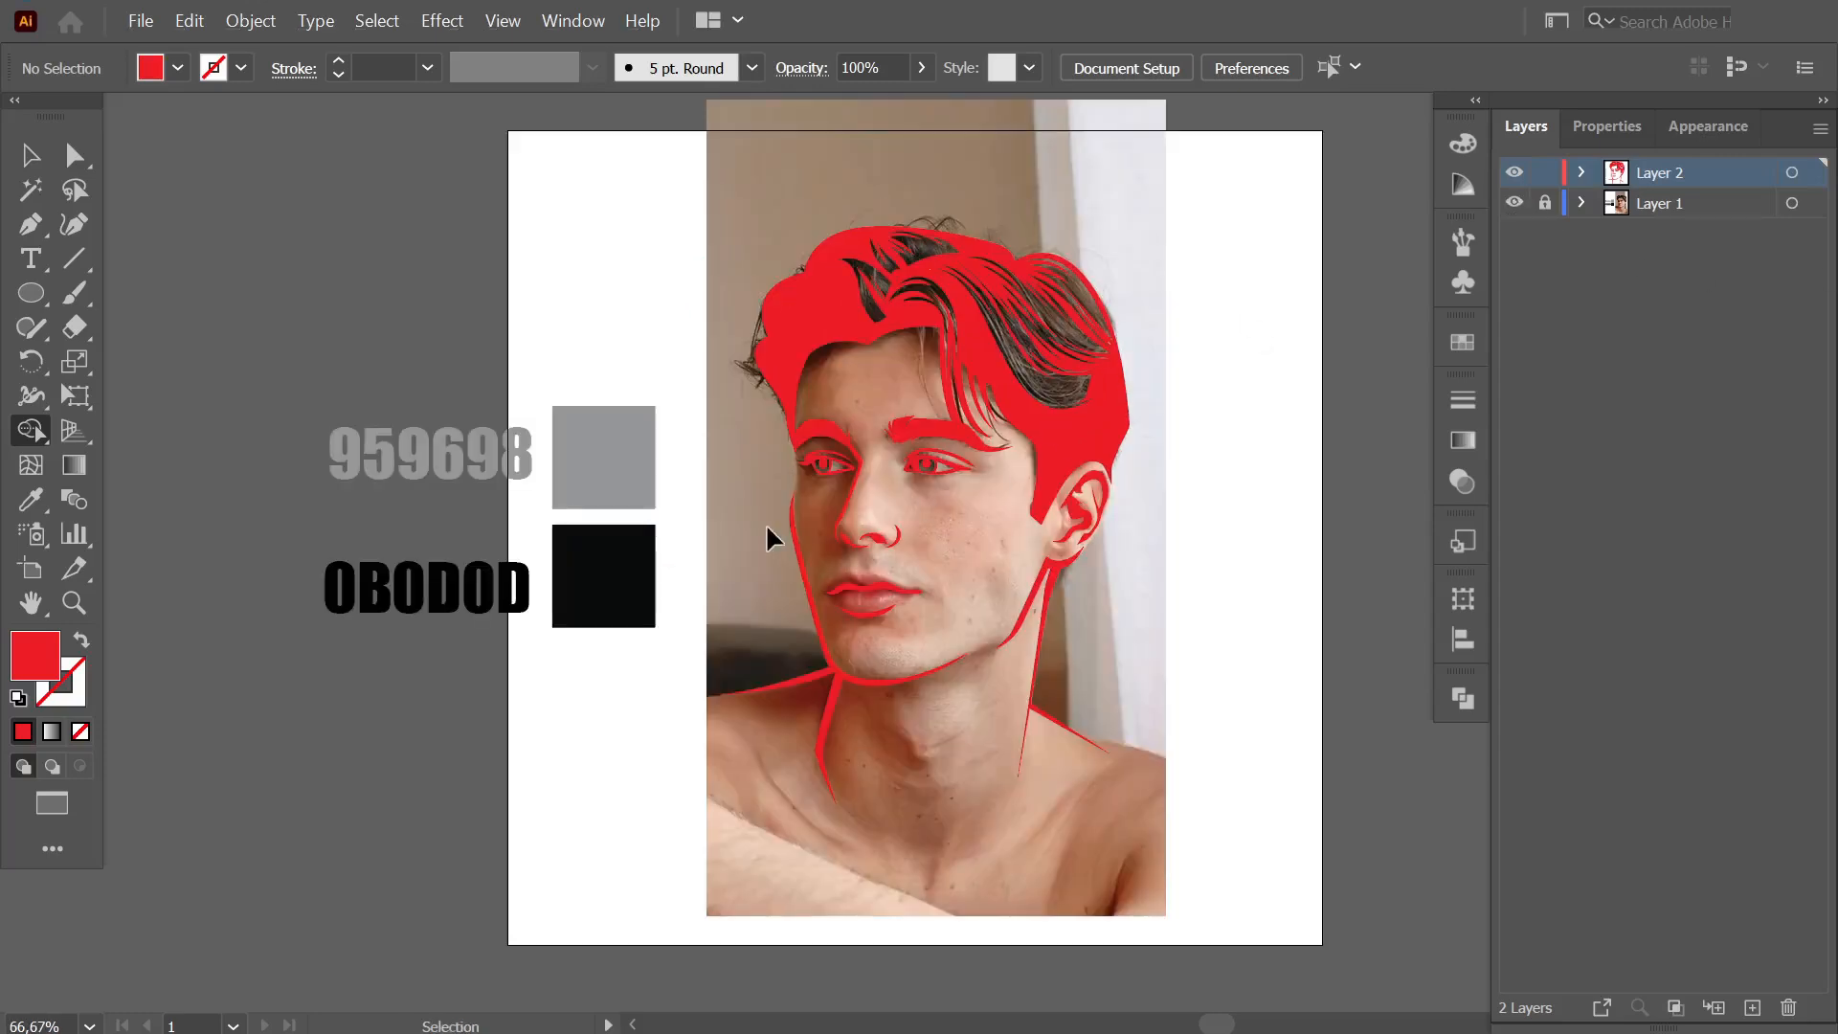
{"action": "key", "text": "ctrl+a"}
{"action": "key", "text": "i"}
{"action": "left_click", "coordinate": [613, 536]}
{"action": "key", "text": "ctrl+shift+a"}
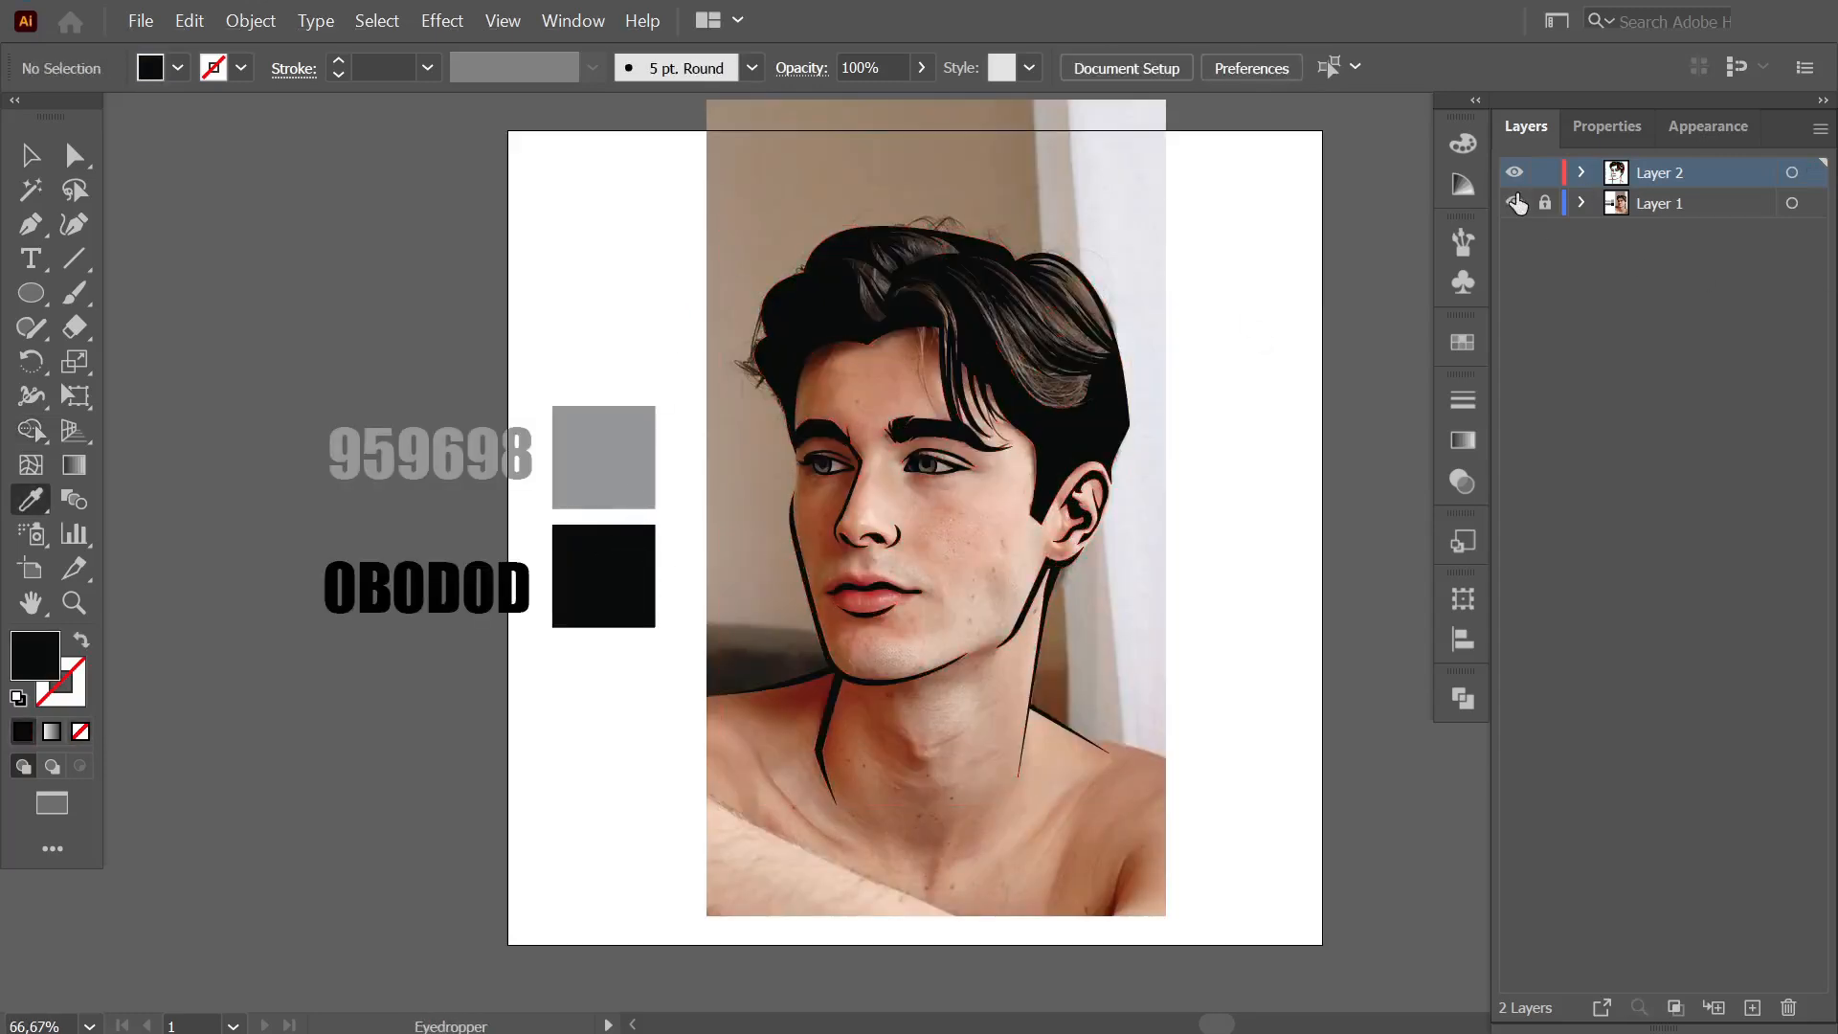
{"action": "left_click", "coordinate": [1515, 203]}
{"action": "left_click", "coordinate": [1515, 203]}
{"action": "scroll", "coordinate": [821, 443], "scroll_direction": "up", "scroll_amount": 4}
{"action": "scroll", "coordinate": [841, 443], "scroll_direction": "left", "scroll_amount": 1}
{"action": "scroll", "coordinate": [902, 660], "scroll_direction": "down", "scroll_amount": 5}
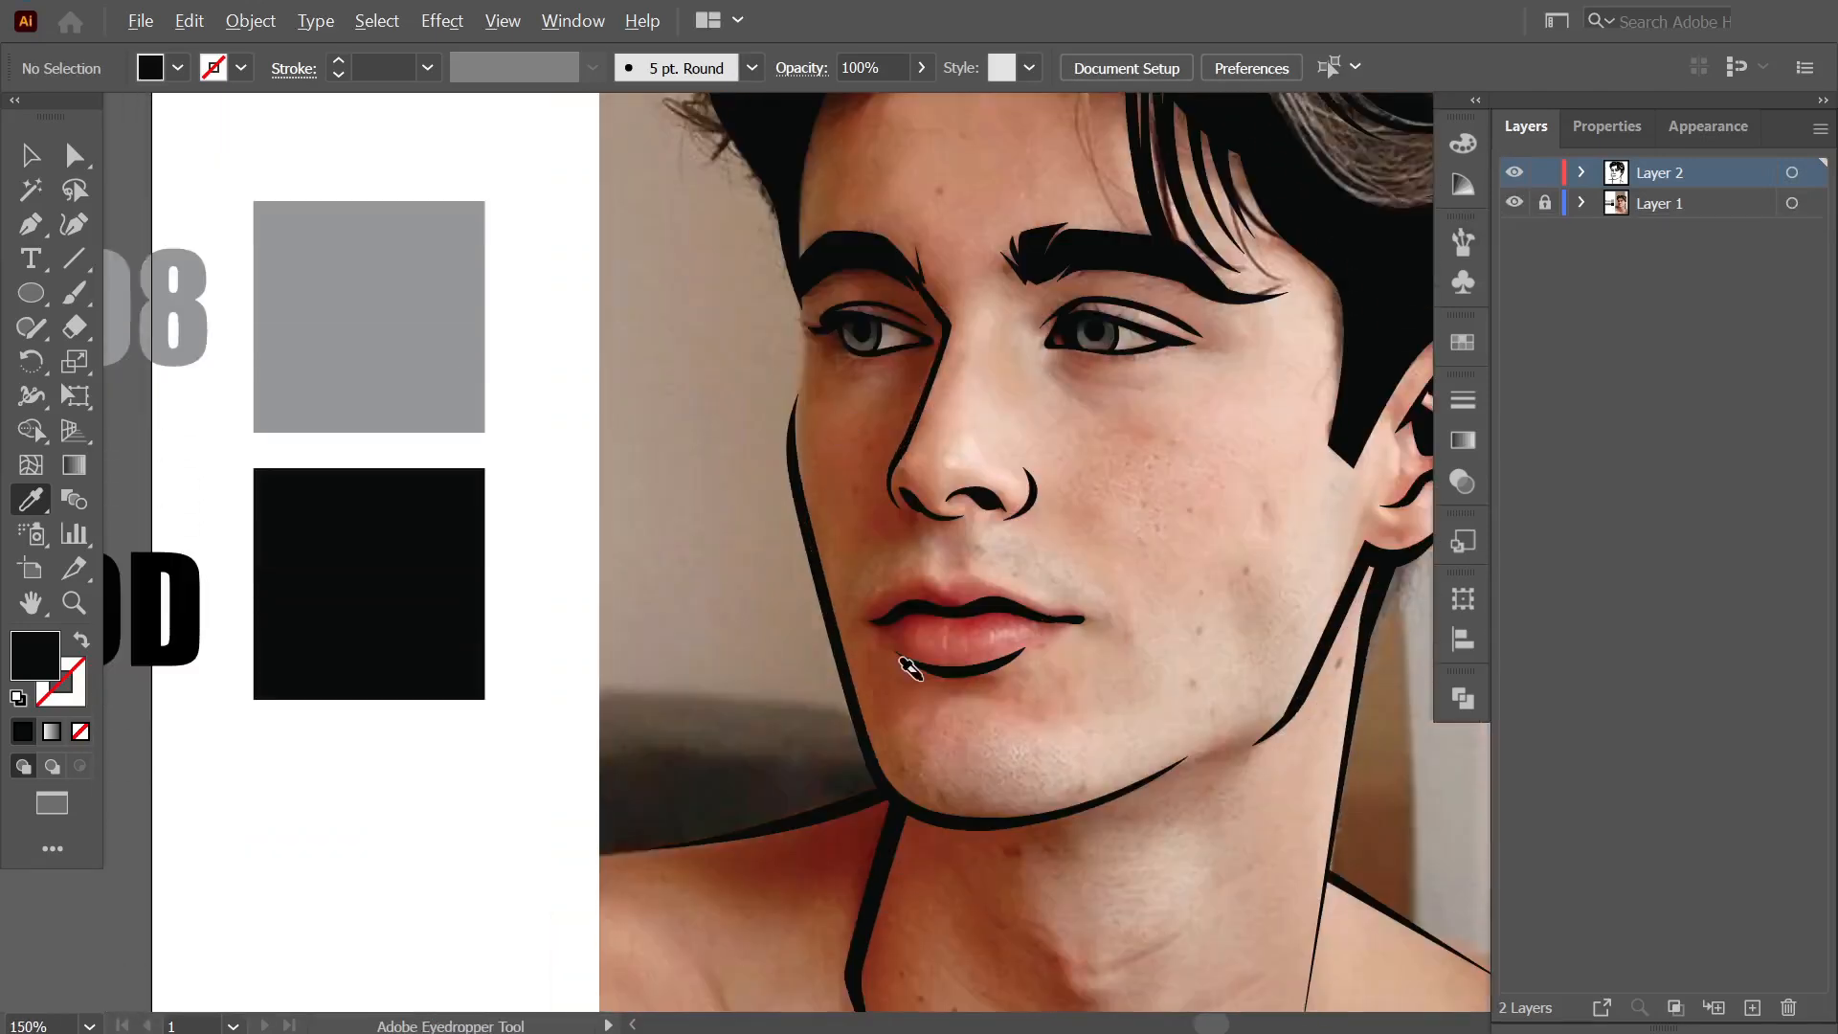
{"action": "scroll", "coordinate": [933, 664], "scroll_direction": "left", "scroll_amount": 2}
{"action": "key", "text": "p"}
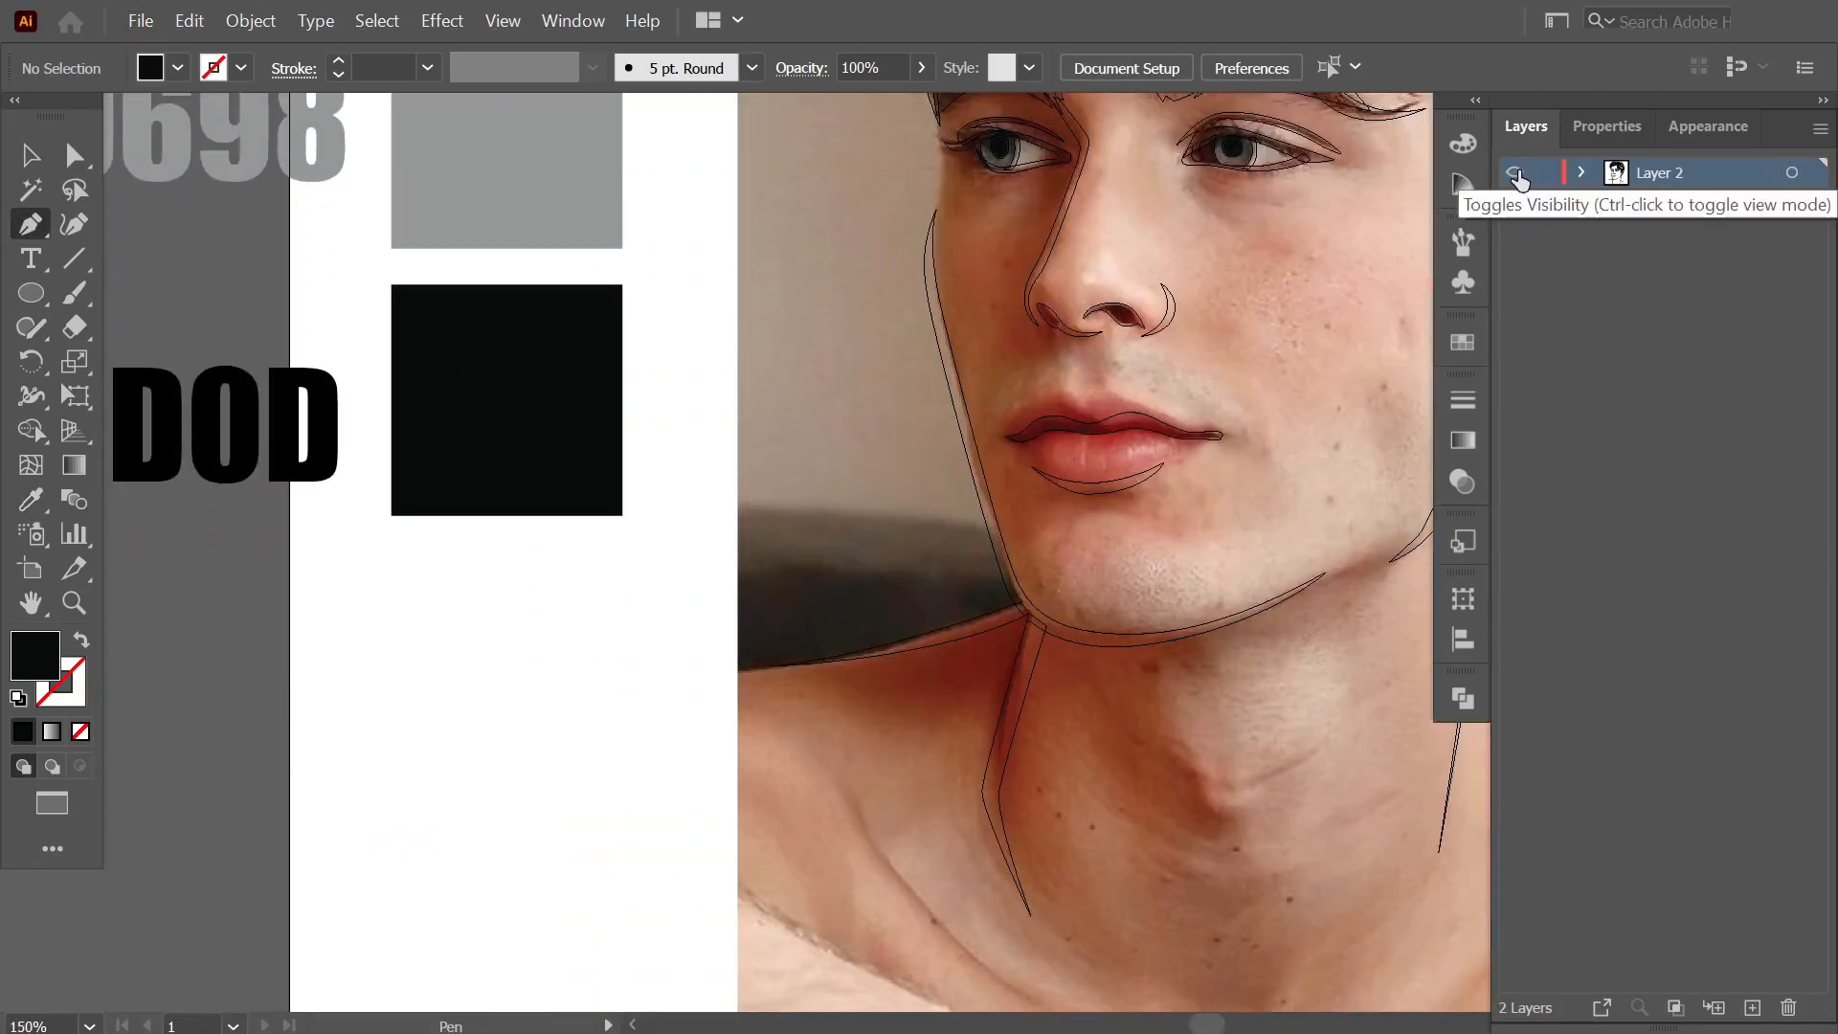
{"action": "left_click", "coordinate": [1516, 204]}
{"action": "left_click", "coordinate": [1022, 610]}
{"action": "left_click_drag", "start_coordinate": [687, 673], "coordinate": [479, 682]}
{"action": "left_click", "coordinate": [689, 674]}
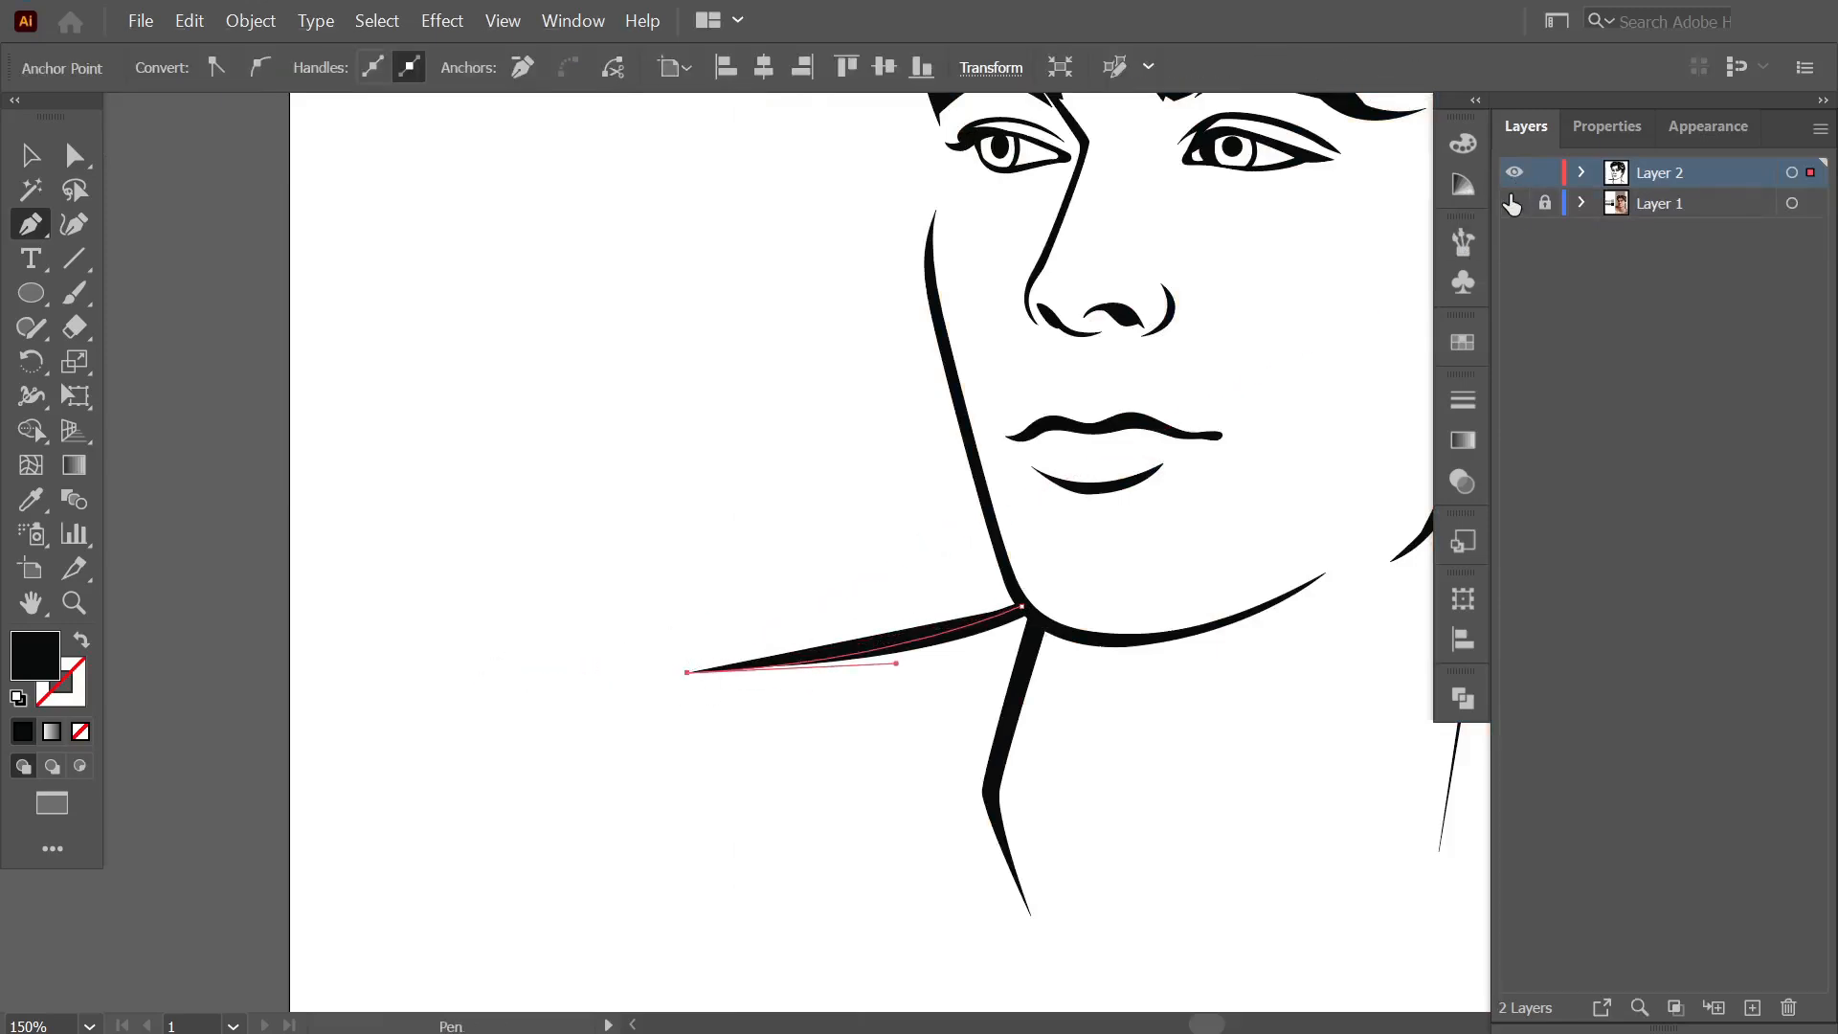
{"action": "key", "text": "ctrl+shift+a"}
Add a new layer between Layer 2 and Layer 1, lock Layer 2, and show Layer 1.
{"action": "left_click", "coordinate": [1641, 211]}
{"action": "left_click", "coordinate": [1752, 1007]}
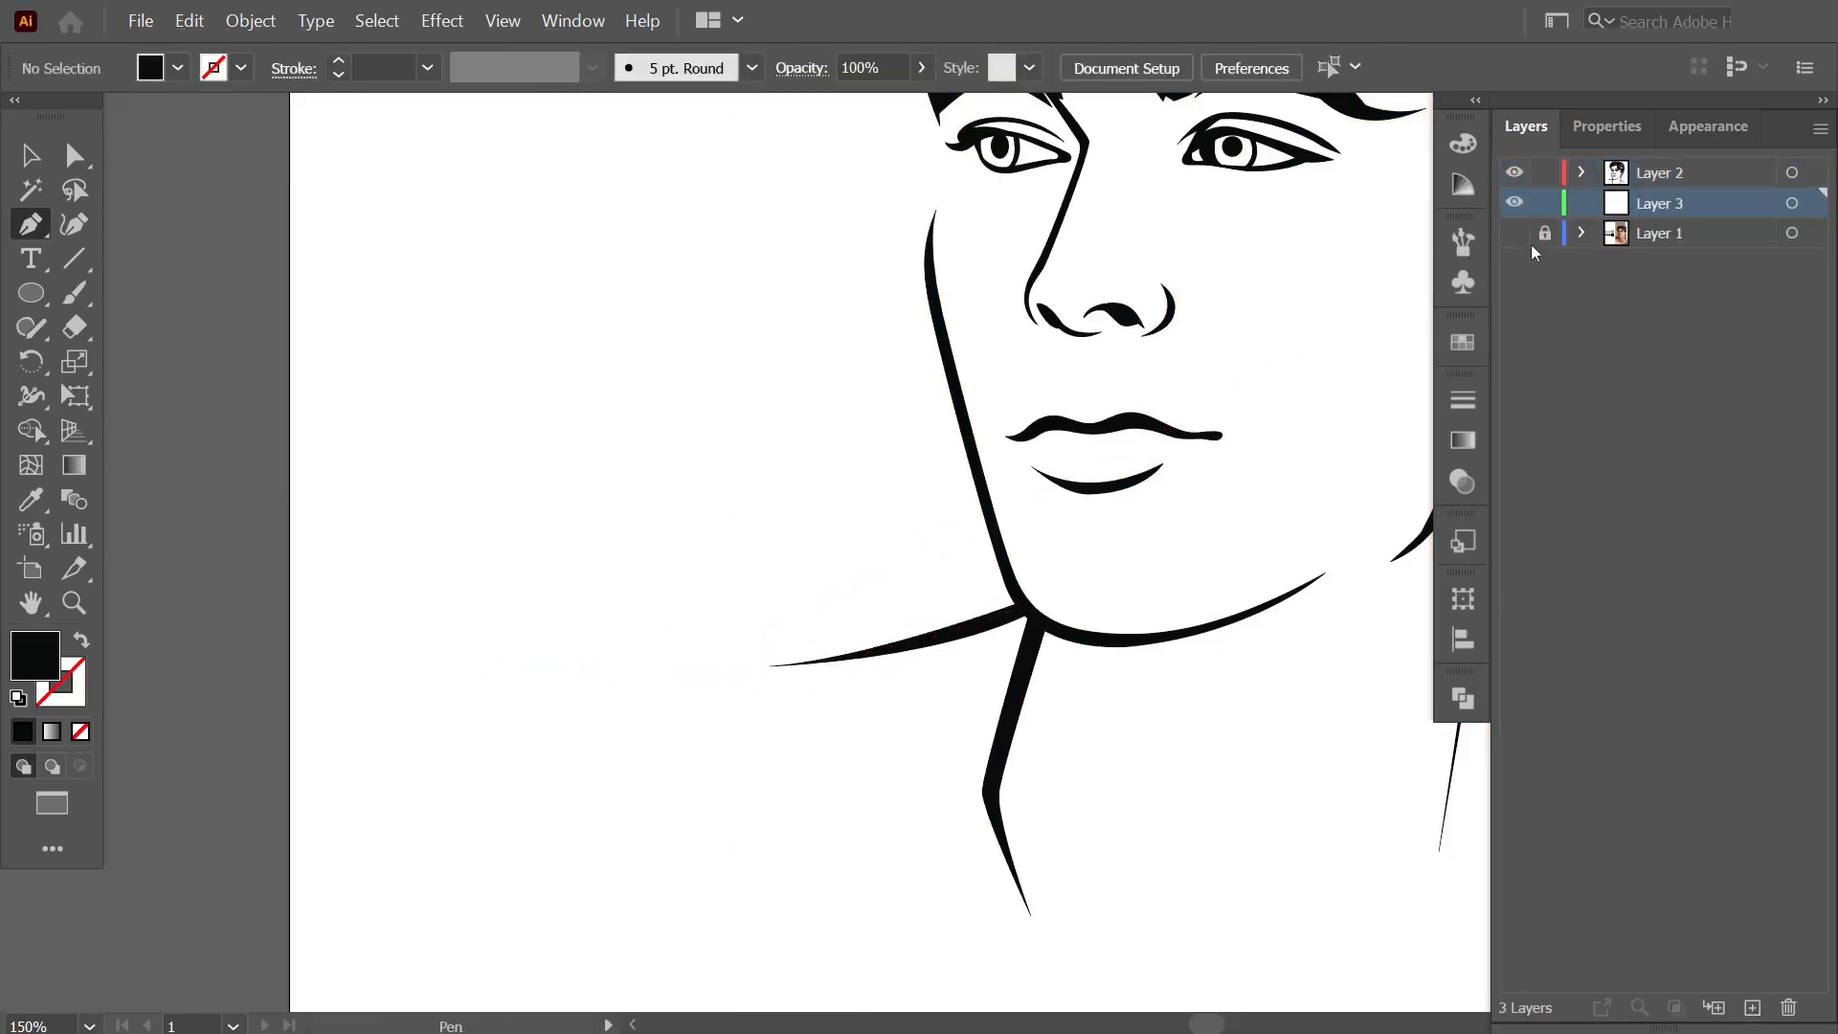
{"action": "left_click", "coordinate": [1515, 233]}
Trace the shadow contour from the chin along the shoulder and down the neck's edge on Layer 3, swapping its fill to stroke.
{"action": "left_click_drag", "start_coordinate": [727, 672], "coordinate": [573, 678]}
{"action": "left_click", "coordinate": [729, 672]}
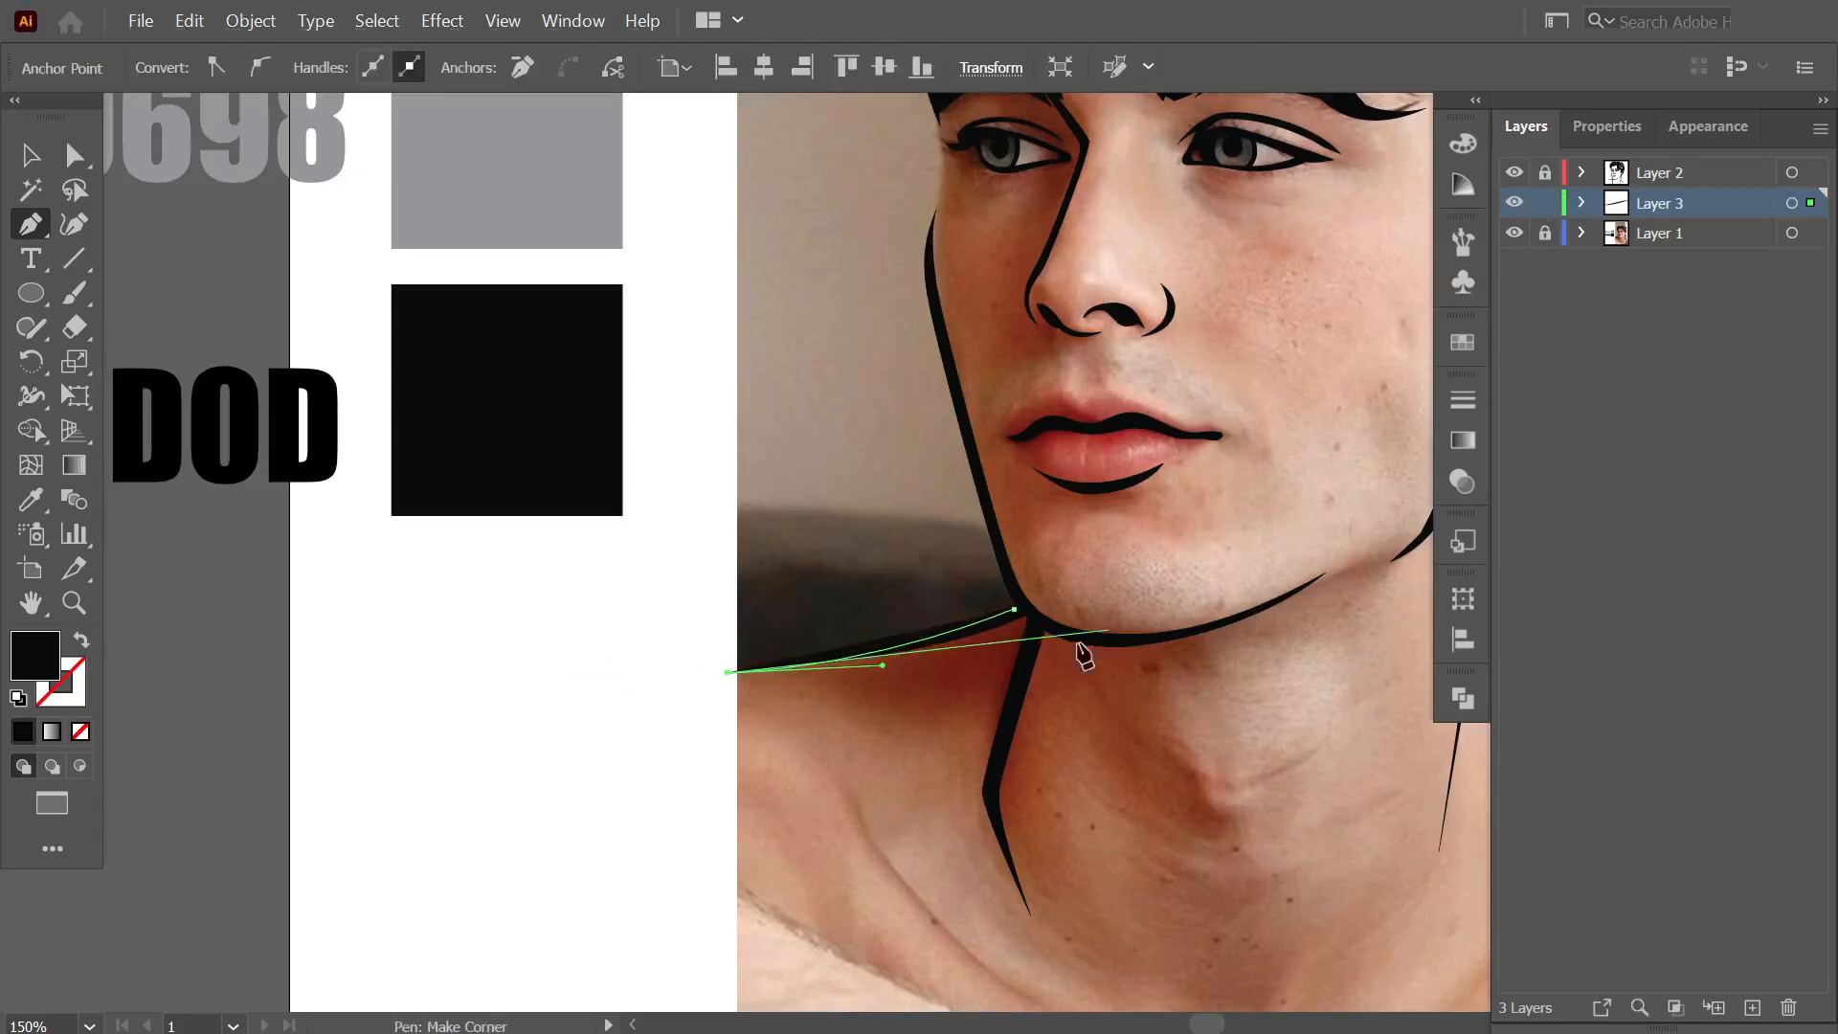
{"action": "left_click_drag", "start_coordinate": [990, 684], "coordinate": [1063, 635]}
{"action": "key", "text": "ctrl+z"}
{"action": "left_click_drag", "start_coordinate": [856, 685], "coordinate": [1032, 665]}
{"action": "left_click_drag", "start_coordinate": [977, 796], "coordinate": [983, 824]}
{"action": "left_click_drag", "start_coordinate": [1052, 938], "coordinate": [1005, 842]}
{"action": "left_click", "coordinate": [1038, 889]}
{"action": "key", "text": "shift+x"}
Continue the shadow contour through the pointed neck shadows and under the chin up to the jaw below the ear.
{"action": "left_click", "coordinate": [957, 625]}
{"action": "mouse_move", "coordinate": [1101, 729]}
{"action": "left_mouse_down"}
{"action": "mouse_move", "coordinate": [1145, 741]}
{"action": "mouse_move", "coordinate": [1137, 690]}
{"action": "mouse_move", "coordinate": [1115, 696]}
{"action": "left_mouse_up"}
{"action": "left_click", "coordinate": [1206, 678]}
{"action": "mouse_move", "coordinate": [1262, 580]}
{"action": "left_mouse_down"}
{"action": "mouse_move", "coordinate": [1283, 572]}
{"action": "mouse_move", "coordinate": [1174, 633]}
{"action": "mouse_move", "coordinate": [1254, 578]}
{"action": "left_mouse_up"}
{"action": "left_click", "coordinate": [1089, 659]}
{"action": "left_click_drag", "start_coordinate": [1326, 470], "coordinate": [988, 509]}
Continue the shadow contour along the jaw, around the chin, and up to the shadow below the mouth corner.
{"action": "left_click", "coordinate": [933, 524]}
{"action": "left_click", "coordinate": [1037, 522]}
{"action": "left_click", "coordinate": [1039, 525], "text": "ctrl"}
{"action": "left_click", "coordinate": [1011, 492]}
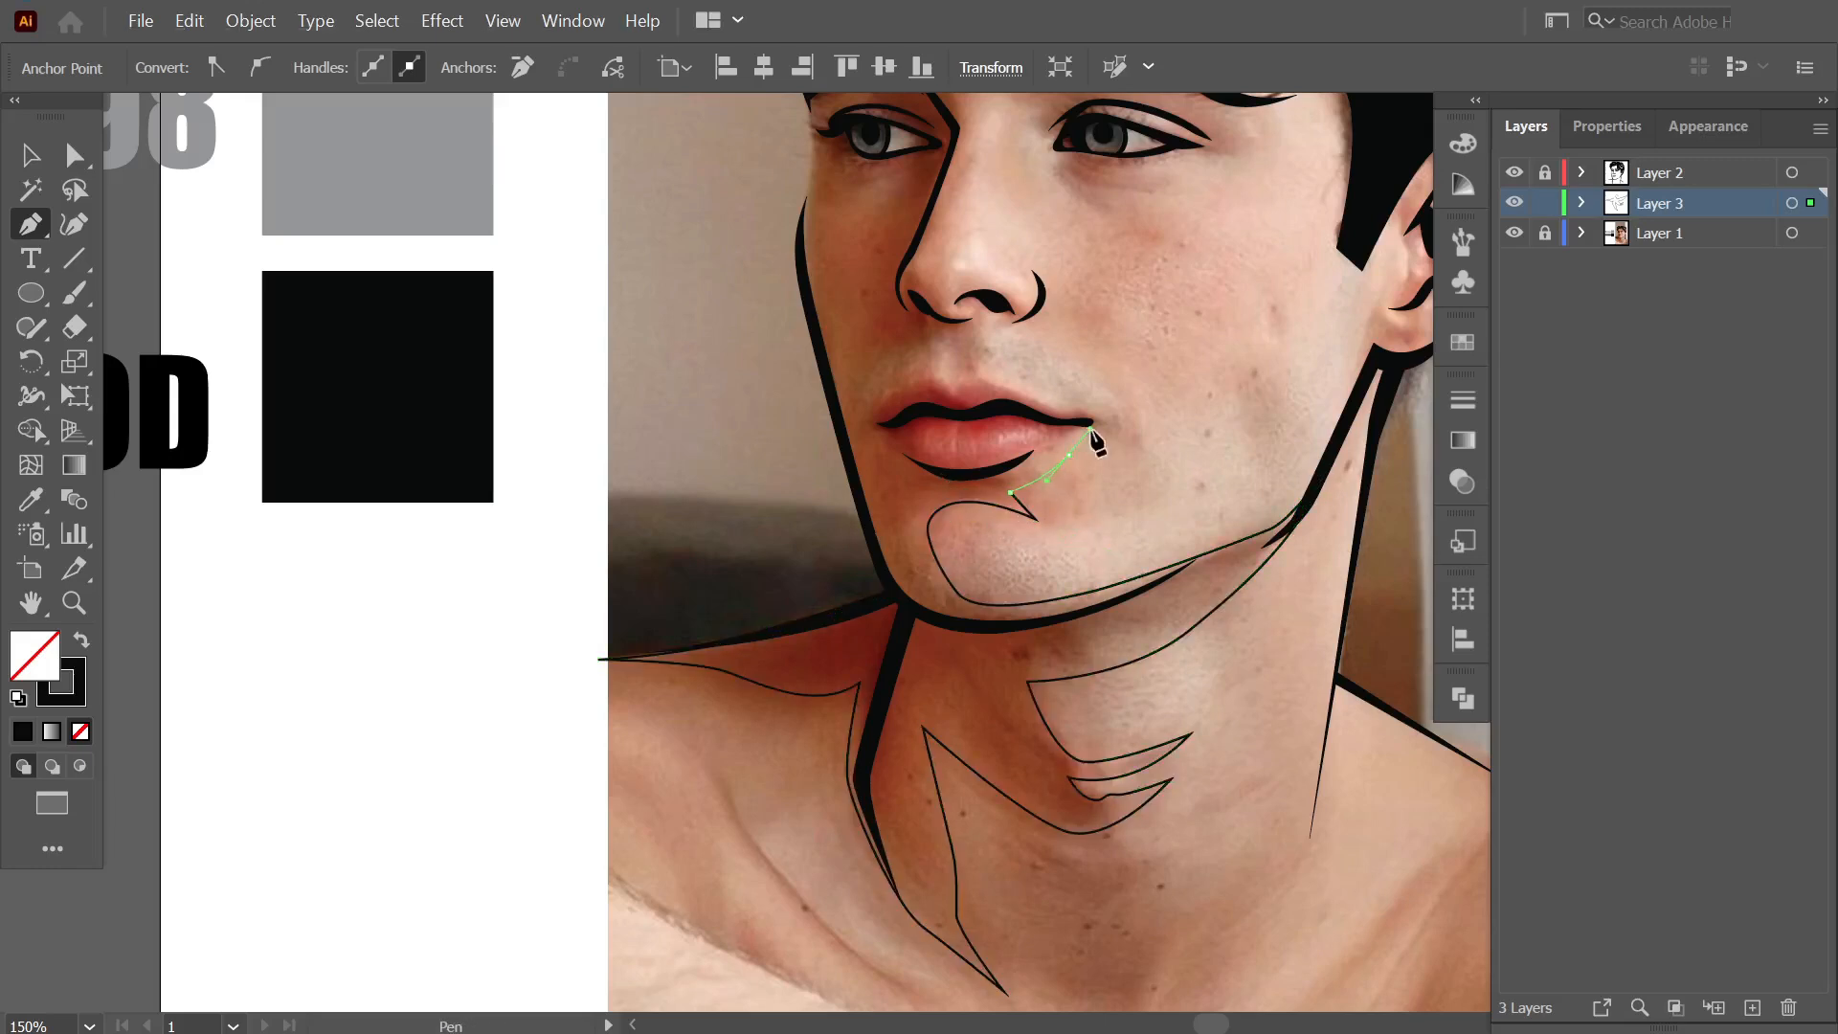
{"action": "left_click_drag", "start_coordinate": [1068, 454], "coordinate": [1091, 428]}
Trace the shadow contour along the lower lip, around the mouth corner, and over the upper lip's edge.
{"action": "left_click_drag", "start_coordinate": [983, 475], "coordinate": [962, 472]}
{"action": "key", "text": "ctrl+z"}
{"action": "left_click_drag", "start_coordinate": [919, 440], "coordinate": [999, 436]}
{"action": "left_click", "coordinate": [919, 441]}
{"action": "left_click_drag", "start_coordinate": [1031, 433], "coordinate": [1088, 425]}
{"action": "left_click_drag", "start_coordinate": [1090, 412], "coordinate": [984, 303]}
{"action": "left_click", "coordinate": [949, 391]}
{"action": "left_click", "coordinate": [879, 416]}
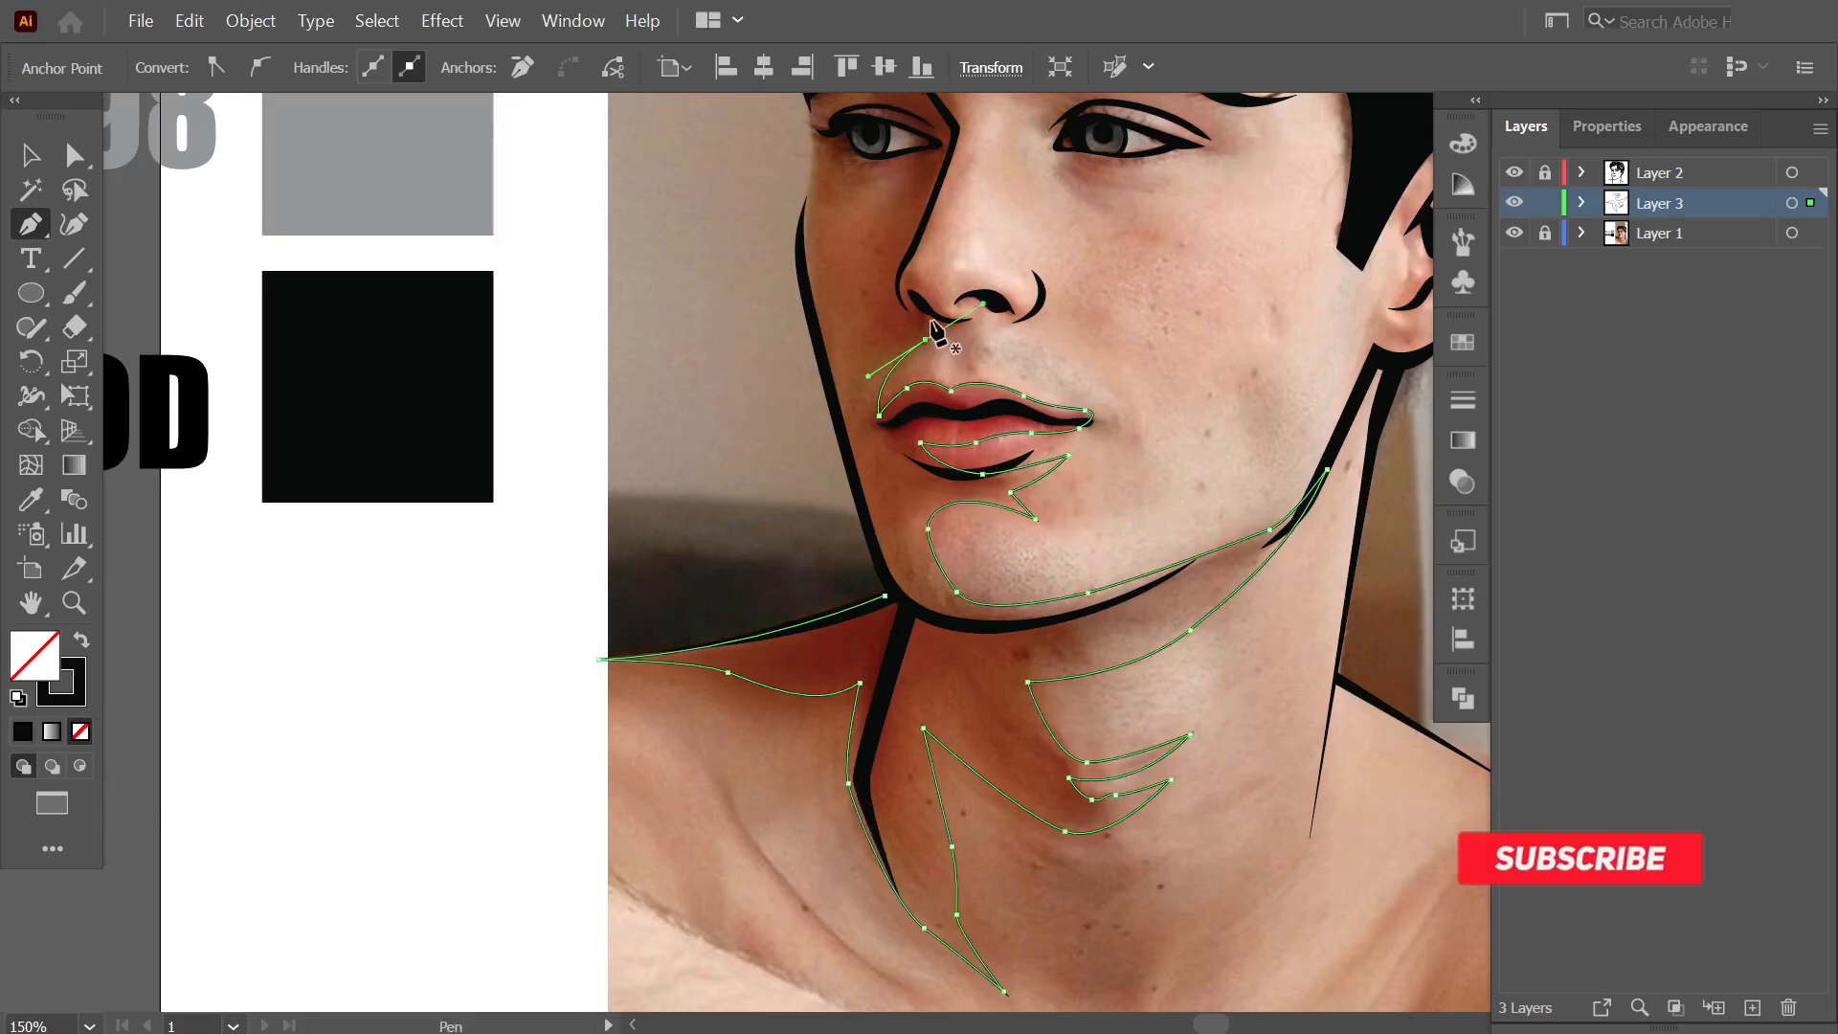
Trace the shadow contour from the upper lip through the philtrum and around the nostrils to the nose's shaded side.
{"action": "scroll", "coordinate": [934, 323], "scroll_direction": "up", "scroll_amount": 2}
{"action": "left_click_drag", "start_coordinate": [915, 359], "coordinate": [970, 249]}
{"action": "left_click", "coordinate": [961, 422]}
{"action": "left_click", "coordinate": [940, 424]}
{"action": "left_click", "coordinate": [1145, 256]}
{"action": "left_click_drag", "start_coordinate": [953, 271], "coordinate": [881, 326]}
{"action": "key", "text": "ctrl+z"}
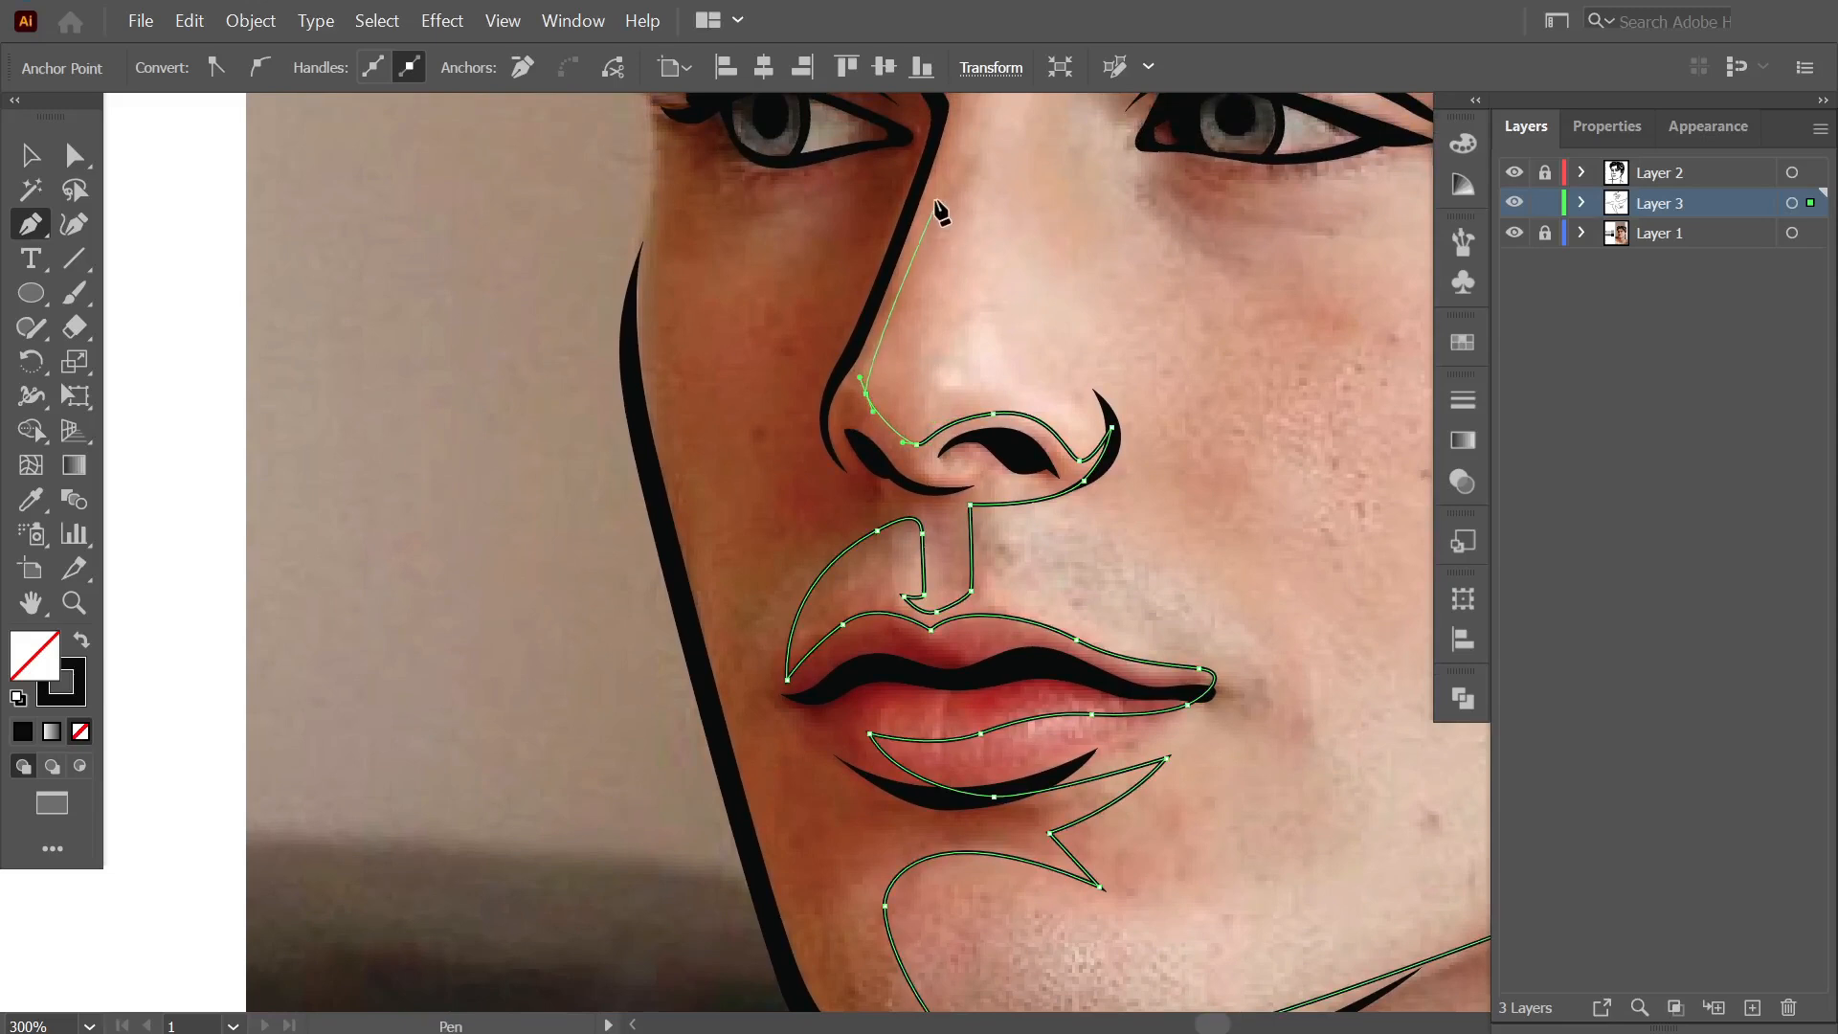
Continue the shadow contour up the nose bridge and past the inner brow to a point on the forehead.
{"action": "left_click_drag", "start_coordinate": [937, 203], "coordinate": [850, 453]}
{"action": "left_click_drag", "start_coordinate": [871, 374], "coordinate": [829, 477]}
{"action": "left_click", "coordinate": [800, 362]}
{"action": "key", "text": "ctrl+z"}
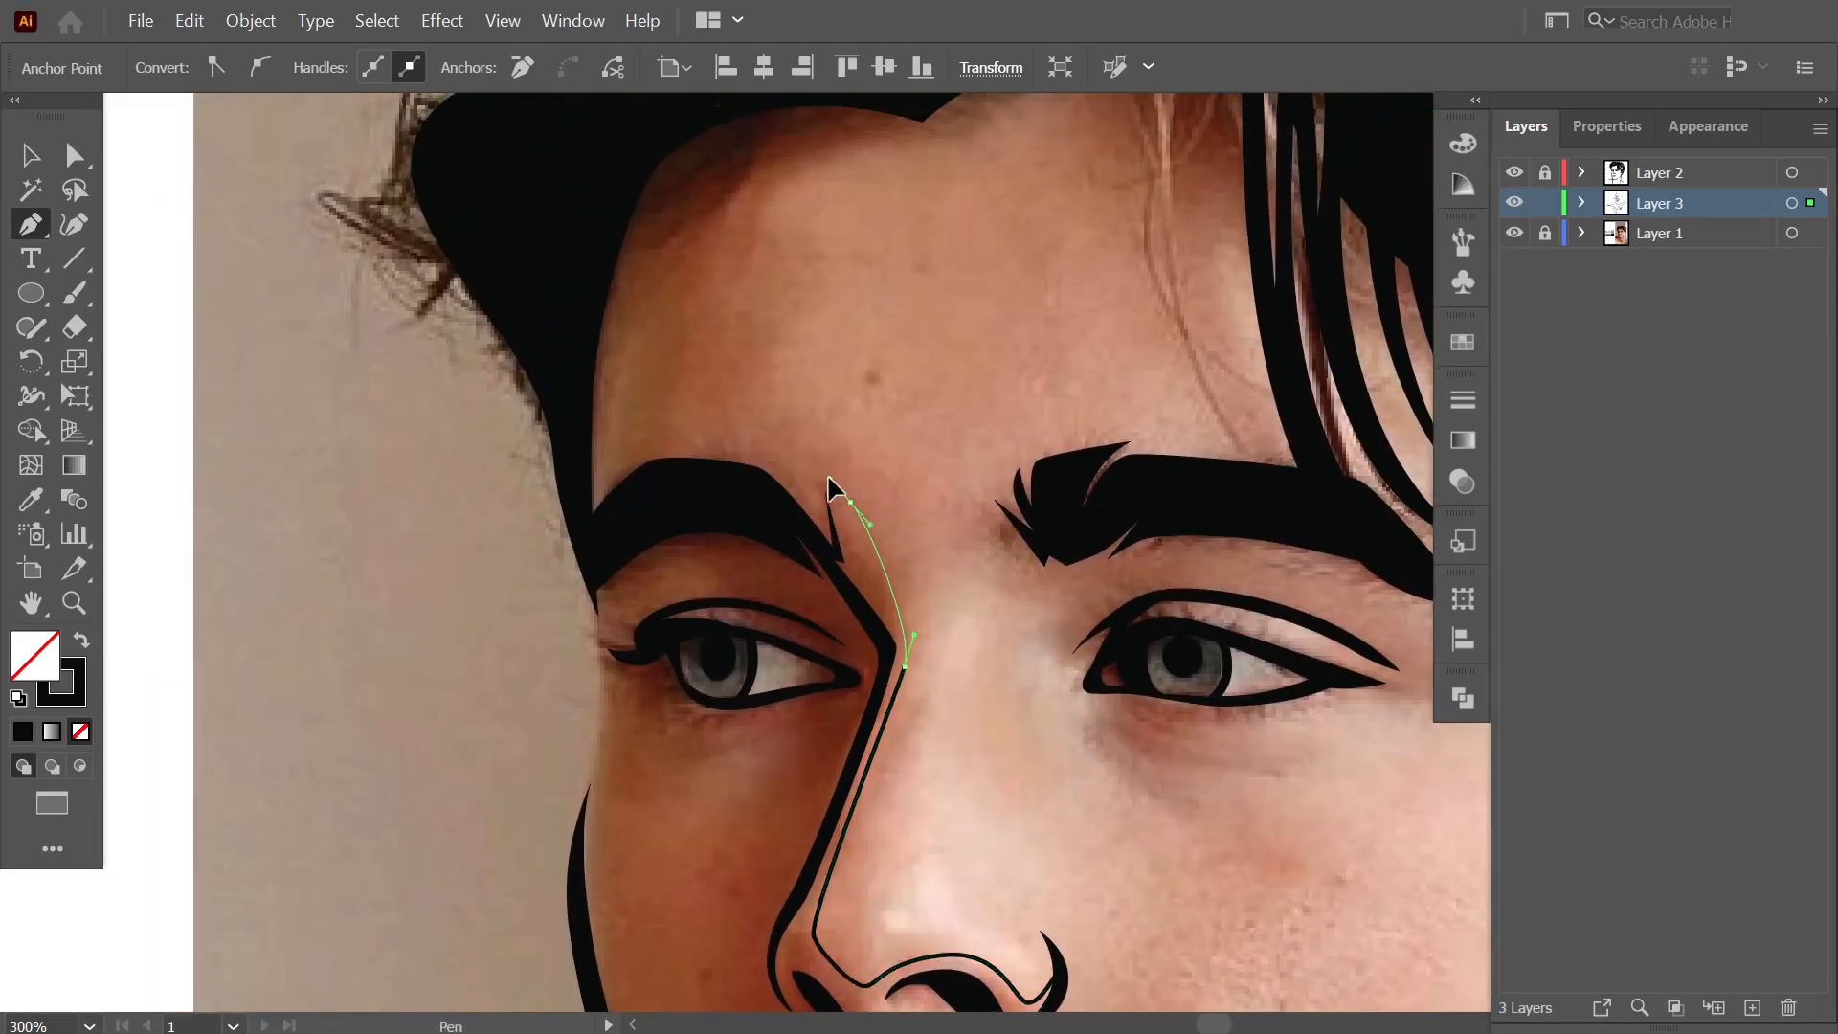
{"action": "left_click", "coordinate": [792, 315]}
{"action": "key", "text": "ctrl"}
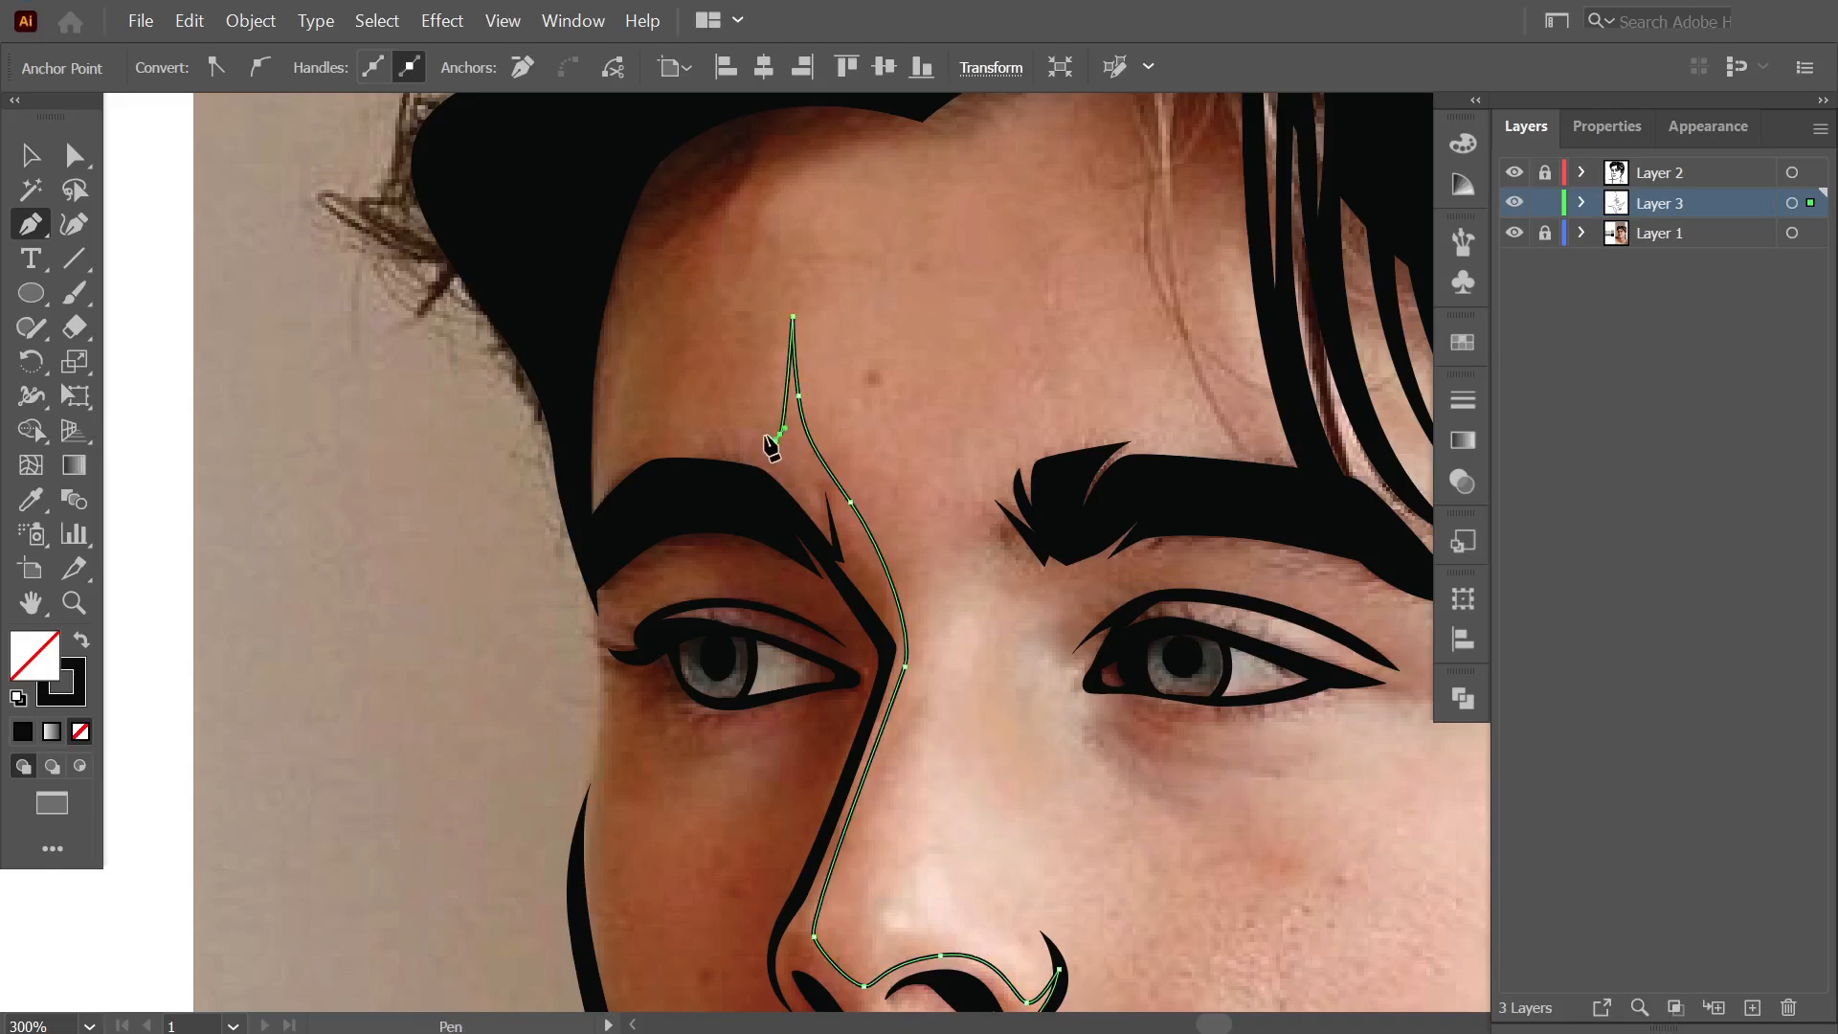
Trace the shadow contour back down to the brow, up the forehead, and along the hairline to the fringe.
{"action": "left_click_drag", "start_coordinate": [776, 257], "coordinate": [752, 378]}
{"action": "left_click_drag", "start_coordinate": [750, 299], "coordinate": [762, 277]}
{"action": "left_click_drag", "start_coordinate": [870, 264], "coordinate": [908, 270]}
{"action": "left_click_drag", "start_coordinate": [962, 232], "coordinate": [1015, 202]}
{"action": "left_click", "coordinate": [1228, 196]}
{"action": "left_click", "coordinate": [1218, 144]}
Bring the shadow contour back across beneath the hair and down the temple to the outer eye.
{"action": "left_click", "coordinate": [924, 174]}
{"action": "left_click_drag", "start_coordinate": [741, 202], "coordinate": [667, 212]}
{"action": "left_click_drag", "start_coordinate": [552, 271], "coordinate": [532, 340]}
{"action": "left_click_drag", "start_coordinate": [548, 577], "coordinate": [671, 294]}
{"action": "left_click_drag", "start_coordinate": [681, 345], "coordinate": [689, 365]}
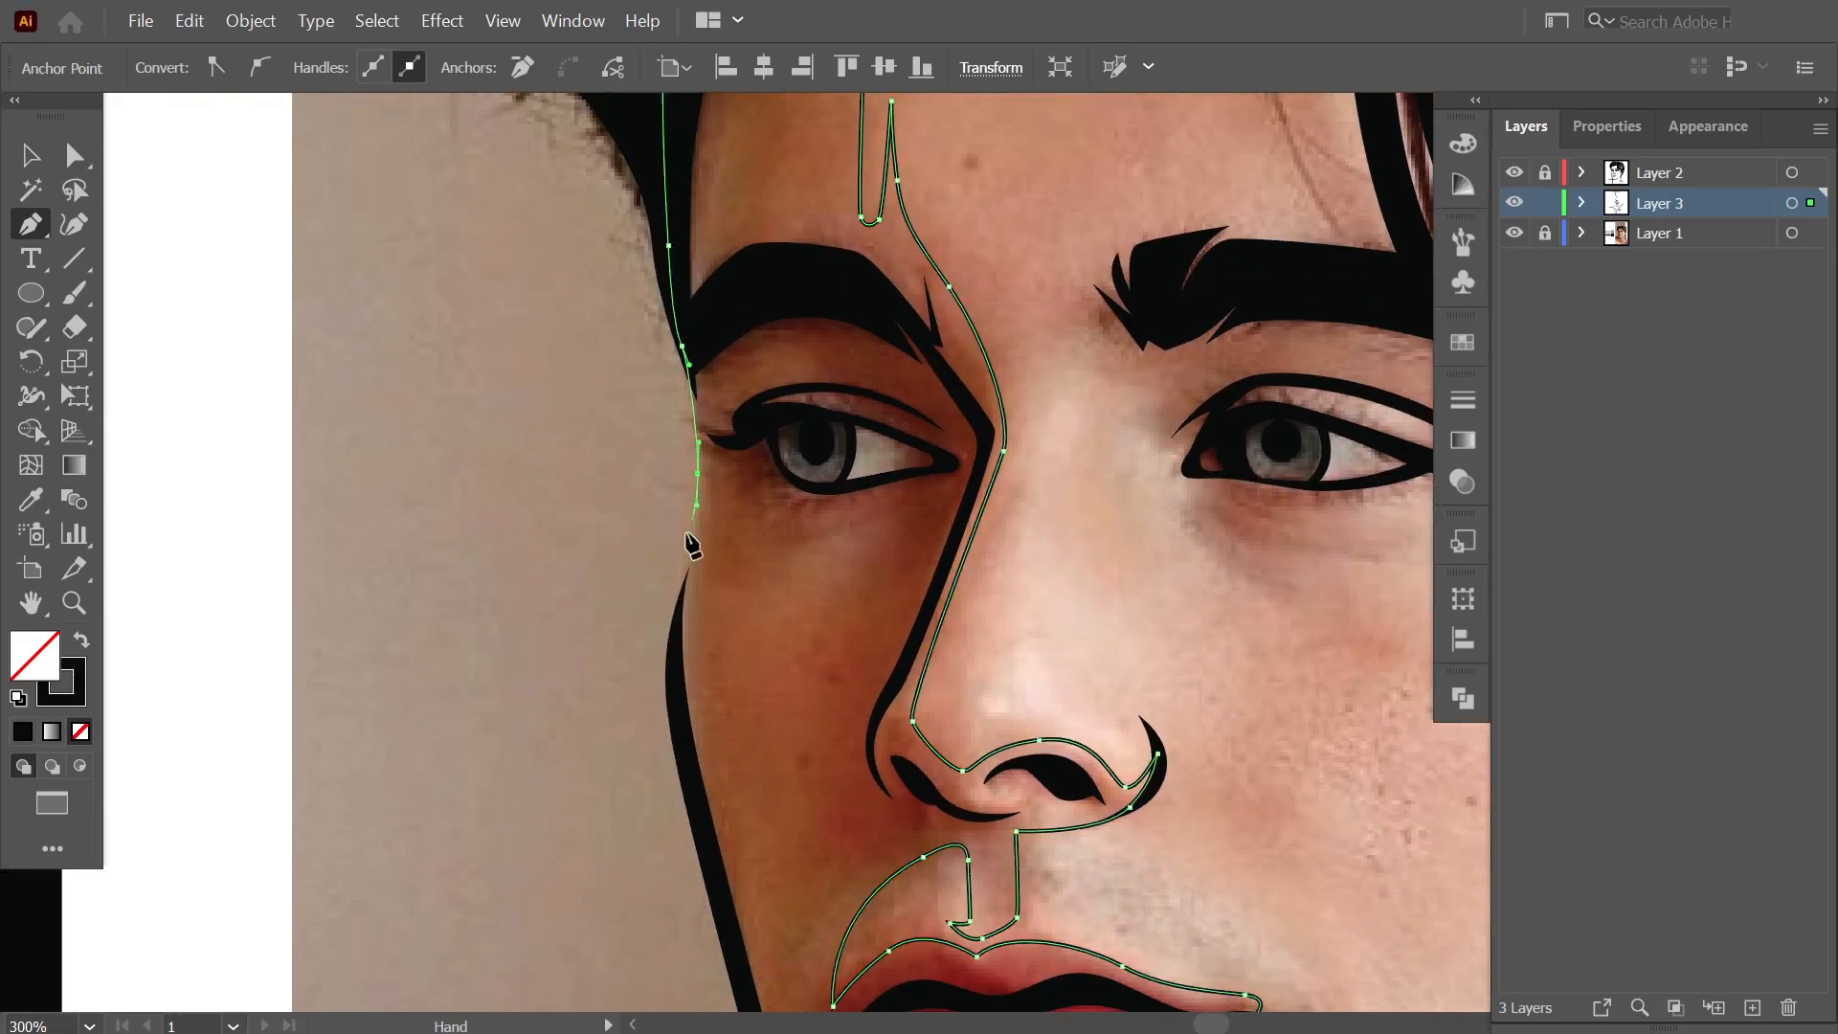
Trace the shadow contour down the outer cheek and jaw to its starting point at the chin, closing the path.
{"action": "left_click_drag", "start_coordinate": [751, 836], "coordinate": [731, 358]}
{"action": "left_click", "coordinate": [712, 434]}
{"action": "left_click_drag", "start_coordinate": [816, 810], "coordinate": [843, 879]}
{"action": "left_click", "coordinate": [1513, 232]}
{"action": "key", "text": "ctrl+1"}
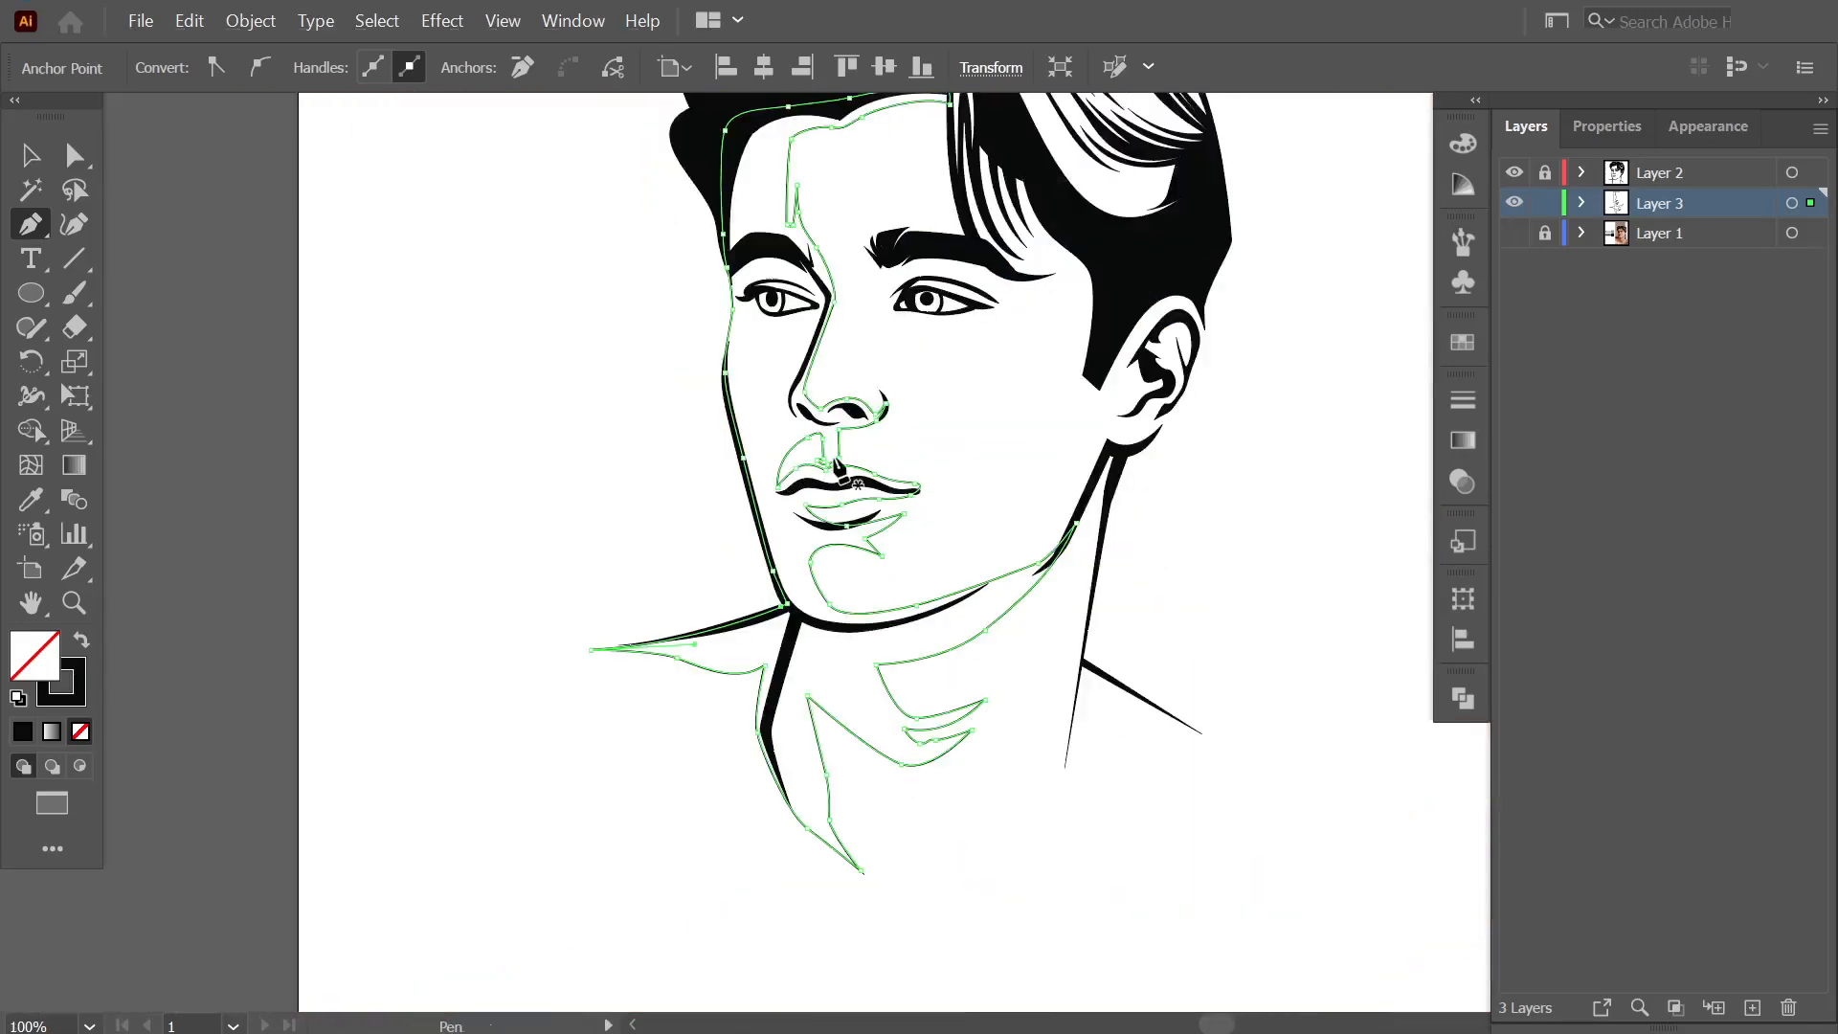
Swap the shadow path's stroke back to a solid black fill and deselect it.
{"action": "key", "text": "shift+x"}
{"action": "left_click", "coordinate": [1511, 234]}
{"action": "left_click", "coordinate": [1264, 418], "text": "ctrl"}
{"action": "key", "text": "v"}
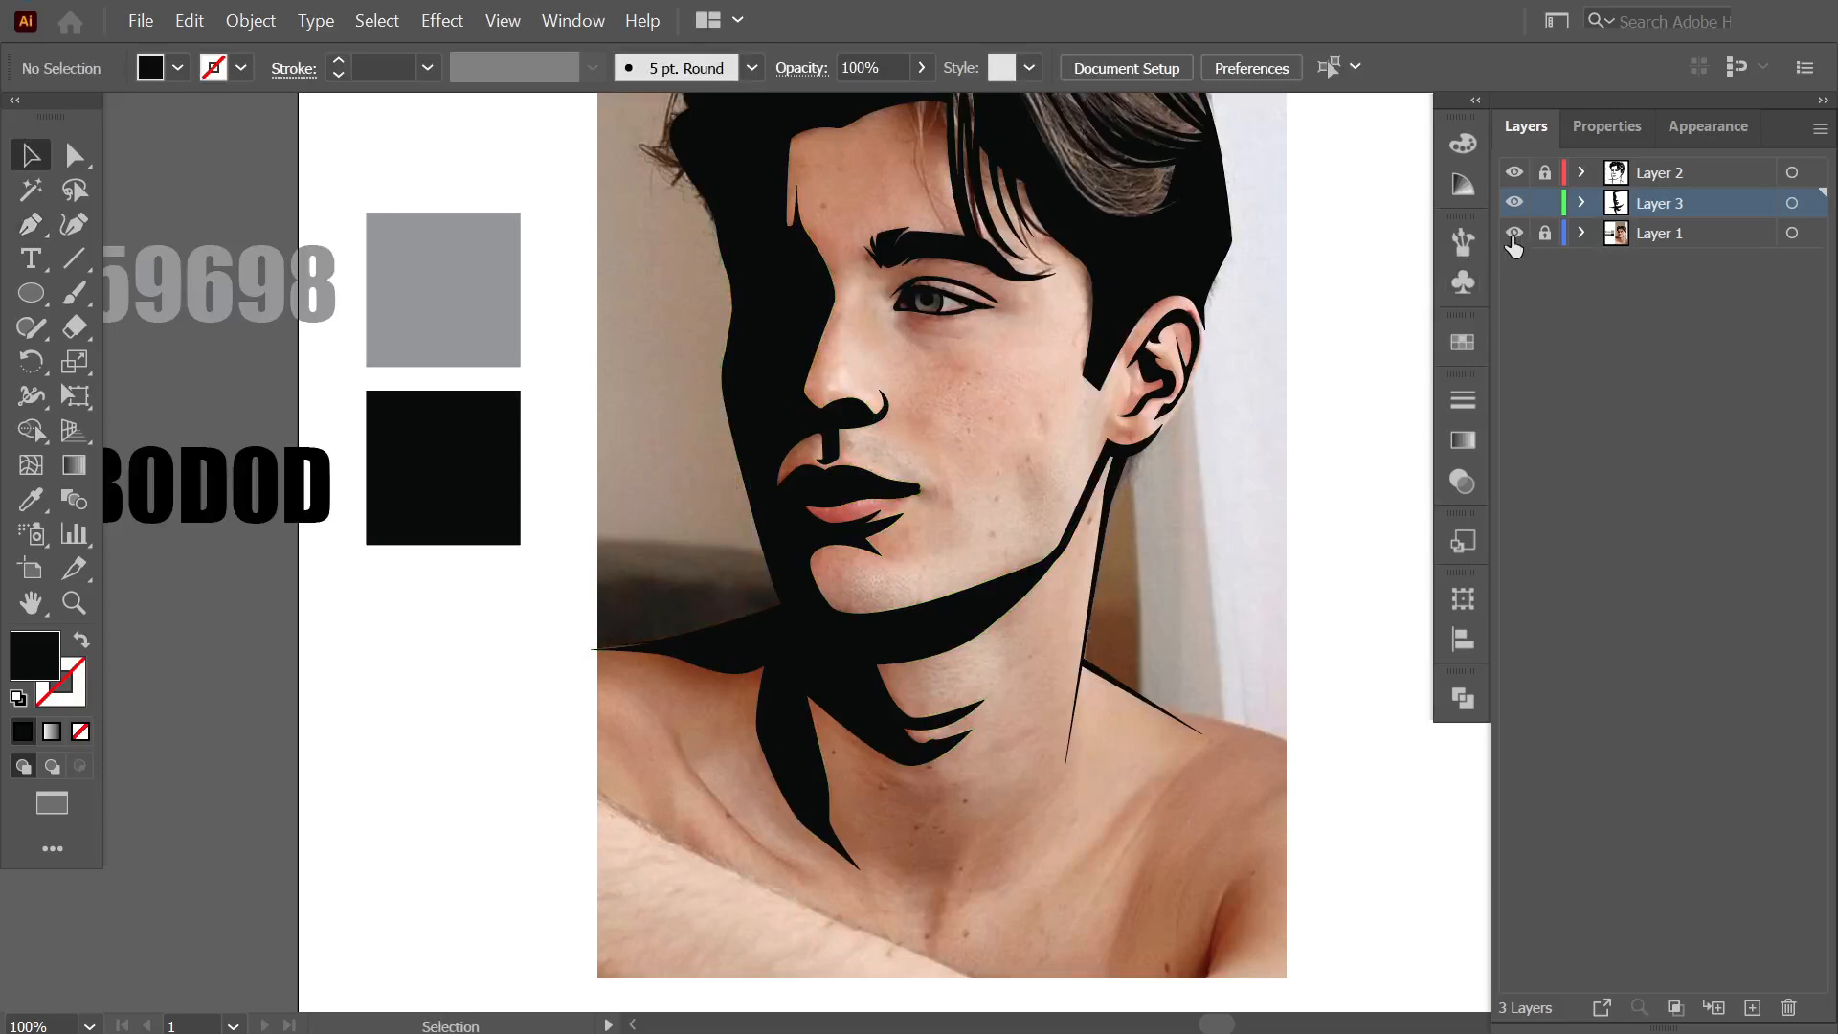
Recolor the shadow shape with the grey 959698 swatch using the Eyedropper, deselect it, and hide Layer 1.
{"action": "left_click", "coordinate": [1511, 236]}
{"action": "scroll", "coordinate": [1269, 326], "scroll_direction": "left", "scroll_amount": 1}
{"action": "scroll", "coordinate": [1273, 325], "scroll_direction": "left", "scroll_amount": 3}
{"action": "left_click", "coordinate": [1514, 233]}
{"action": "left_click", "coordinate": [928, 361]}
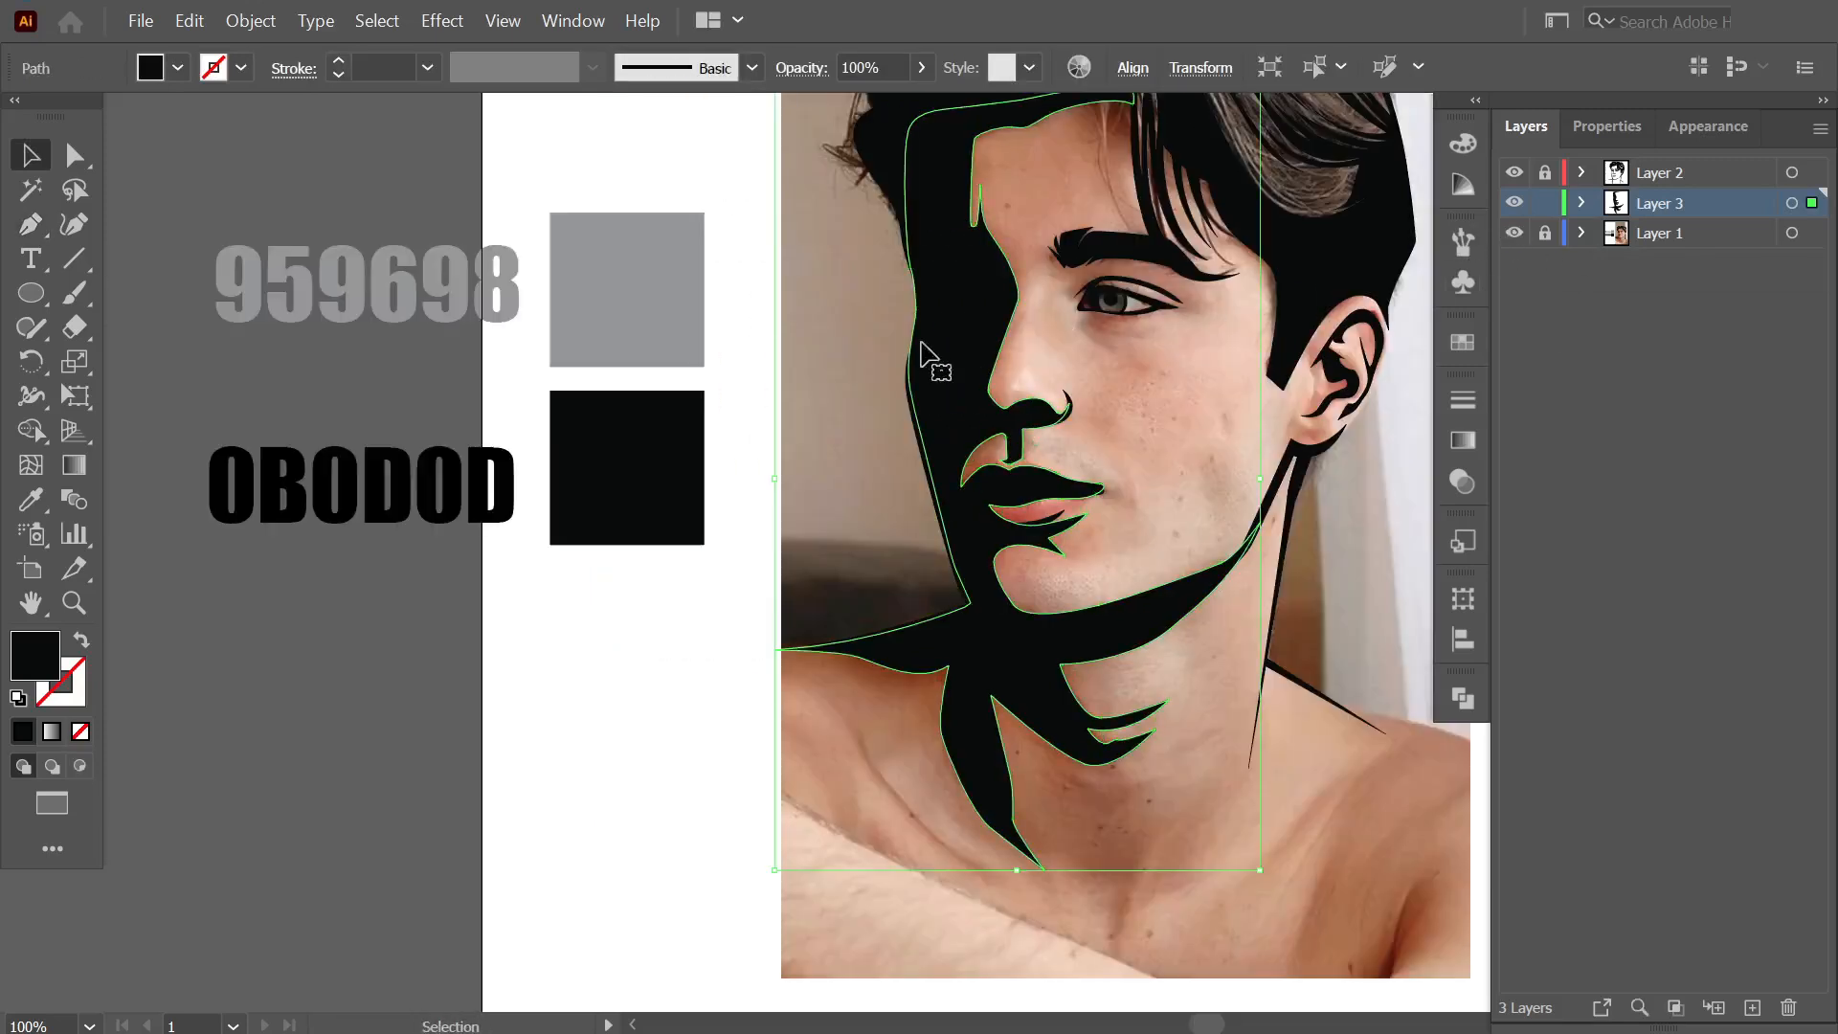
{"action": "key", "text": "i"}
{"action": "left_click", "coordinate": [694, 283]}
{"action": "left_click", "coordinate": [734, 270], "text": "ctrl"}
{"action": "left_click", "coordinate": [1513, 232]}
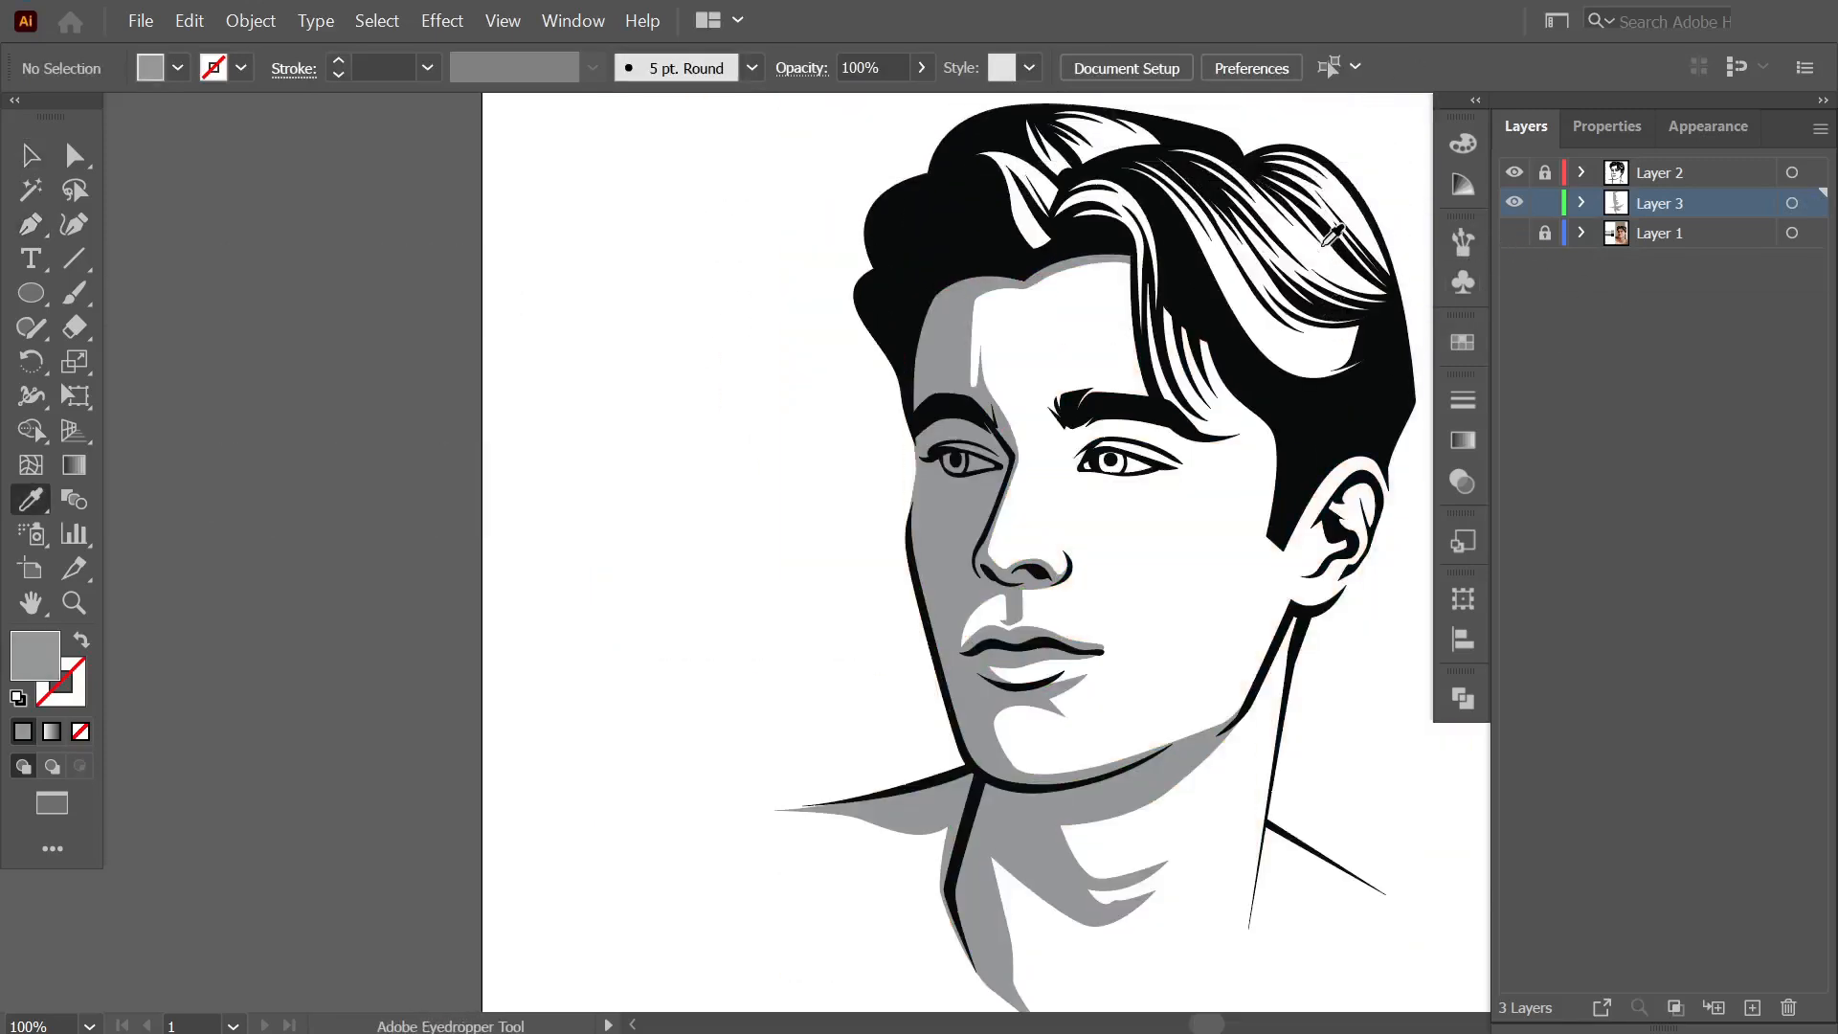
Show Layer 1 and trace a closed Pen shape on Layer 3 over the inner white of the shaded eye.
{"action": "scroll", "coordinate": [1326, 240], "scroll_direction": "down", "scroll_amount": 1}
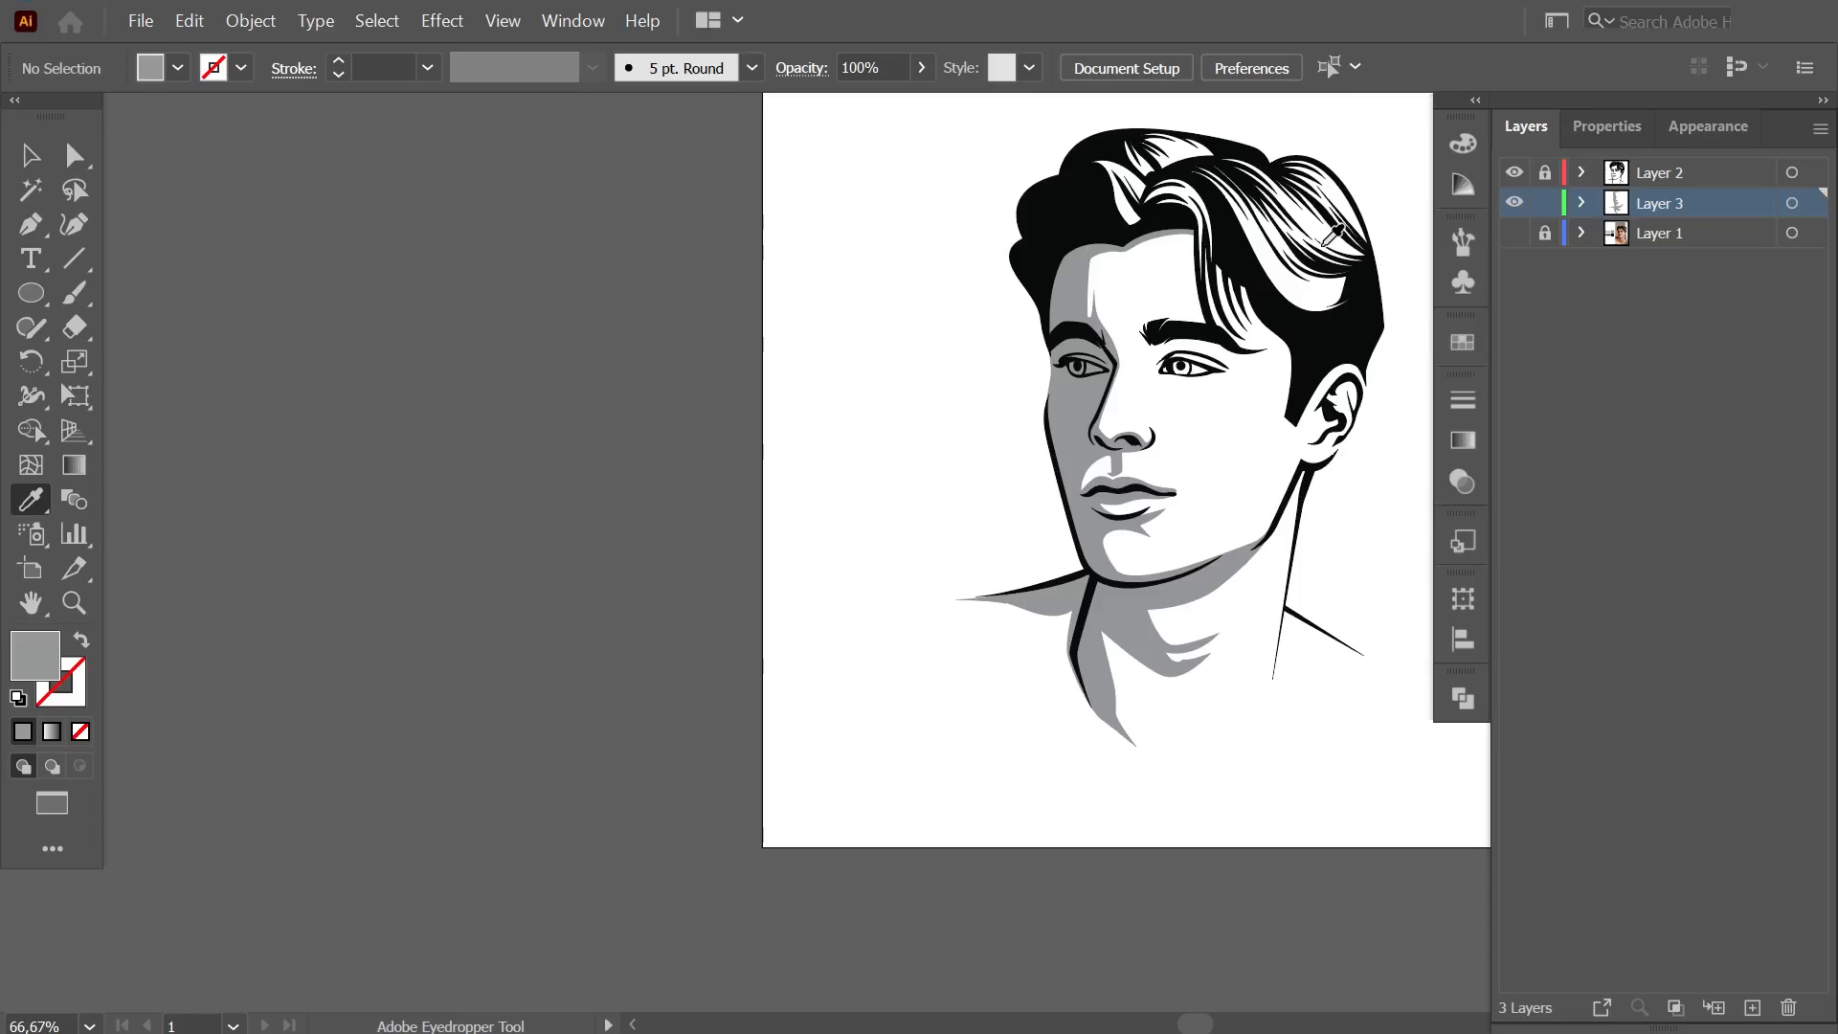
{"action": "left_click", "coordinate": [1514, 233]}
{"action": "scroll", "coordinate": [1087, 356], "scroll_direction": "up", "scroll_amount": 6}
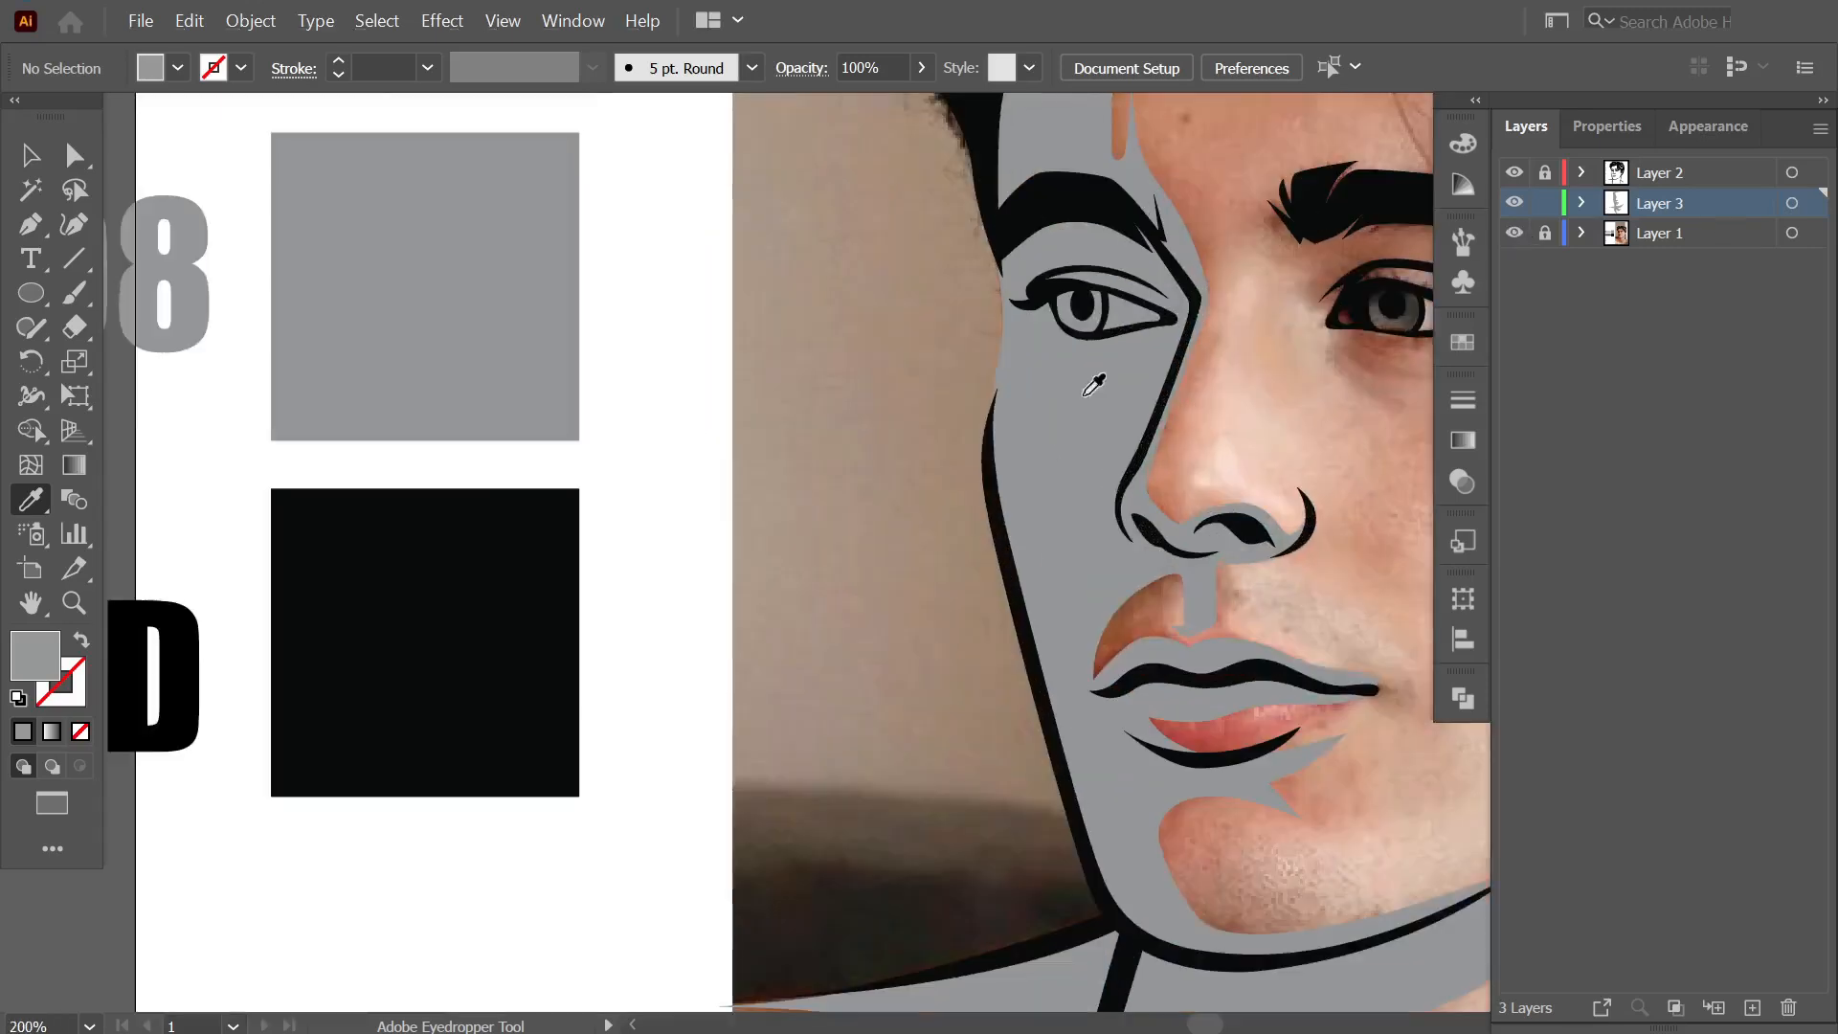
{"action": "key", "text": "p"}
{"action": "left_click", "coordinate": [1515, 201], "text": "ctrl"}
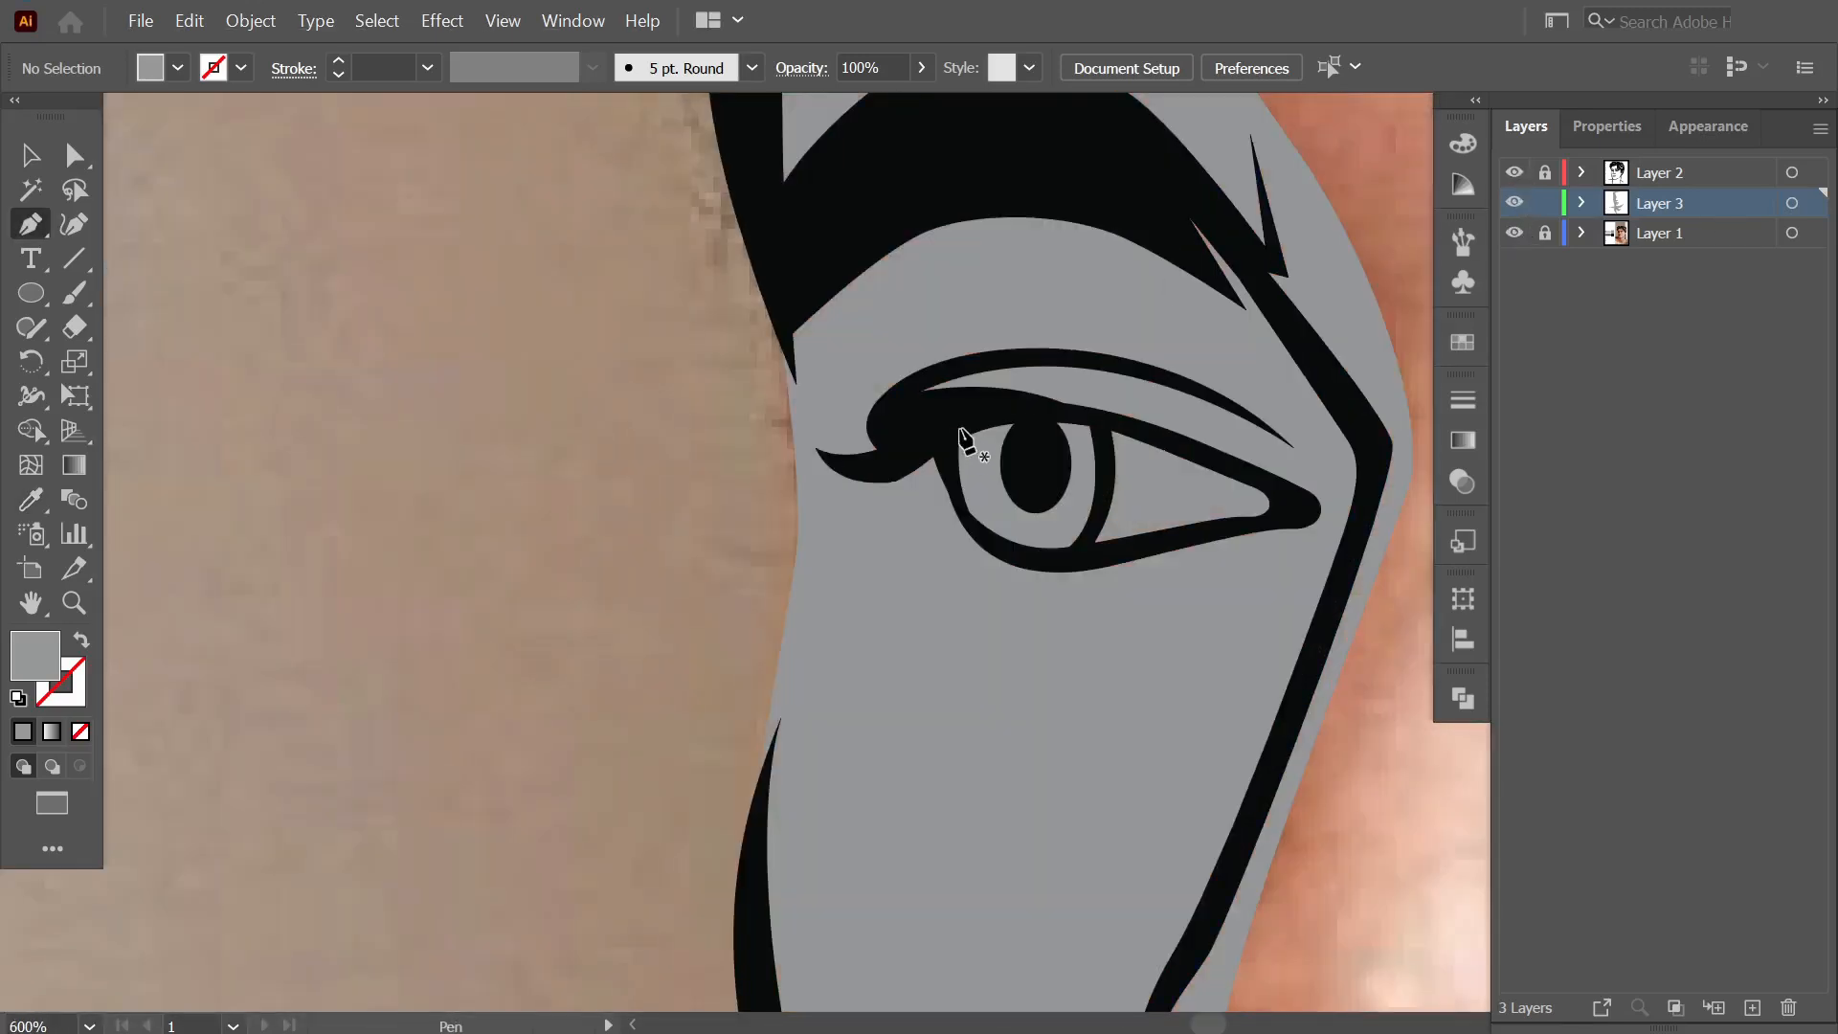
{"action": "left_click", "coordinate": [1100, 420]}
{"action": "mouse_move", "coordinate": [1095, 529]}
{"action": "left_mouse_down"}
{"action": "mouse_move", "coordinate": [1072, 558]}
{"action": "mouse_move", "coordinate": [1096, 558]}
{"action": "left_mouse_up"}
{"action": "left_click_drag", "start_coordinate": [1180, 538], "coordinate": [1220, 530]}
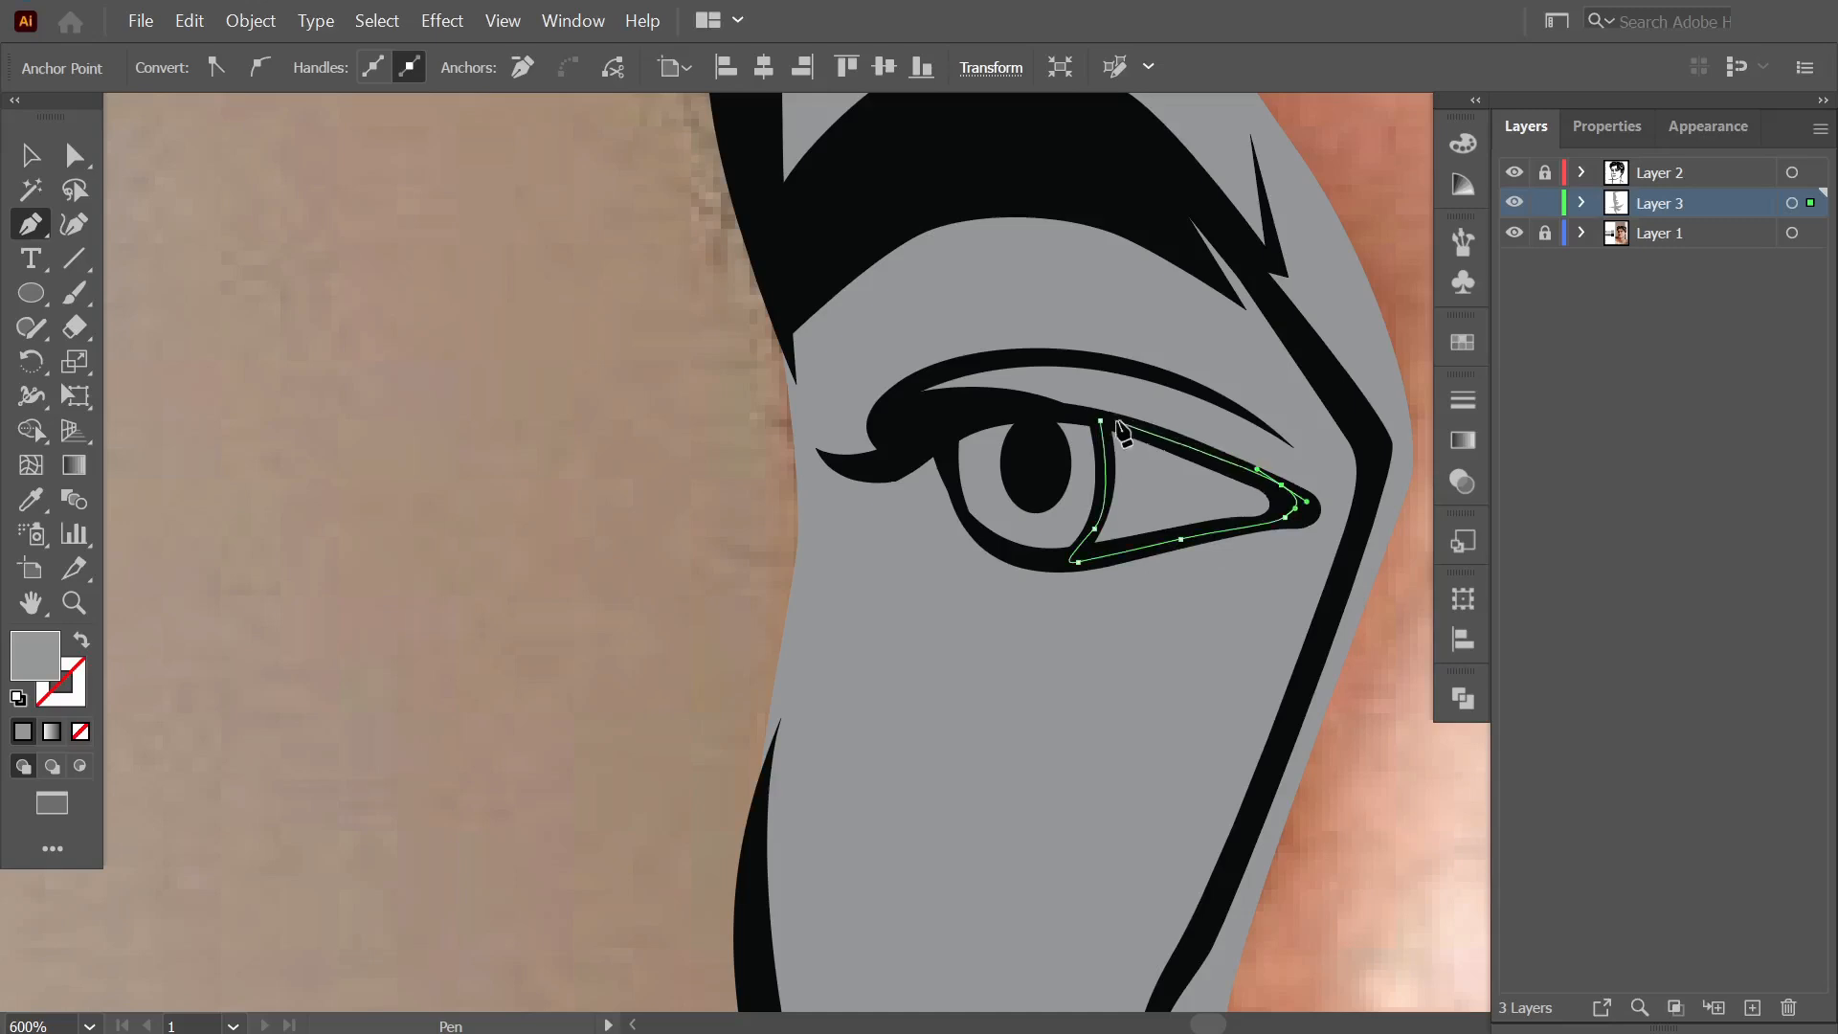
{"action": "left_click", "coordinate": [1101, 421]}
Subtract the eye-white shape from the grey face shadow with Pathfinder's Minus Front and deselect it.
{"action": "key", "text": "v"}
{"action": "left_click", "coordinate": [1389, 393], "text": "shift"}
{"action": "left_click", "coordinate": [1463, 698]}
{"action": "left_click", "coordinate": [1180, 762]}
{"action": "left_click", "coordinate": [660, 713]}
{"action": "left_click", "coordinate": [1515, 202], "text": "ctrl"}
{"action": "left_click", "coordinate": [1514, 202], "text": "ctrl"}
Trace a thin closed highlight shape with the Pen between the shaded eye's upper lash line and eyelid crease.
{"action": "key", "text": "p"}
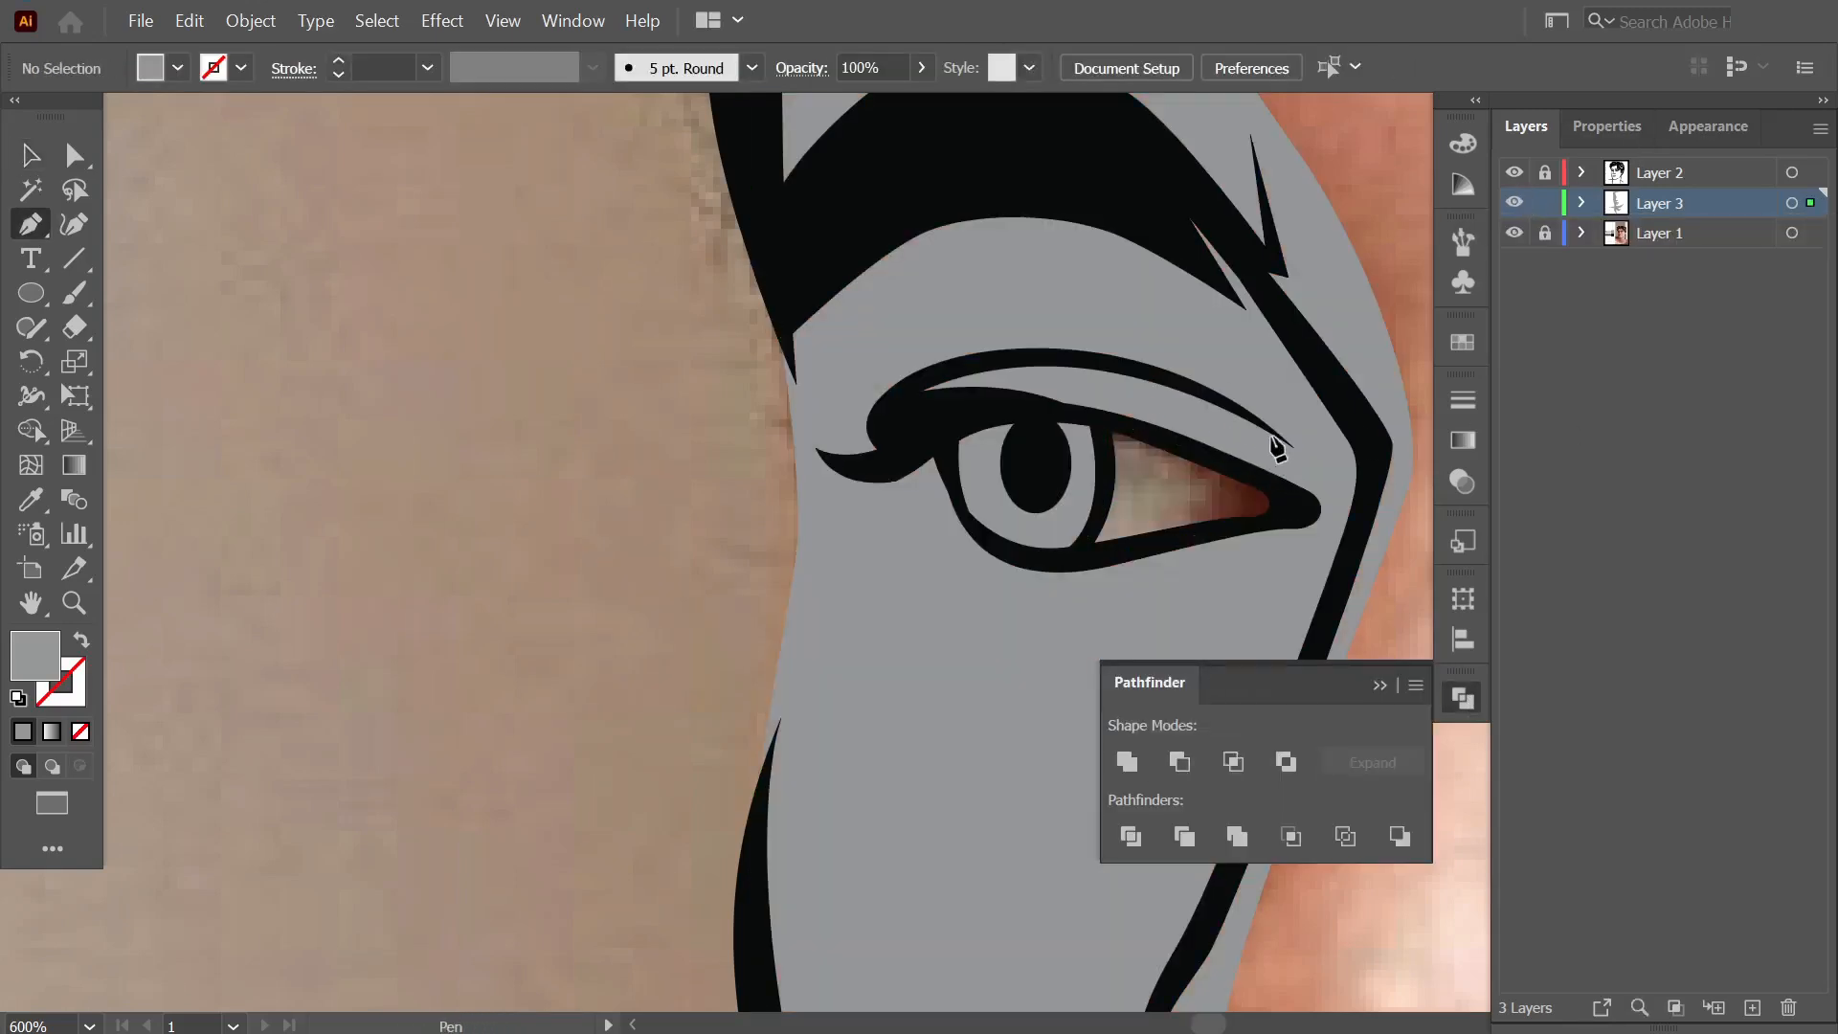
{"action": "left_click", "coordinate": [998, 380]}
{"action": "left_click_drag", "start_coordinate": [1070, 395], "coordinate": [1091, 402]}
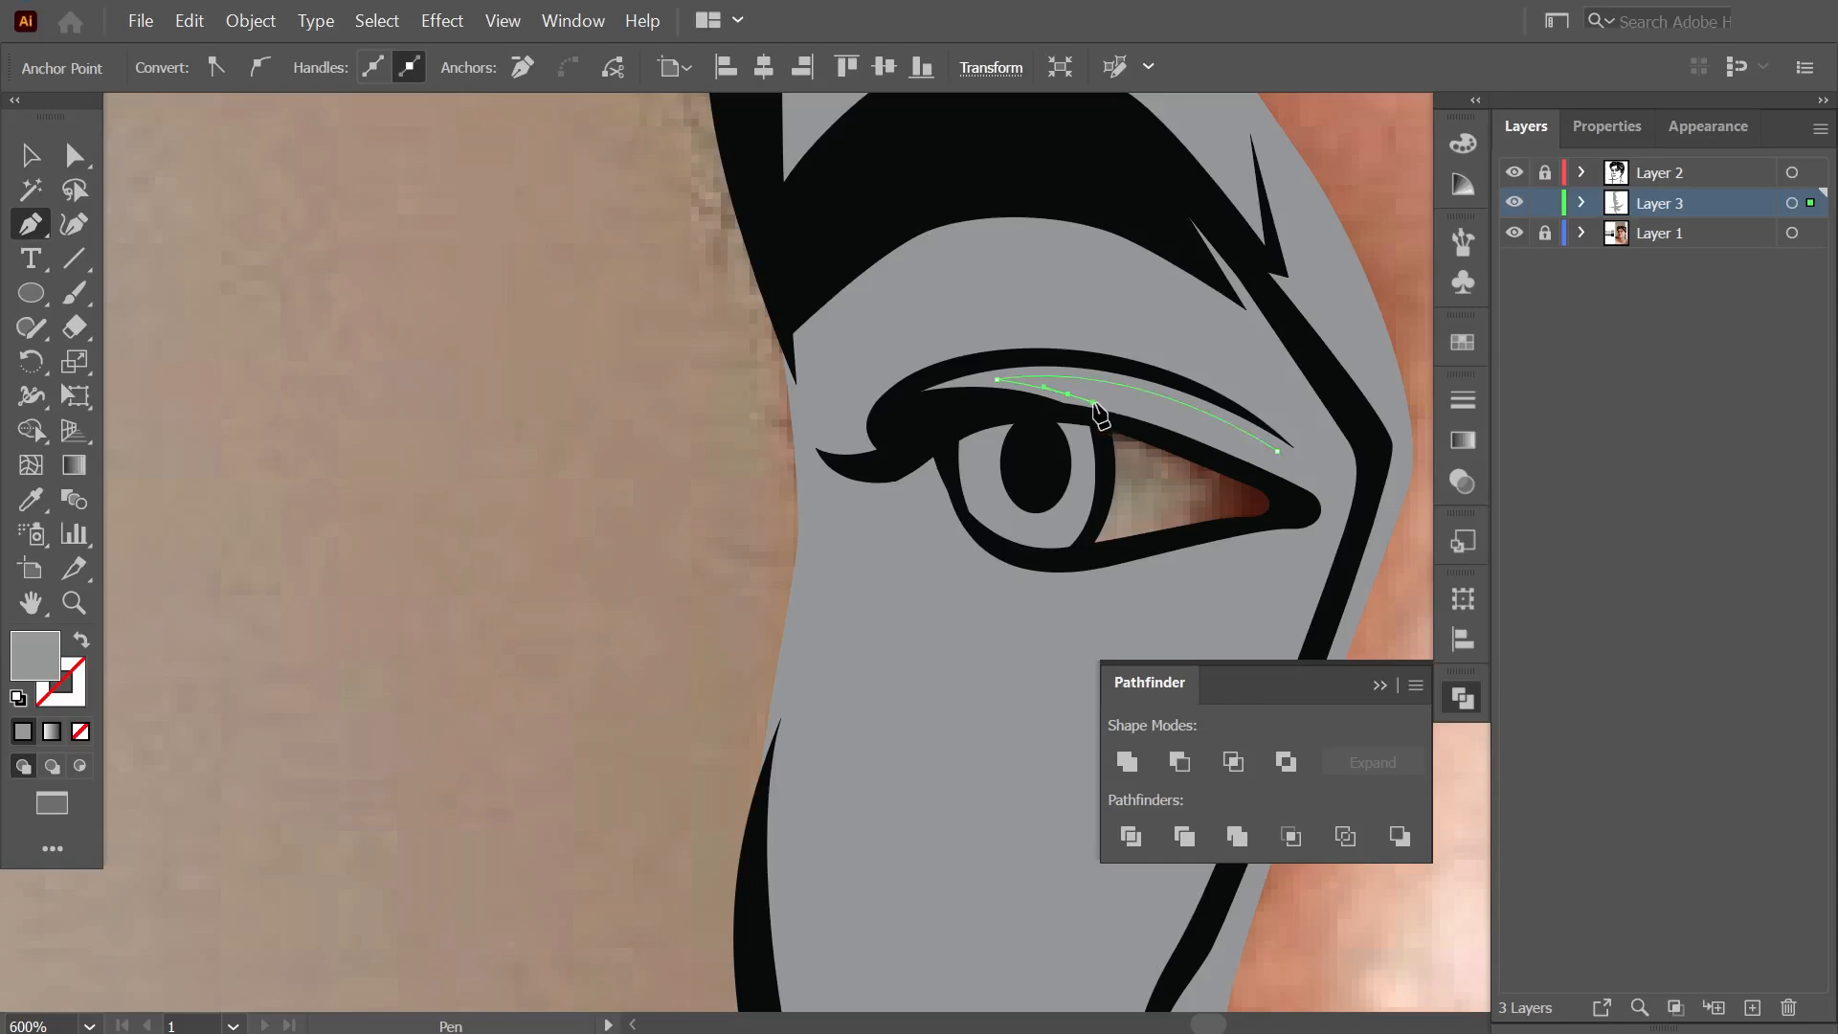
{"action": "left_click_drag", "start_coordinate": [941, 397], "coordinate": [783, 466]}
{"action": "left_click", "coordinate": [940, 397]}
{"action": "left_click_drag", "start_coordinate": [1025, 409], "coordinate": [1043, 411]}
{"action": "left_click_drag", "start_coordinate": [1150, 432], "coordinate": [1189, 448]}
{"action": "left_click", "coordinate": [1278, 452]}
Subtract the eyelid highlight from the grey face shadow with Minus Front, deselect it, and close the Pathfinder options.
{"action": "key", "text": "v"}
{"action": "key", "text": "ctrl+a"}
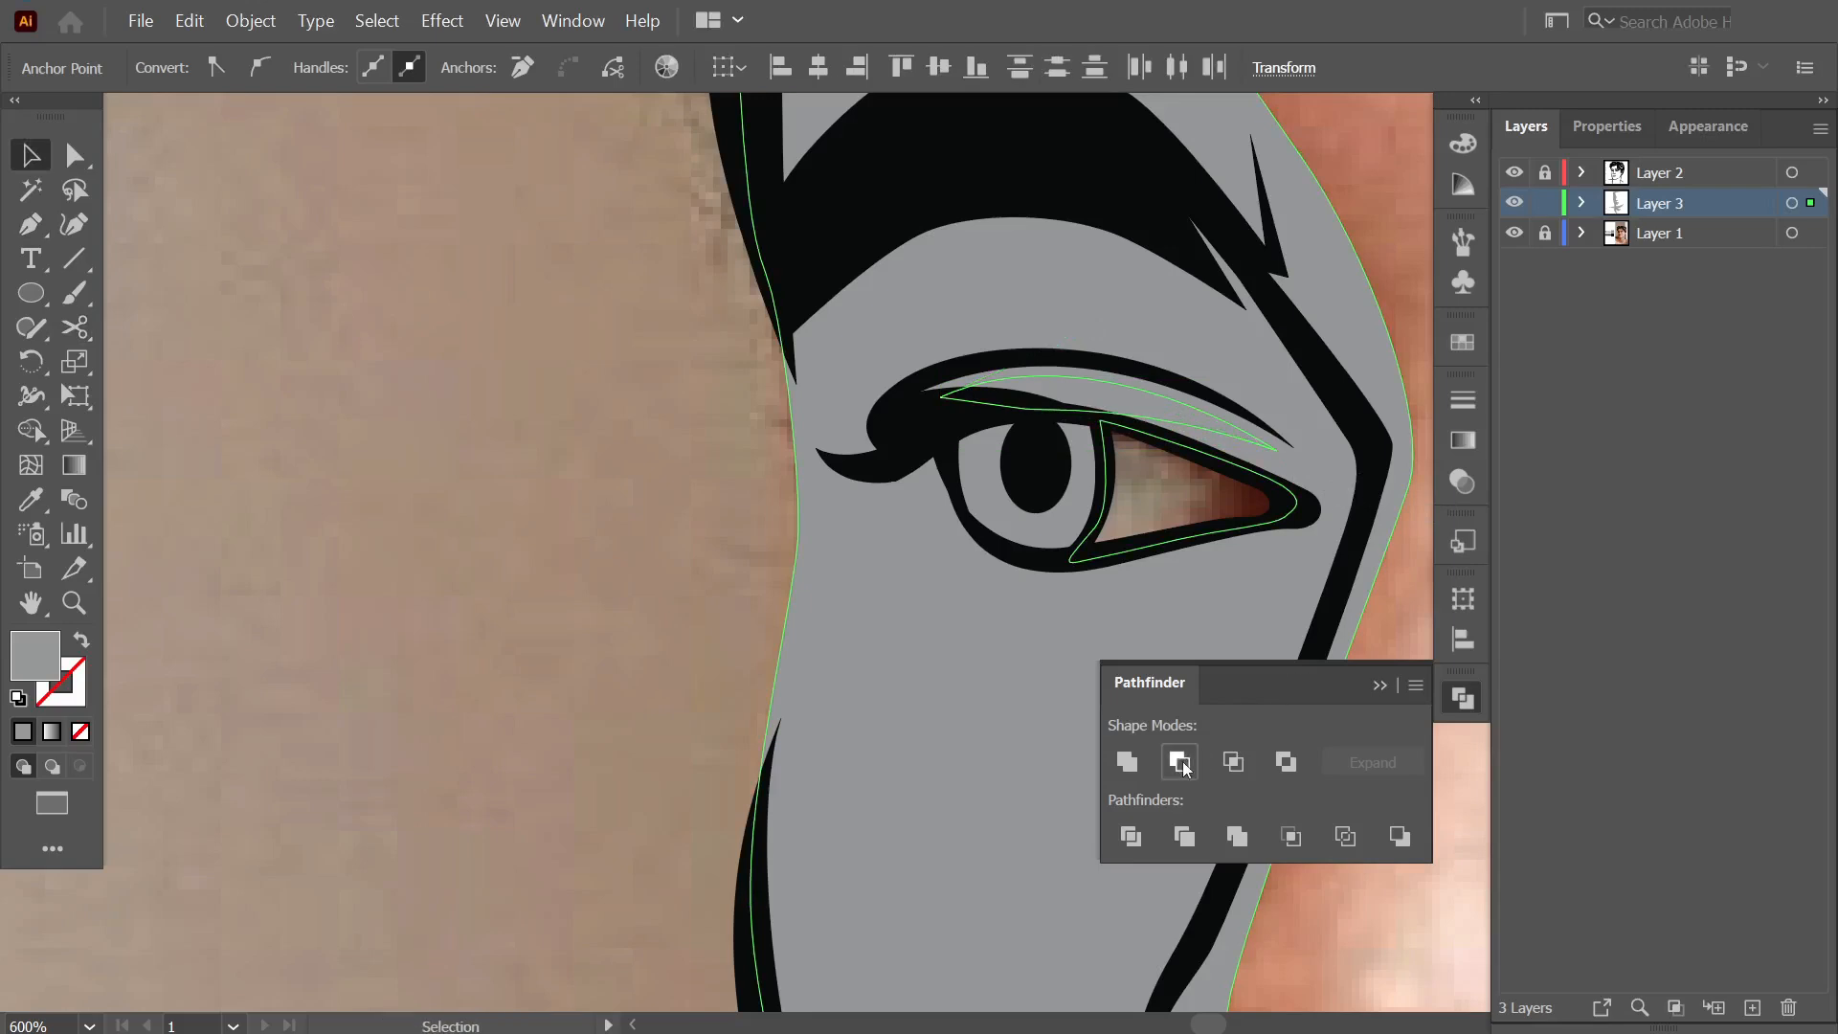
{"action": "left_click", "coordinate": [1185, 767]}
{"action": "left_click", "coordinate": [628, 681]}
{"action": "scroll", "coordinate": [628, 682], "scroll_direction": "down", "scroll_amount": 3}
{"action": "scroll", "coordinate": [957, 574], "scroll_direction": "down", "scroll_amount": 1}
{"action": "left_click", "coordinate": [1380, 686]}
{"action": "scroll", "coordinate": [684, 577], "scroll_direction": "down", "scroll_amount": 2}
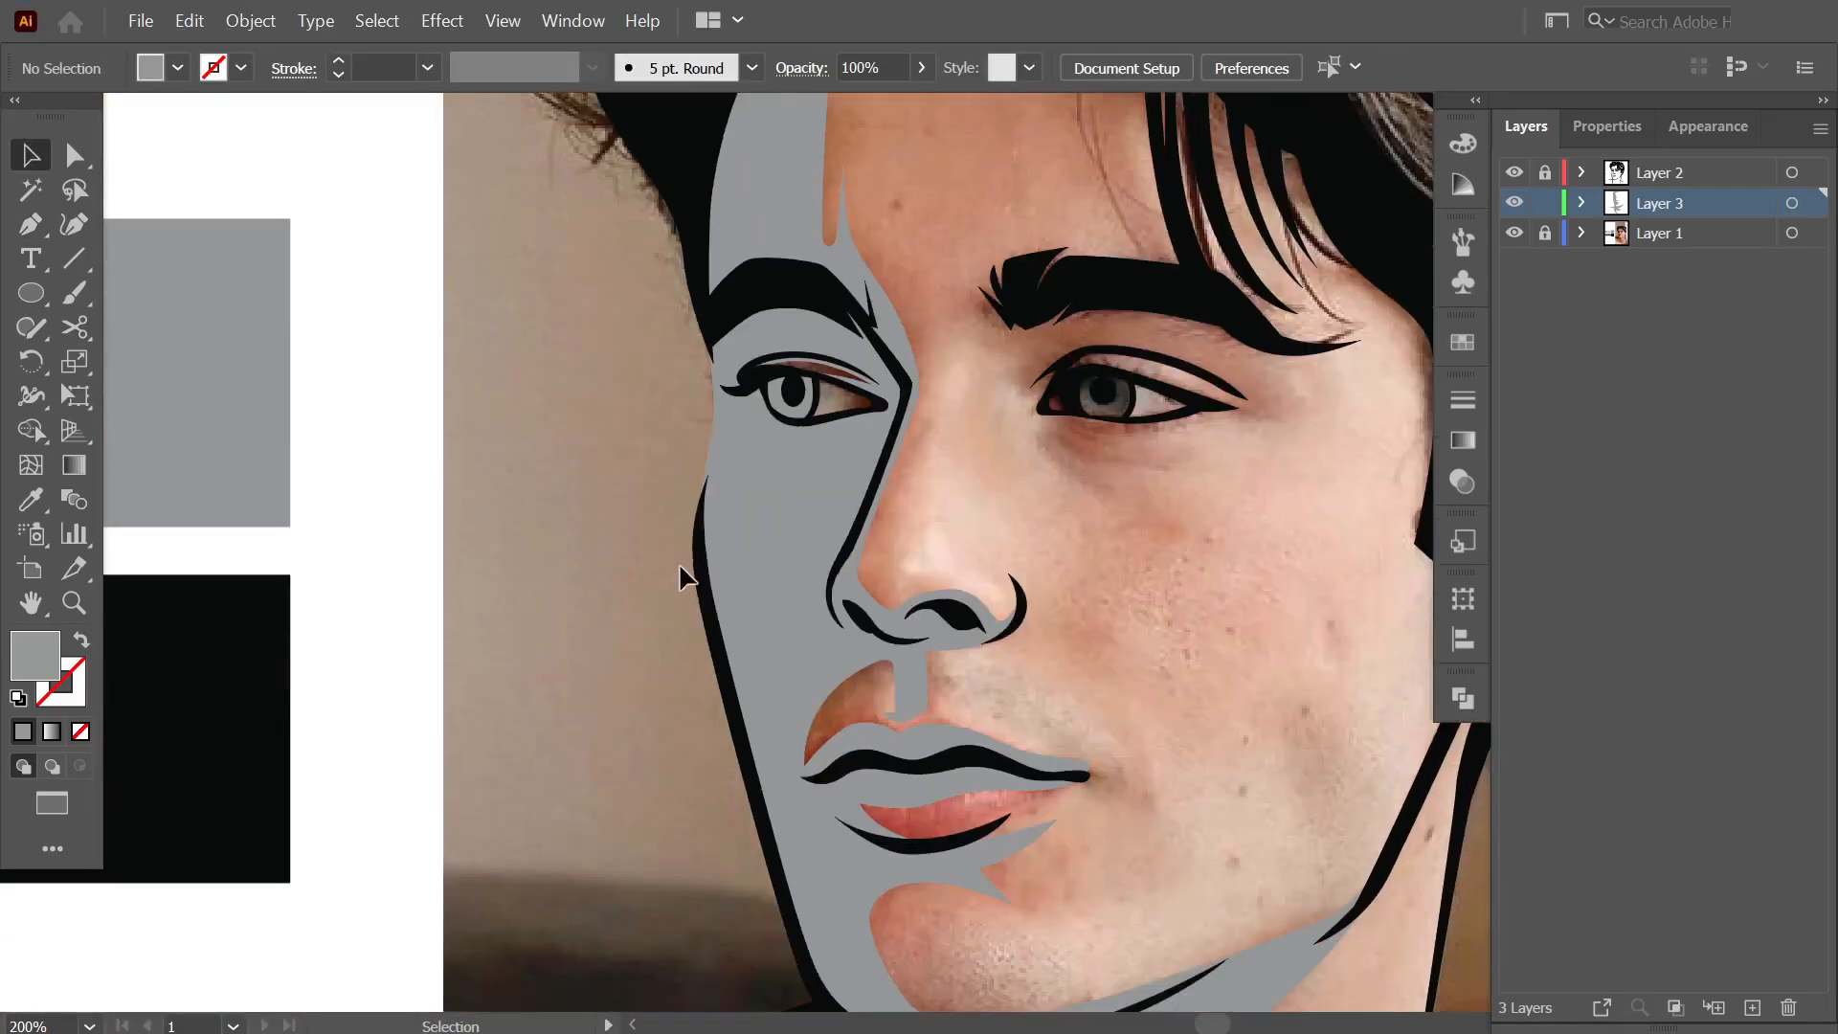
Display Layer 3 as outlines and trace a closed, tapering highlight shape on the cheek below the shaded eye.
{"action": "scroll", "coordinate": [686, 474], "scroll_direction": "up", "scroll_amount": 1}
{"action": "left_click", "coordinate": [1513, 202], "text": "ctrl"}
{"action": "key", "text": "p"}
{"action": "left_click", "coordinate": [900, 435]}
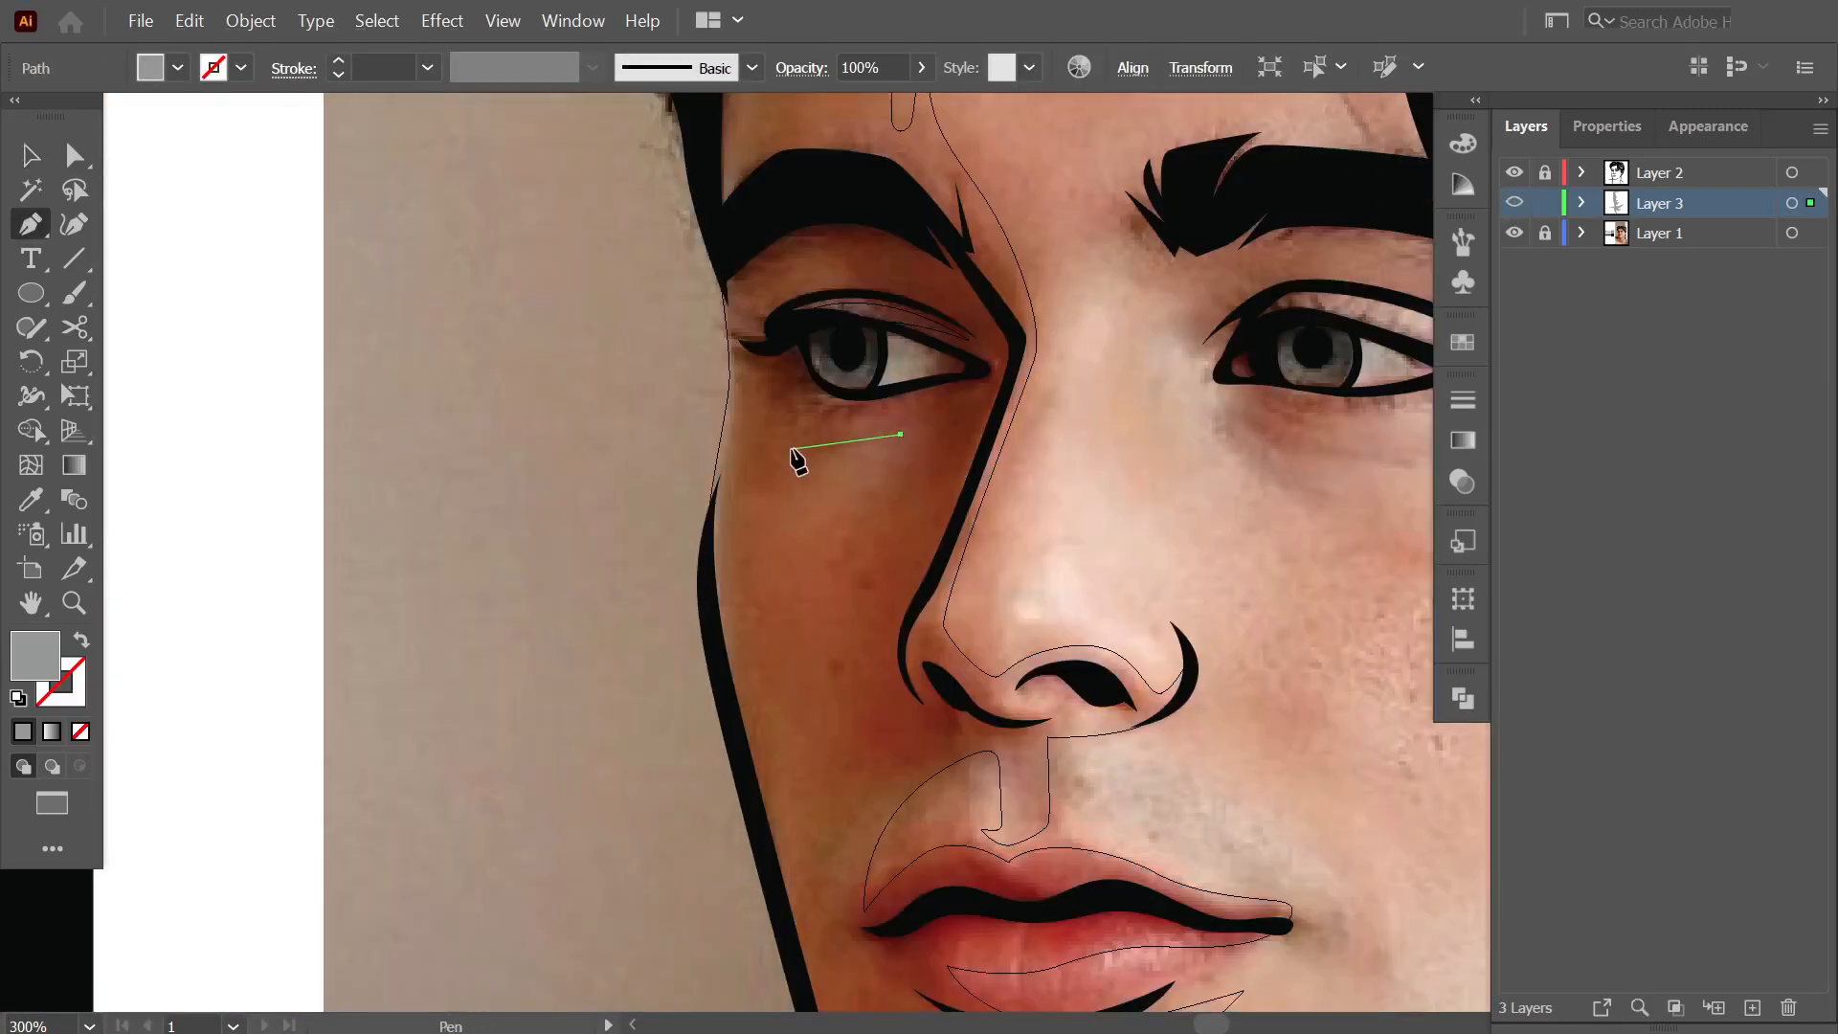
{"action": "left_click_drag", "start_coordinate": [772, 449], "coordinate": [746, 457]}
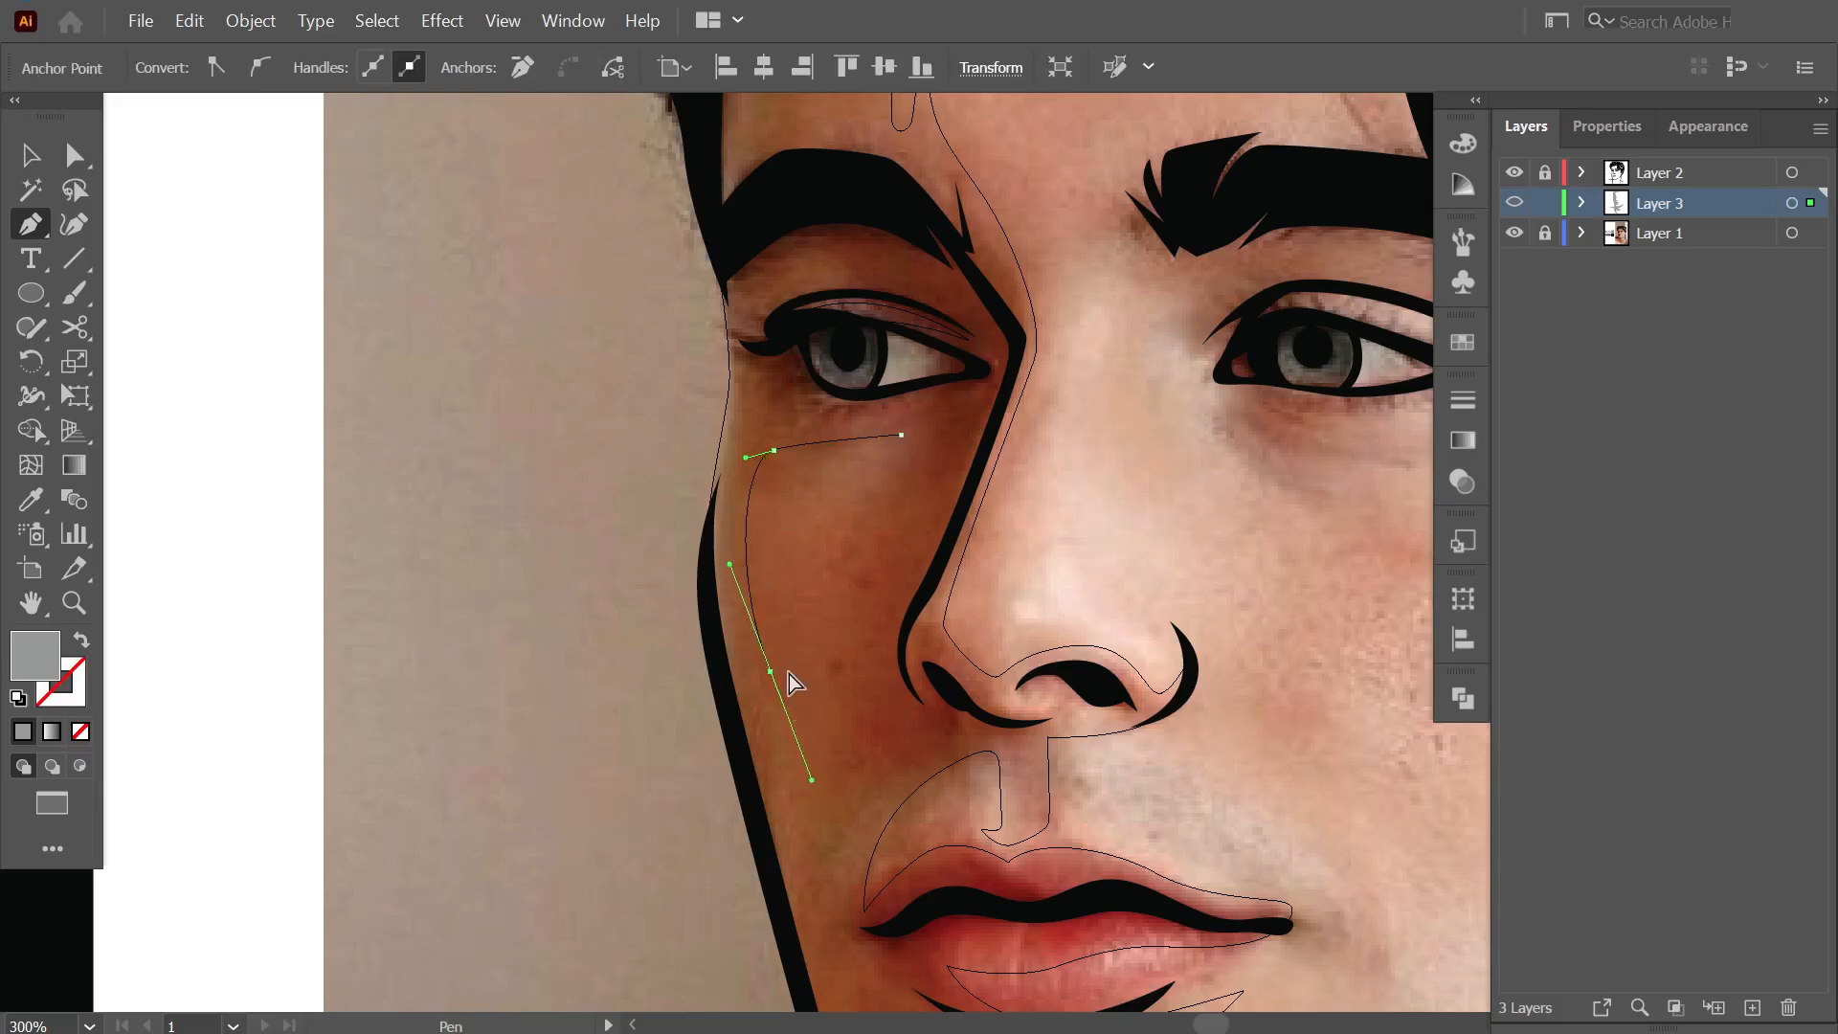
{"action": "left_click_drag", "start_coordinate": [816, 613], "coordinate": [835, 548]}
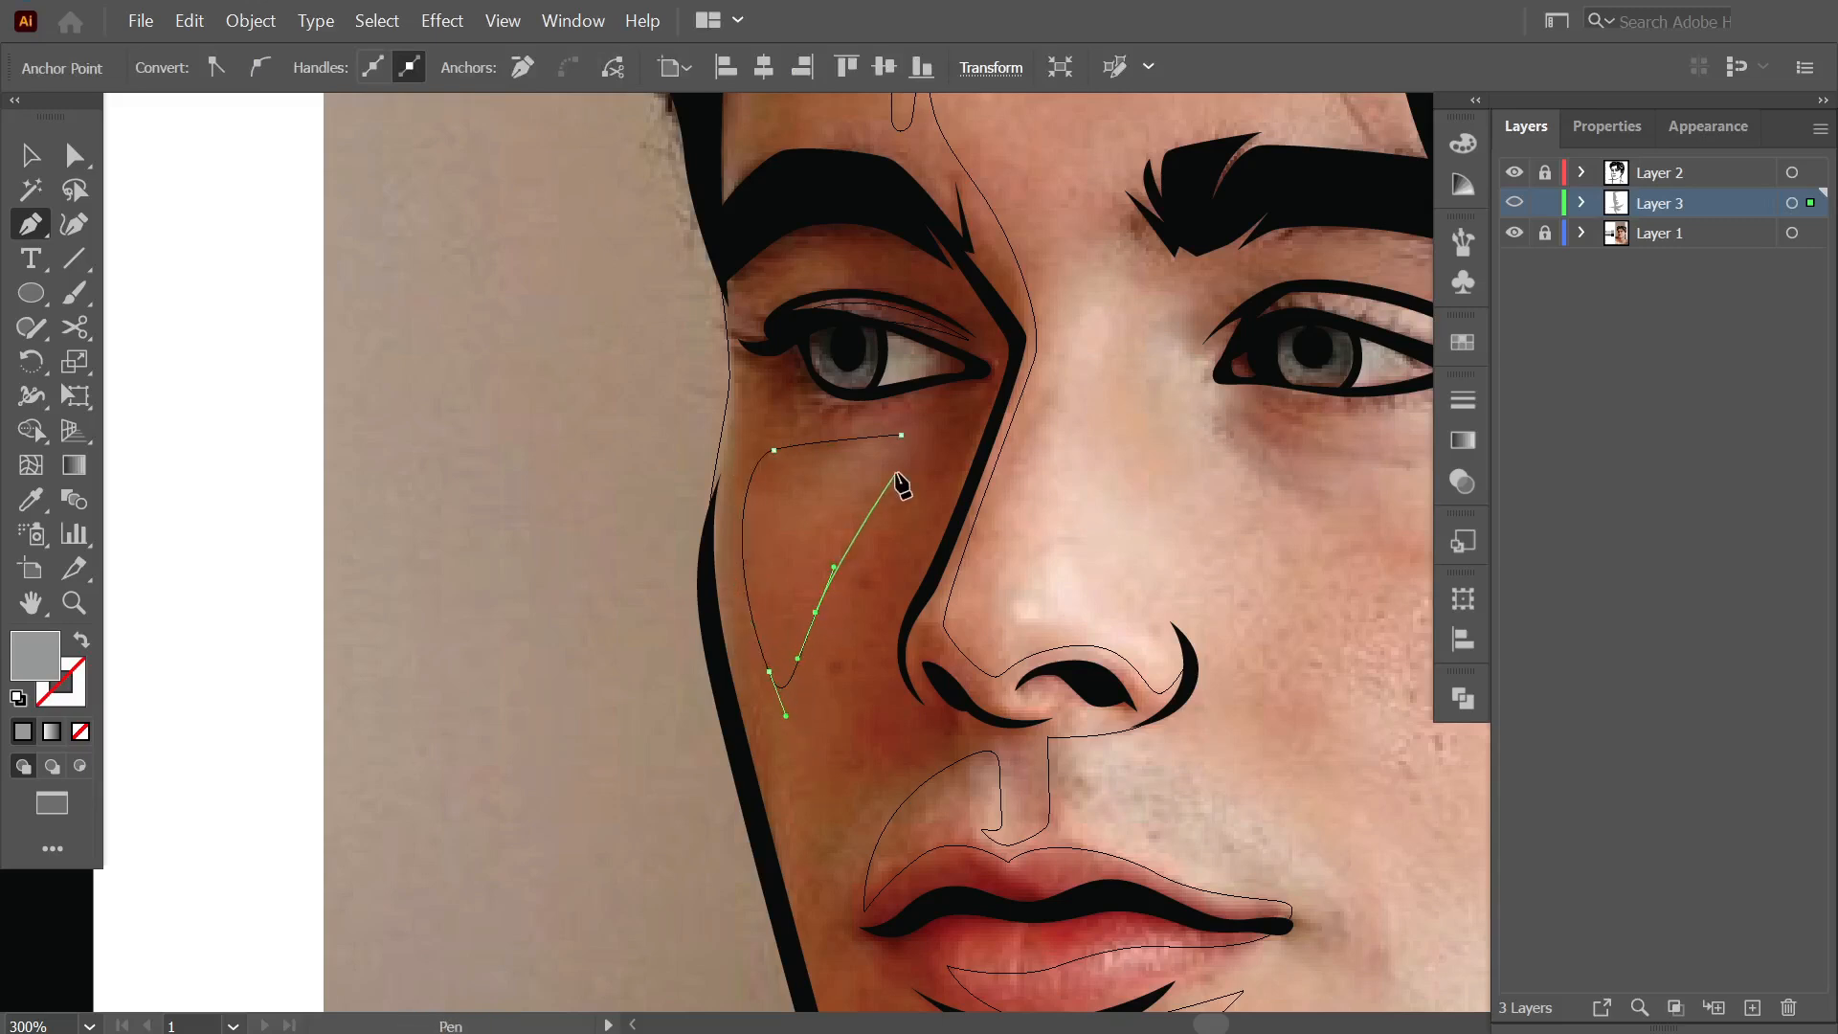
{"action": "left_click_drag", "start_coordinate": [802, 443], "coordinate": [816, 422]}
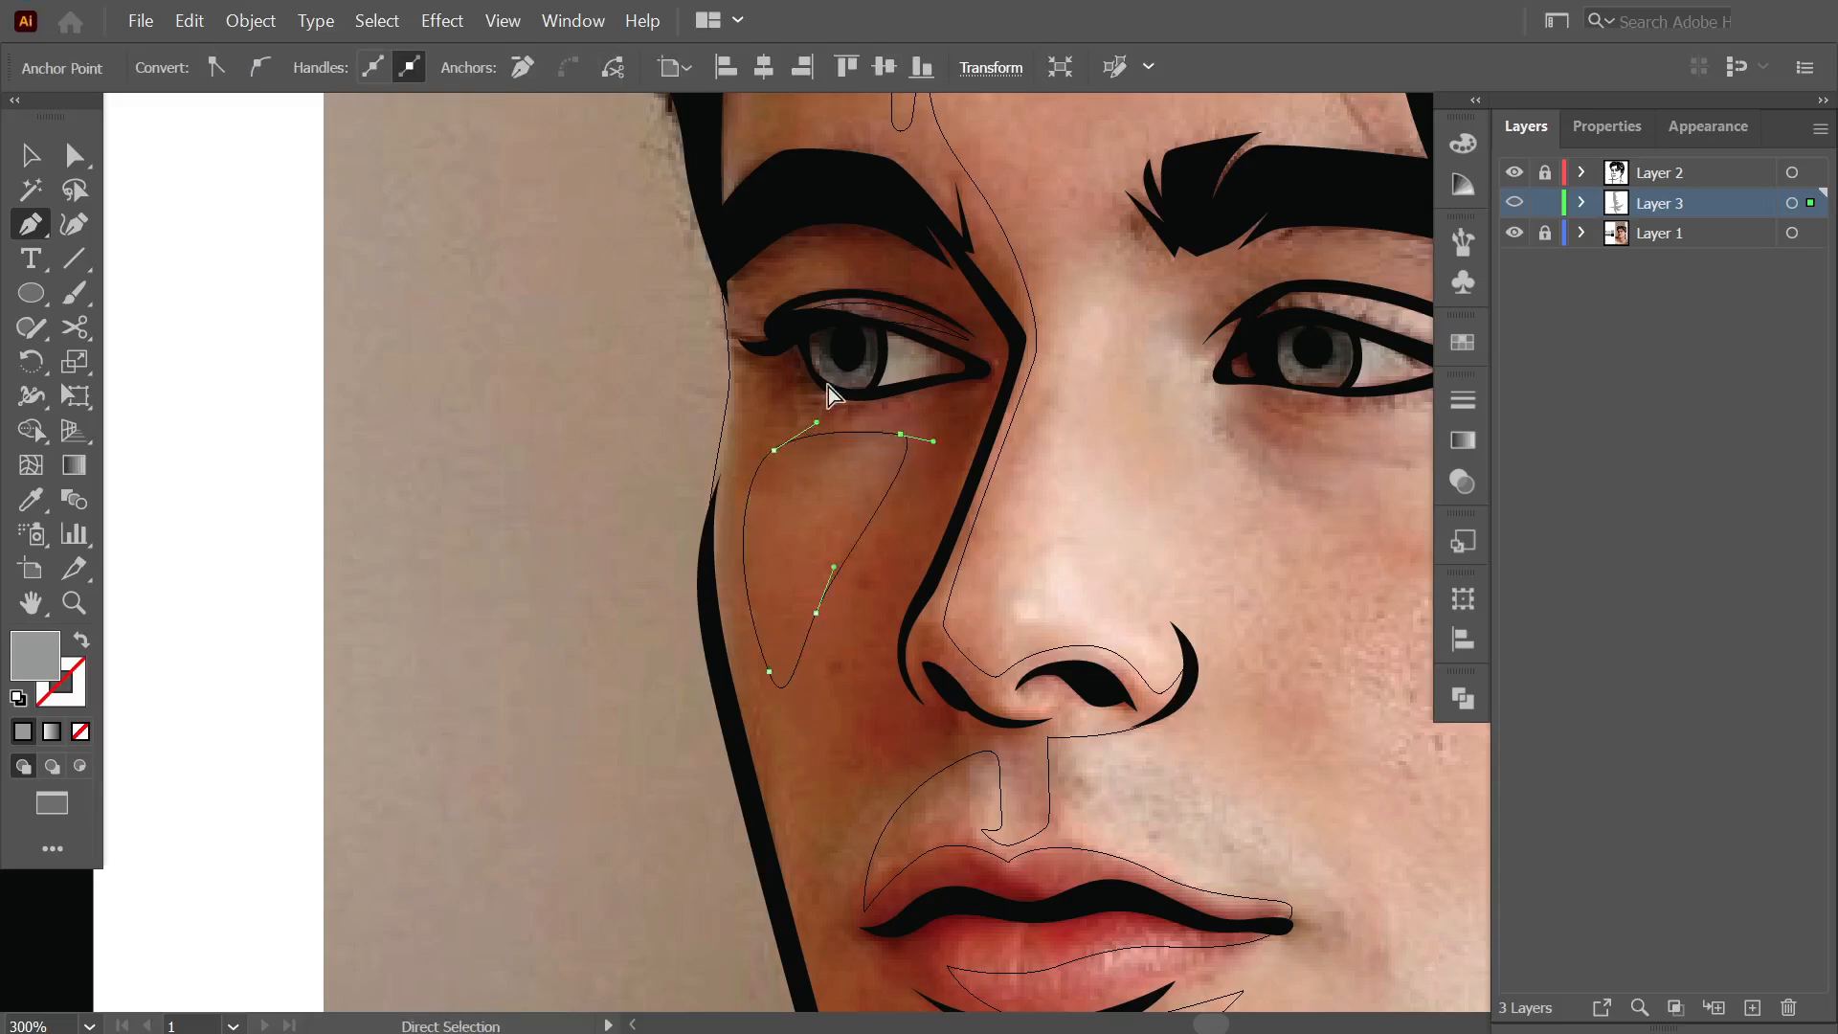
Return Layer 3 to normal preview, cut the cheek highlight out of the grey face shadow, deselect it, and hide Layer 1.
{"action": "left_click", "coordinate": [1514, 203]}
{"action": "key", "text": "v"}
{"action": "left_click", "coordinate": [900, 570], "text": "shift"}
{"action": "left_click", "coordinate": [1463, 699]}
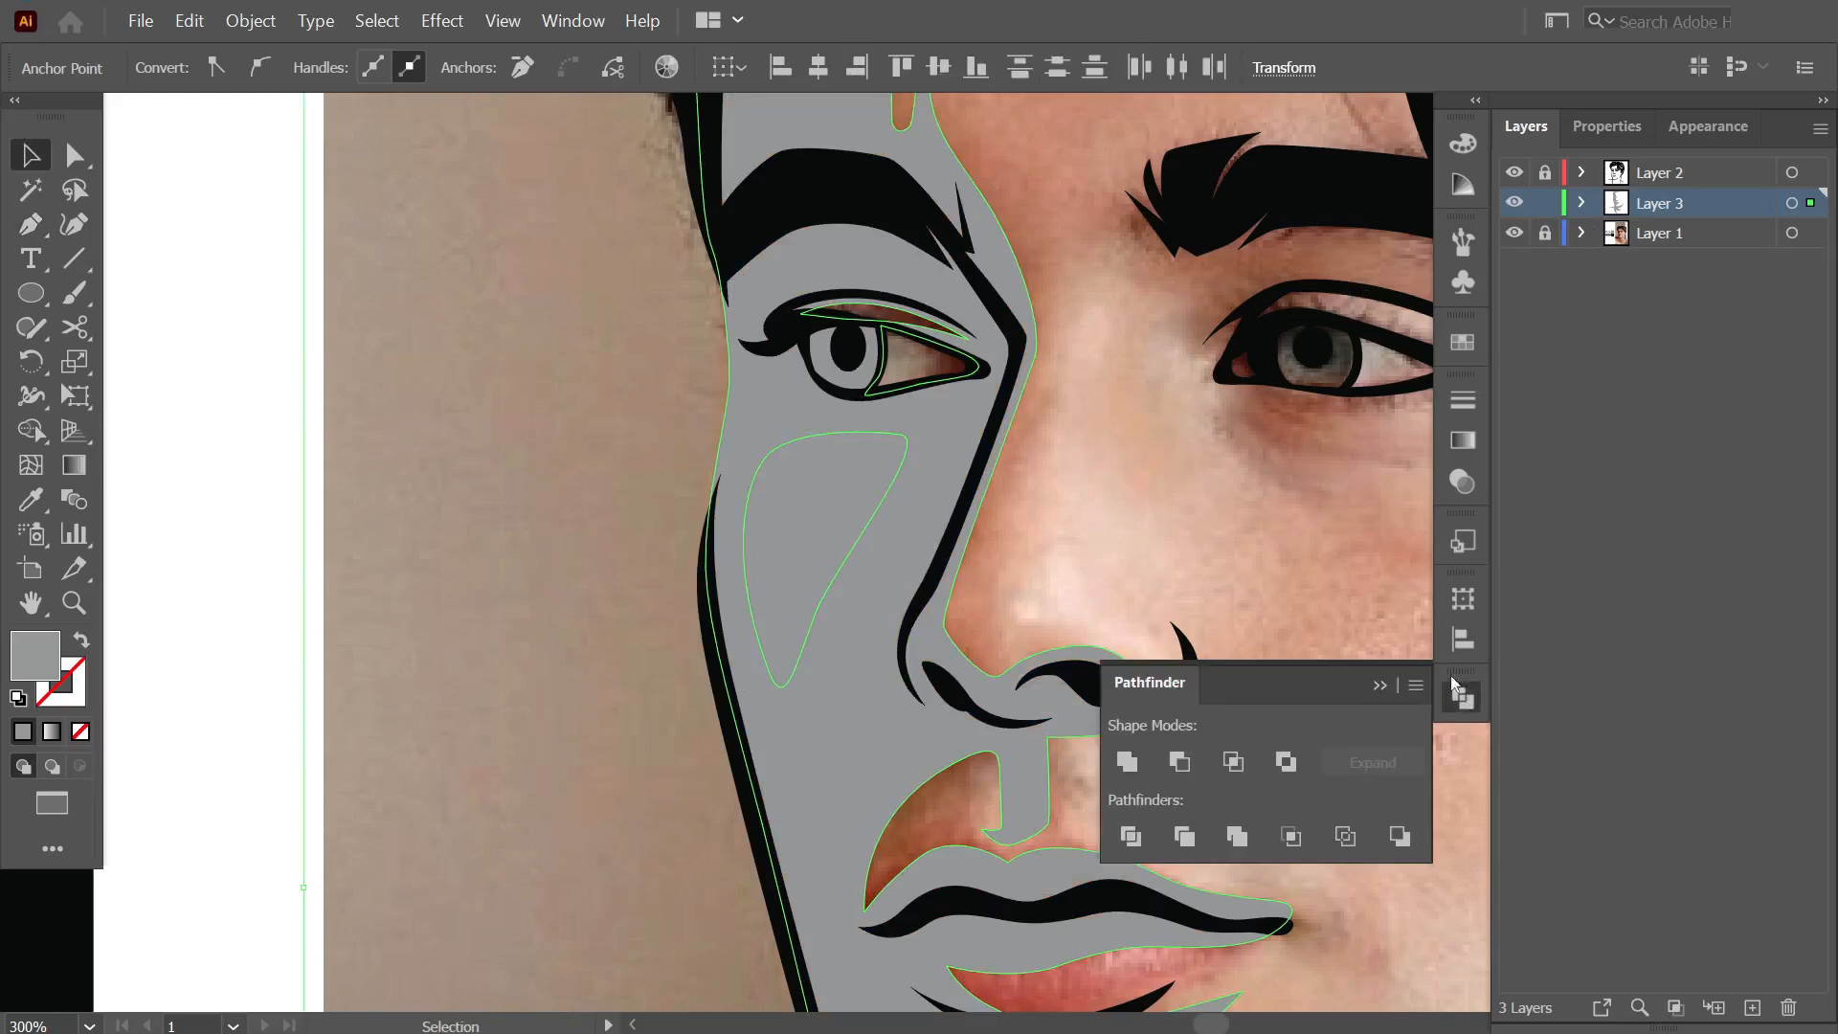
{"action": "key", "text": "ctrl+8"}
{"action": "left_click", "coordinate": [1317, 623]}
{"action": "left_click", "coordinate": [1515, 232]}
{"action": "scroll", "coordinate": [1067, 479], "scroll_direction": "up", "scroll_amount": 1}
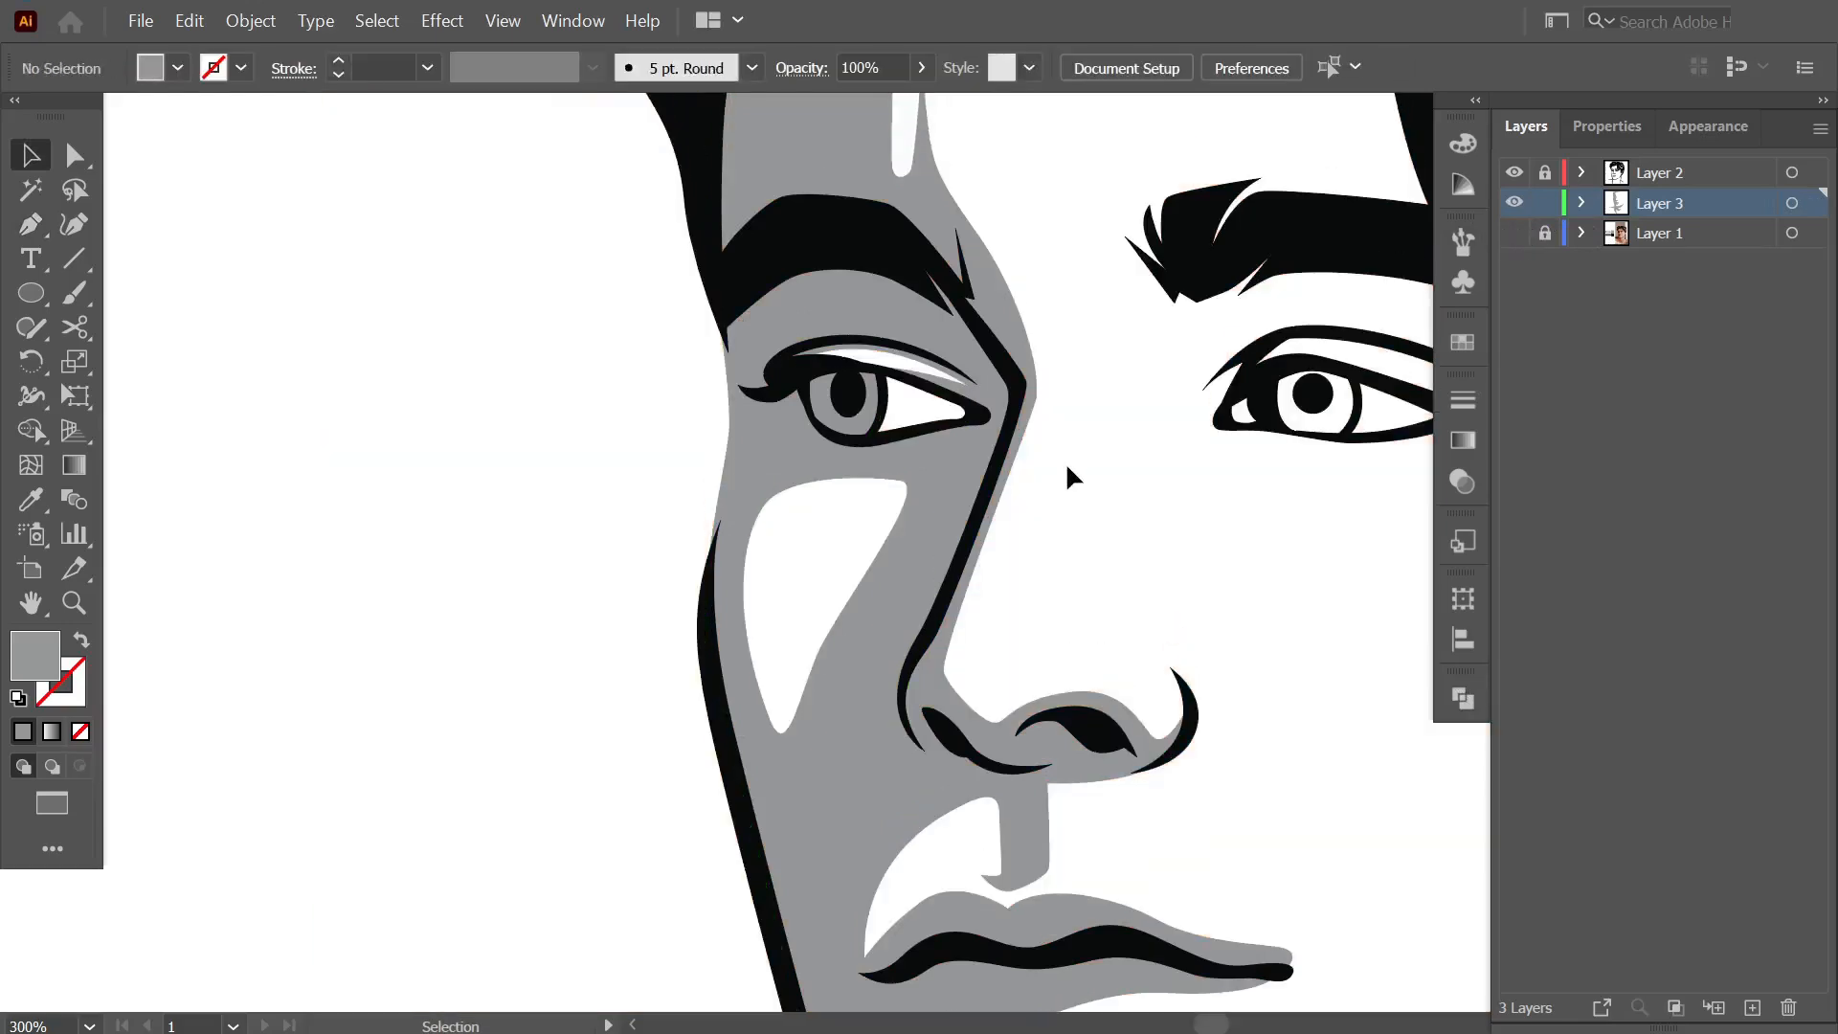
{"action": "scroll", "coordinate": [1066, 479], "scroll_direction": "down", "scroll_amount": 4}
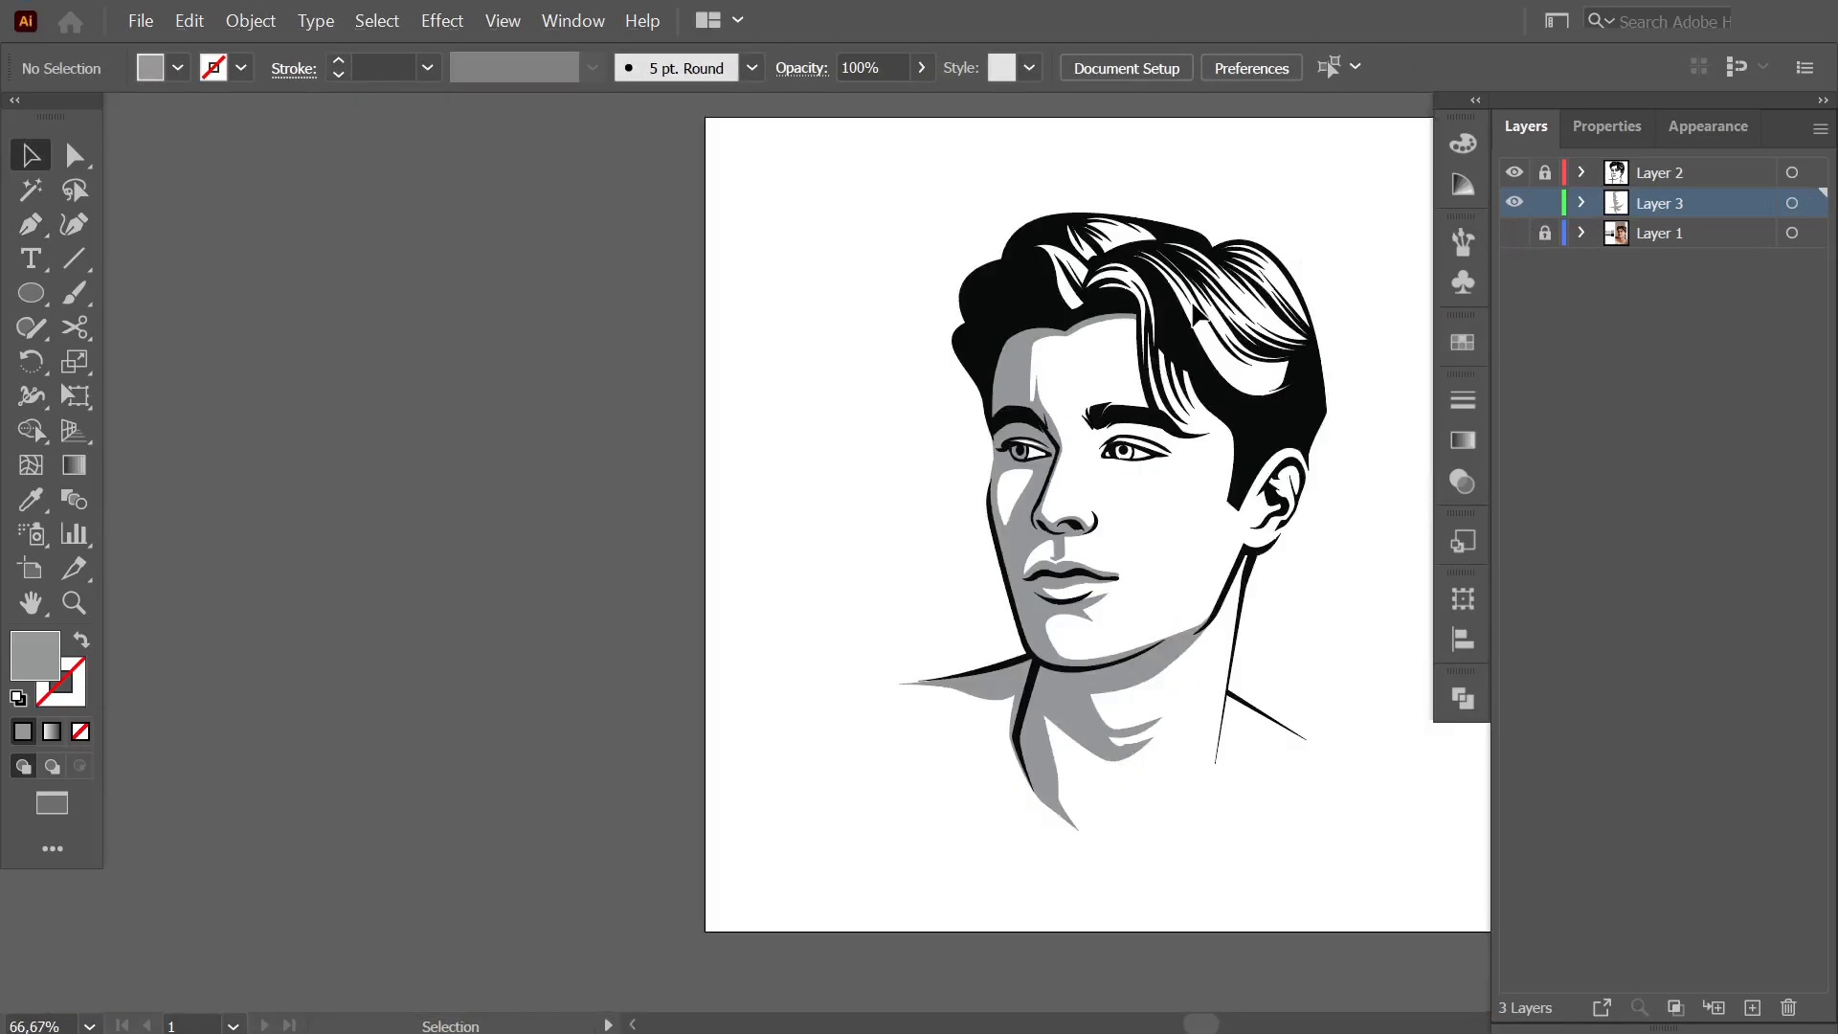
Show Layer 1 and start a Pen shadow shape around the lit eye's inner corner and along the crease beneath it.
{"action": "left_click", "coordinate": [1515, 233]}
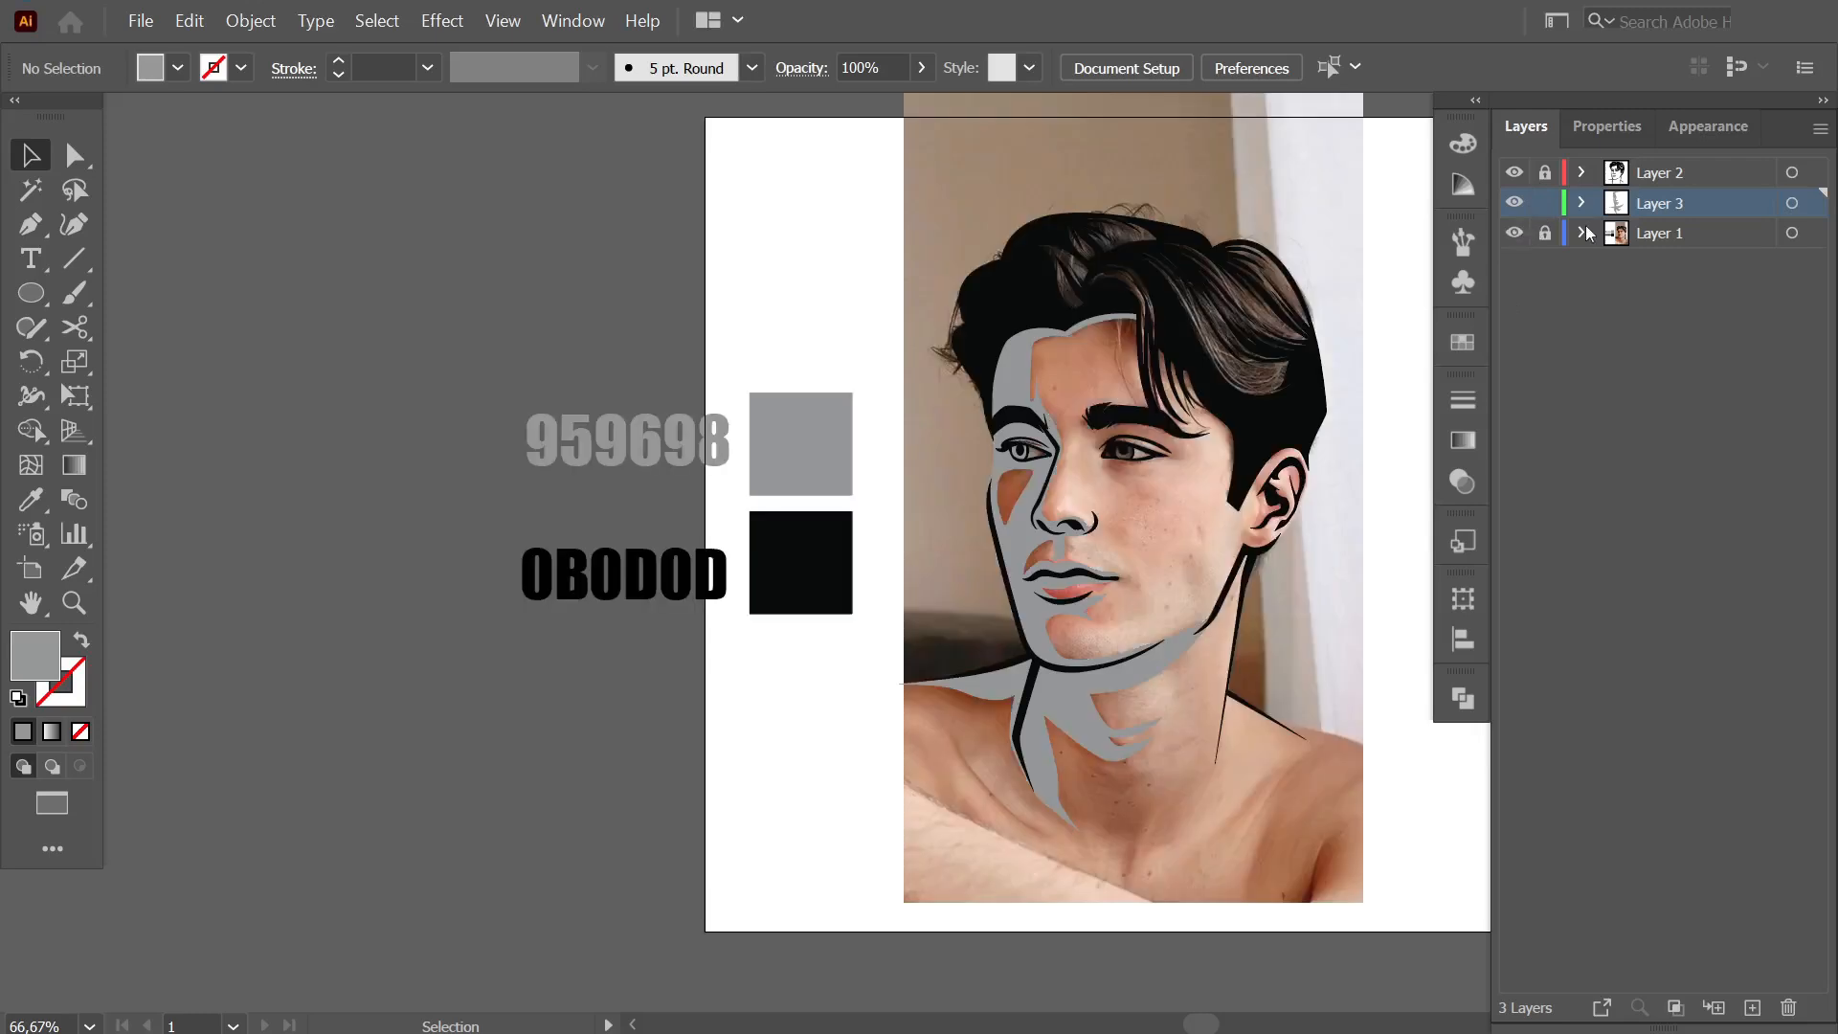
{"action": "scroll", "coordinate": [1128, 373], "scroll_direction": "up", "scroll_amount": 4}
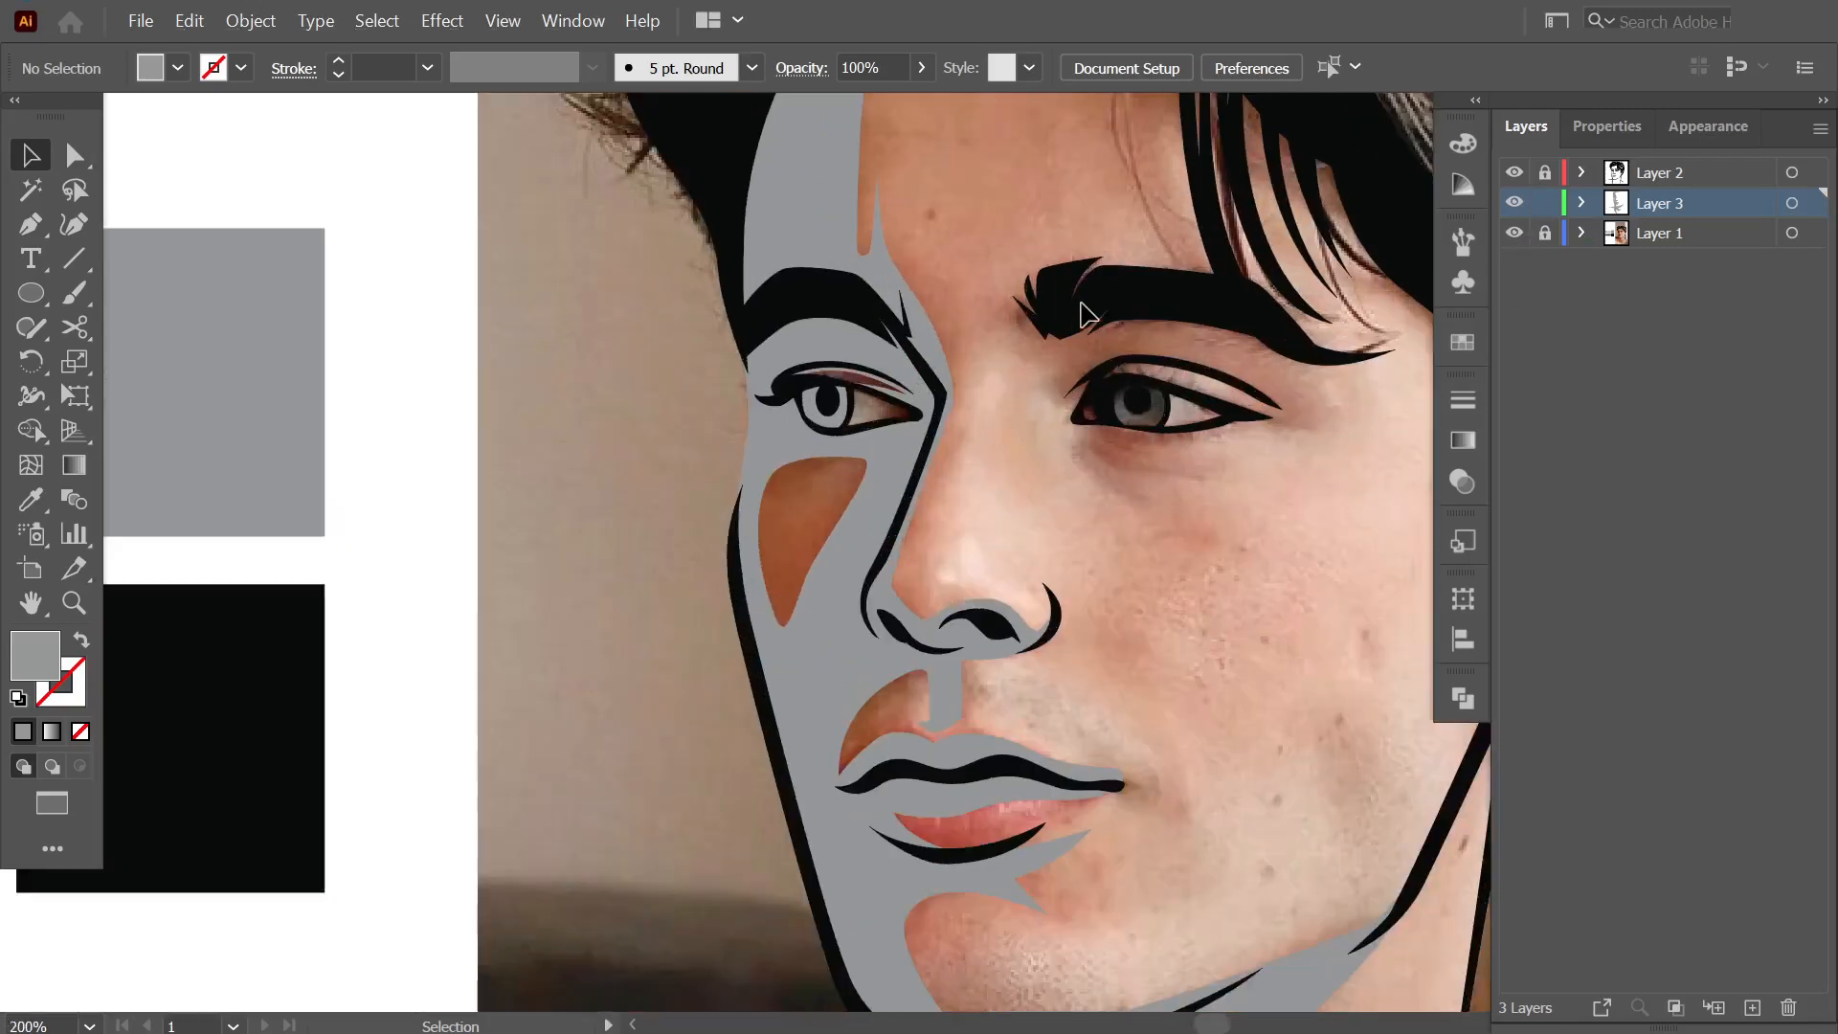
{"action": "scroll", "coordinate": [1091, 314], "scroll_direction": "down", "scroll_amount": 1}
{"action": "scroll", "coordinate": [1091, 314], "scroll_direction": "right", "scroll_amount": 1}
{"action": "key", "text": "p"}
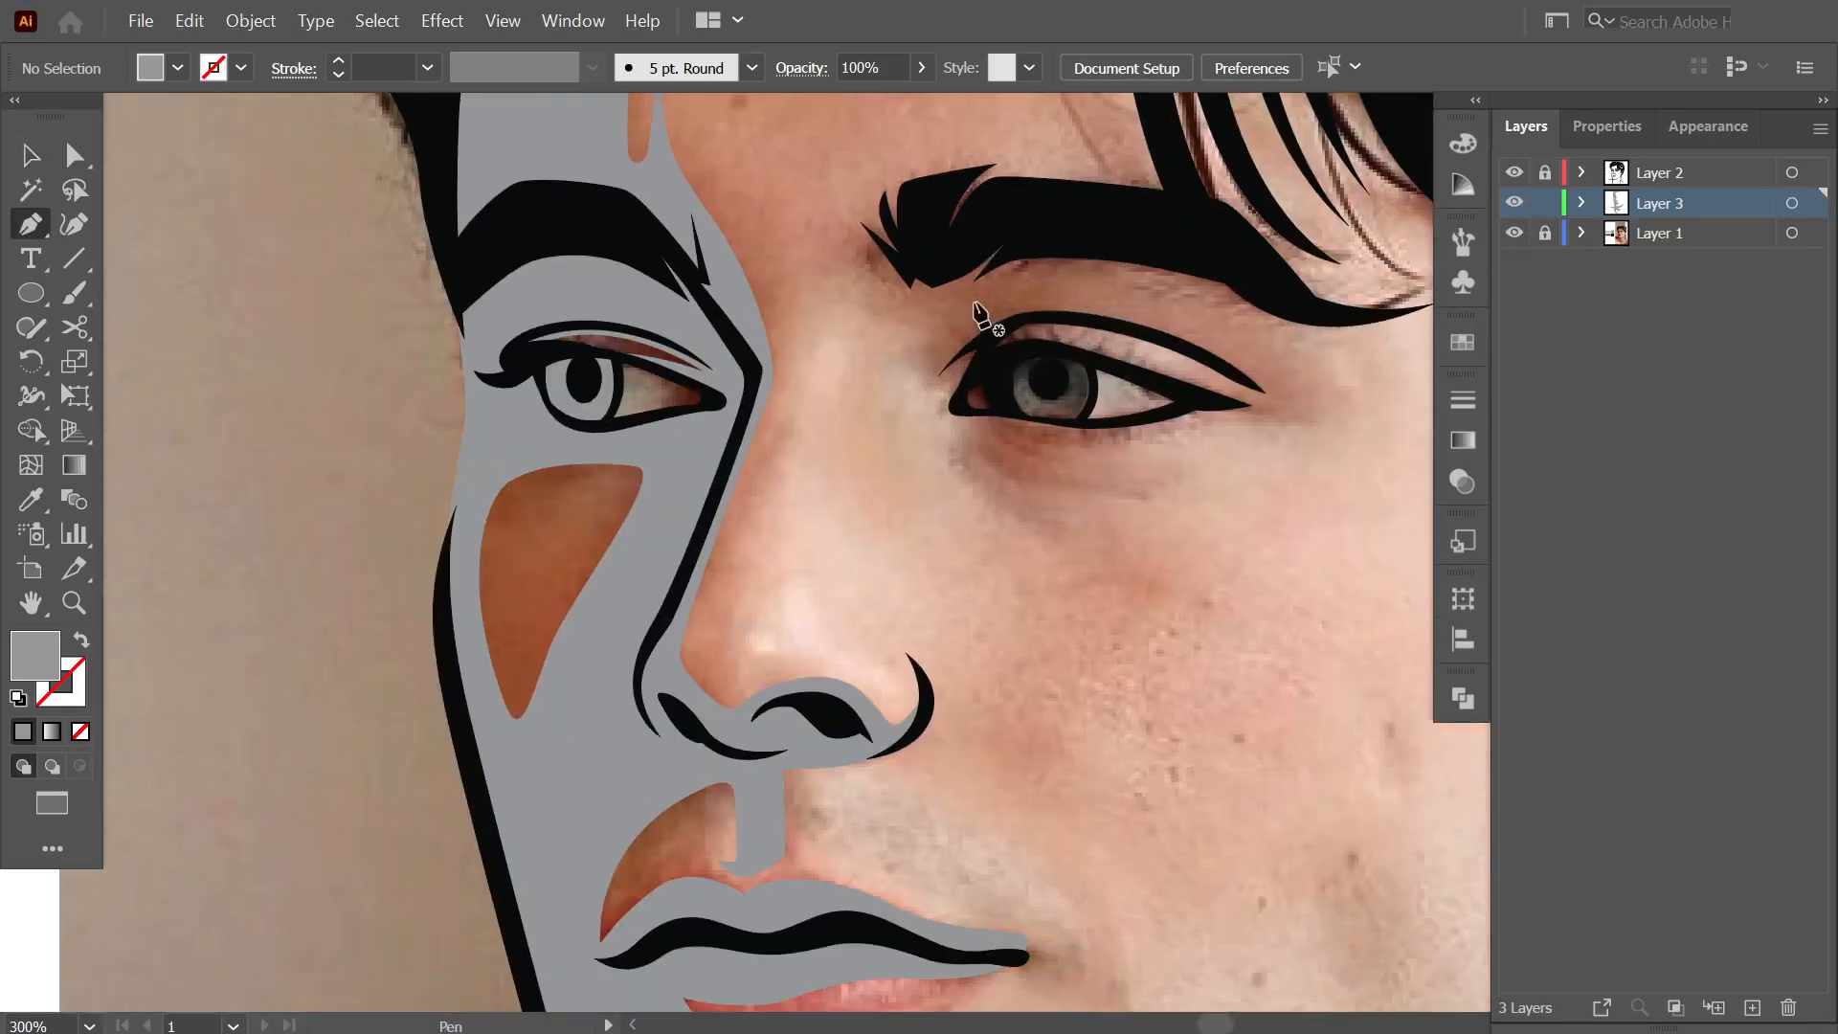
{"action": "left_click_drag", "start_coordinate": [909, 406], "coordinate": [935, 402]}
{"action": "left_click", "coordinate": [946, 385]}
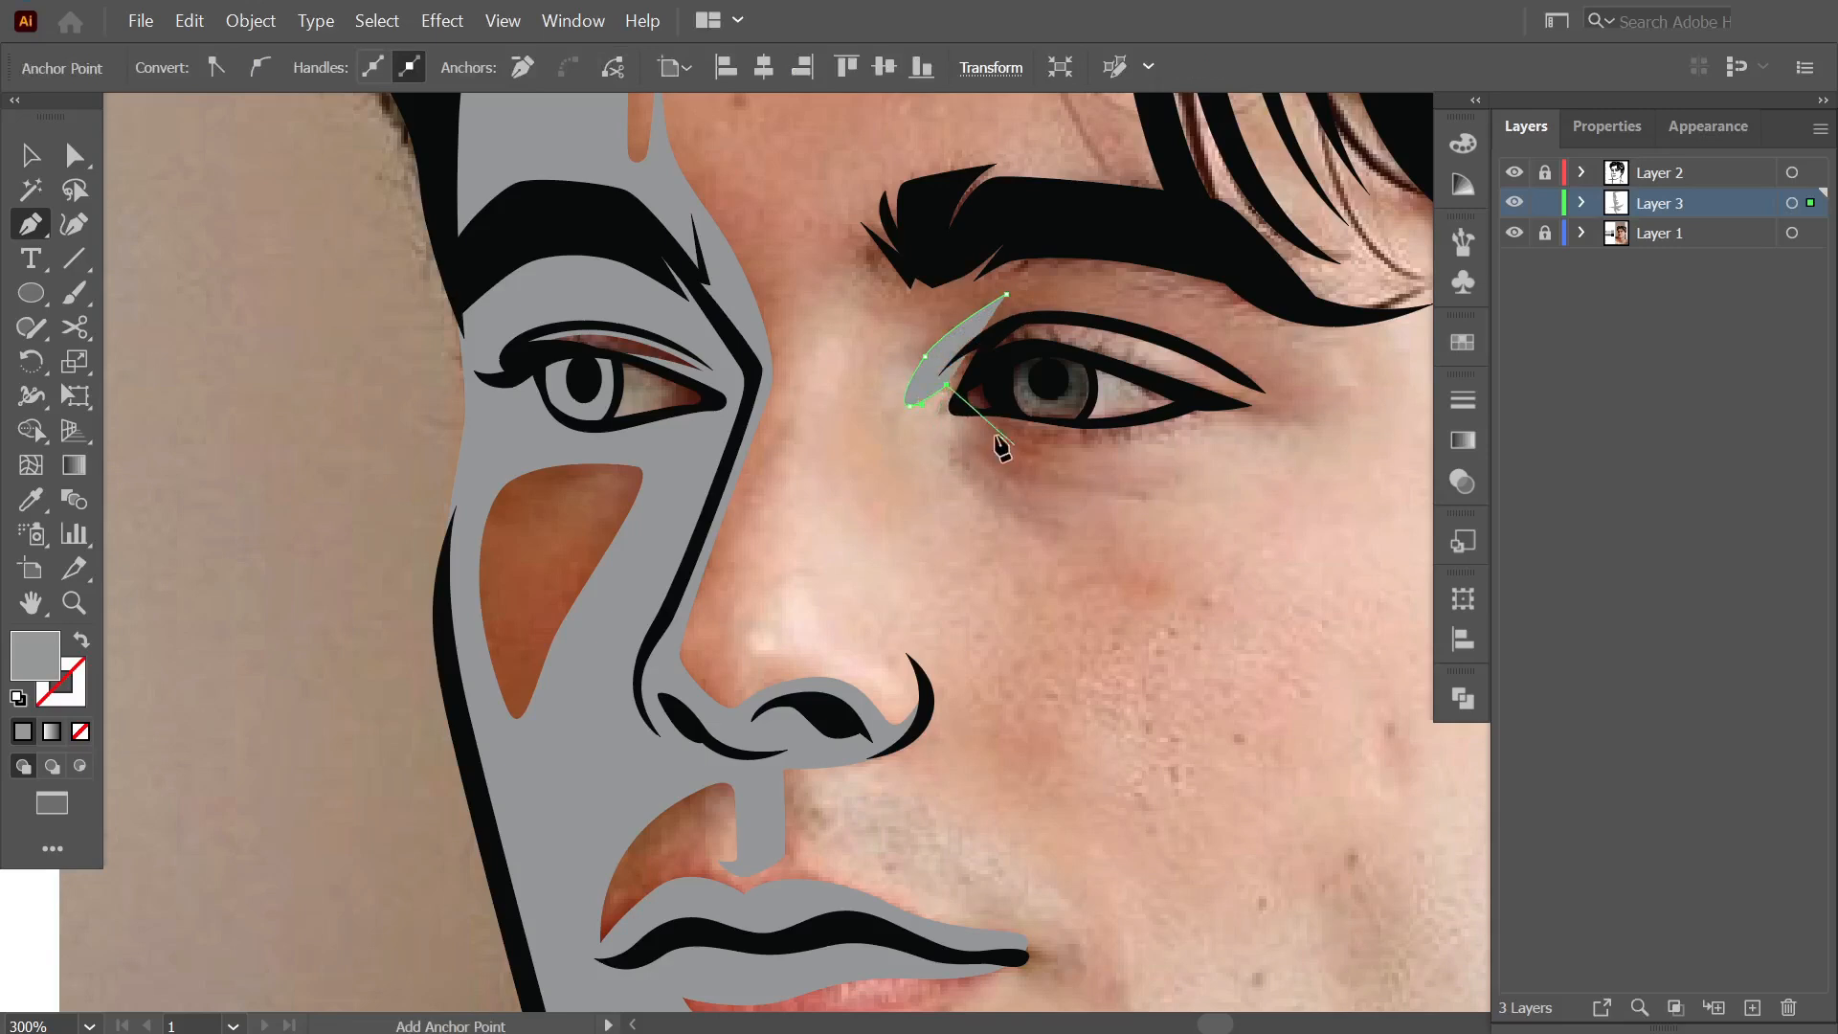
{"action": "scroll", "coordinate": [1192, 554], "scroll_direction": "right", "scroll_amount": 2}
{"action": "left_click_drag", "start_coordinate": [1024, 516], "coordinate": [1158, 489]}
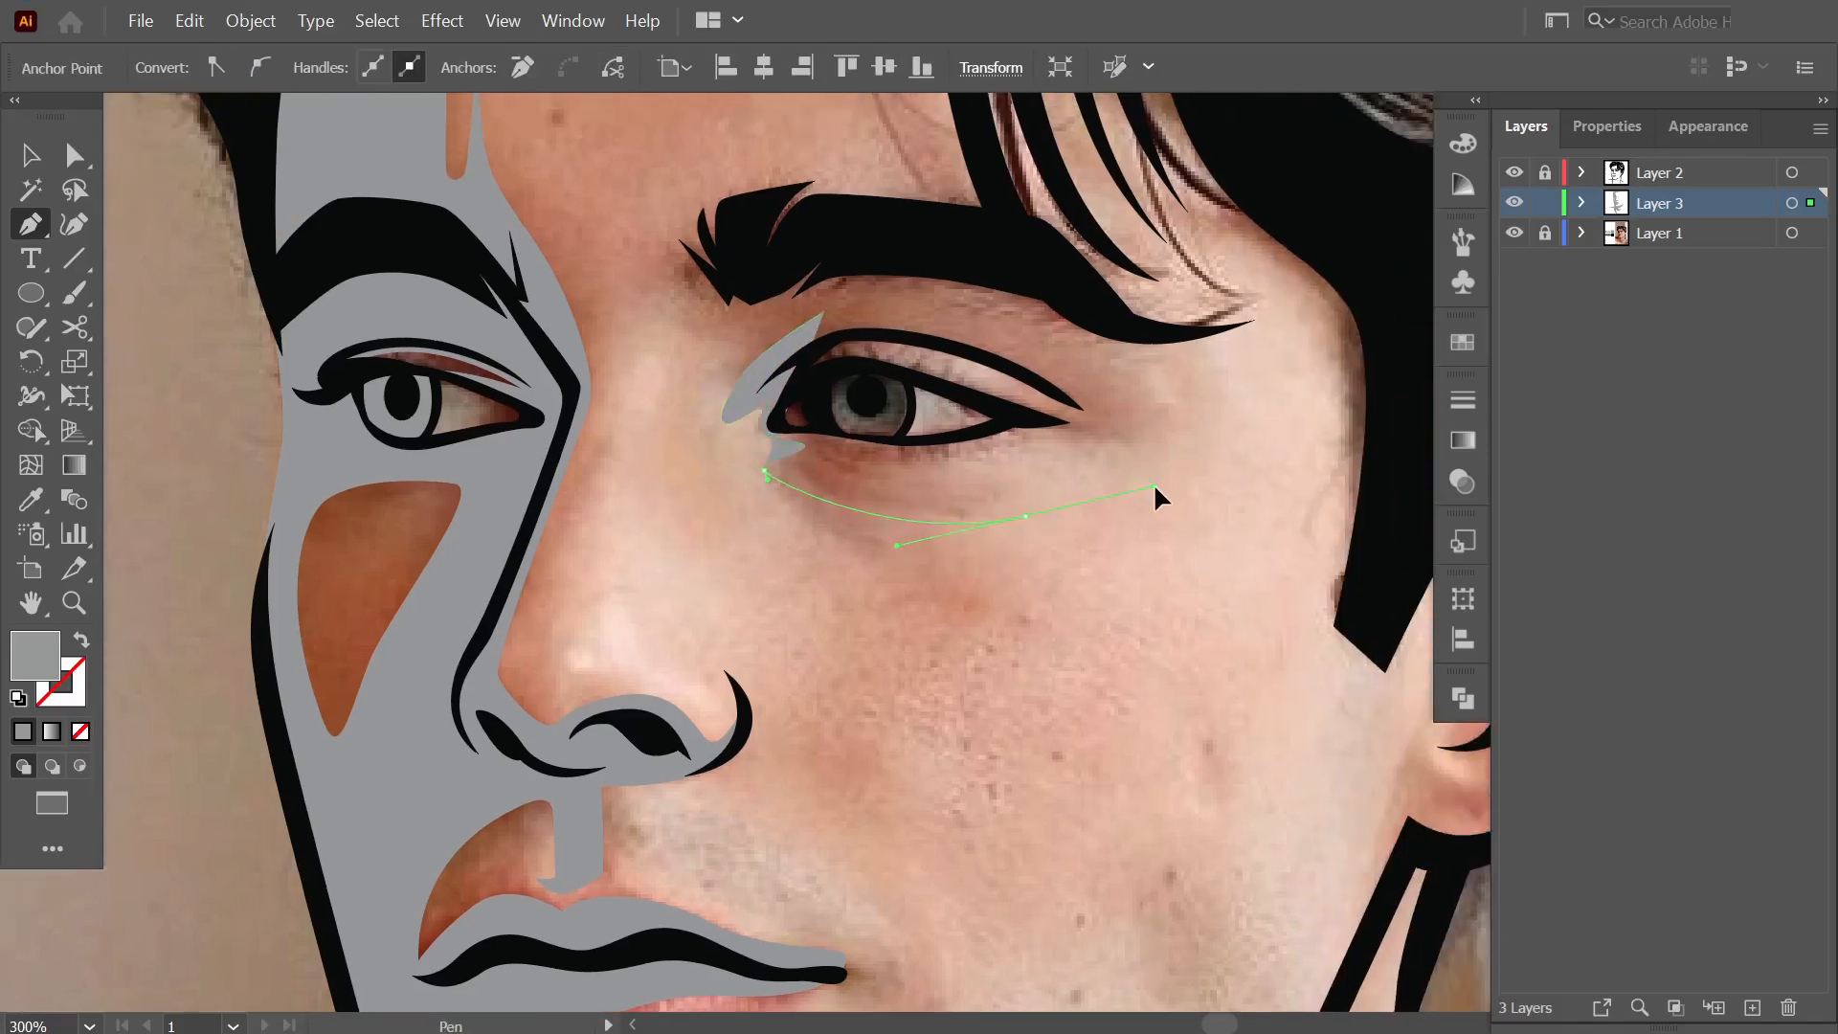
Switch the eye shadow path to an outline and continue it along the lower lid, past the outer corner, and around the eye opening.
{"action": "key", "text": "shift+x"}
{"action": "left_click_drag", "start_coordinate": [889, 516], "coordinate": [844, 459]}
{"action": "left_click_drag", "start_coordinate": [1018, 433], "coordinate": [1092, 386]}
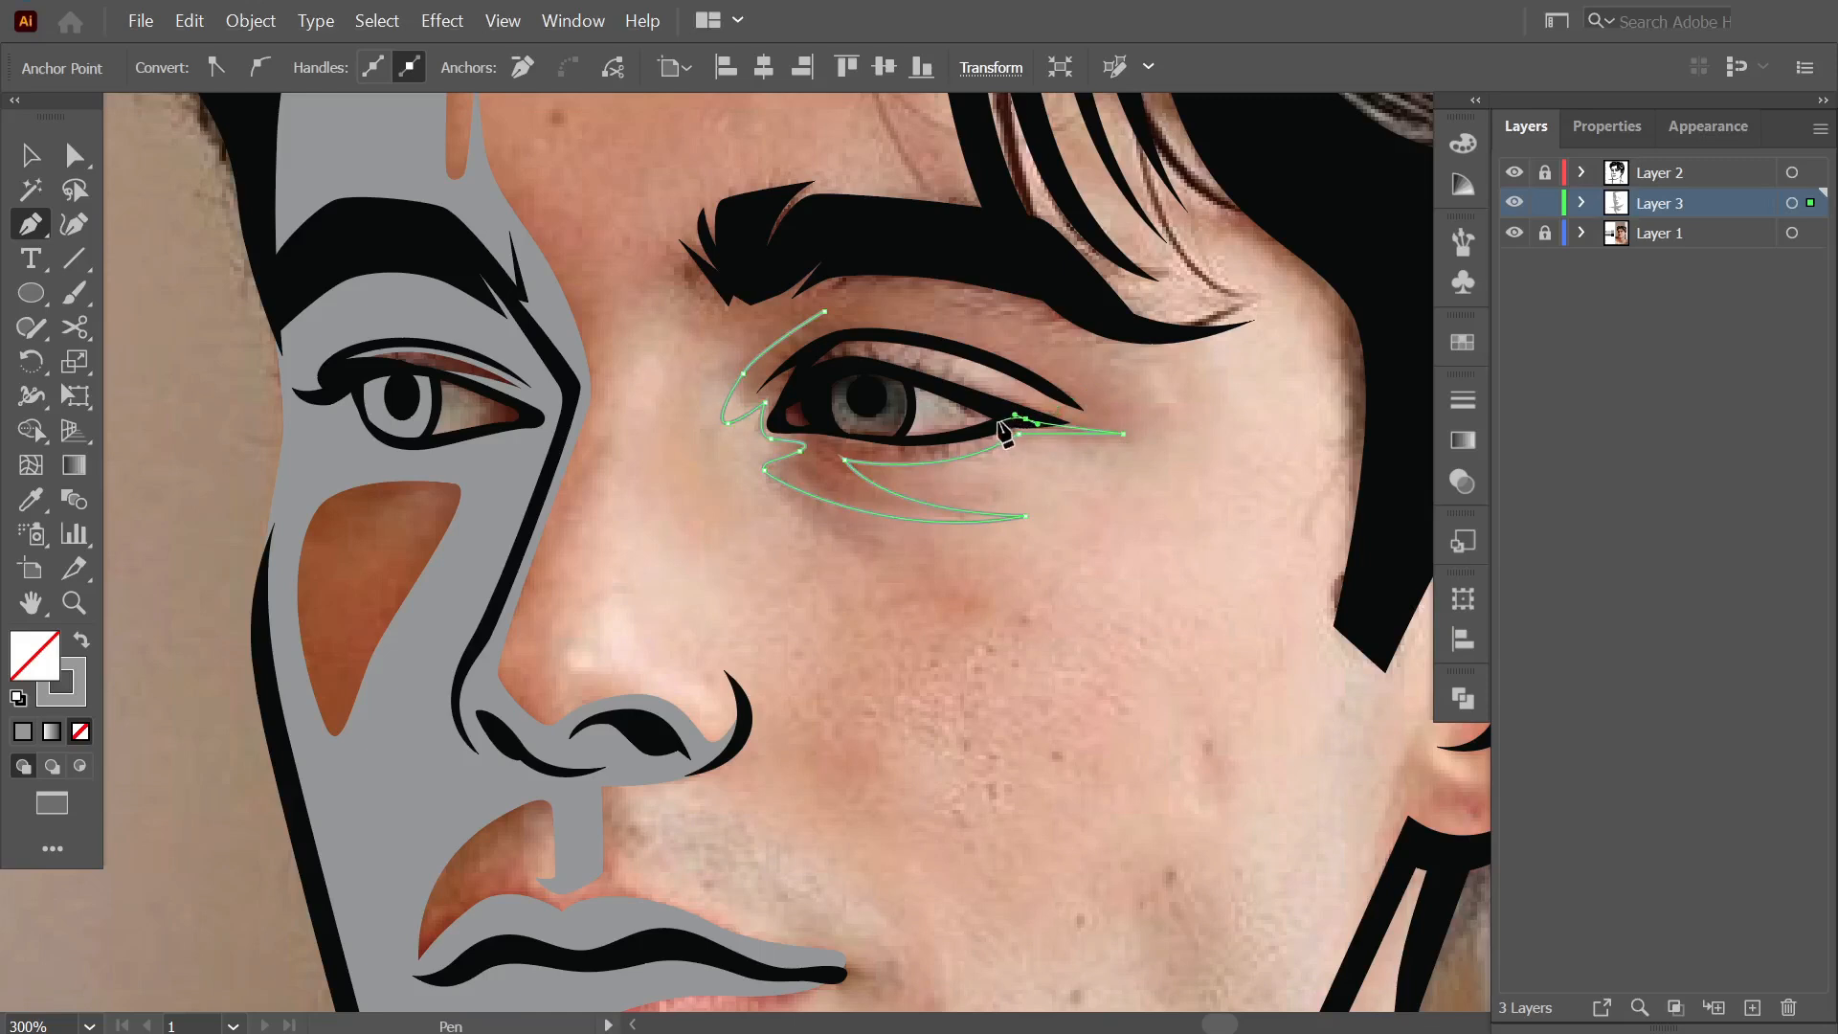
{"action": "left_click_drag", "start_coordinate": [831, 434], "coordinate": [812, 392]}
{"action": "key", "text": "Return"}
Continue the eye shadow contour along the lit eye's upper lid and close it at its start below the brow.
{"action": "left_click", "coordinate": [847, 347]}
{"action": "left_click_drag", "start_coordinate": [917, 340], "coordinate": [940, 343]}
{"action": "key", "text": "ctrl+z"}
{"action": "left_click", "coordinate": [970, 351]}
{"action": "left_click_drag", "start_coordinate": [807, 334], "coordinate": [763, 368]}
{"action": "left_click", "coordinate": [808, 334]}
{"action": "left_click", "coordinate": [824, 311]}
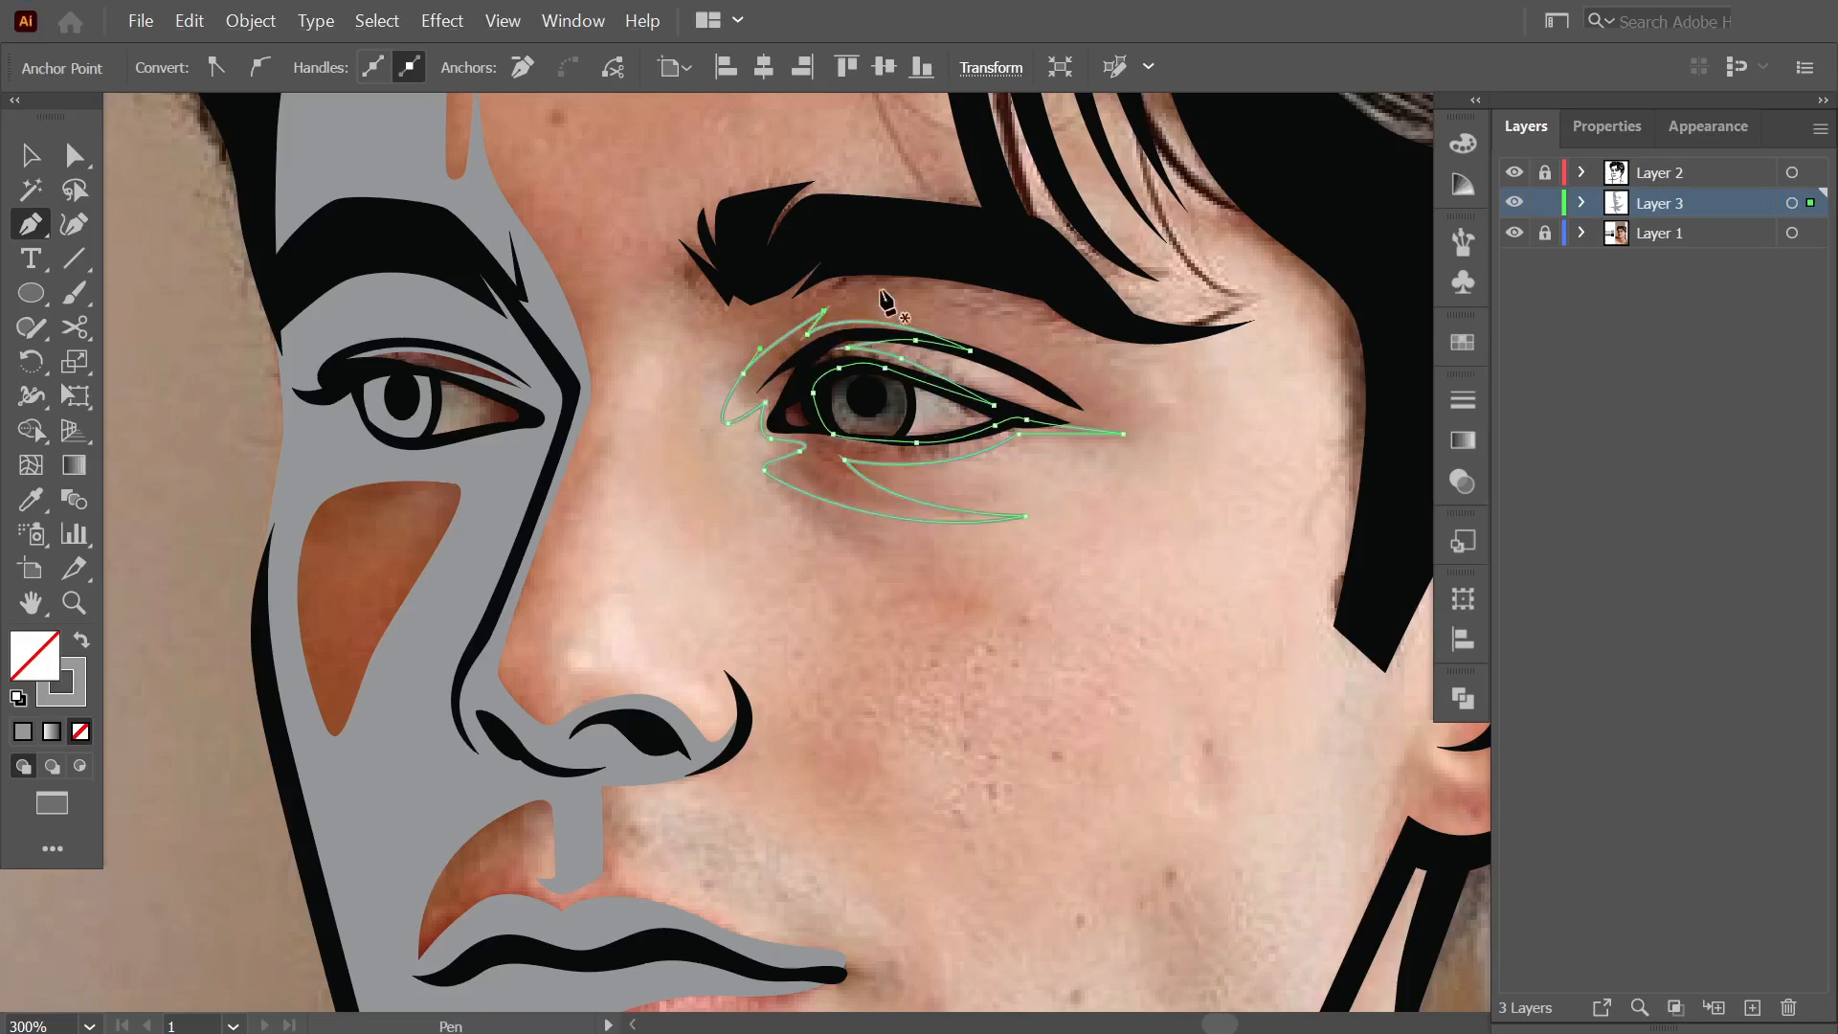
Swap the eye shadow's stroke back to a grey fill, hide Layer 1, and deselect the shape.
{"action": "key", "text": "shift+x"}
{"action": "left_click", "coordinate": [1513, 235]}
{"action": "scroll", "coordinate": [1163, 401], "scroll_direction": "down", "scroll_amount": 3}
{"action": "left_click", "coordinate": [699, 667], "text": "ctrl"}
{"action": "scroll", "coordinate": [699, 667], "scroll_direction": "down", "scroll_amount": 2}
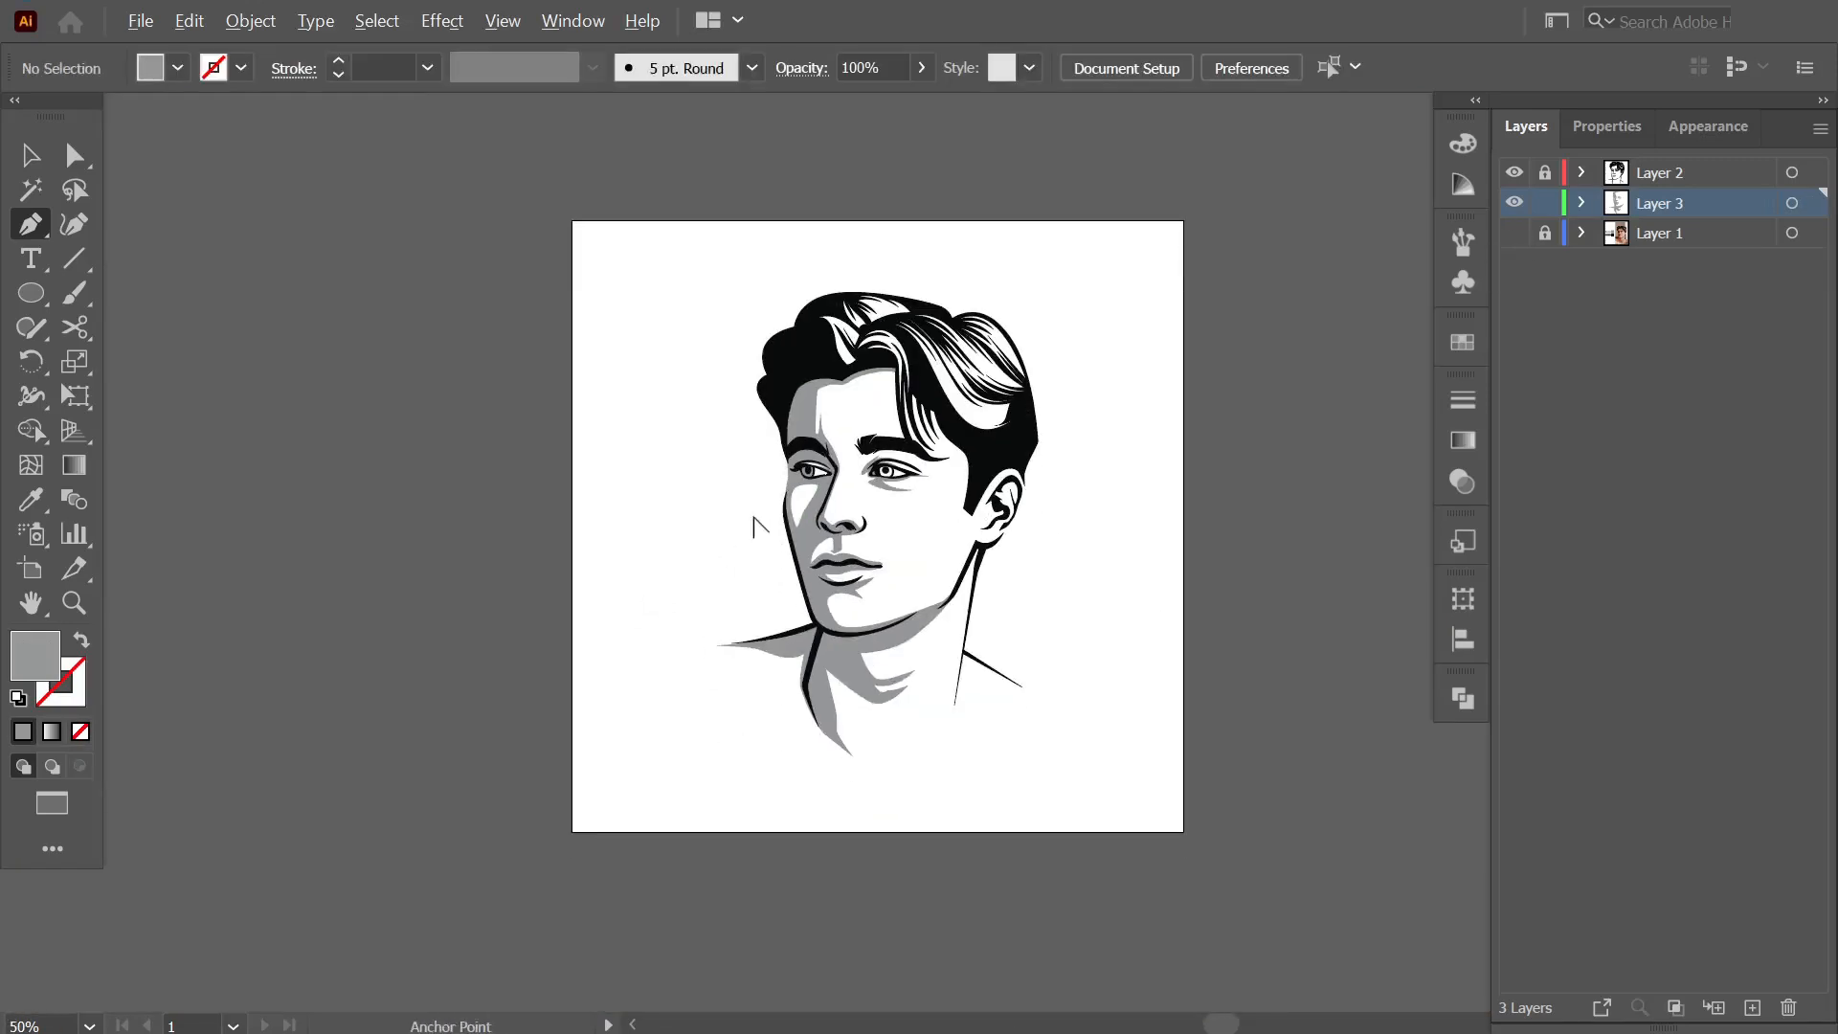
Trace a closed grey shape over the lit eye's iris with the Pen and deselect it.
{"action": "scroll", "coordinate": [858, 470], "scroll_direction": "up", "scroll_amount": 7}
{"action": "left_click", "coordinate": [1180, 409]}
{"action": "left_click_drag", "start_coordinate": [1149, 452], "coordinate": [1142, 482]}
{"action": "left_click_drag", "start_coordinate": [1185, 542], "coordinate": [1210, 549]}
{"action": "left_click_drag", "start_coordinate": [1291, 550], "coordinate": [1321, 463]}
{"action": "left_click_drag", "start_coordinate": [1304, 415], "coordinate": [1287, 409]}
{"action": "left_click", "coordinate": [1180, 408]}
{"action": "scroll", "coordinate": [821, 472], "scroll_direction": "down", "scroll_amount": 4}
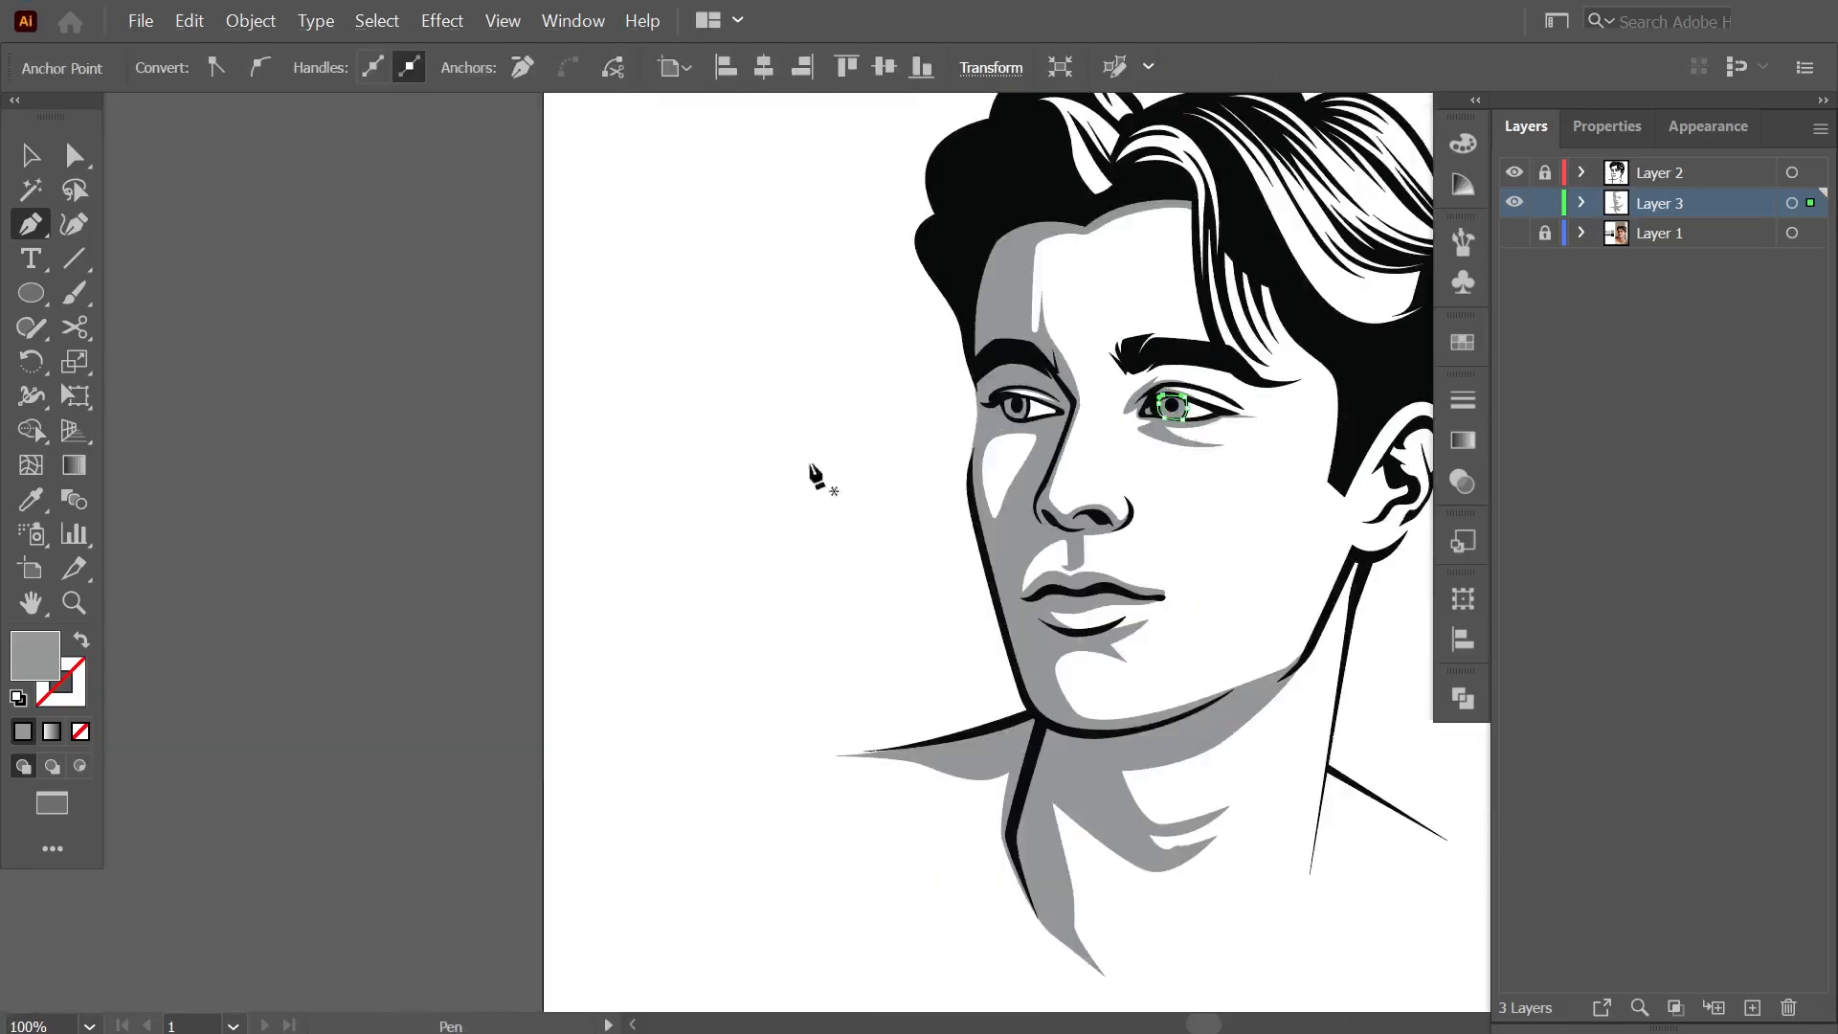
{"action": "left_click", "coordinate": [677, 537], "text": "ctrl"}
{"action": "scroll", "coordinate": [677, 537], "scroll_direction": "down", "scroll_amount": 2}
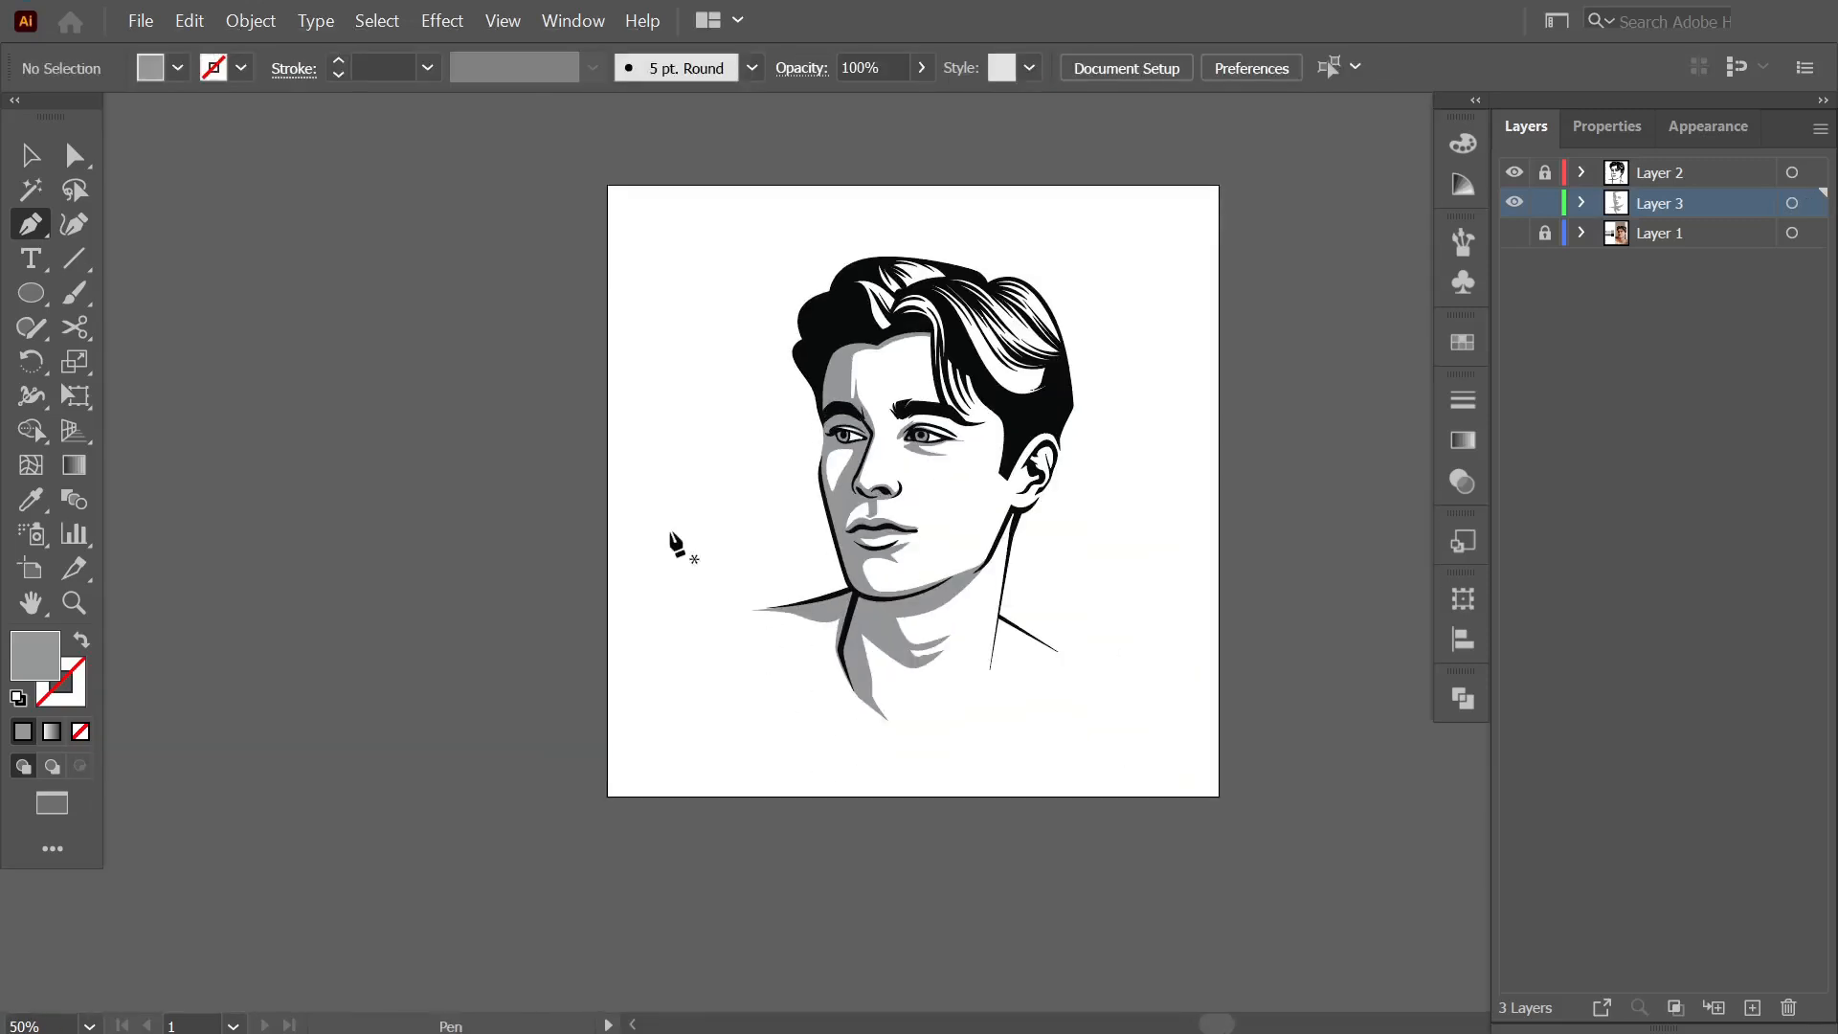
Show Layer 1 and trace the inner ear shadow from the ear's front edge around the tragus down toward the lobe.
{"action": "scroll", "coordinate": [931, 537], "scroll_direction": "up", "scroll_amount": 1}
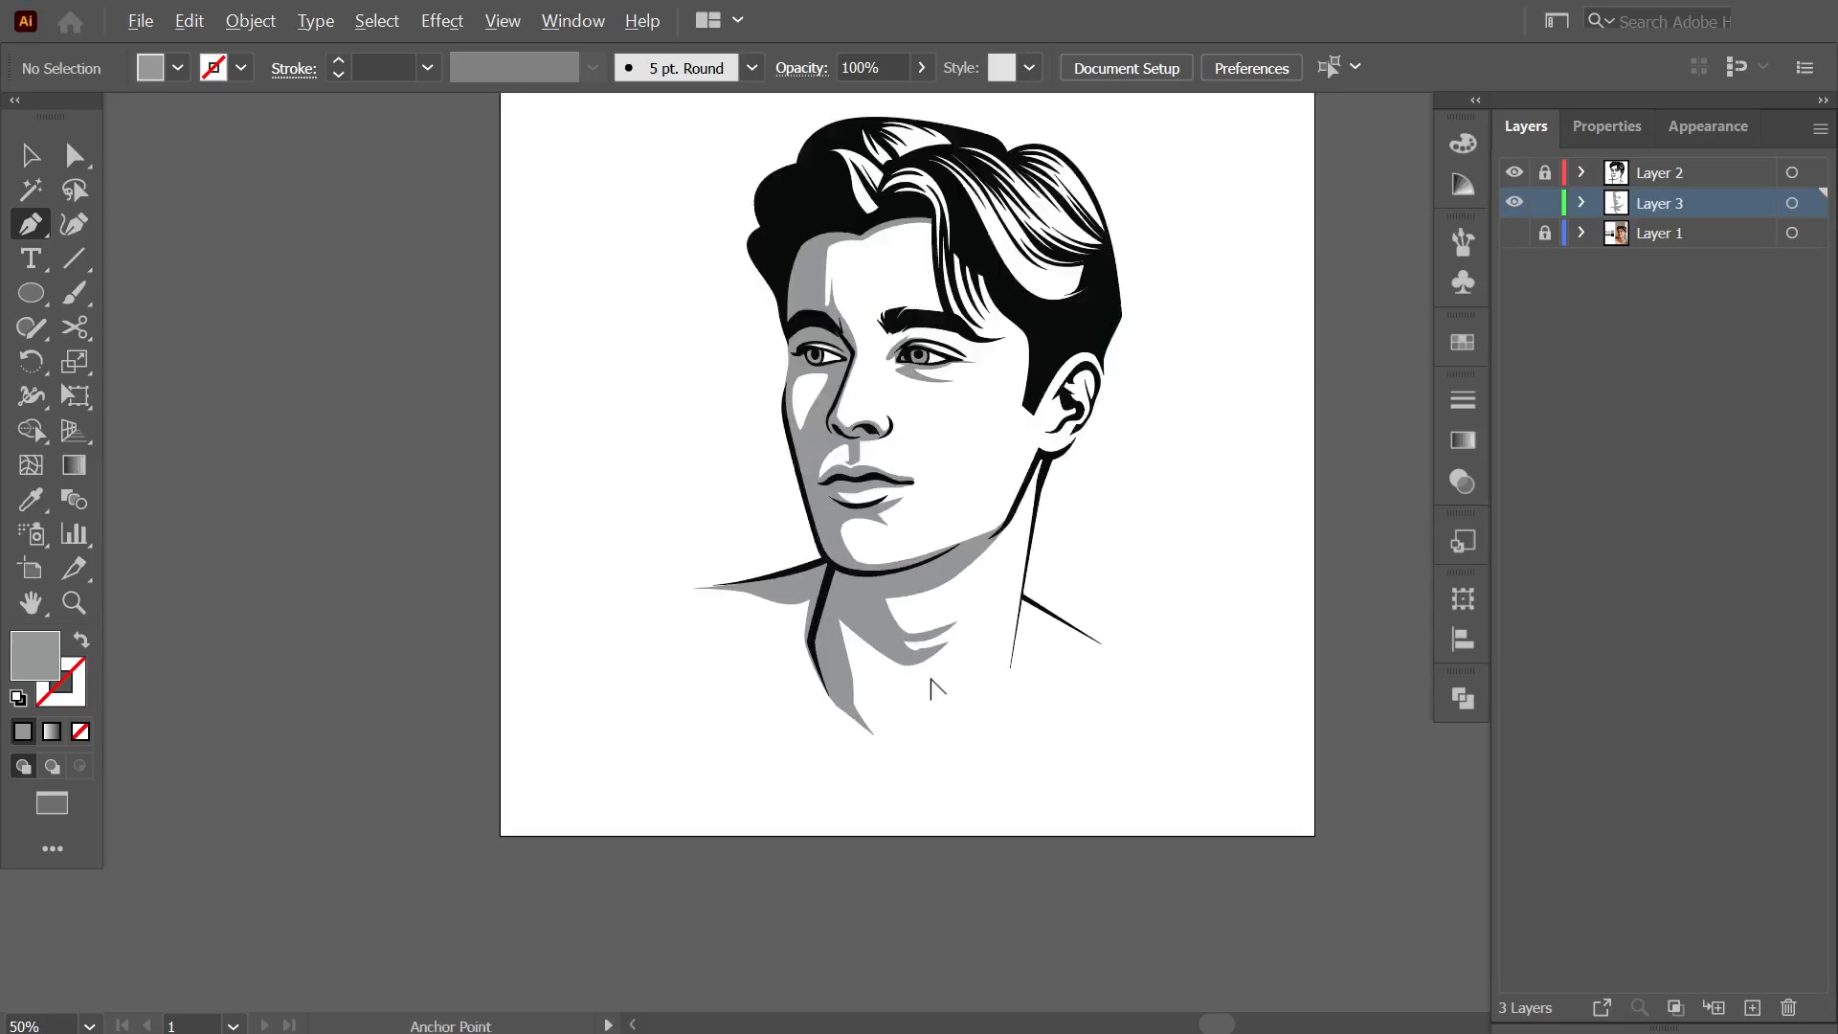
{"action": "left_click", "coordinate": [1515, 233]}
{"action": "scroll", "coordinate": [1128, 484], "scroll_direction": "up", "scroll_amount": 5}
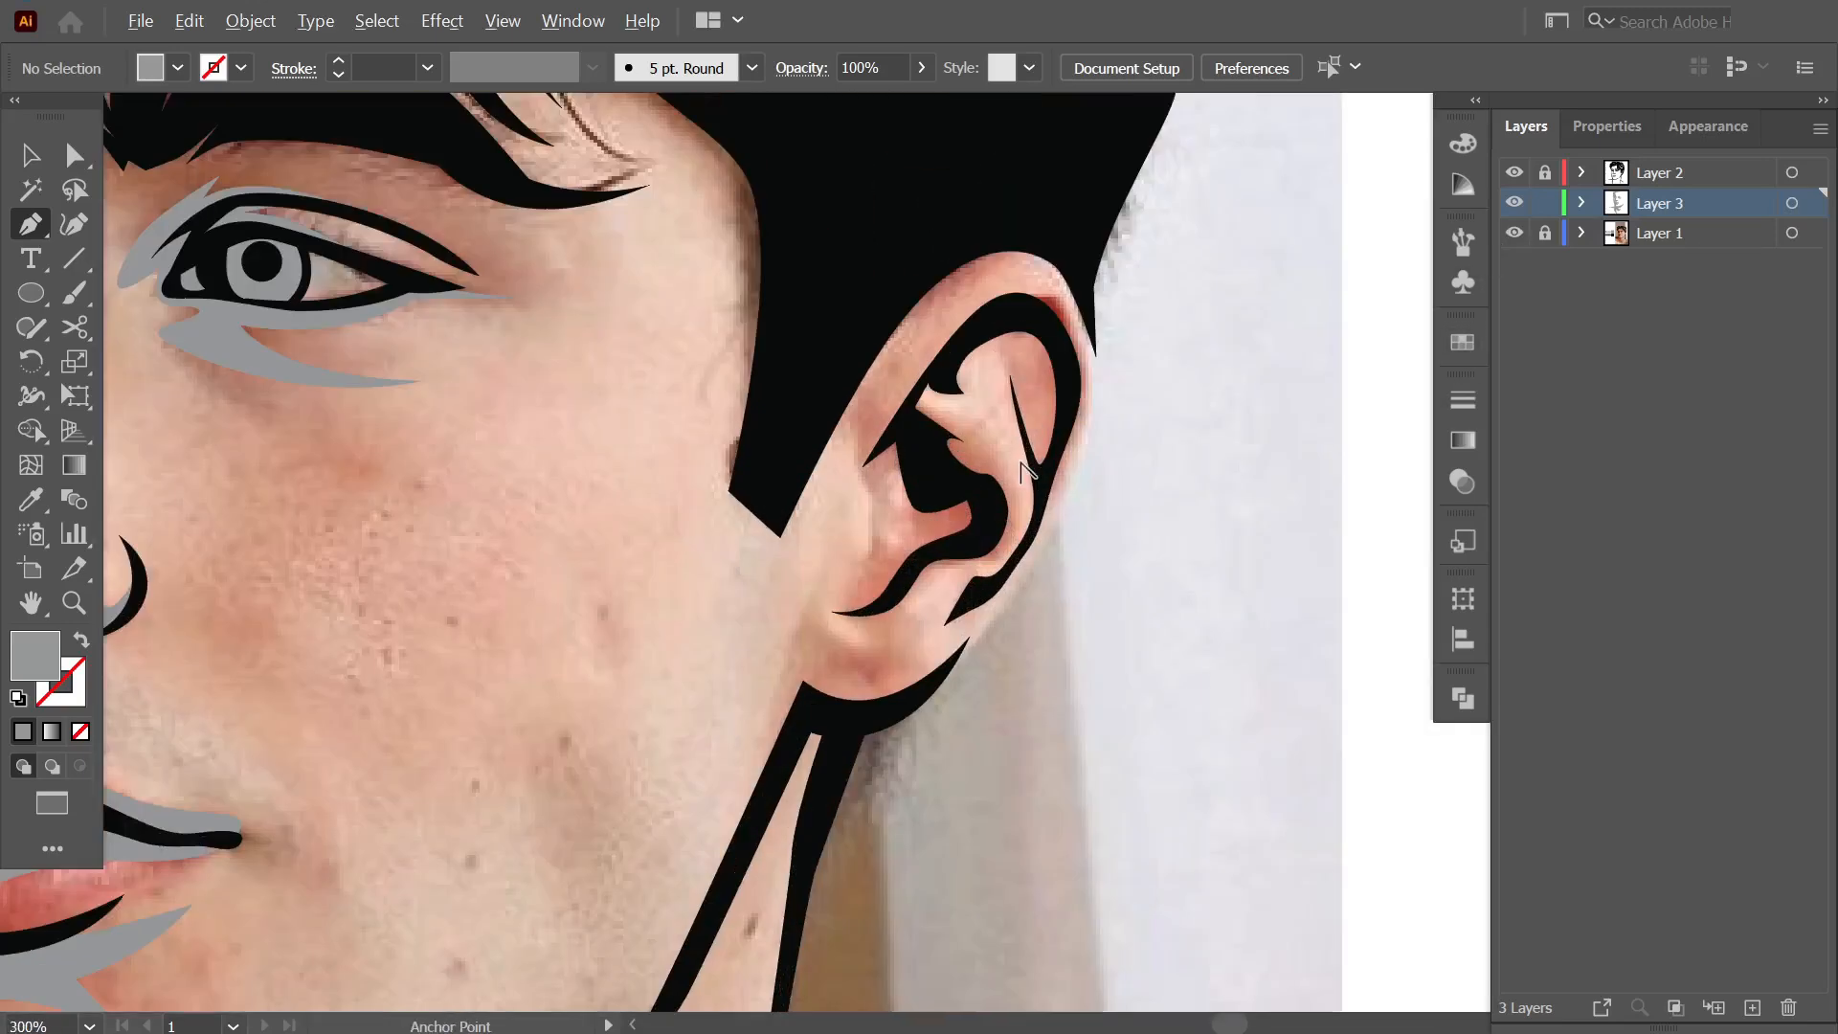
{"action": "left_click", "coordinate": [808, 479]}
{"action": "left_click", "coordinate": [861, 531]}
{"action": "left_click_drag", "start_coordinate": [811, 609], "coordinate": [783, 651]}
{"action": "left_click", "coordinate": [750, 682]}
Continue the ear shadow under the black inner fold and up the ear's inner ridge, switching the path to an outline.
{"action": "left_click", "coordinate": [823, 681]}
{"action": "left_click", "coordinate": [895, 622]}
{"action": "left_click", "coordinate": [958, 598]}
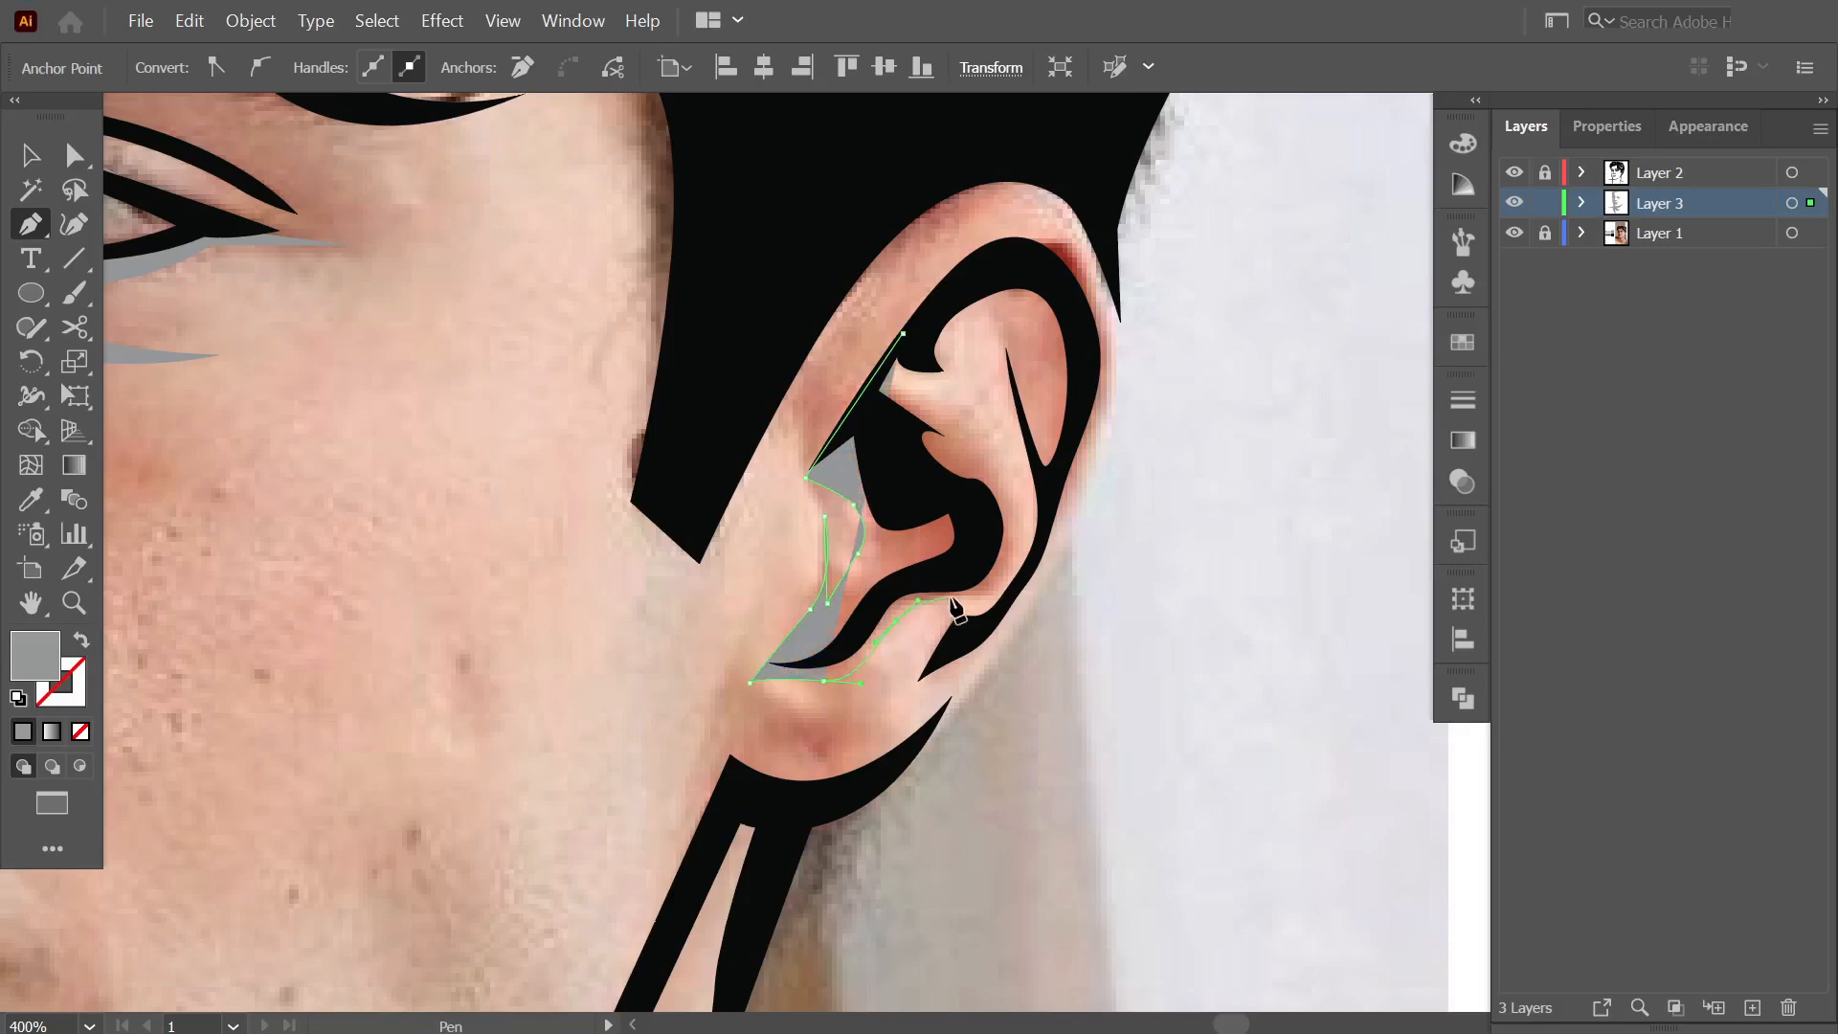
{"action": "left_click", "coordinate": [1008, 557]}
{"action": "left_click", "coordinate": [995, 469]}
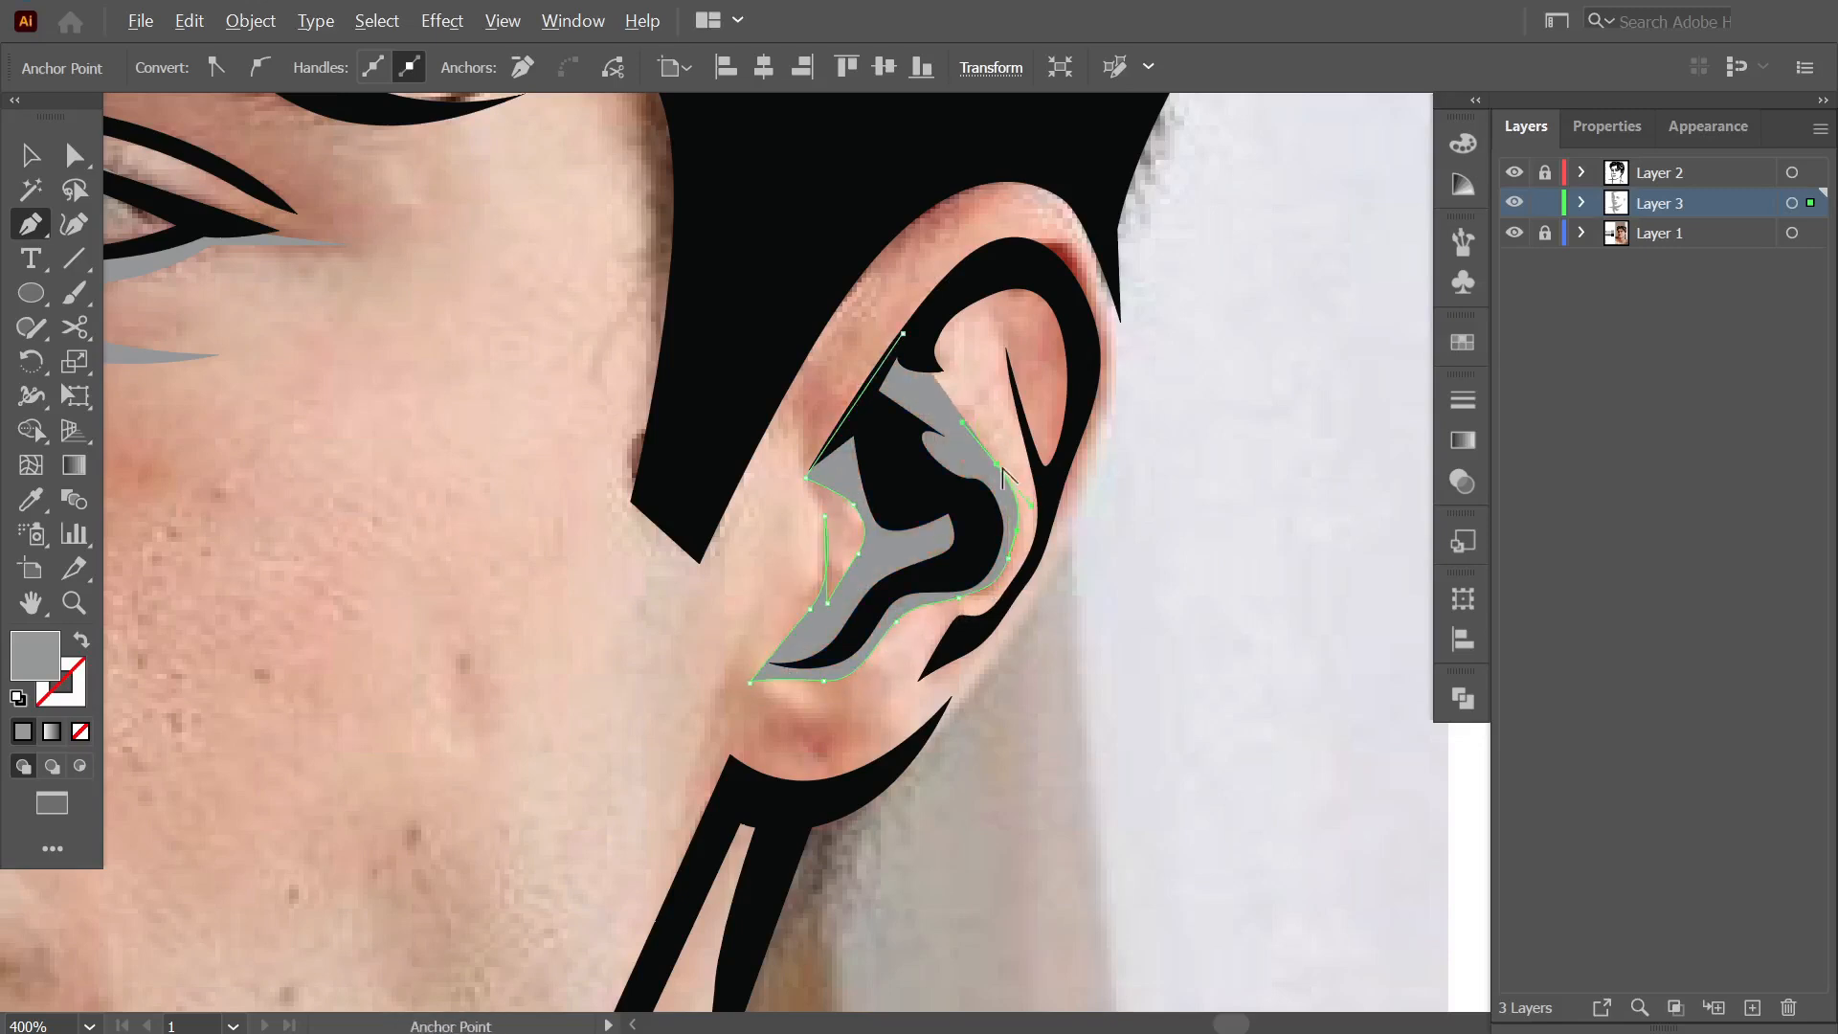
{"action": "key", "text": "shift+x"}
{"action": "left_click_drag", "start_coordinate": [996, 469], "coordinate": [958, 426]}
Extend the ear shadow contour through the upper ear hollow and around beneath the black outer rim.
{"action": "left_click", "coordinate": [995, 292]}
{"action": "left_click", "coordinate": [1044, 464]}
{"action": "left_click_drag", "start_coordinate": [1089, 396], "coordinate": [1093, 357]}
{"action": "left_click", "coordinate": [1038, 256]}
Swap the ear shadow's stroke back to a grey fill, deselect it, and hide Layer 1.
{"action": "key", "text": "shift+x"}
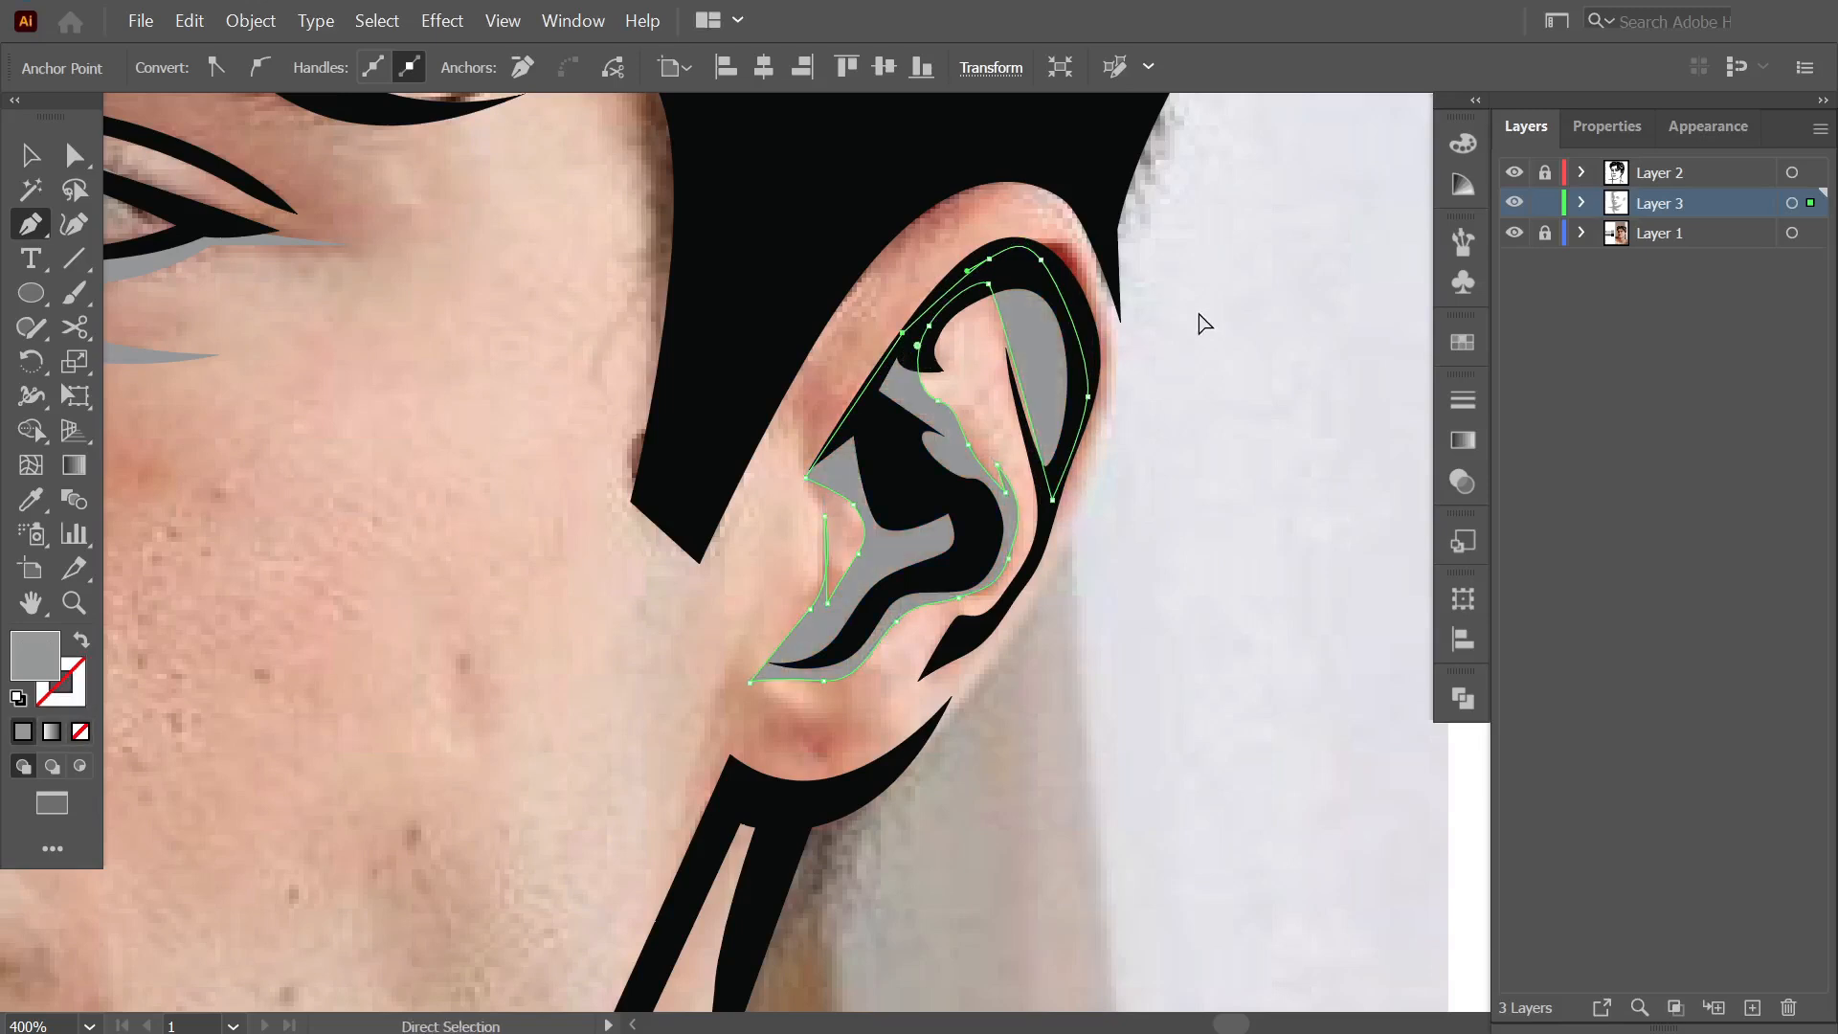
{"action": "left_click", "coordinate": [1203, 320], "text": "ctrl"}
{"action": "key", "text": "ctrl+1"}
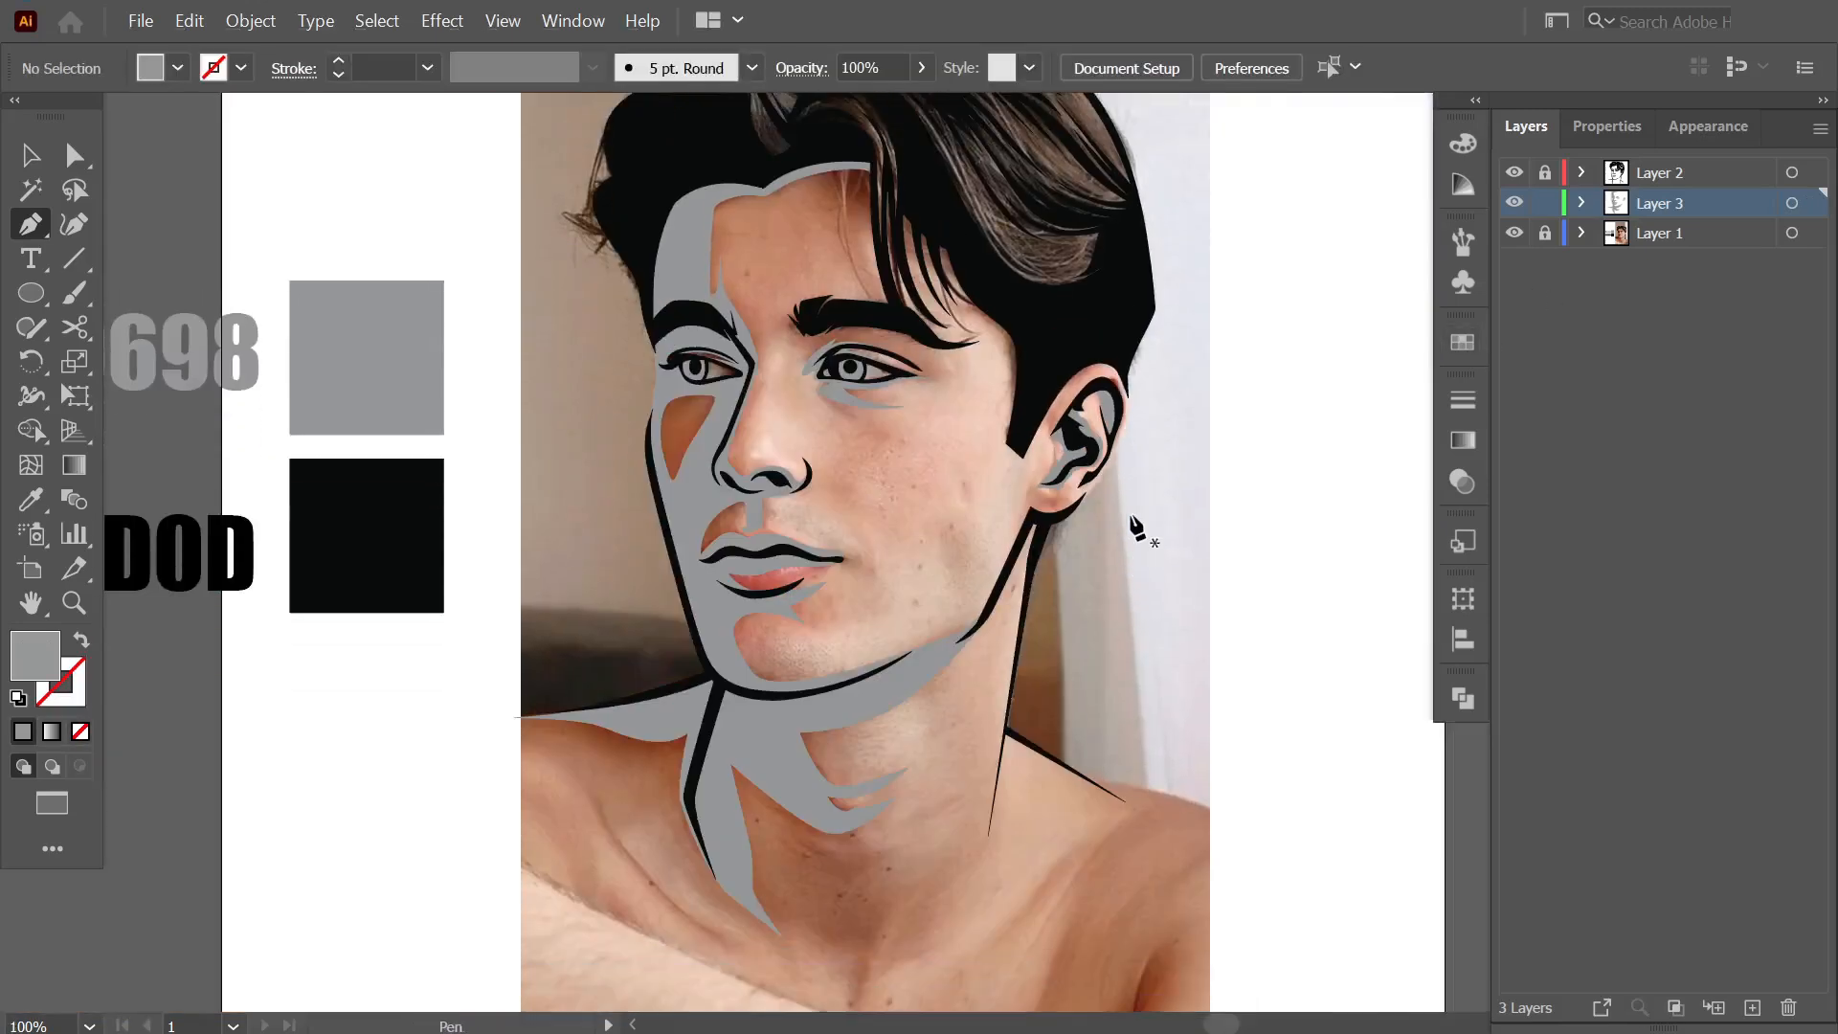
{"action": "left_click", "coordinate": [1514, 233]}
{"action": "scroll", "coordinate": [1072, 490], "scroll_direction": "down", "scroll_amount": 1}
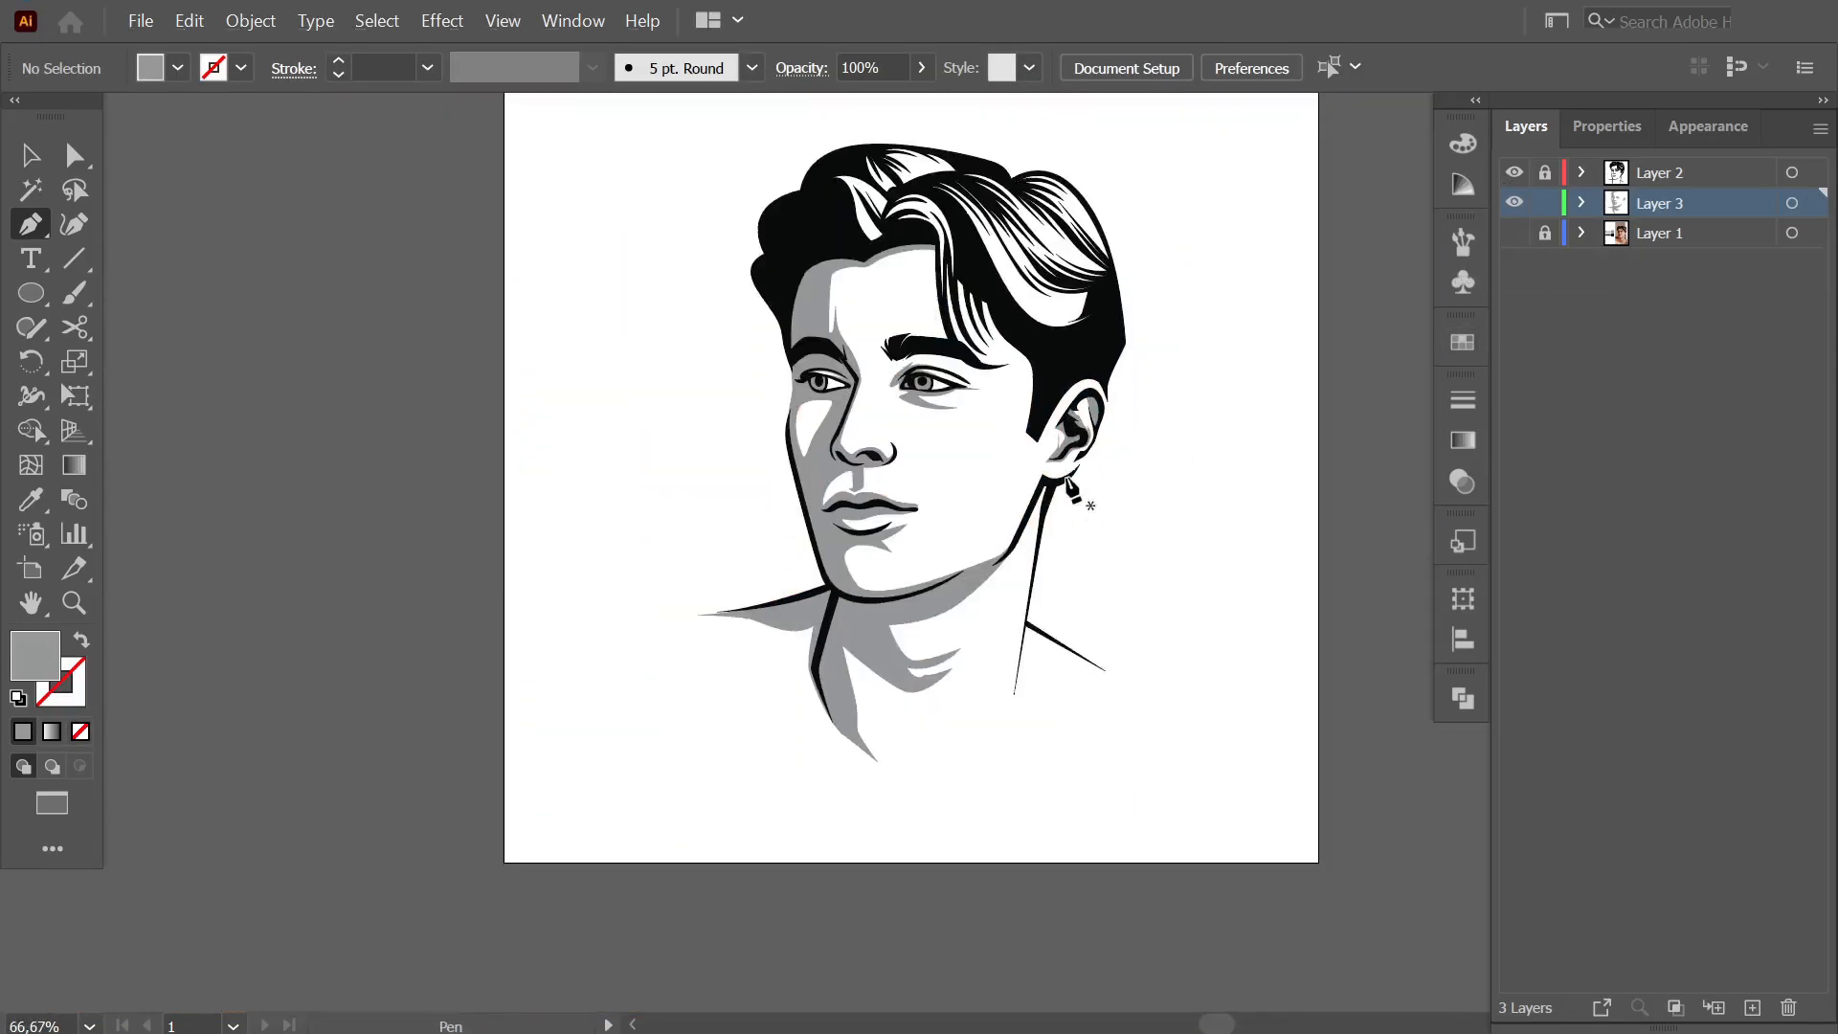